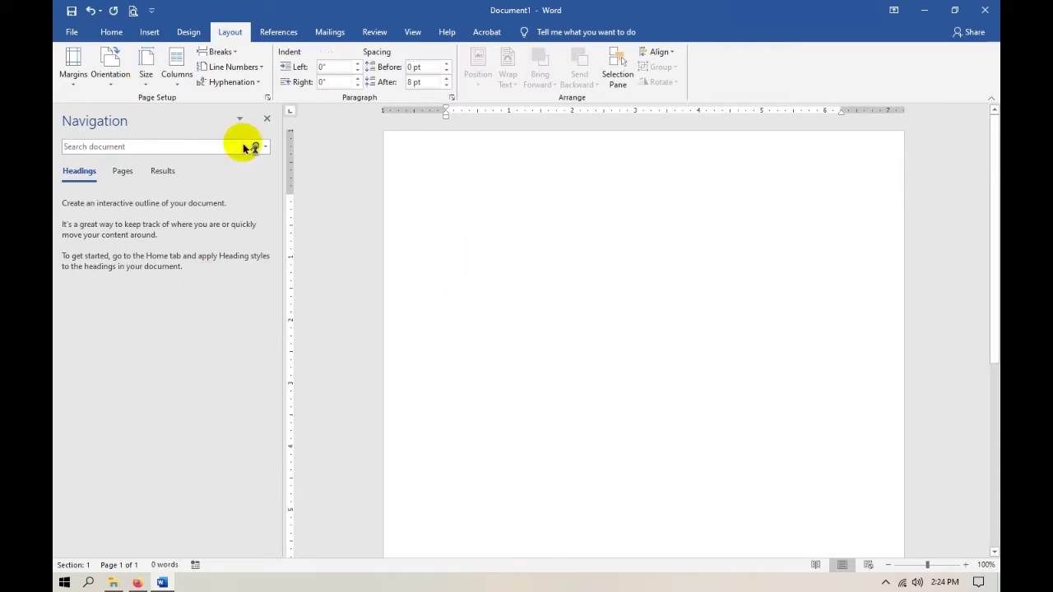
# Apply custom margins: 1.58" top and left, 1.18" bottom and right.
pyautogui.click(75, 82)
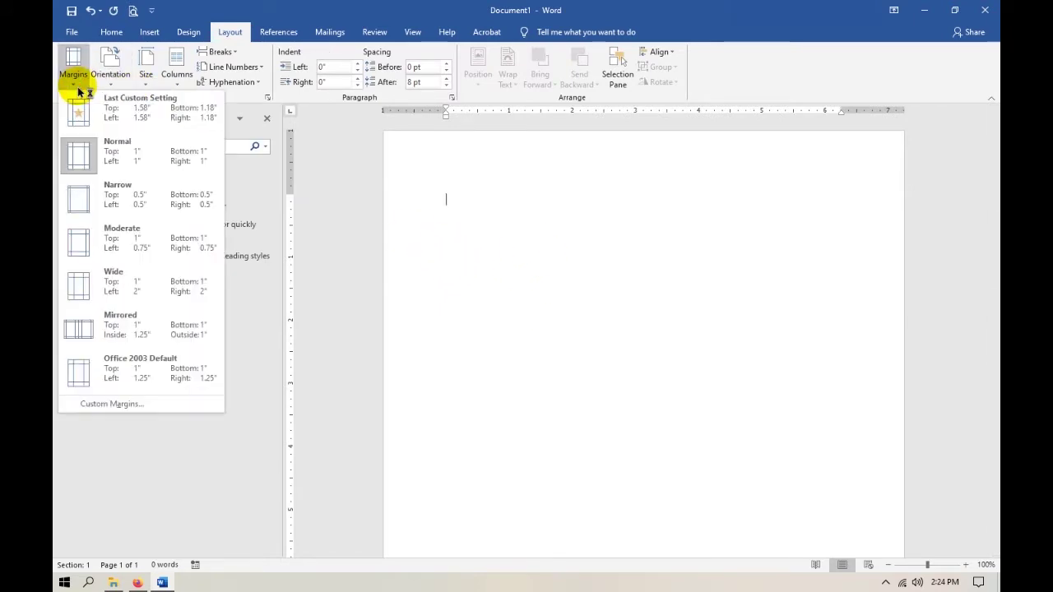
pyautogui.click(134, 407)
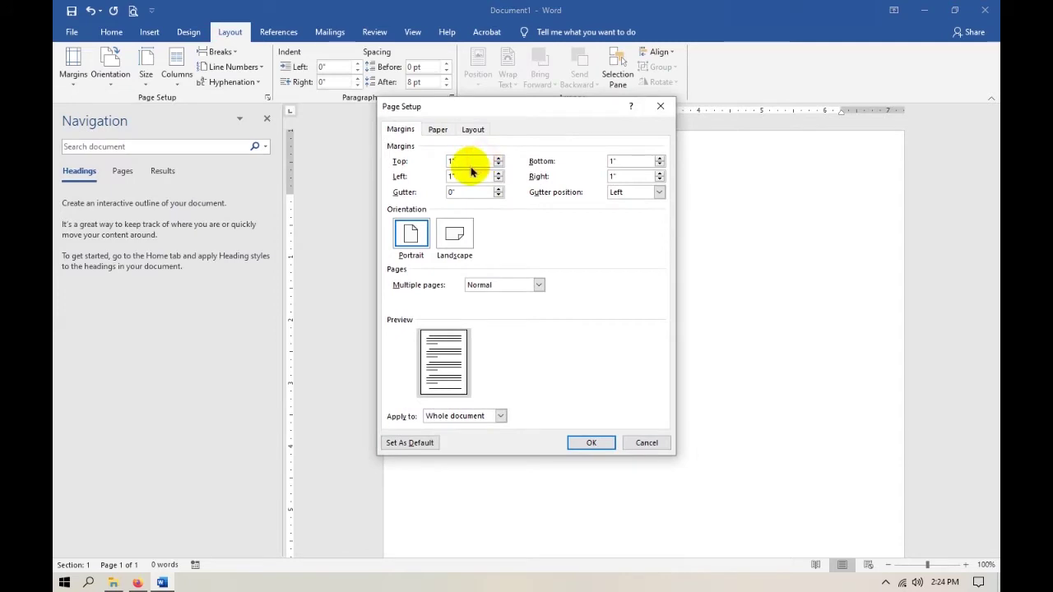
pyautogui.click(470, 166)
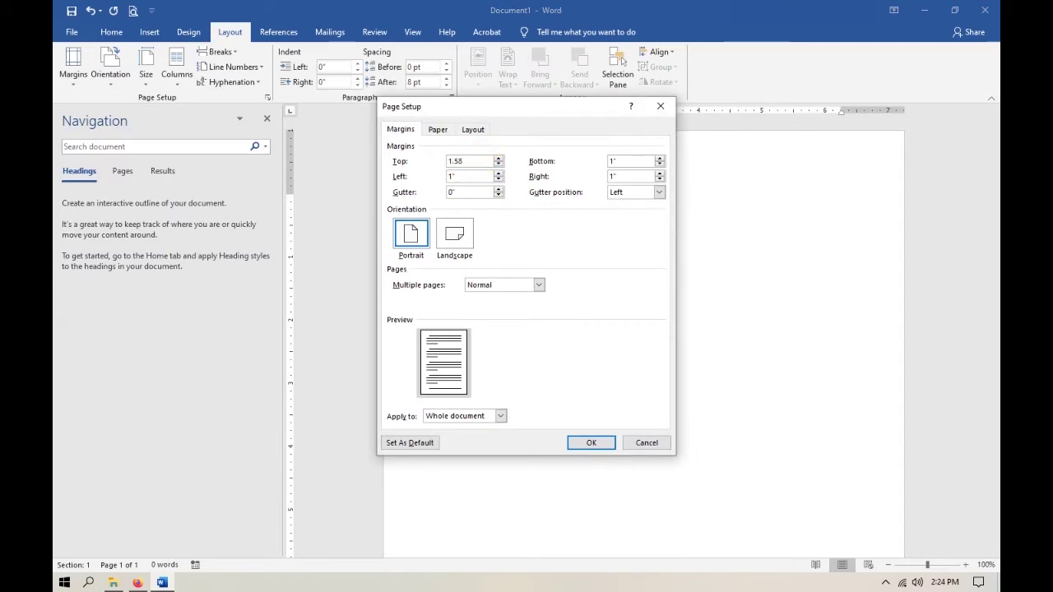
pyautogui.moveTo(466, 161); pyautogui.dragTo(430, 161)
pyautogui.hotkey('ctrl', 'c')
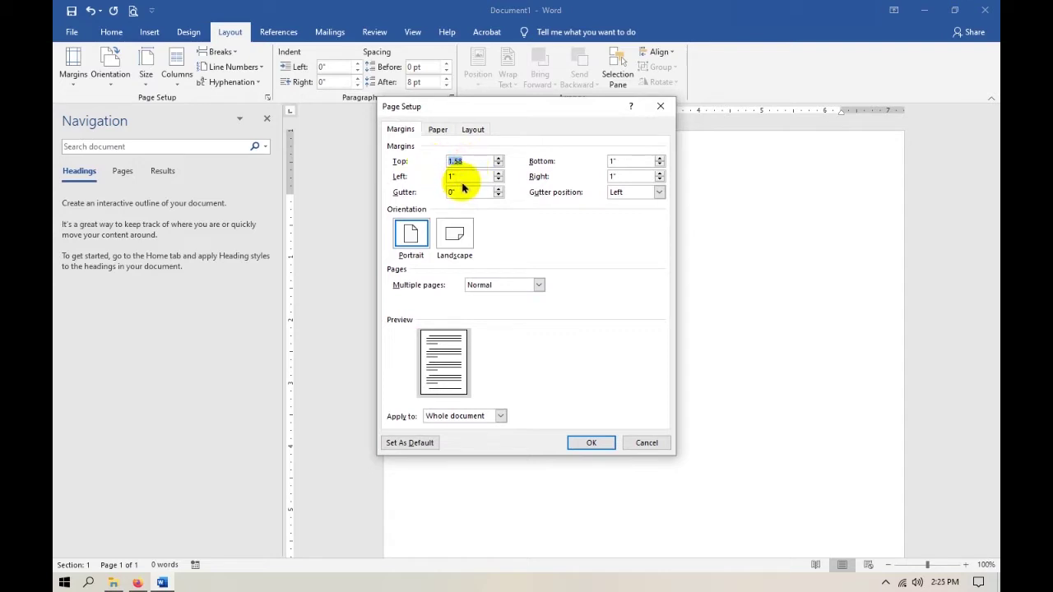
pyautogui.doubleClick(463, 176)
pyautogui.hotkey('ctrl', 'v')
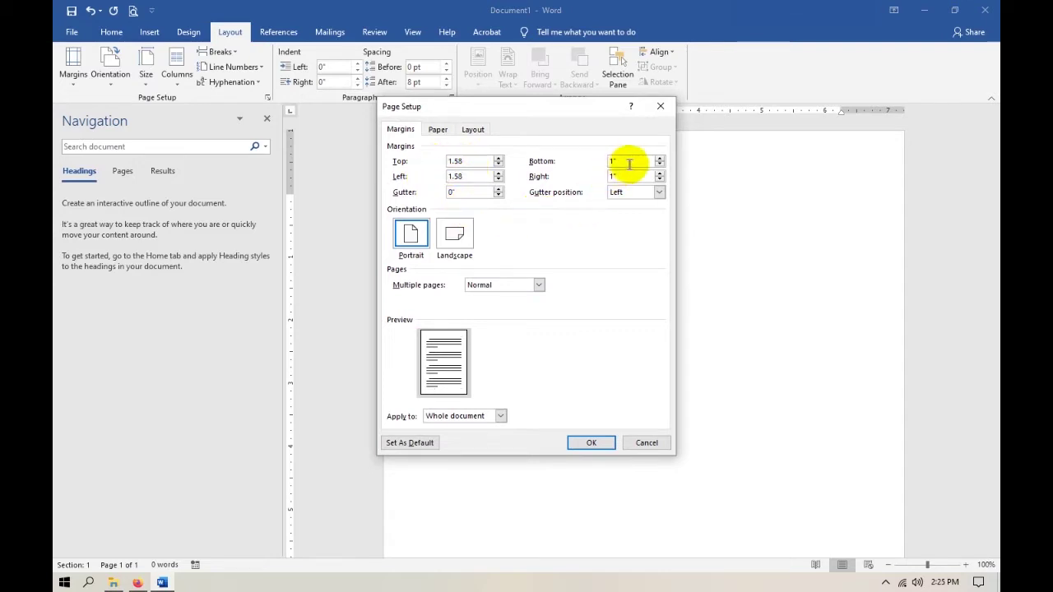
pyautogui.moveTo(630, 165); pyautogui.dragTo(603, 167)
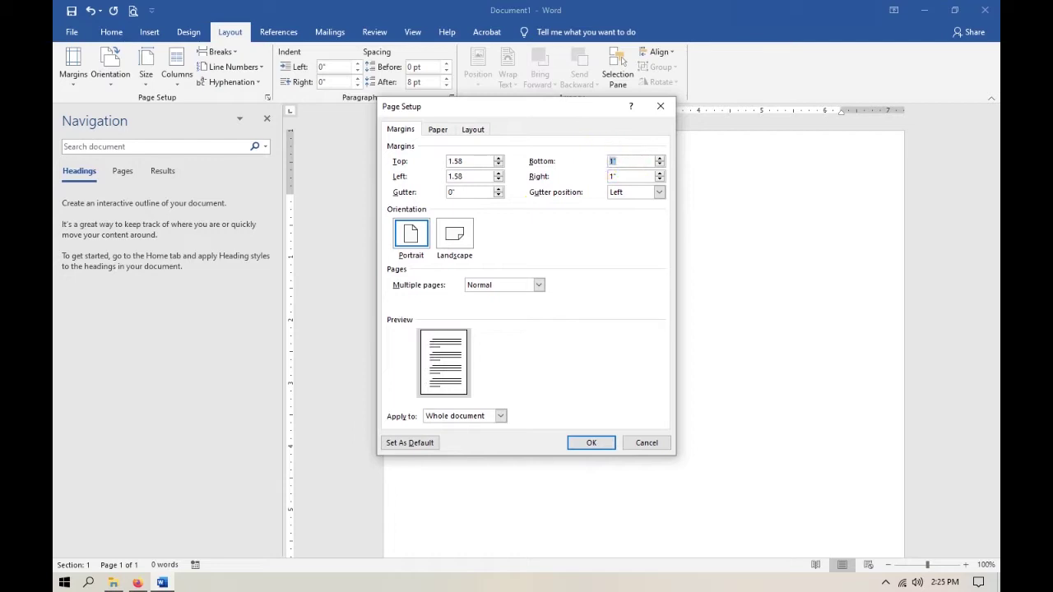
pyautogui.click(642, 159)
pyautogui.moveTo(629, 176); pyautogui.dragTo(580, 175)
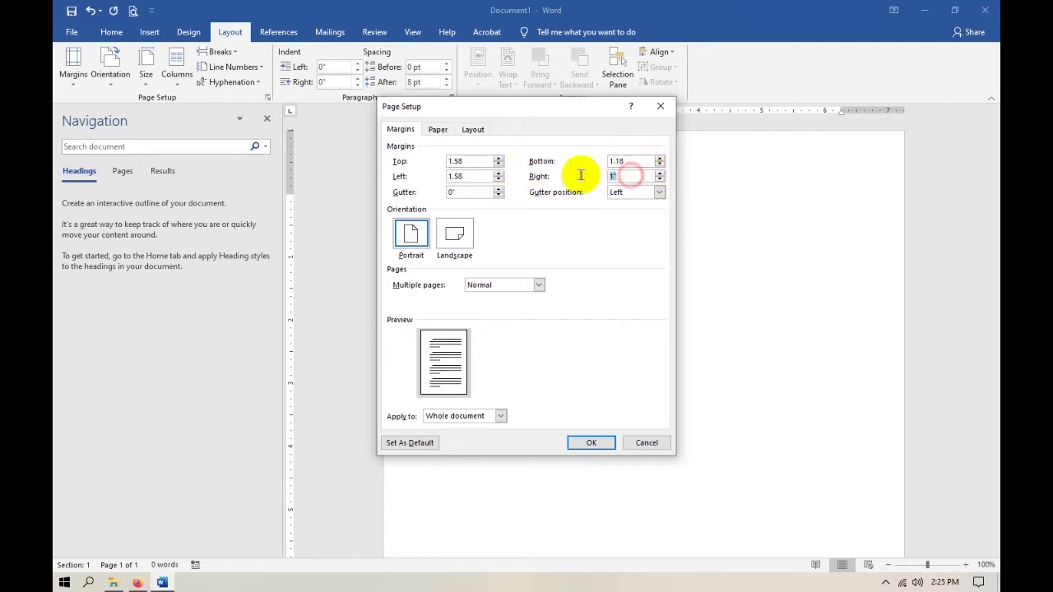
pyautogui.write('1.18')
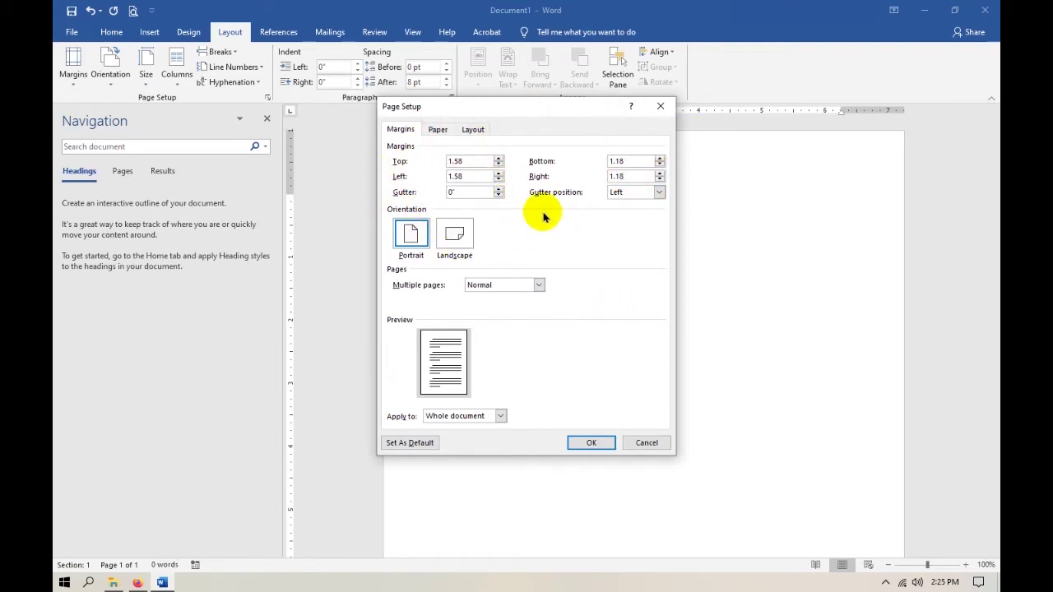
pyautogui.click(588, 442)
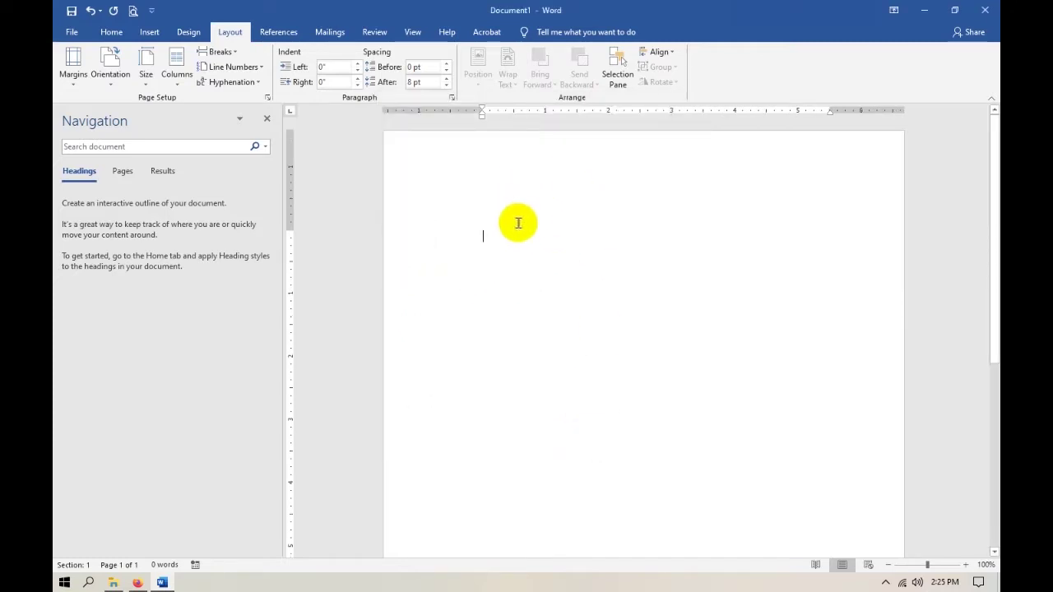
# Draw an oval near the top of the page and size it 2" by 2".
pyautogui.click(151, 33)
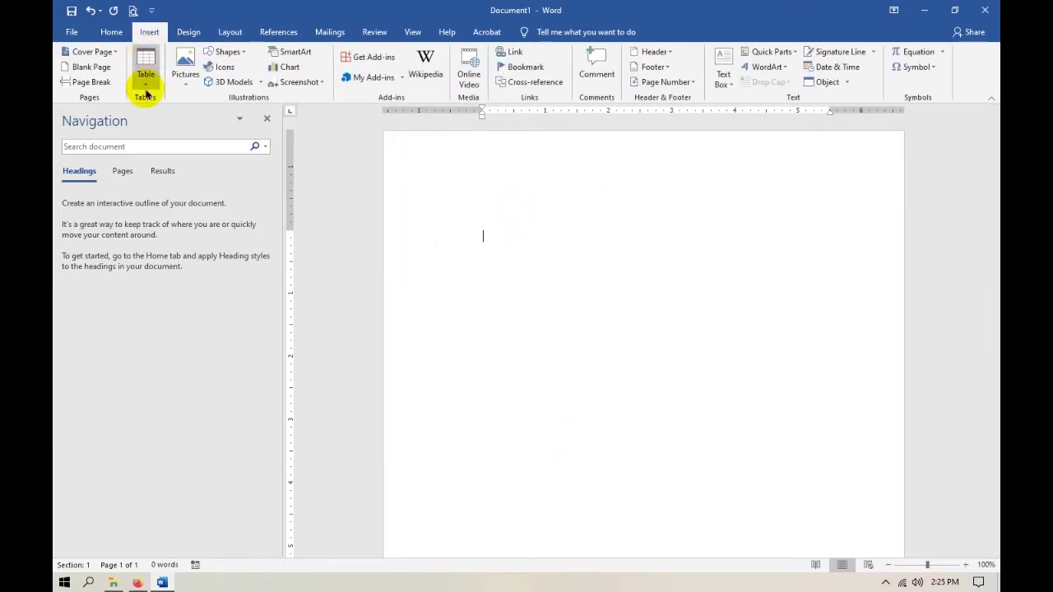
pyautogui.click(226, 51)
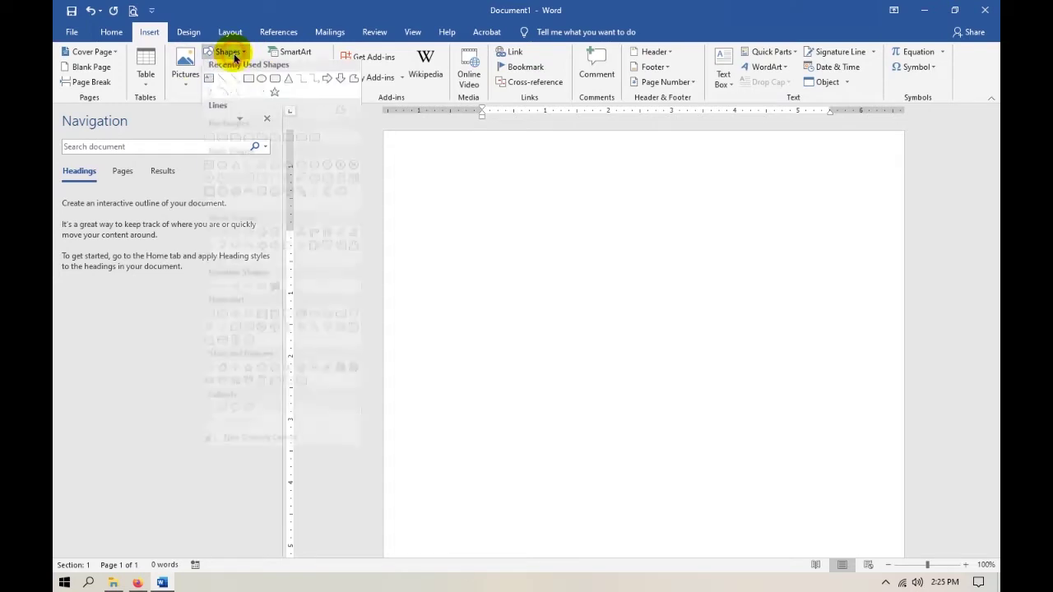
pyautogui.click(260, 83)
pyautogui.moveTo(559, 238); pyautogui.dragTo(682, 360)
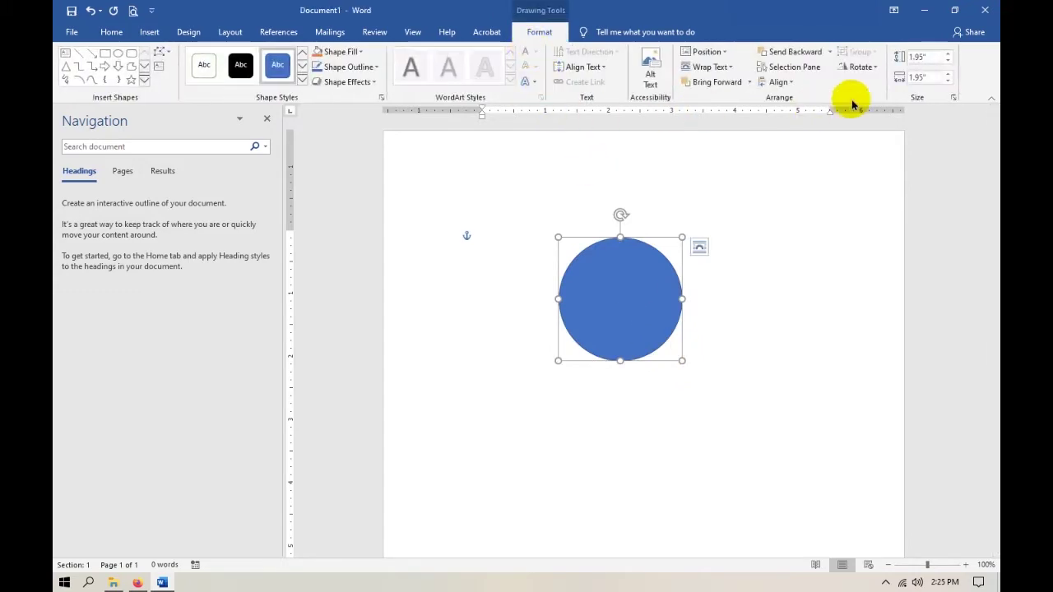
pyautogui.click(936, 59)
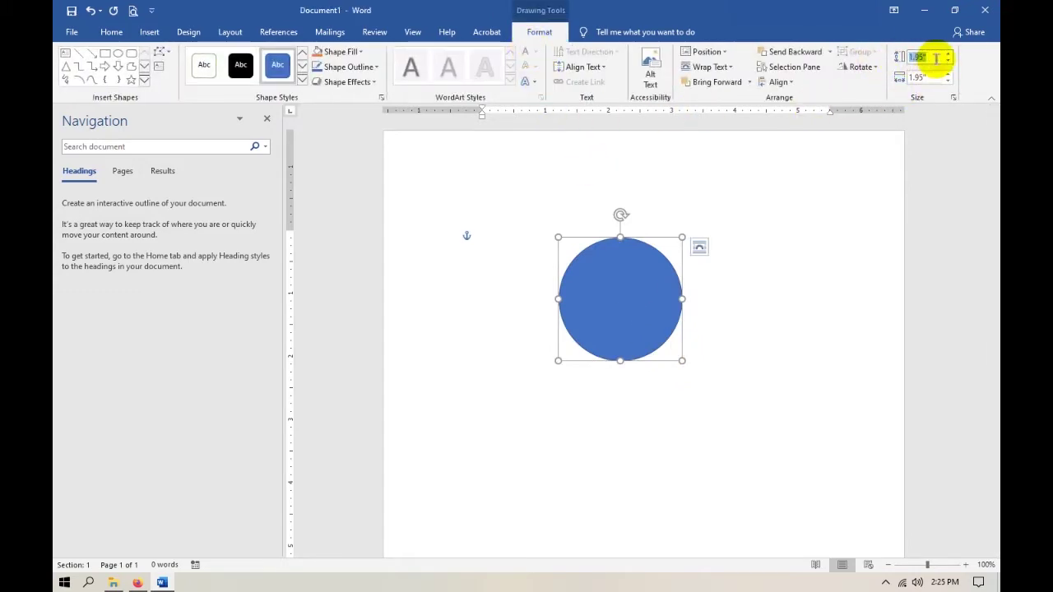
pyautogui.write('2')
pyautogui.press('Tab')
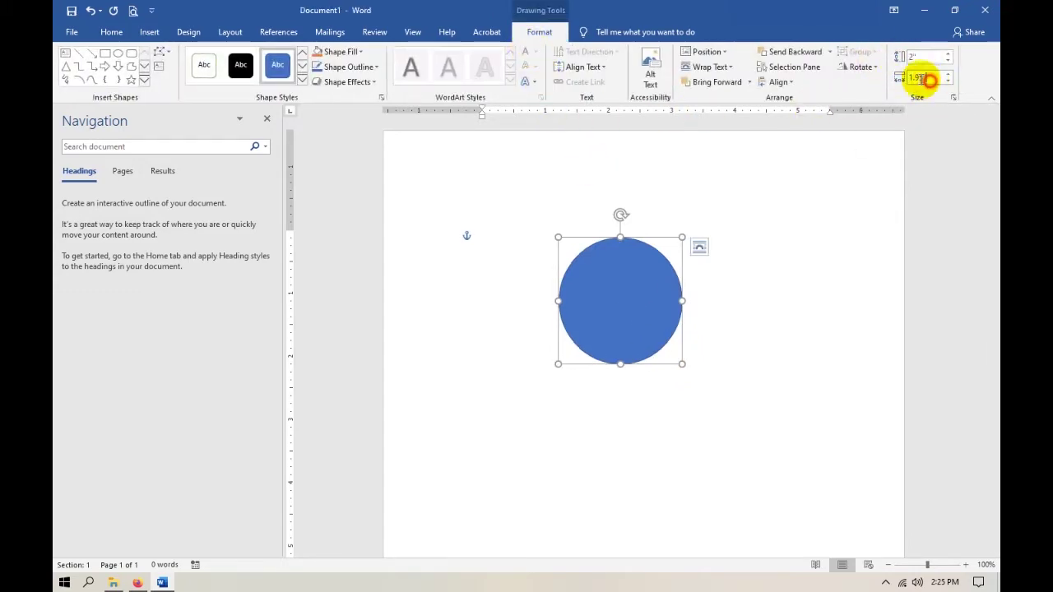
pyautogui.moveTo(927, 79); pyautogui.dragTo(895, 80)
pyautogui.write('2')
pyautogui.press('Return')
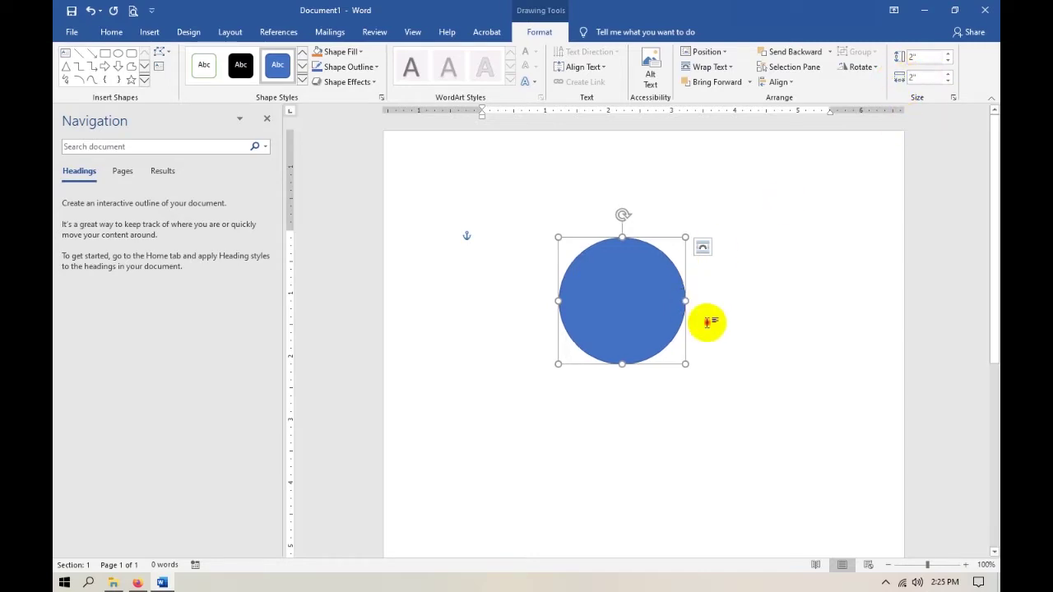
# Nudge the circle slightly right of centre and choose Add Text on it.
pyautogui.click(653, 320)
pyautogui.click(613, 305)
pyautogui.moveTo(612, 303); pyautogui.dragTo(640, 289)
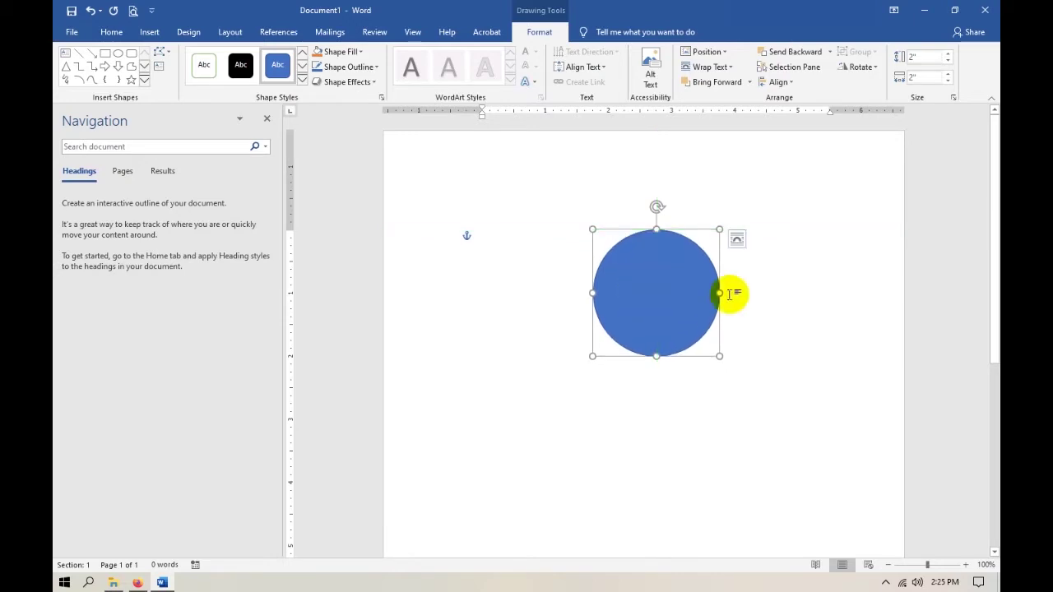
pyautogui.click(776, 293)
pyautogui.rightClick(664, 307)
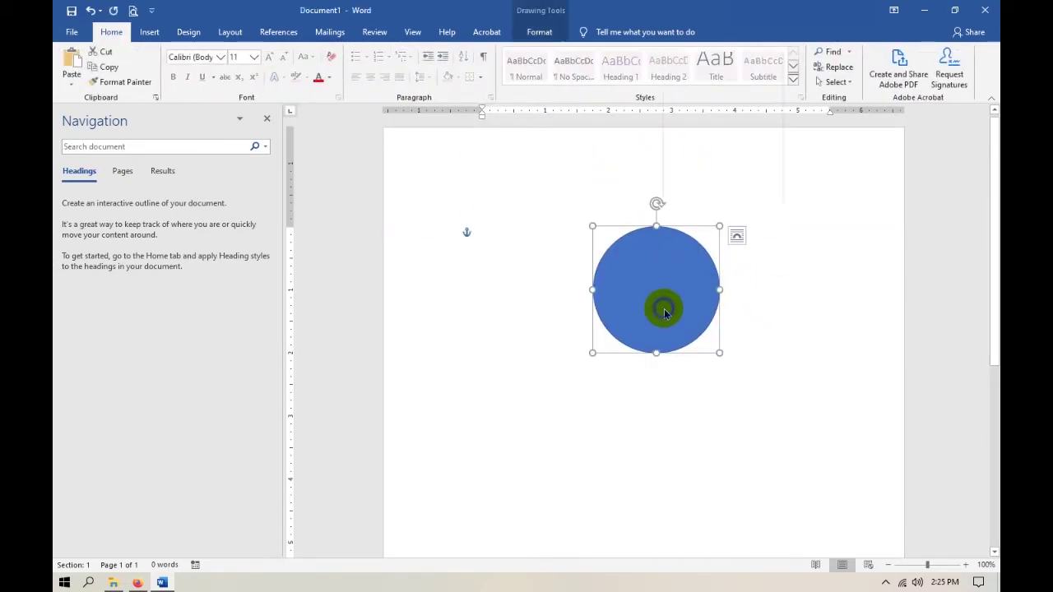
pyautogui.click(702, 123)
pyautogui.moveTo(672, 282); pyautogui.dragTo(639, 290)
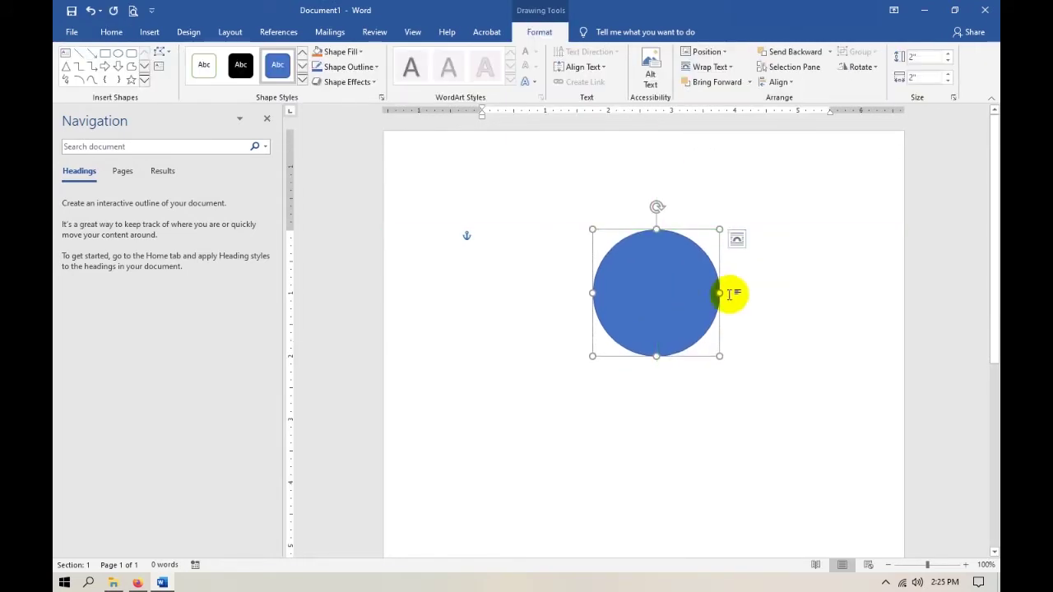
pyautogui.scroll(-2, 752, 294)
pyautogui.click(777, 295)
pyautogui.scroll(2, 737, 288)
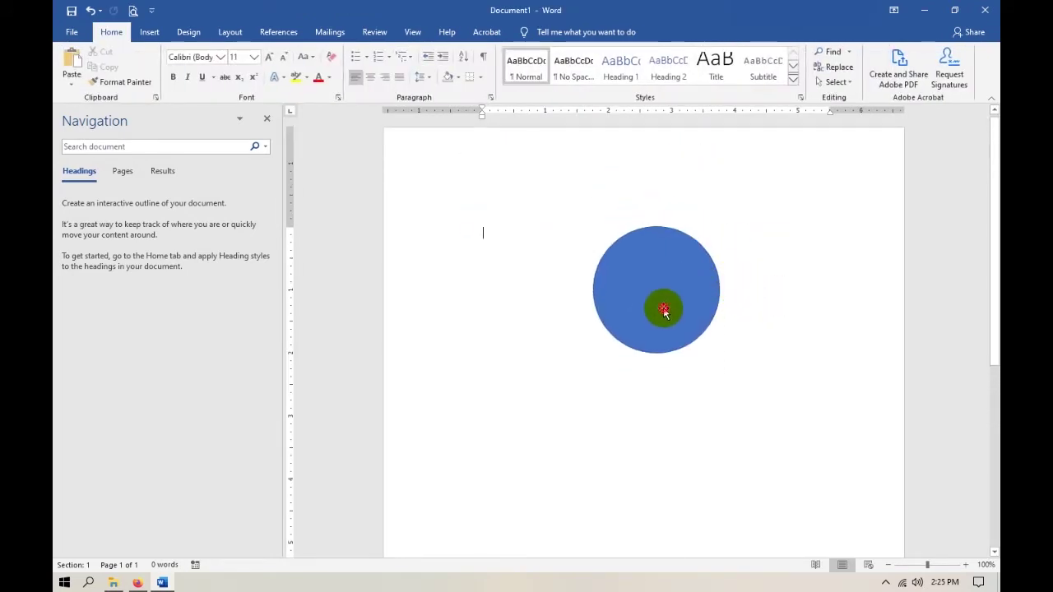
pyautogui.rightClick(665, 307)
pyautogui.click(701, 121)
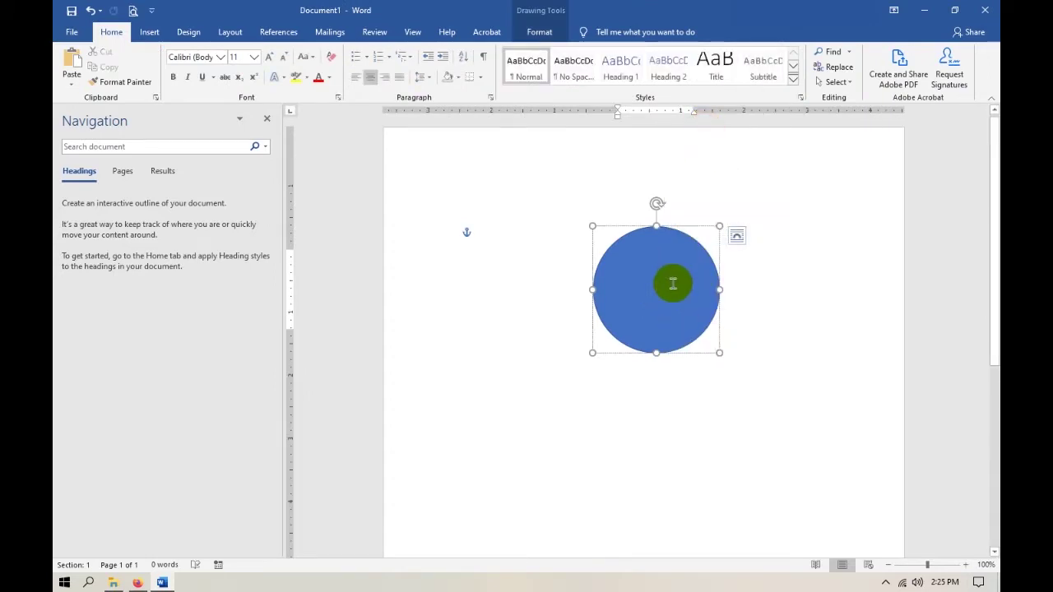
# Type LOGO UNIVERSITAS in the circle and set its wrapping to In Line with Text.
pyautogui.write('LOGO UNIVERSITAS')
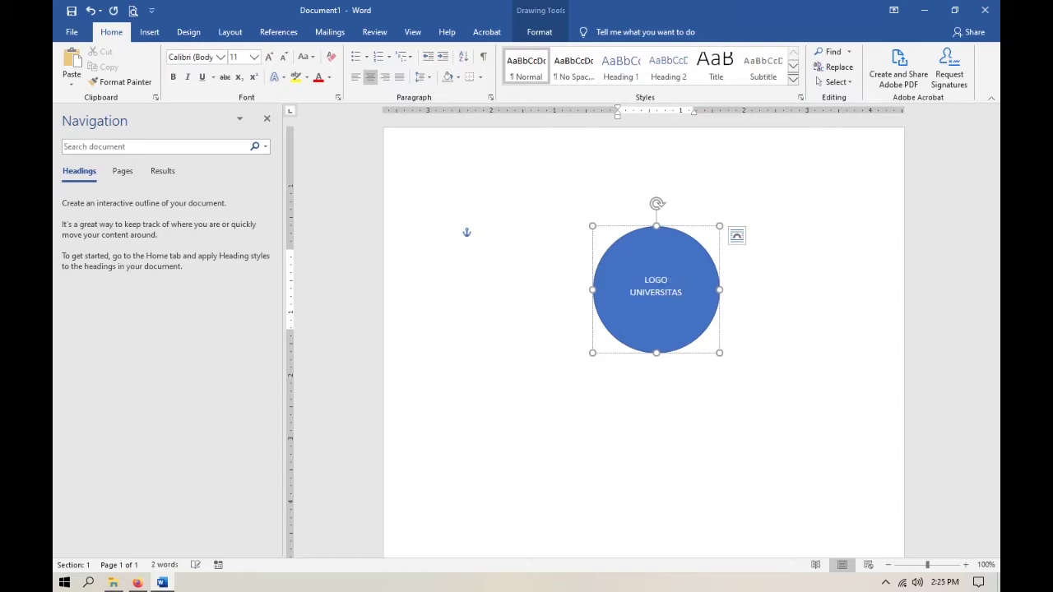
pyautogui.click(736, 237)
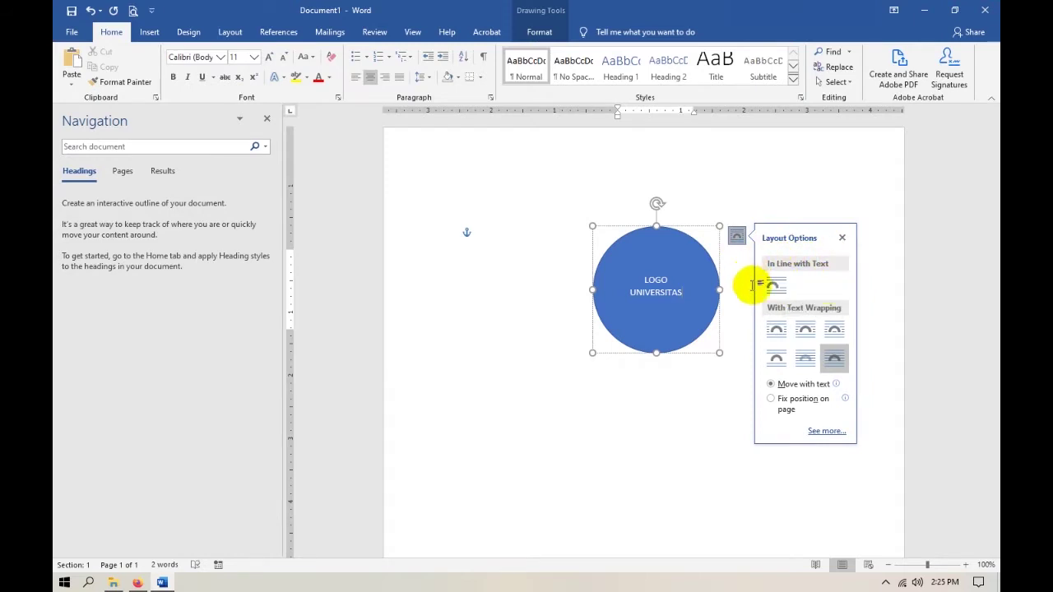
pyautogui.click(777, 285)
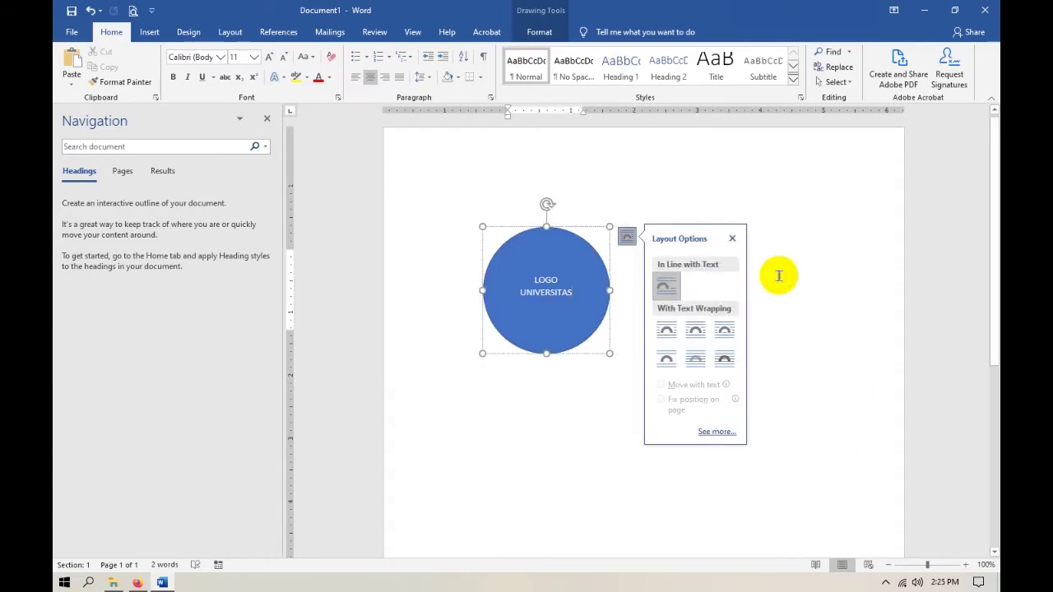
pyautogui.click(591, 207)
# Centre the line holding the circle with Ctrl+E.
pyautogui.click(660, 293)
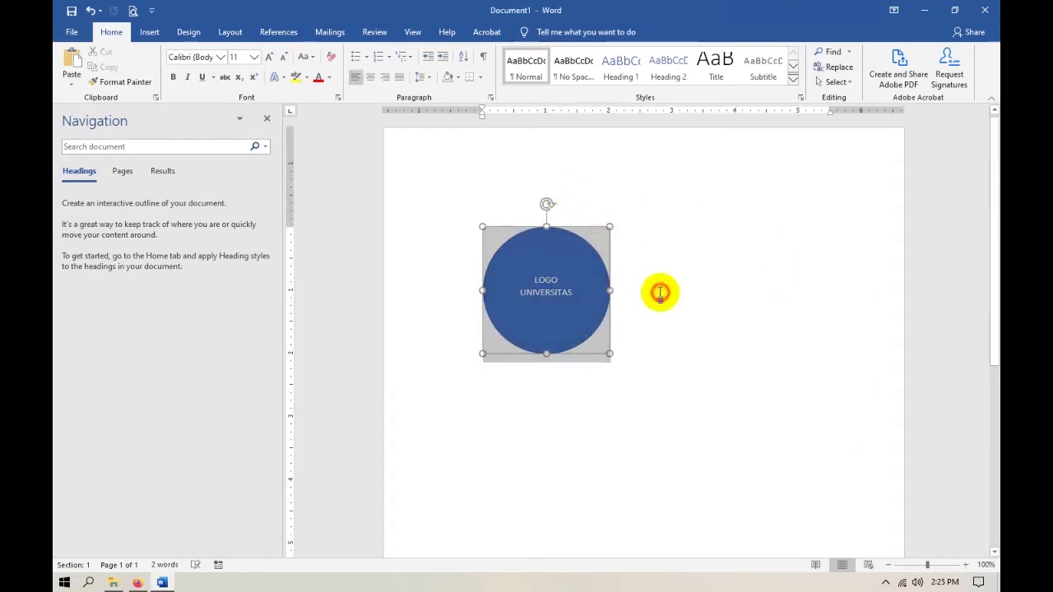
pyautogui.click(579, 300)
pyautogui.click(593, 301)
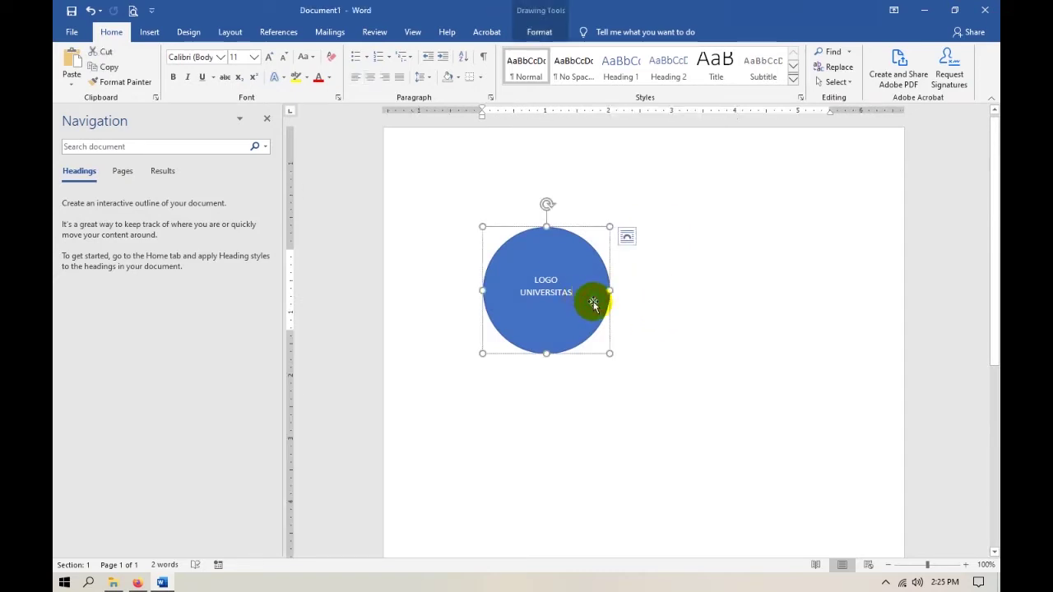
pyautogui.click(599, 306)
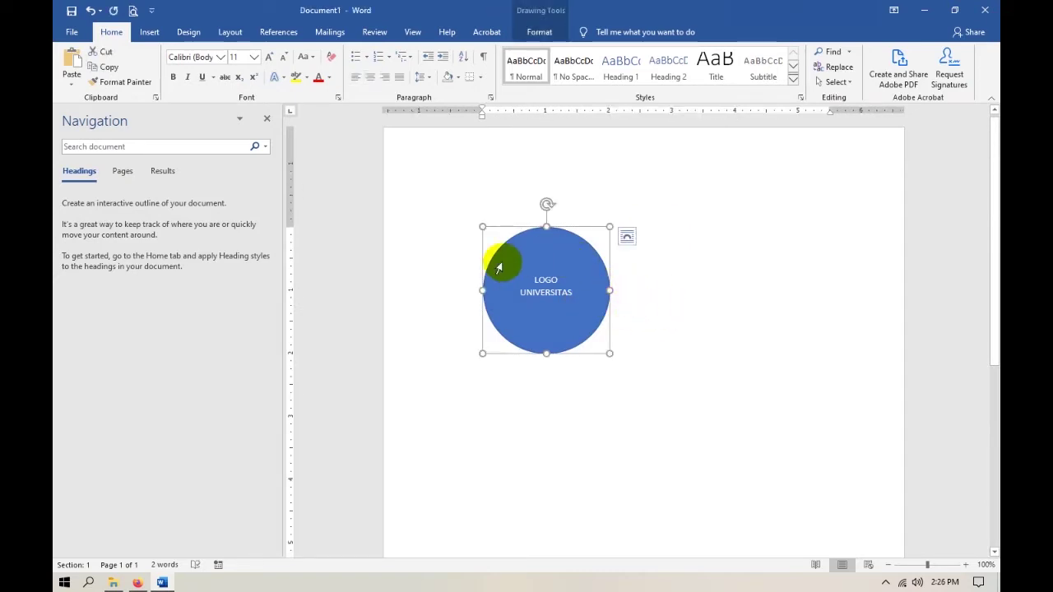
pyautogui.click(467, 278)
pyautogui.hotkey('ctrl', 'e')
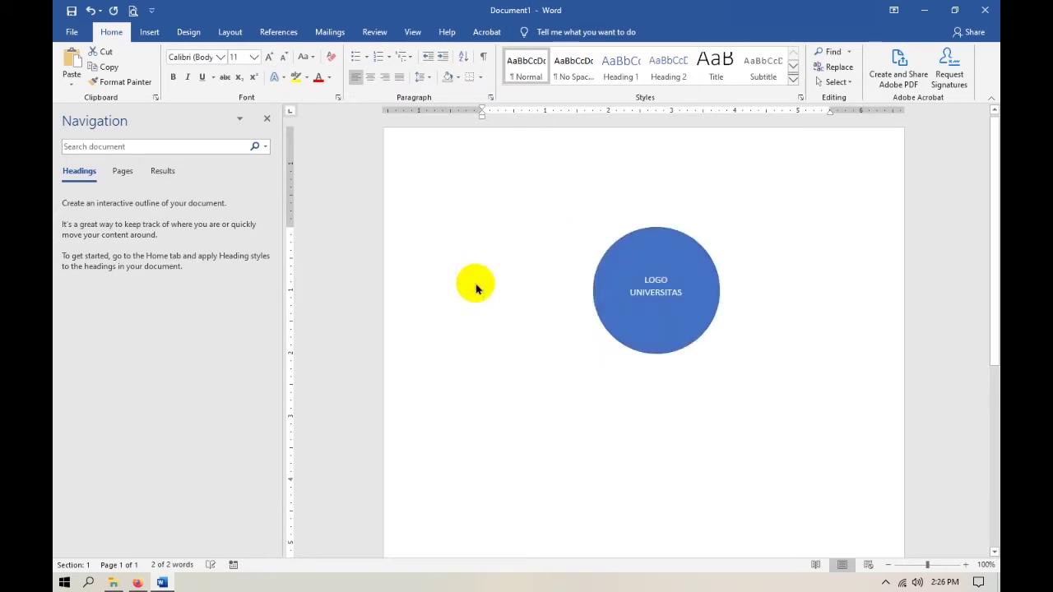
pyautogui.click(761, 316)
pyautogui.hotkey('alt', 'Tab')
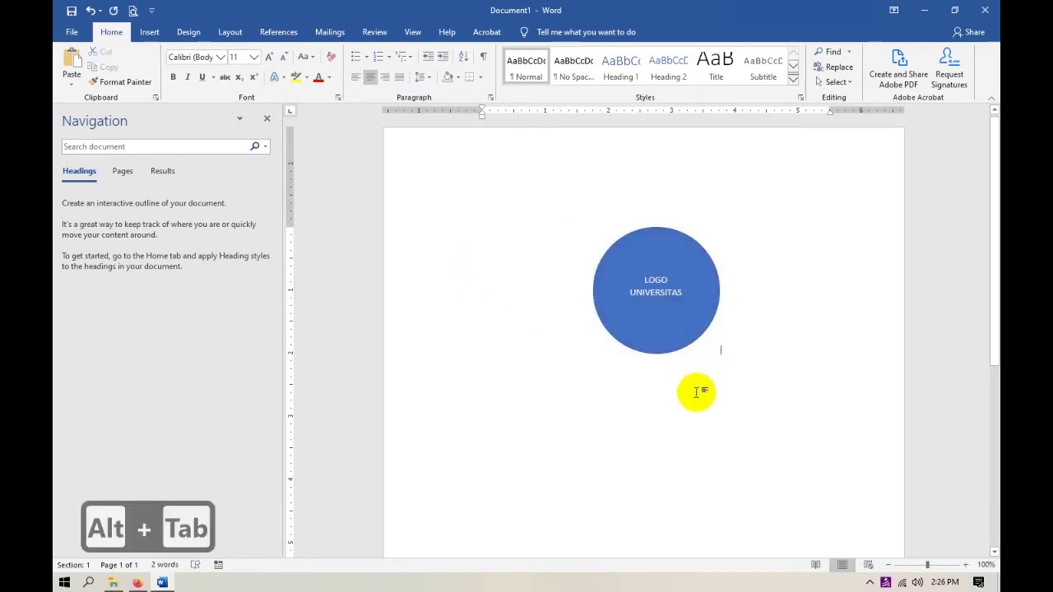
# Add the university name, thesis title, SKRIPSI, Oleh: and author lines below the logo.
pyautogui.press('Return')
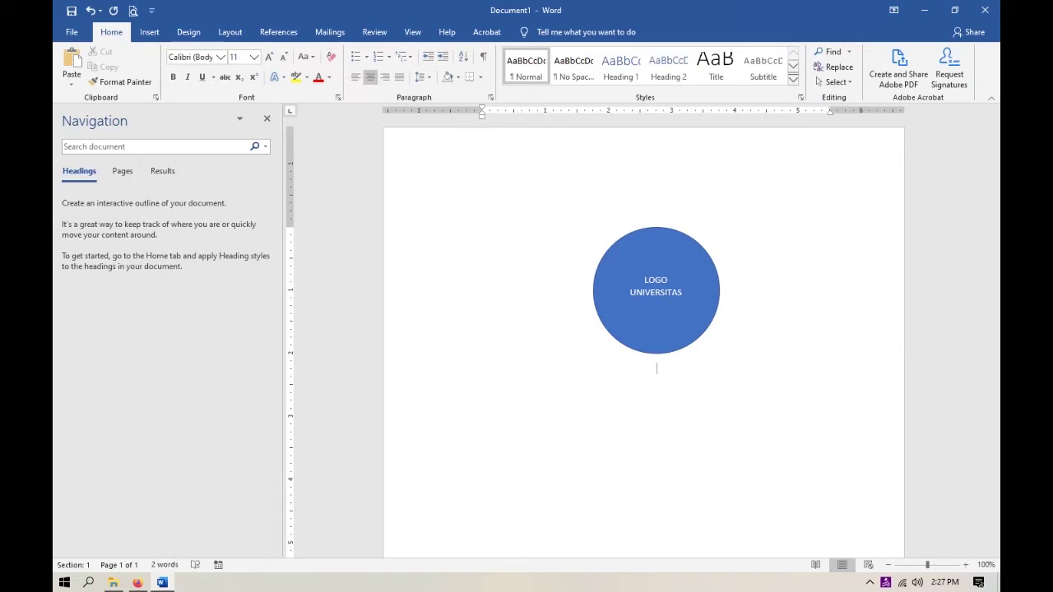
pyautogui.write('u')
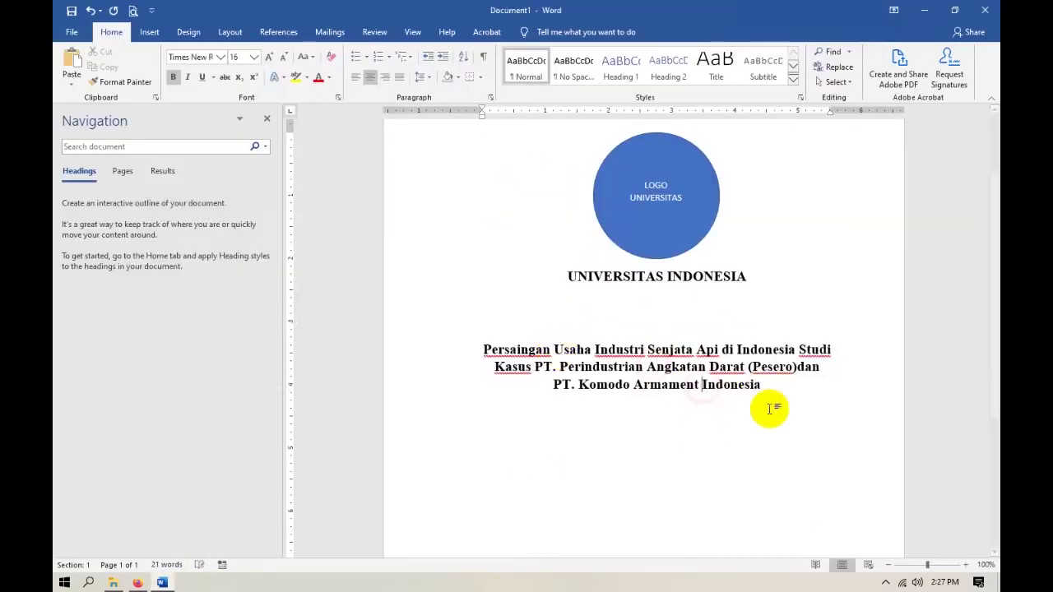
pyautogui.hotkey('ctrl', 'z')
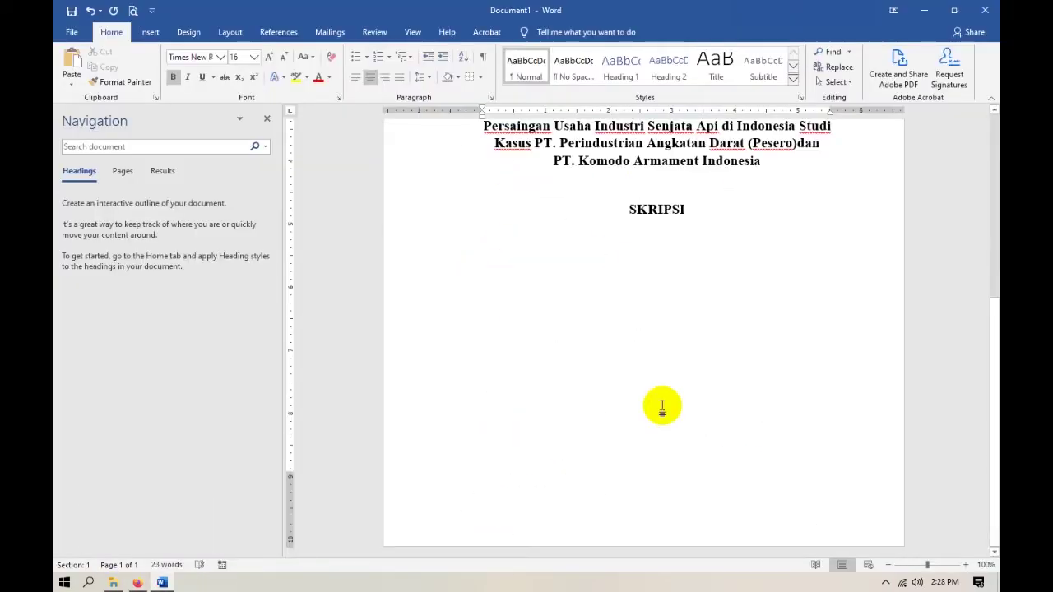
pyautogui.hotkey('alt', 'Tab')
pyautogui.hotkey('alt', 'Tab')
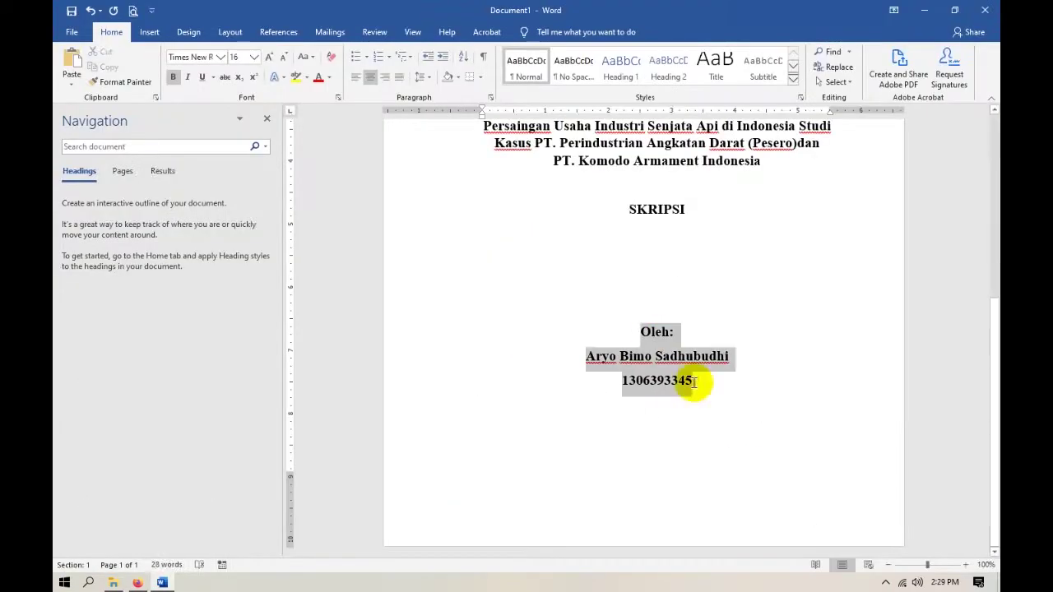
# Give the FAKULTAS HUKUM, PROGRAM SARJANA, DEPOK, JULI 2017 lines 6 pt spacing after.
pyautogui.click(652, 377)
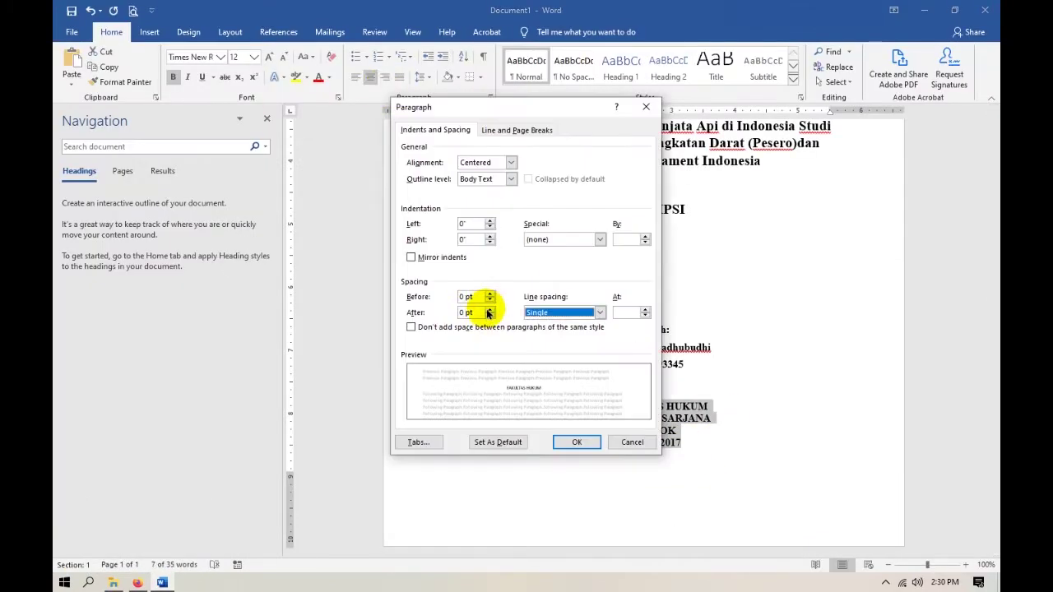
pyautogui.click(489, 309)
pyautogui.click(577, 442)
pyautogui.click(709, 452)
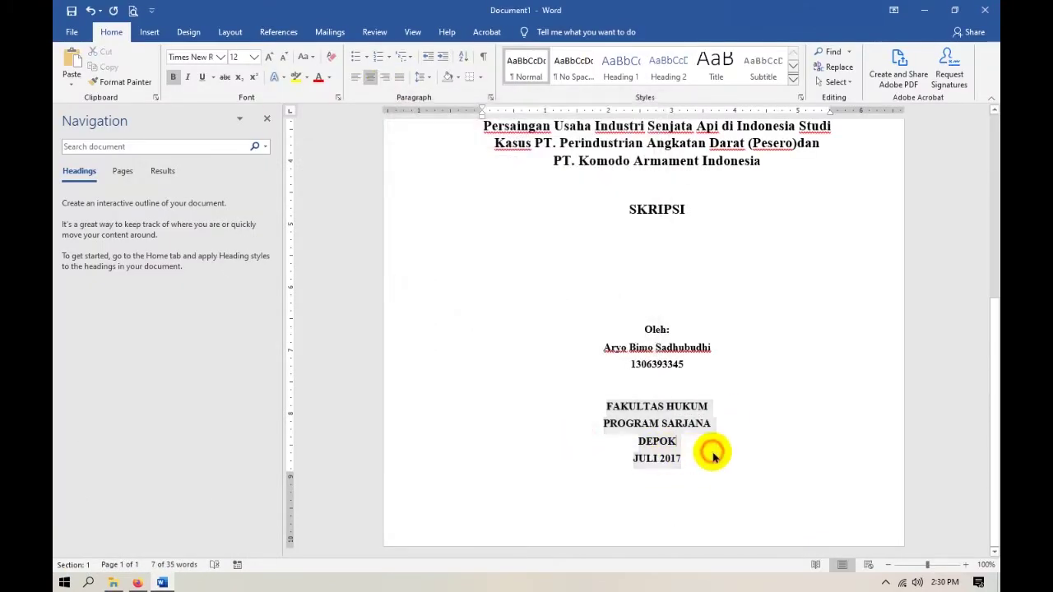
pyautogui.scroll(6, 707, 449)
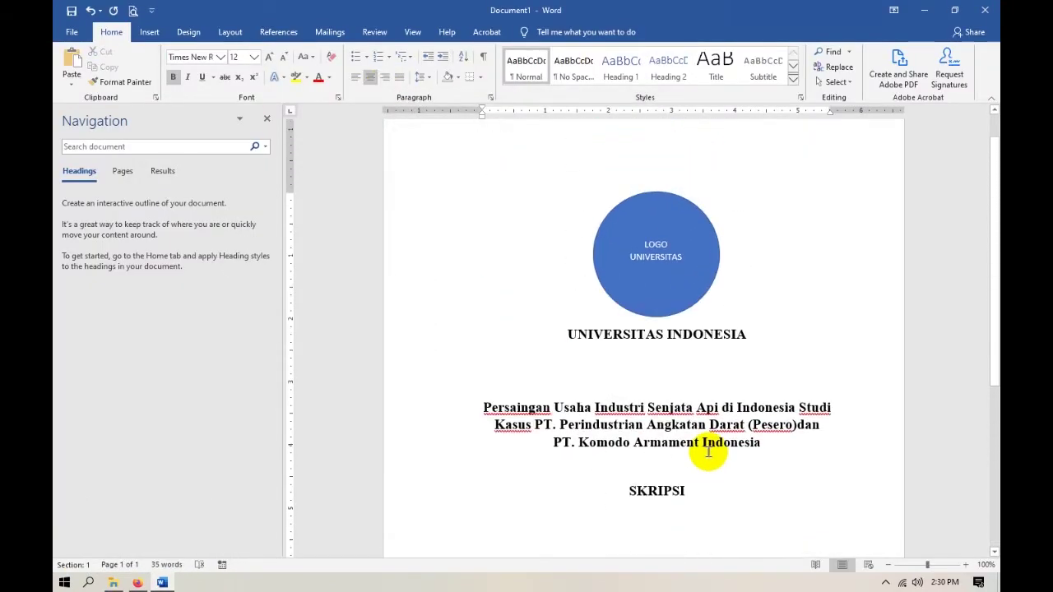
pyautogui.scroll(-3, 694, 393)
pyautogui.scroll(-3, 696, 383)
pyautogui.scroll(6, 696, 383)
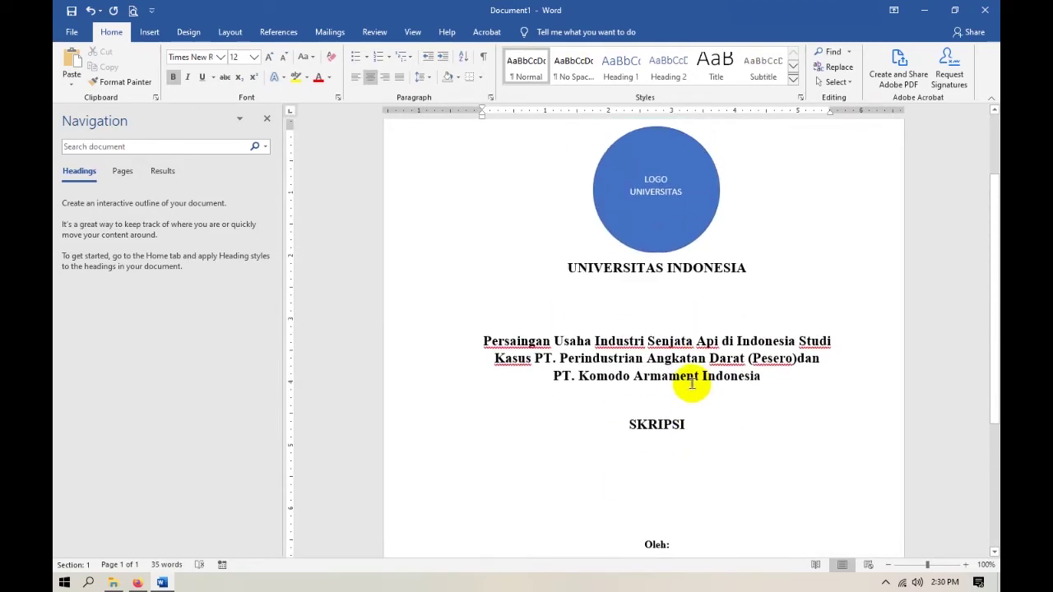
pyautogui.scroll(-5, 663, 348)
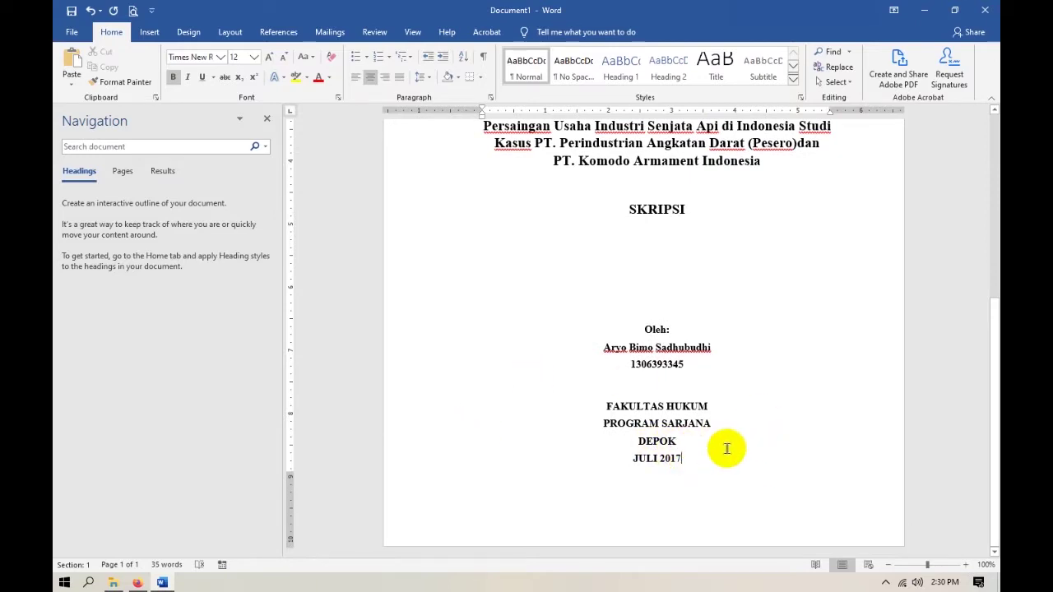
# Insert a Next Page section break after the cover page.
pyautogui.click(231, 37)
pyautogui.click(222, 51)
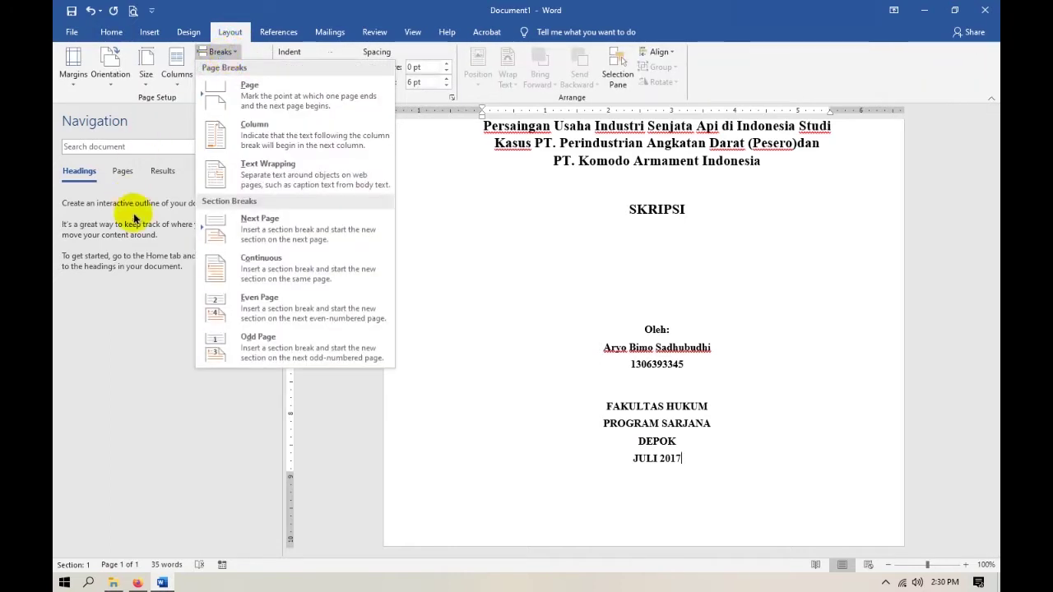
pyautogui.click(317, 240)
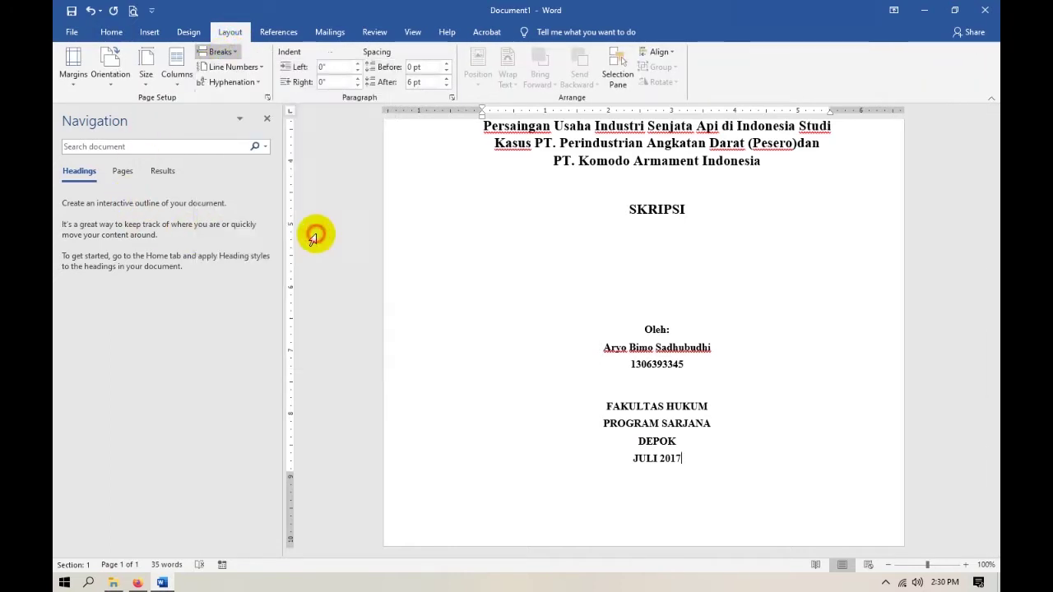
pyautogui.scroll(-3, 722, 438)
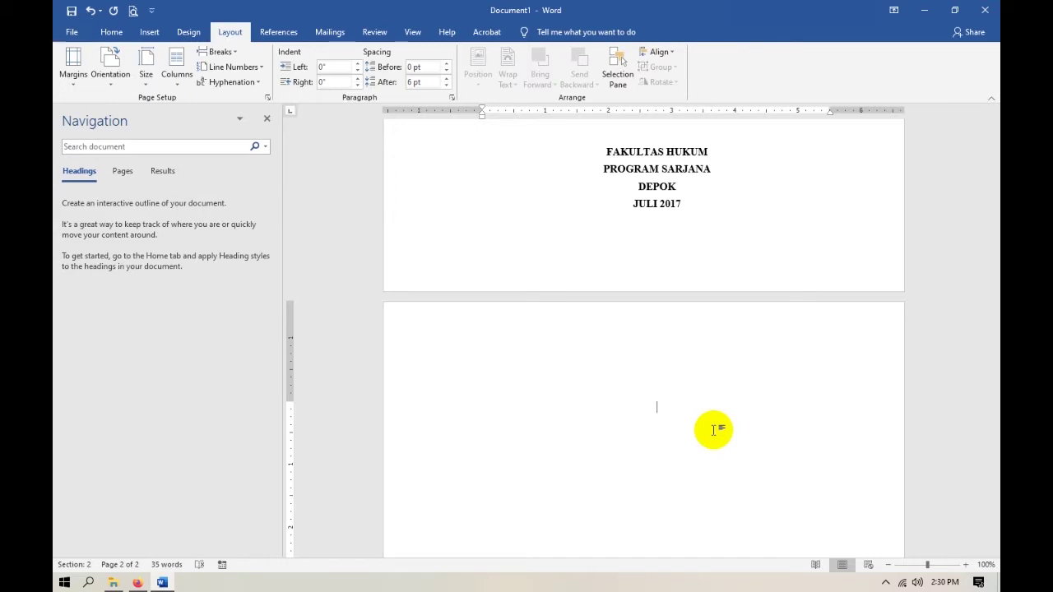
pyautogui.hotkey('alt', 'Tab')
pyautogui.scroll(-7, 576, 365)
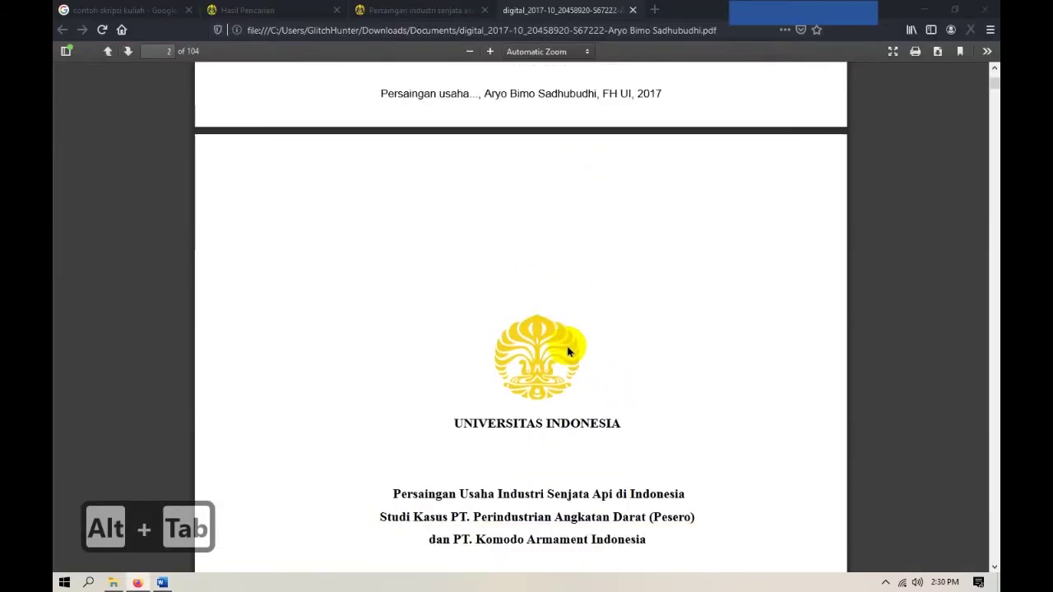
pyautogui.scroll(-8, 649, 280)
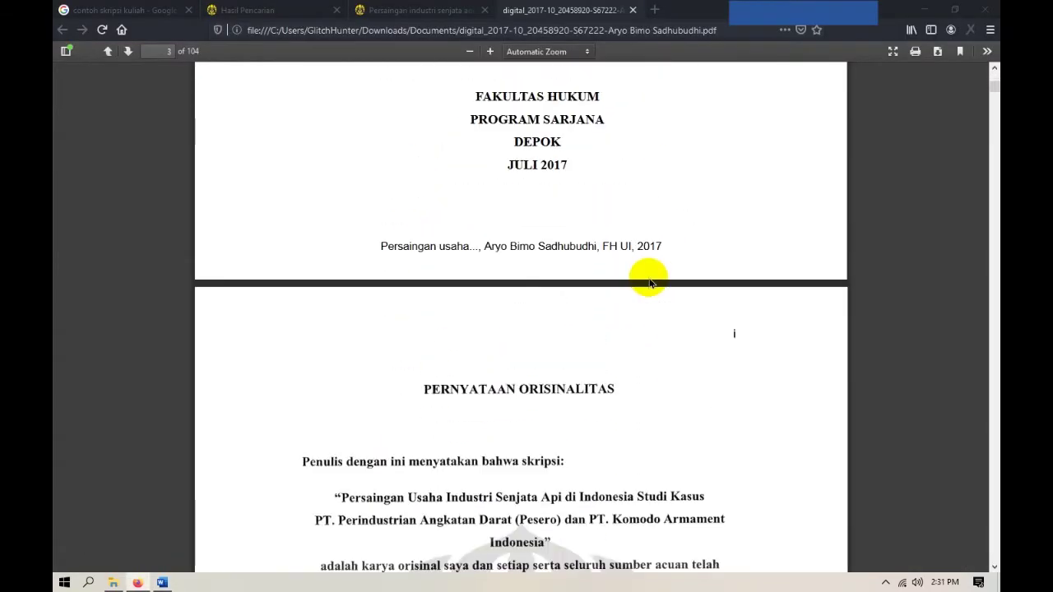
pyautogui.scroll(-5, 649, 283)
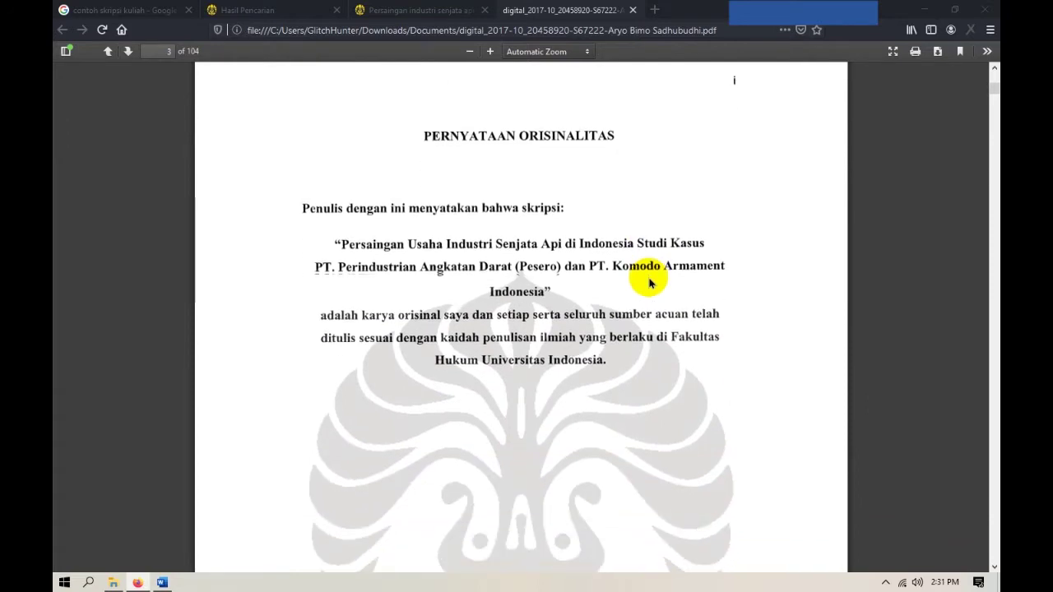
pyautogui.scroll(3, 650, 279)
pyautogui.scroll(-3, 646, 272)
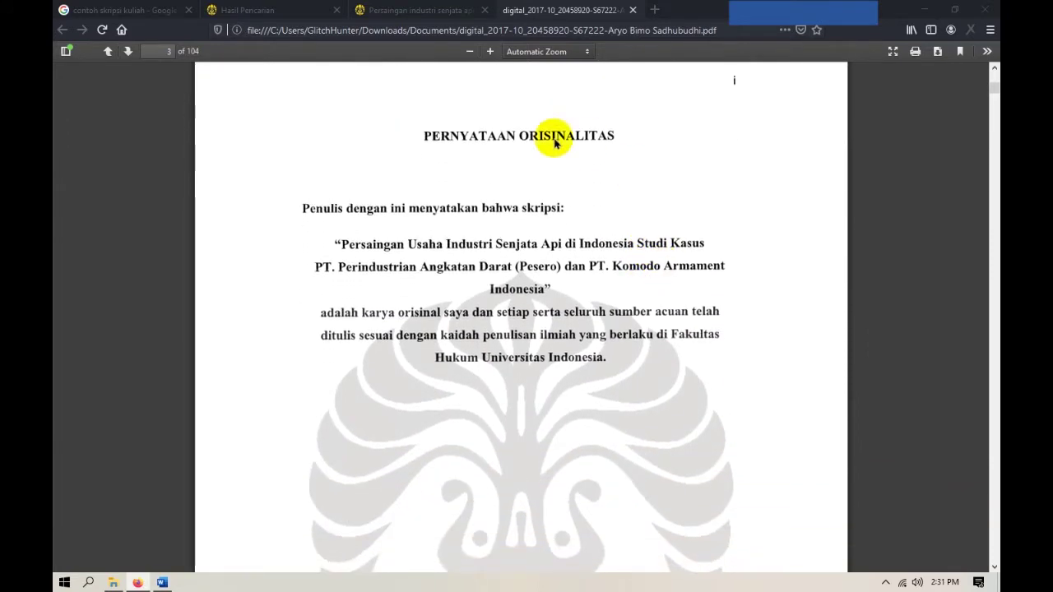
pyautogui.hotkey('alt', 'Tab')
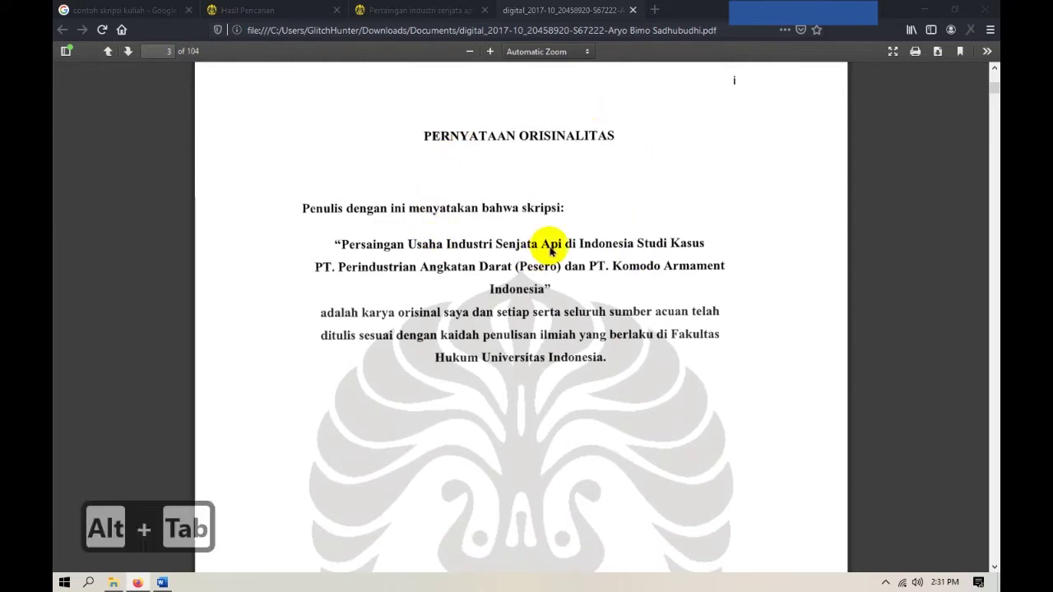
pyautogui.click(662, 407)
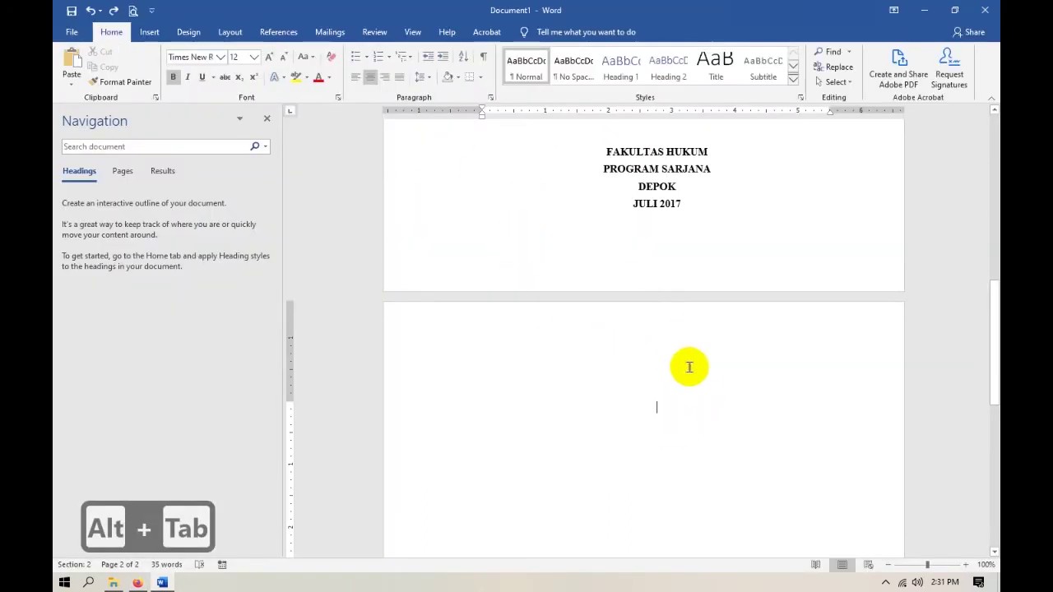
# Type PERNYATAAN ORISINALITAS as a Heading 1 and set it in Times New Roman.
pyautogui.click(621, 74)
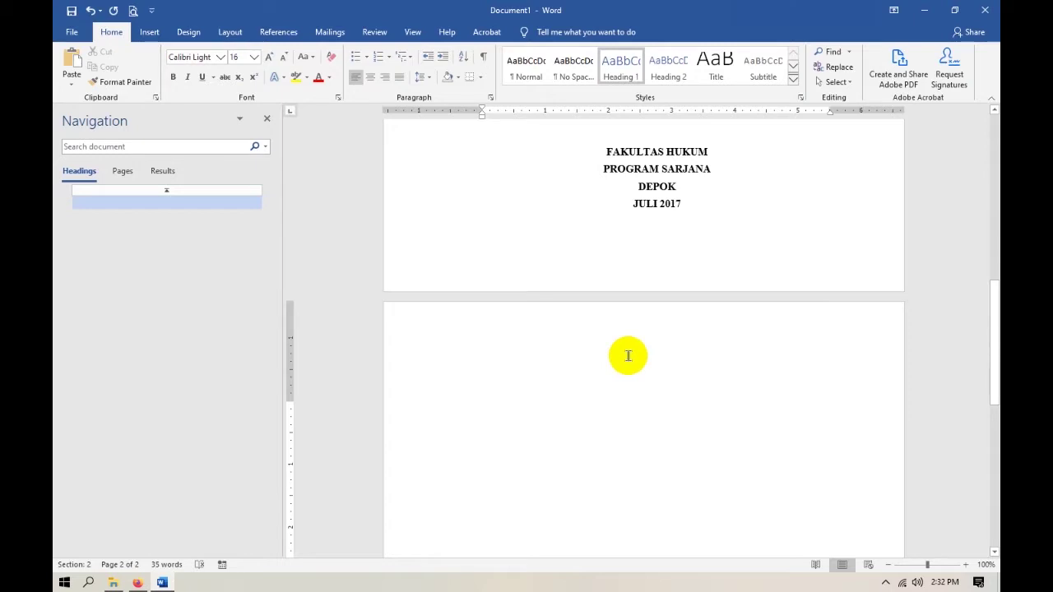
pyautogui.write('PERNYATAAN ORISINALITAS')
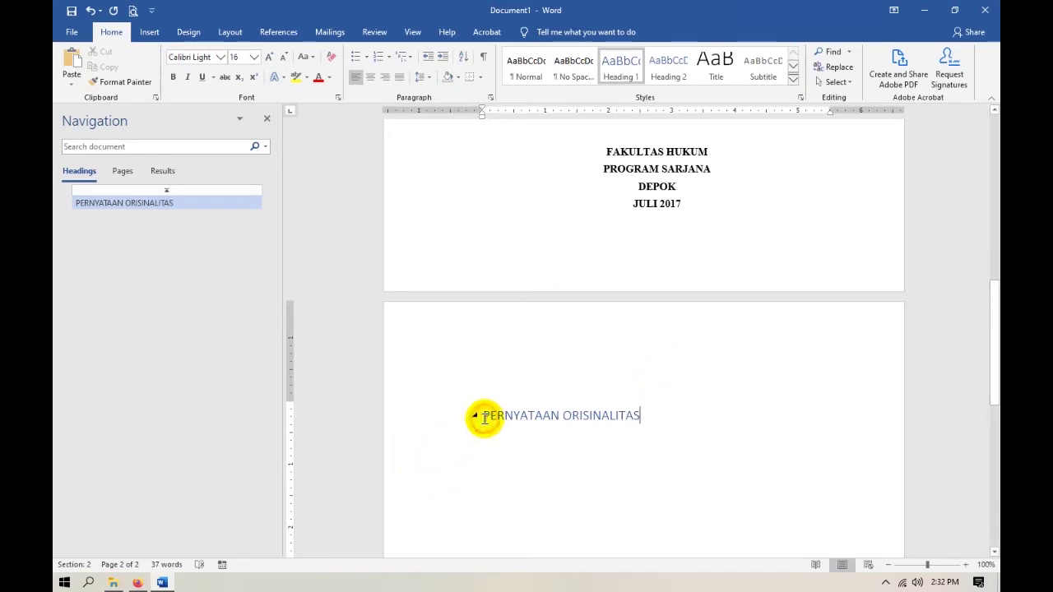
pyautogui.moveTo(484, 417); pyautogui.dragTo(642, 415)
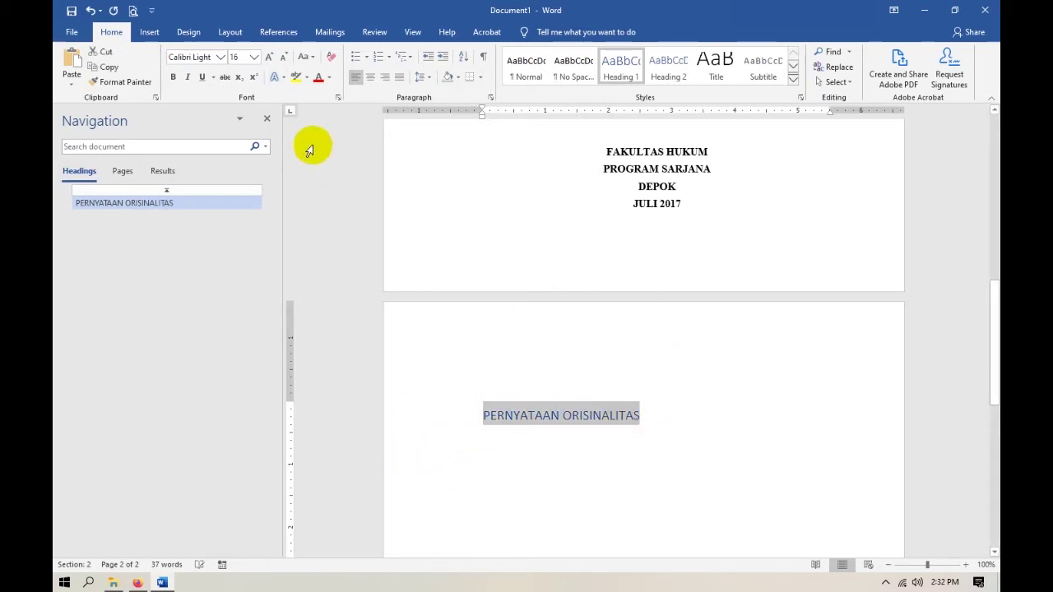
pyautogui.click(220, 58)
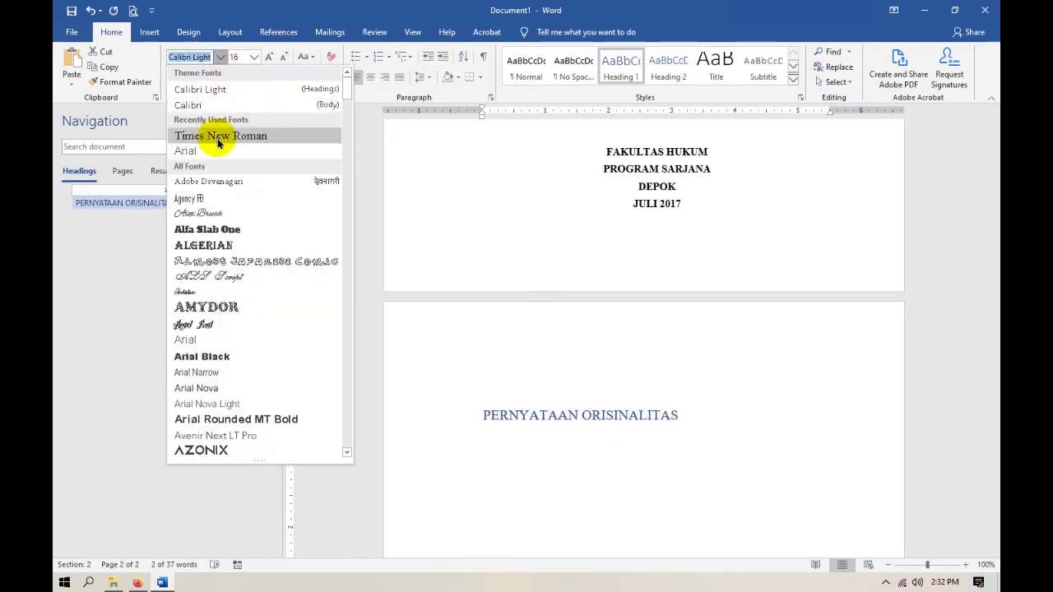
pyautogui.click(215, 136)
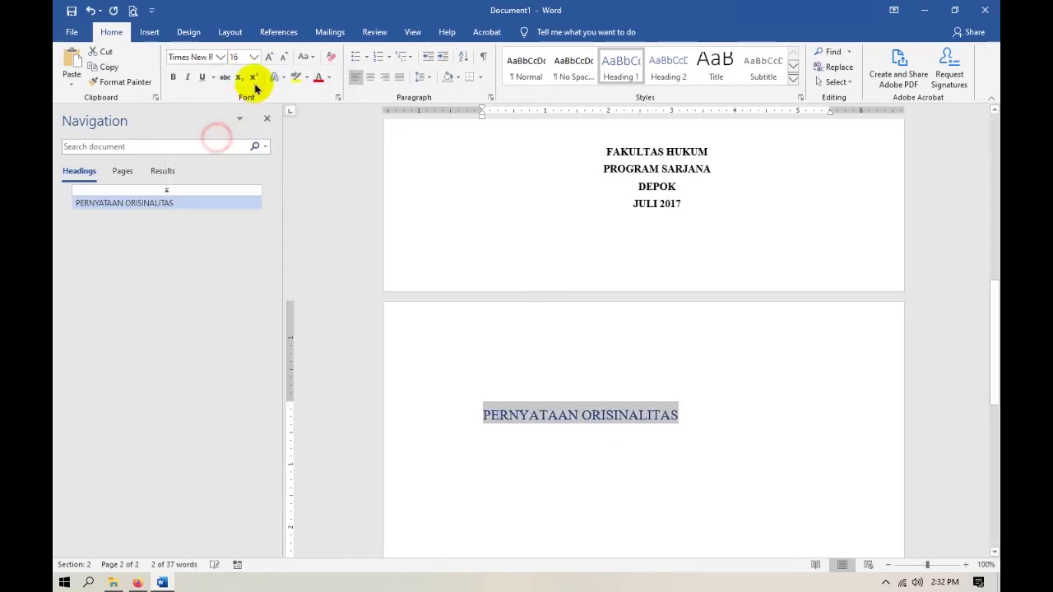
# Make the PERNYATAAN ORISINALITAS heading black (Automatic), bold and centred.
pyautogui.click(327, 82)
pyautogui.click(345, 158)
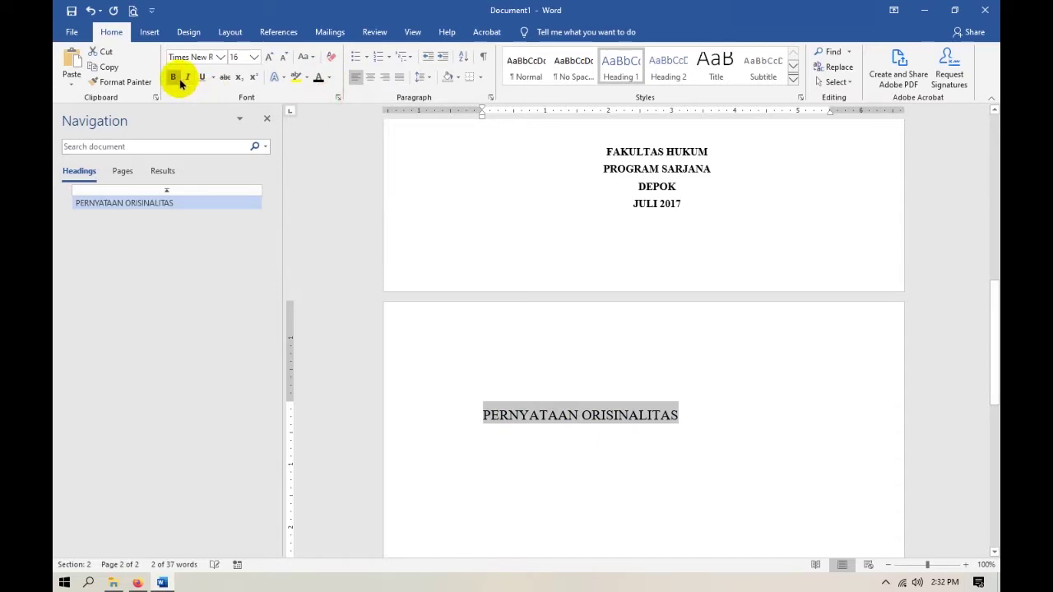
pyautogui.click(178, 81)
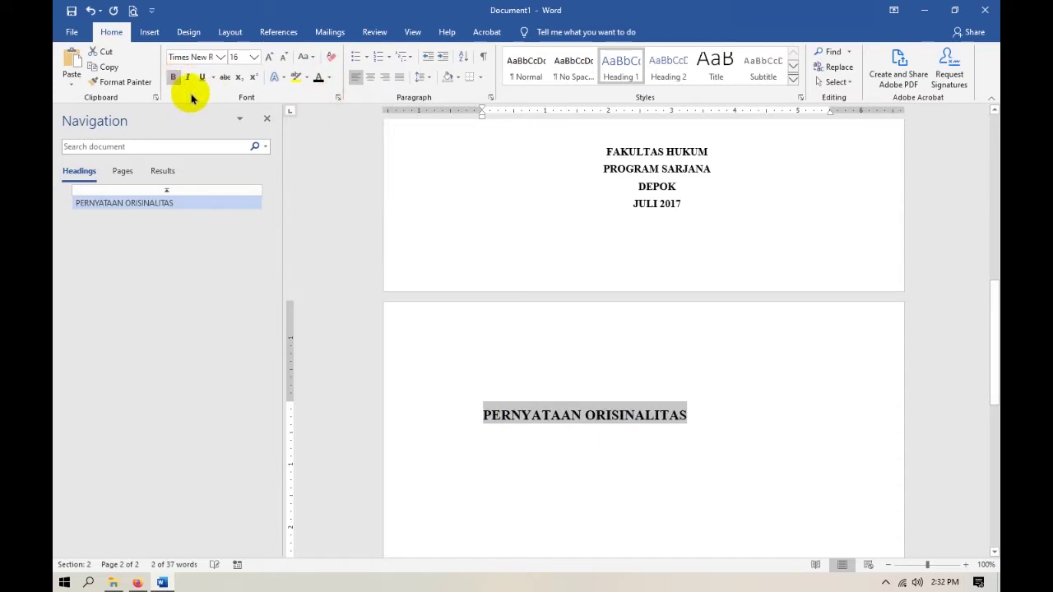
pyautogui.click(371, 80)
pyautogui.click(787, 411)
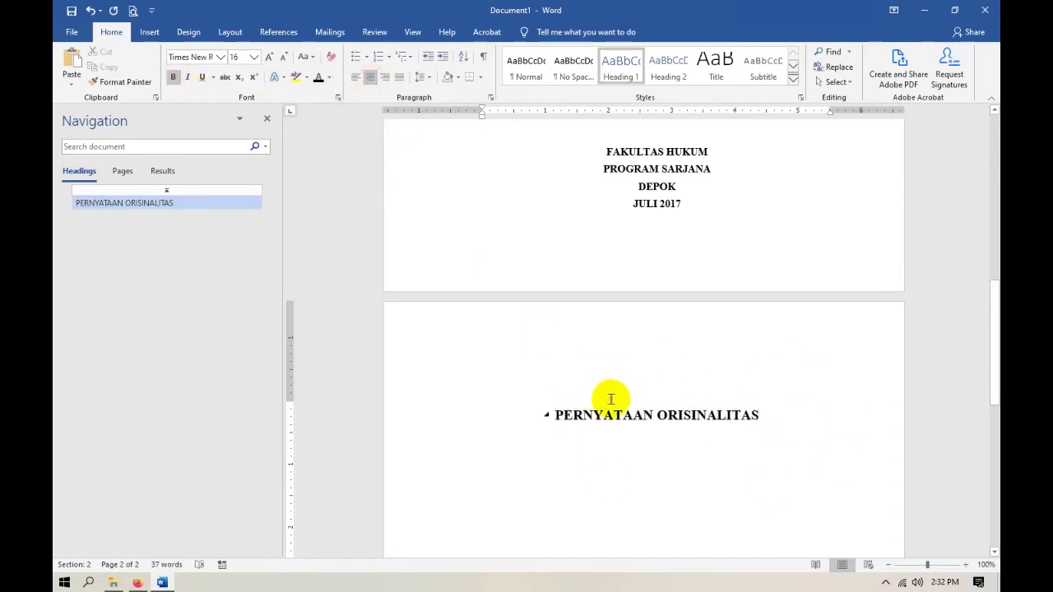
pyautogui.scroll(-2, 611, 399)
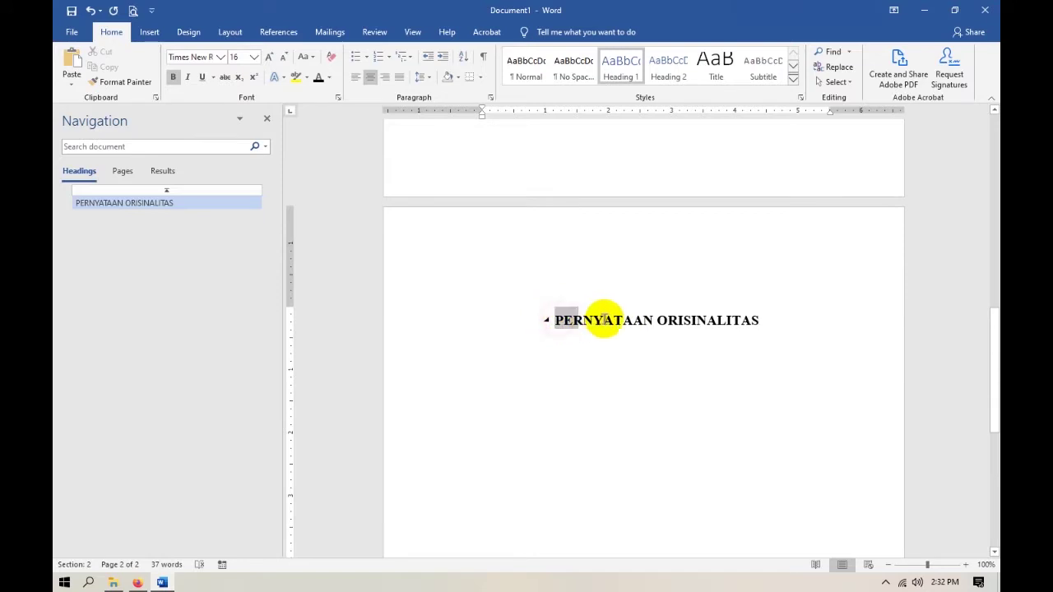
pyautogui.click(555, 319)
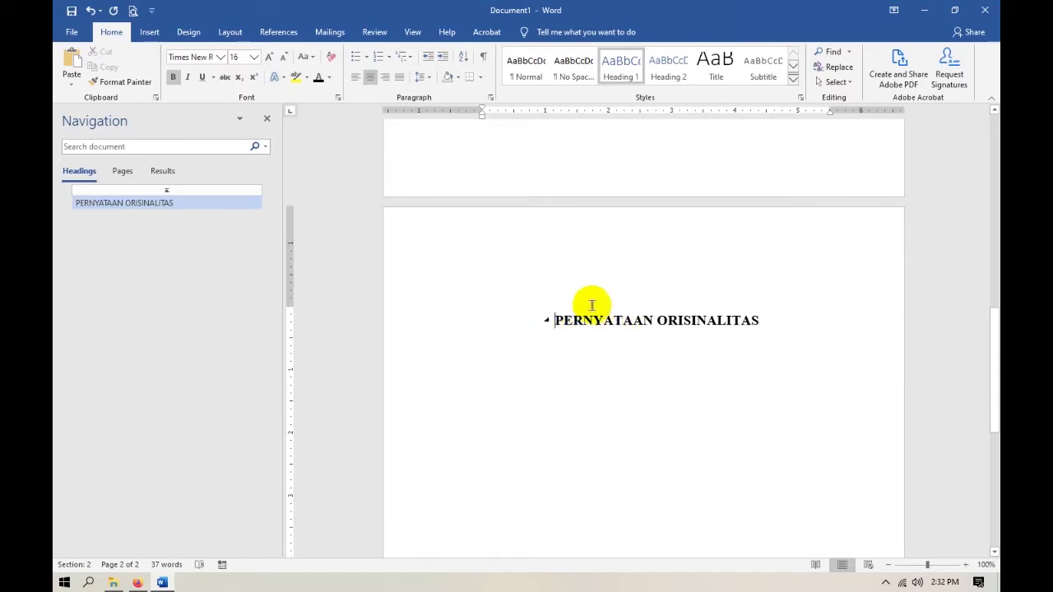
pyautogui.moveTo(556, 319); pyautogui.dragTo(757, 320)
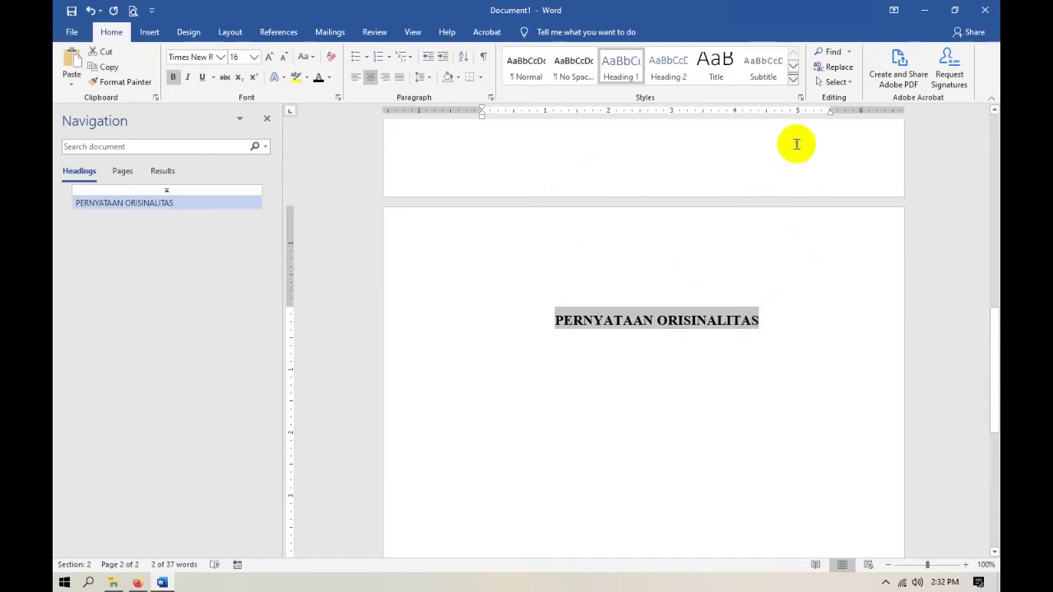
# Create a new paragraph style named Judul from the selected heading.
pyautogui.click(792, 80)
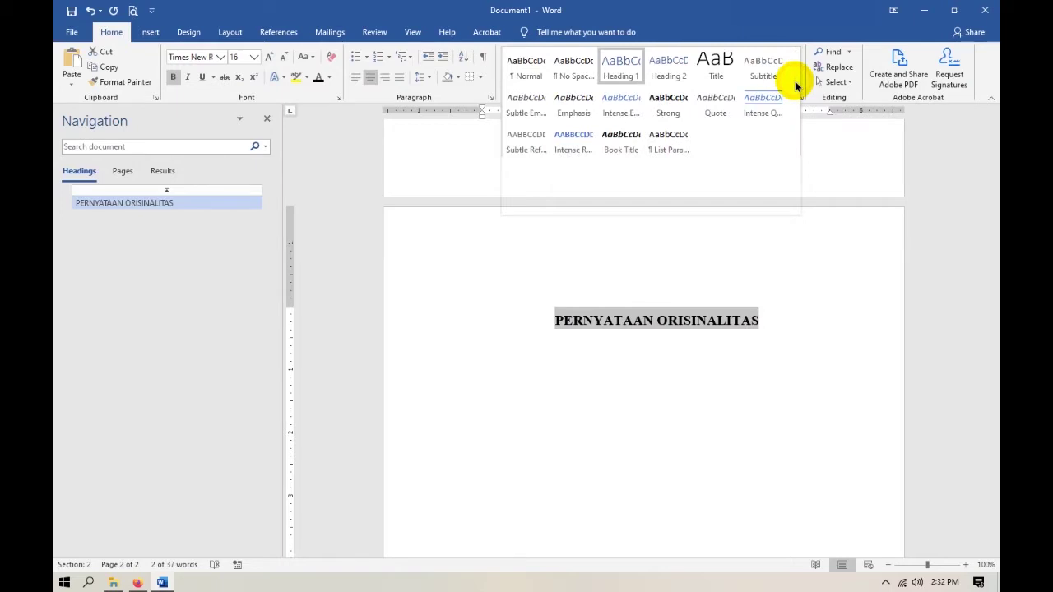
pyautogui.click(815, 164)
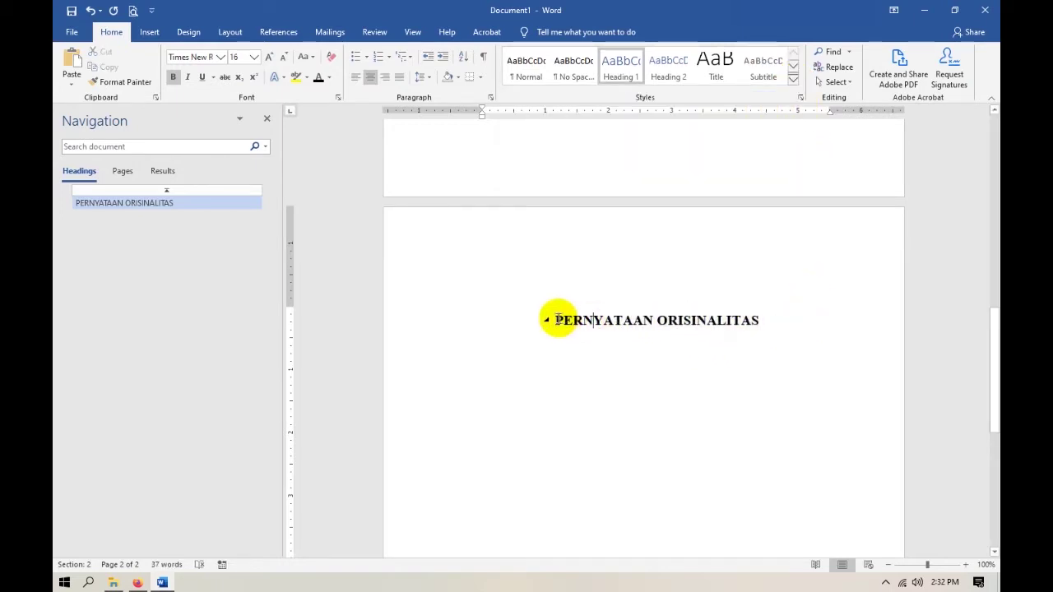
pyautogui.moveTo(556, 320); pyautogui.dragTo(733, 320)
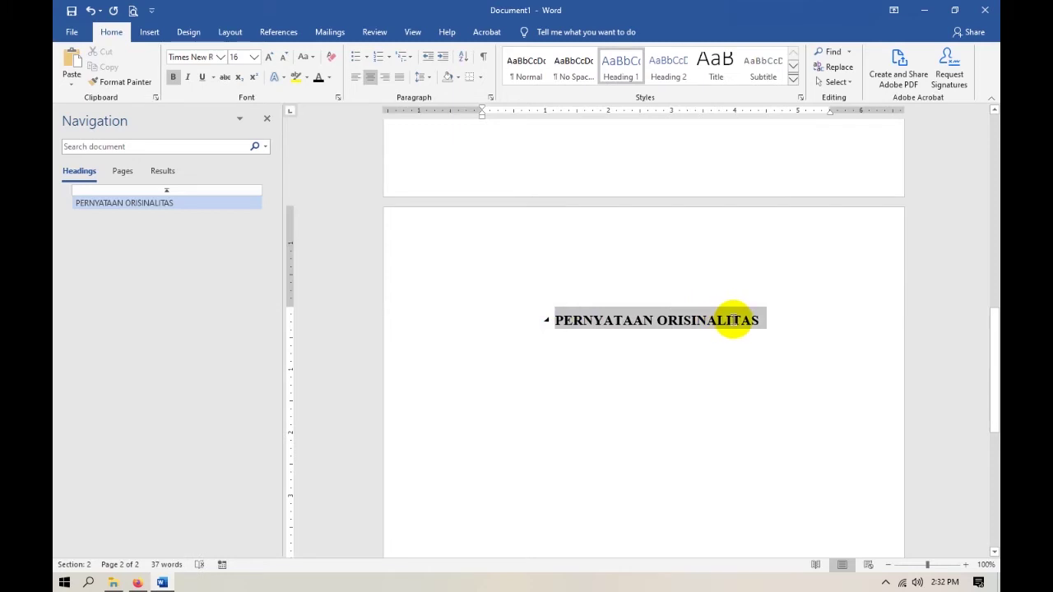
pyautogui.click(793, 80)
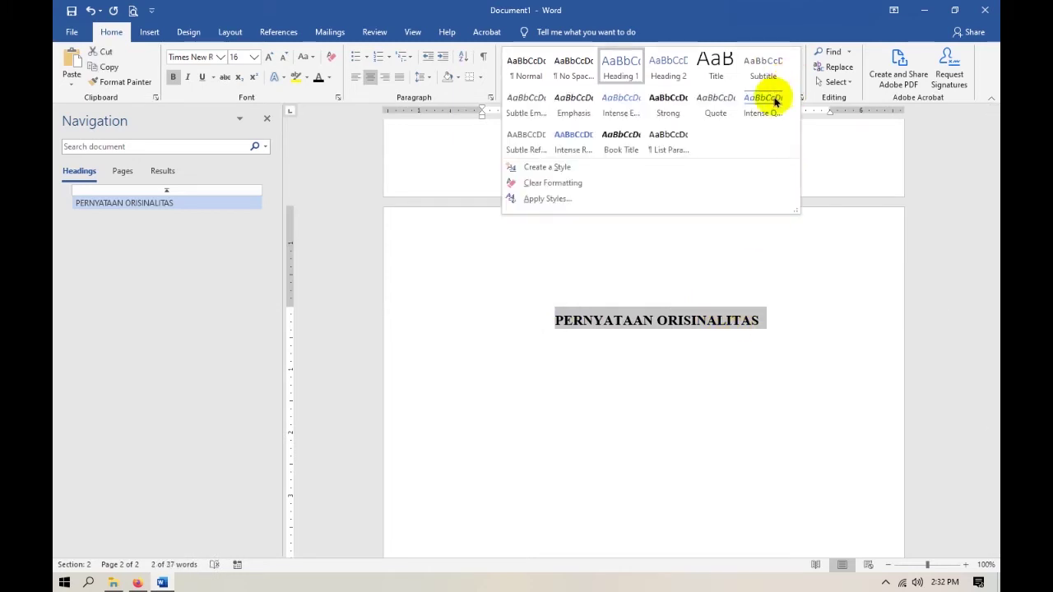
pyautogui.click(549, 167)
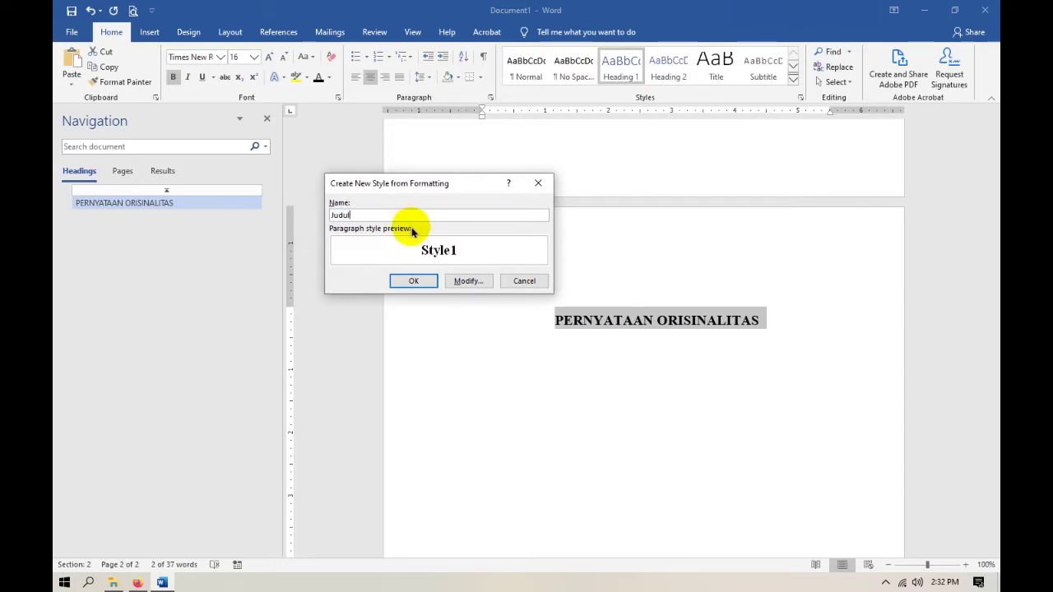
pyautogui.click(417, 281)
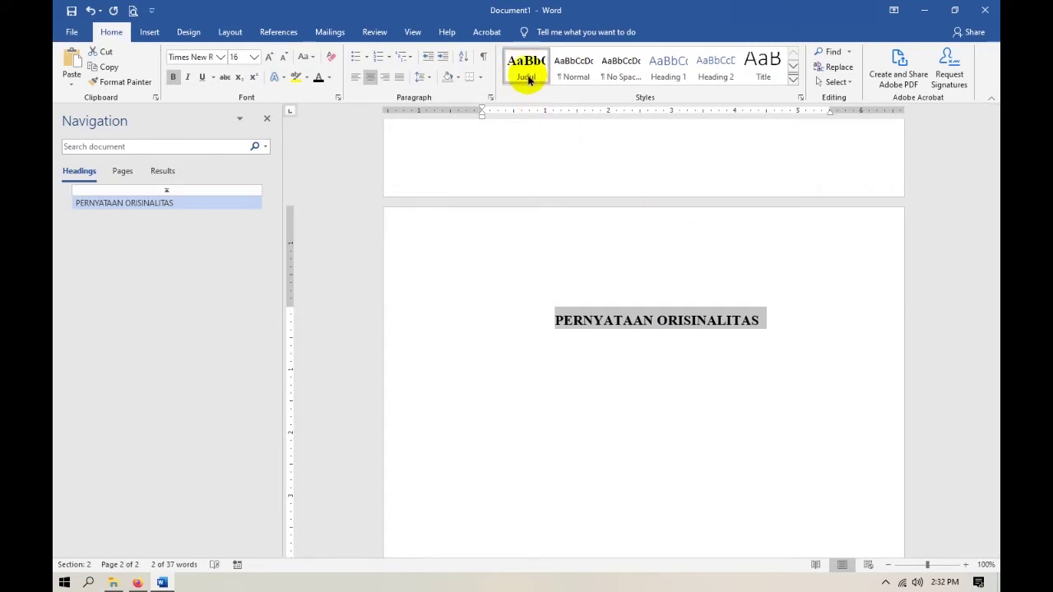
pyautogui.click(682, 397)
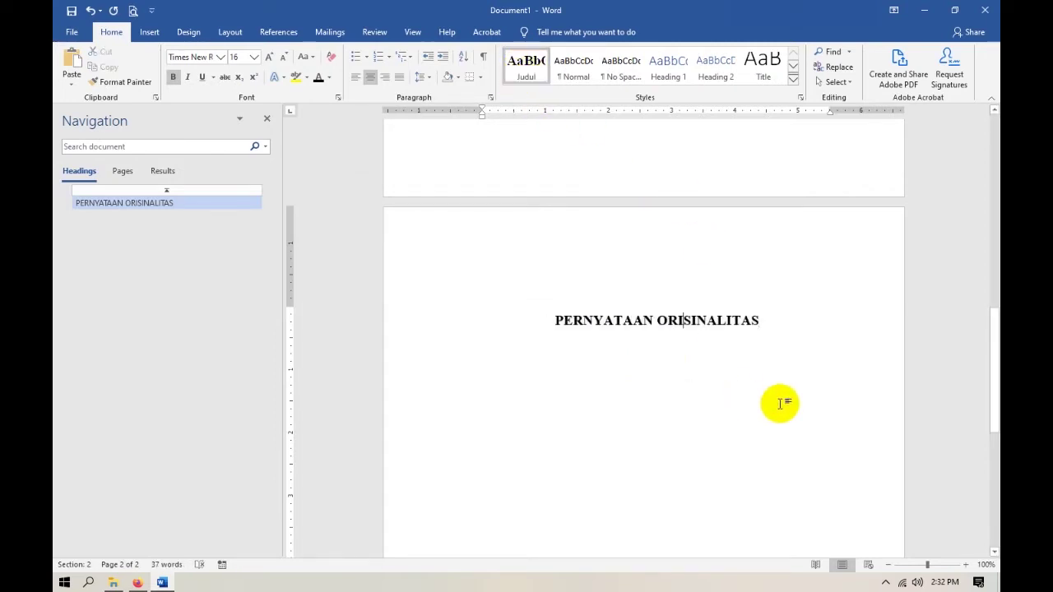
# Add a Normal-style body paragraph below the PERNYATAAN ORISINALITAS heading.
pyautogui.press('Return')
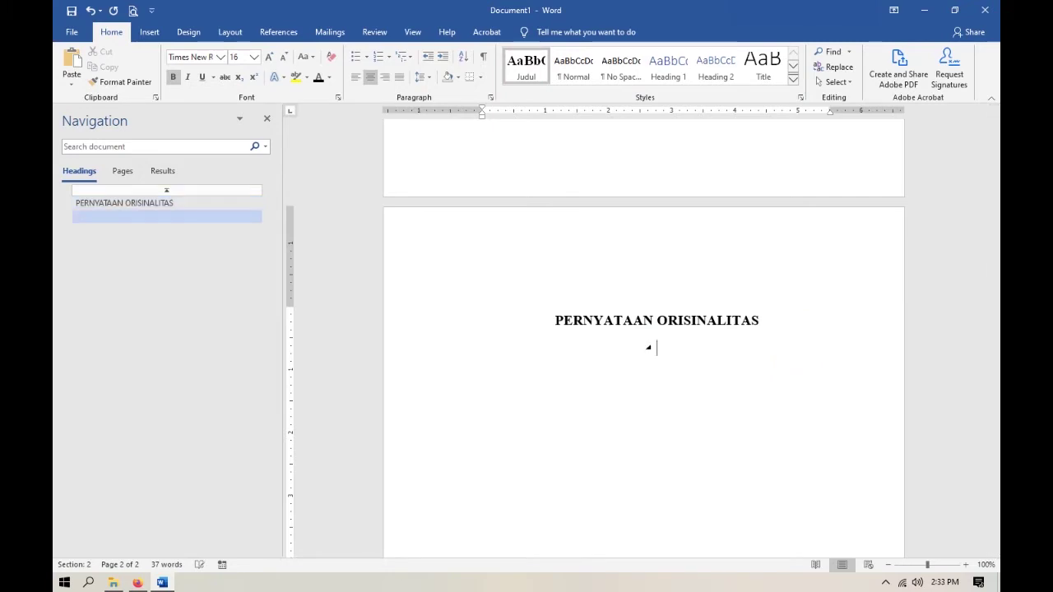
pyautogui.press('BackSpace')
pyautogui.press('BackSpace')
pyautogui.press('Return')
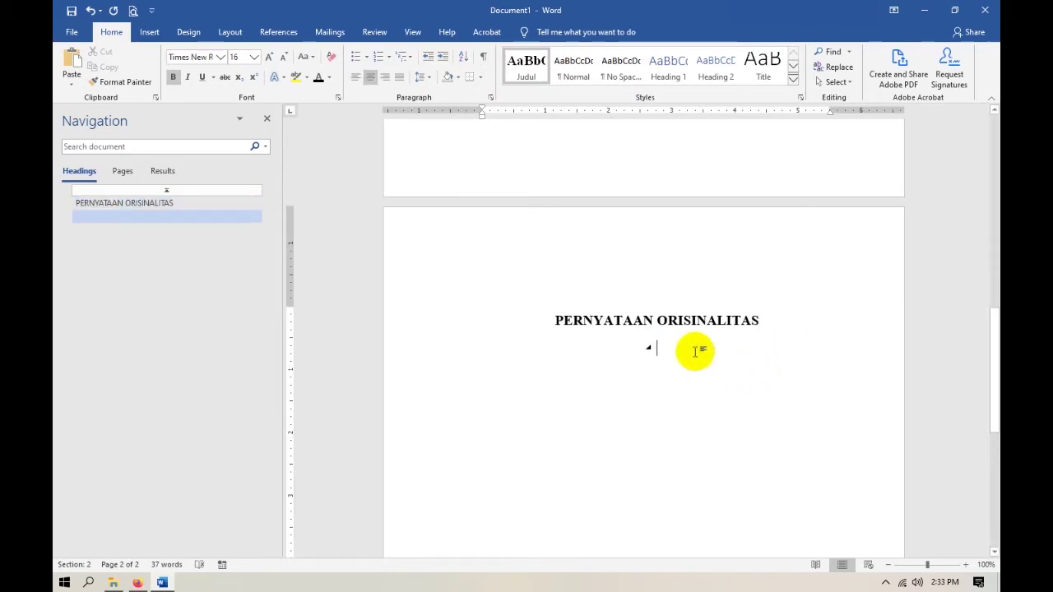
pyautogui.press('BackSpace')
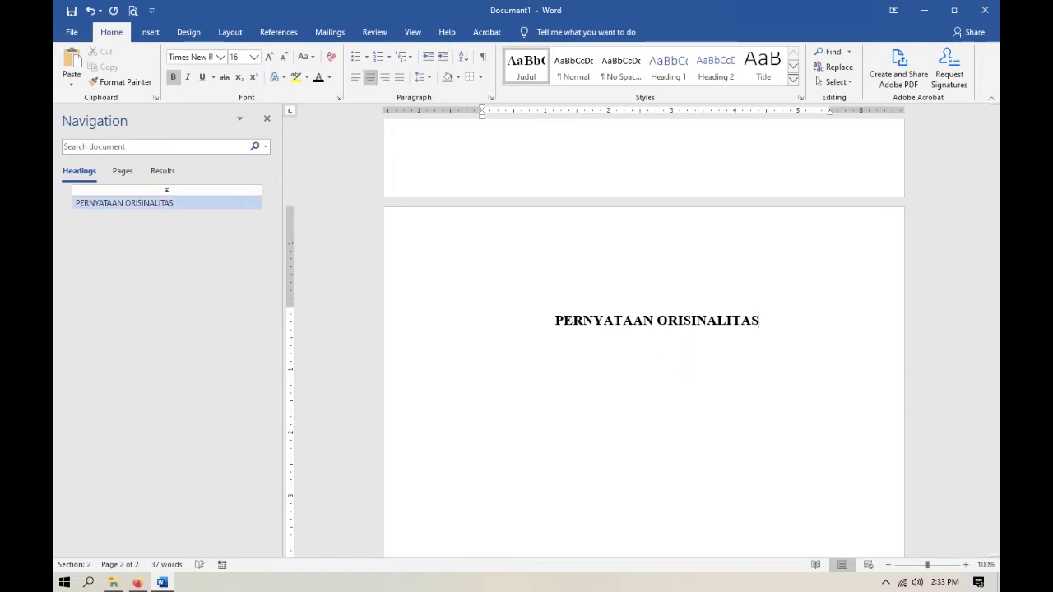
pyautogui.press('Return')
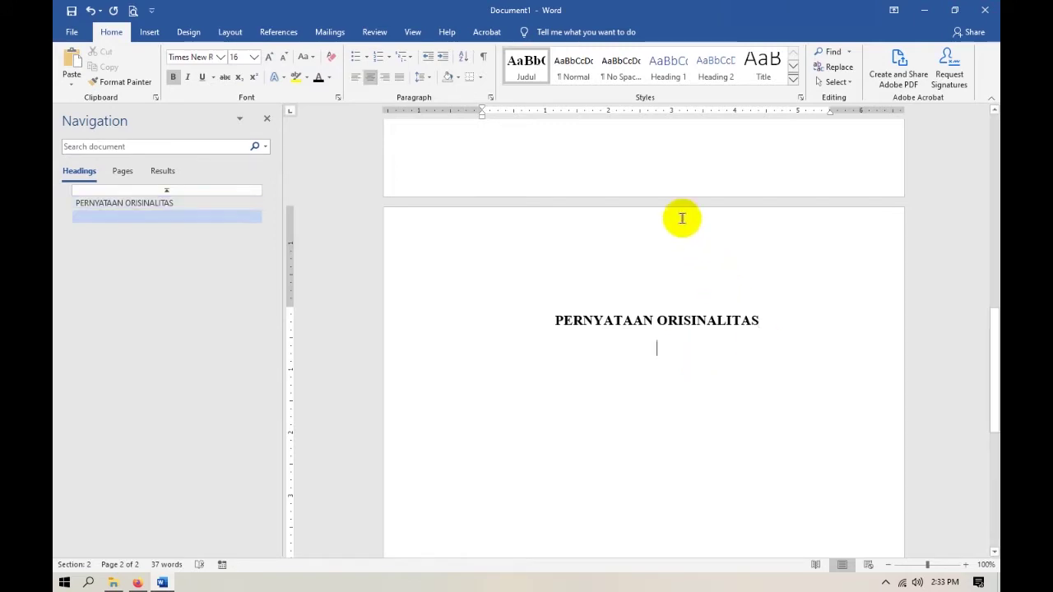
pyautogui.click(575, 77)
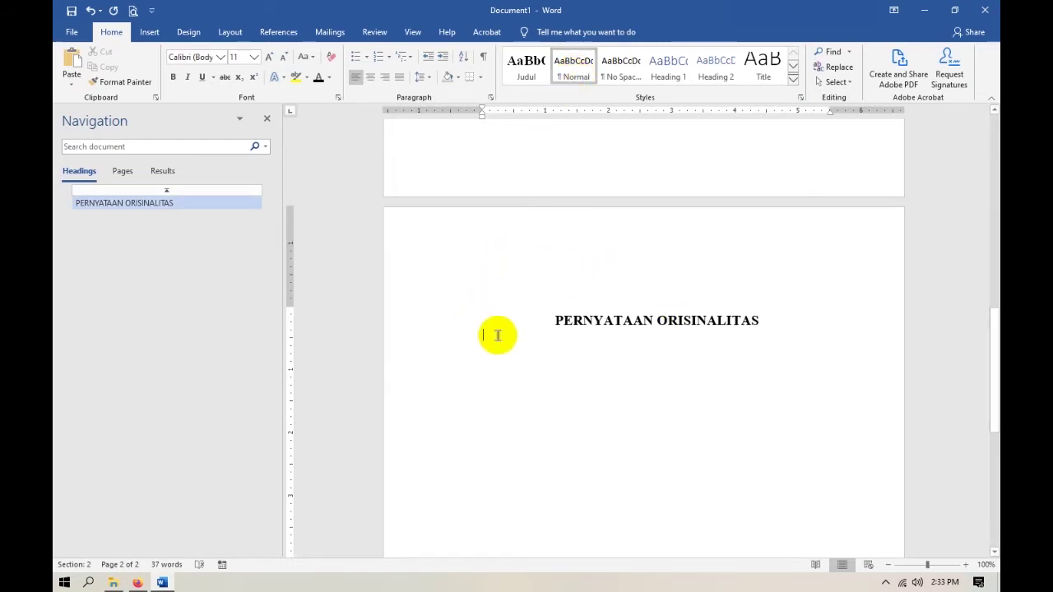
pyautogui.hotkey('alt', 'Tab')
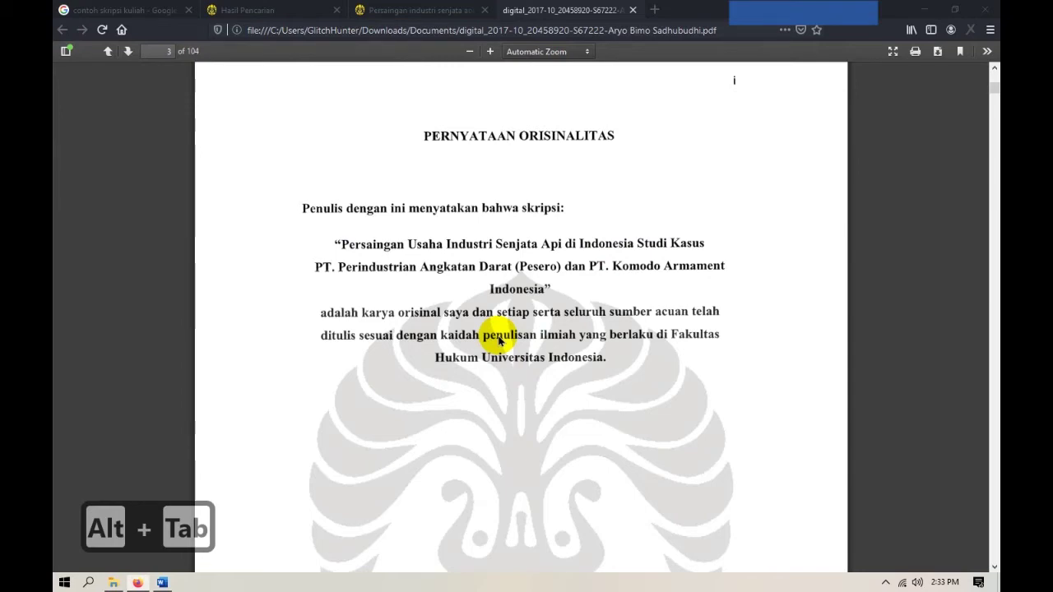
pyautogui.hotkey('alt', 'Tab')
# Type 'Penulis dengan ini menyatakan bahwa skripsi:', the quoted thesis title, and 'adalah karya orisinal saya dst.'.
pyautogui.write('Penulis dengan ini menyatakan bahwa skripsi:')
pyautogui.press('Return')
pyautogui.press('Return')
pyautogui.scroll(6, 642, 329)
pyautogui.moveTo(484, 250); pyautogui.dragTo(760, 291)
pyautogui.hotkey('ctrl', 'c')
pyautogui.hotkey('ctrl', 'v')
pyautogui.write('"')
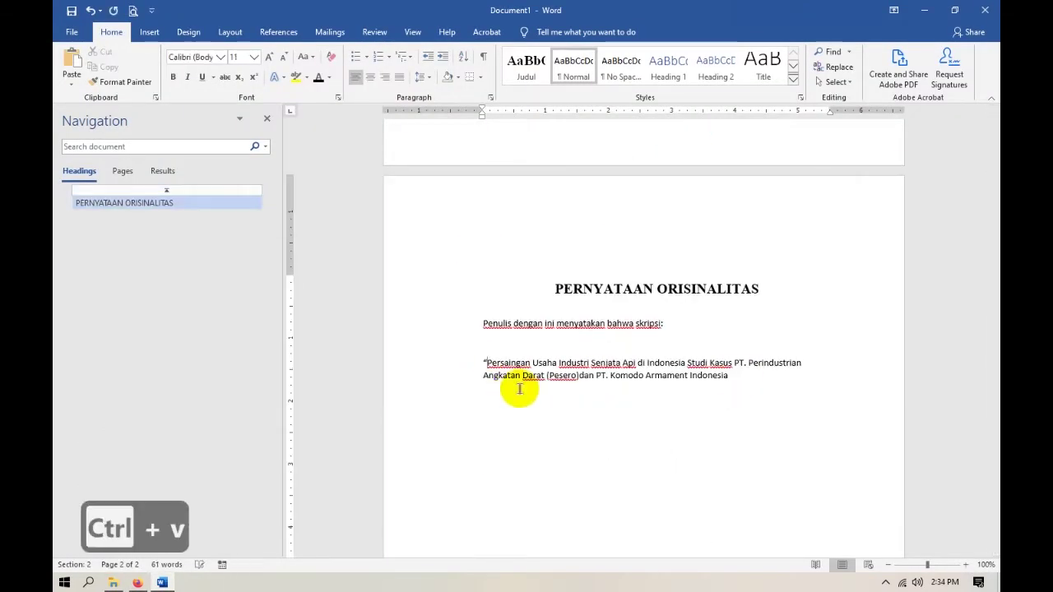
pyautogui.click(728, 376)
pyautogui.write('"')
pyautogui.press('Return')
pyautogui.hotkey('alt', 'Tab')
pyautogui.hotkey('alt', 'Tab')
pyautogui.write('adalah karya orisinal saya dst.')
# Set the statement text to Times New Roman 12.
pyautogui.moveTo(483, 324); pyautogui.dragTo(719, 394)
pyautogui.click(254, 57)
pyautogui.click(237, 119)
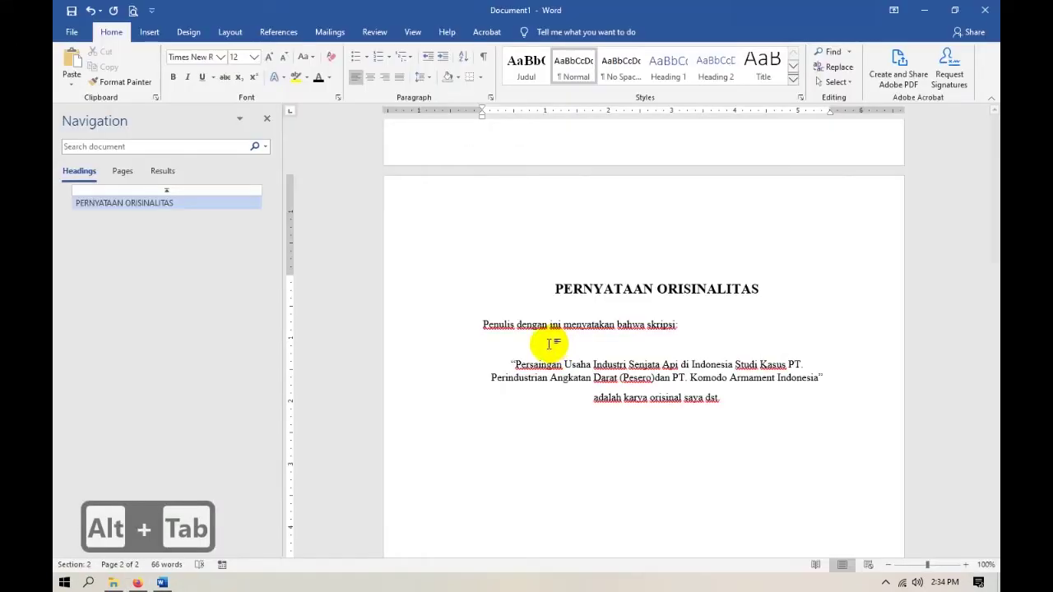
pyautogui.moveTo(494, 326); pyautogui.dragTo(716, 403)
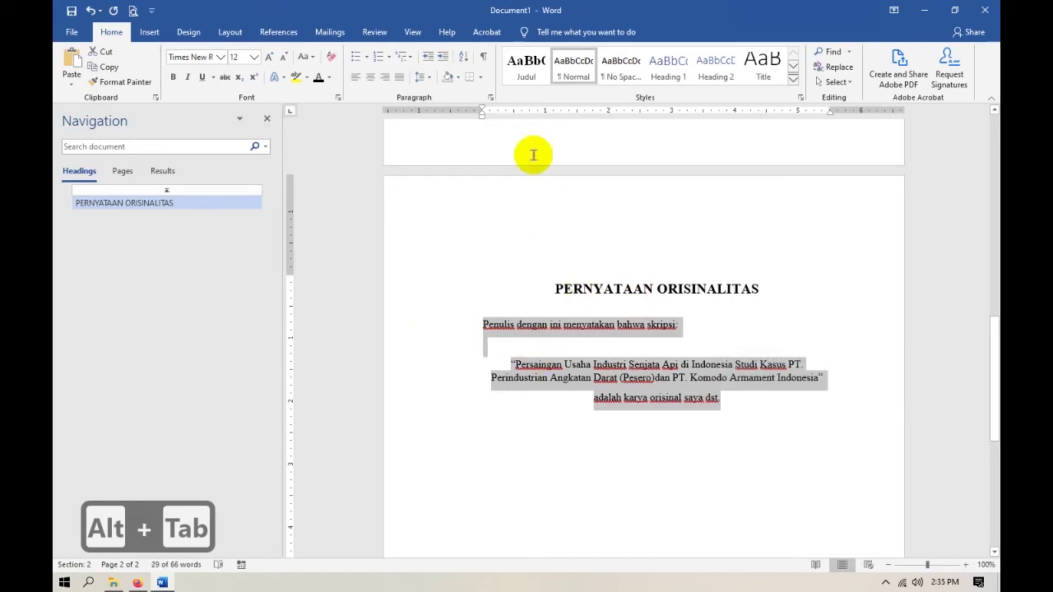
# Set the statement paragraphs to 1.5-line spacing with 6 pt after.
pyautogui.click(490, 97)
pyautogui.click(564, 312)
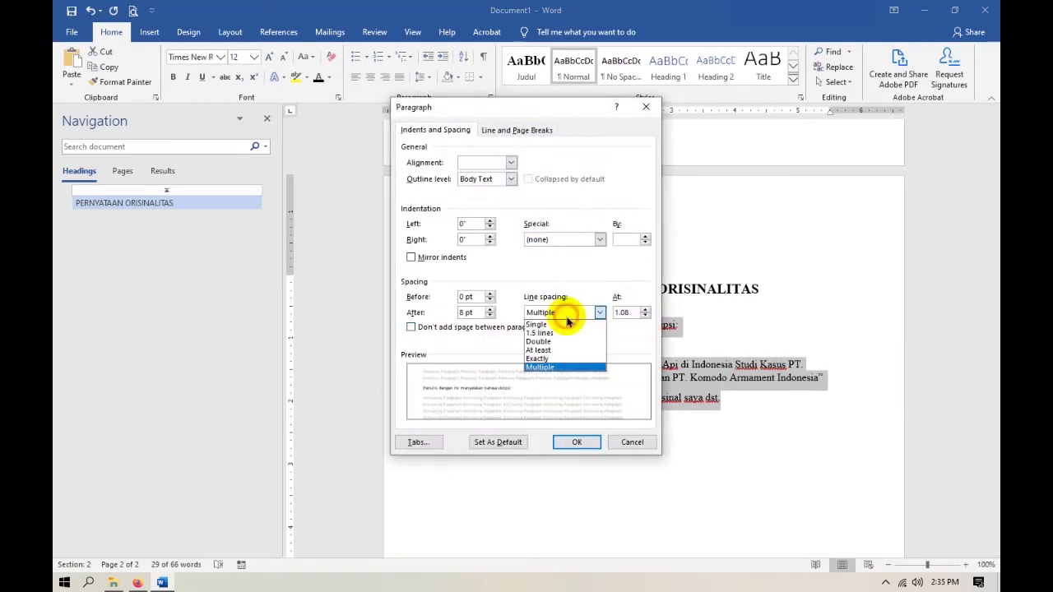
pyautogui.click(556, 333)
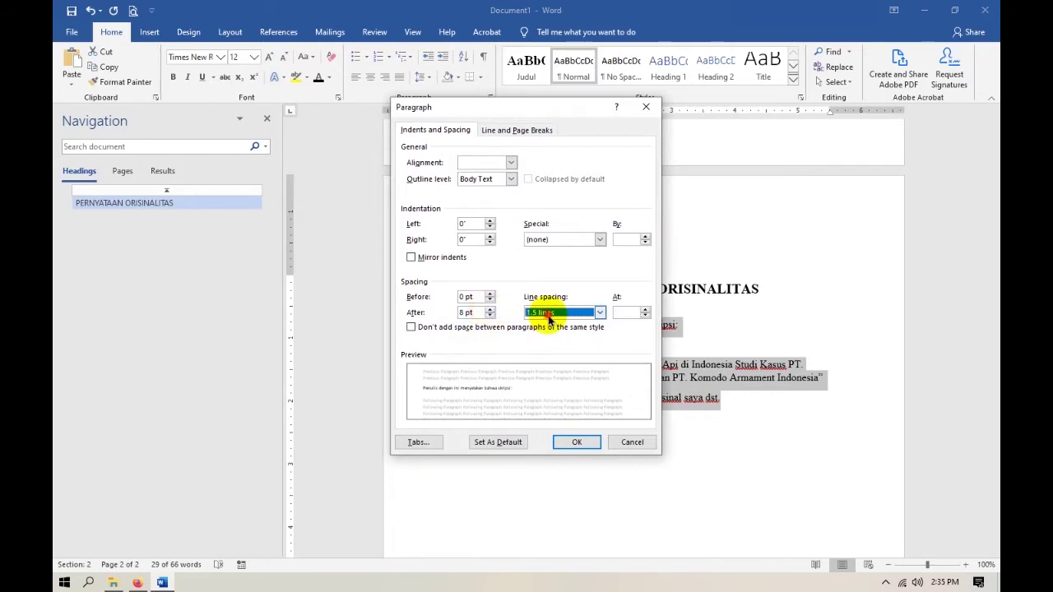
pyautogui.click(548, 314)
pyautogui.click(546, 333)
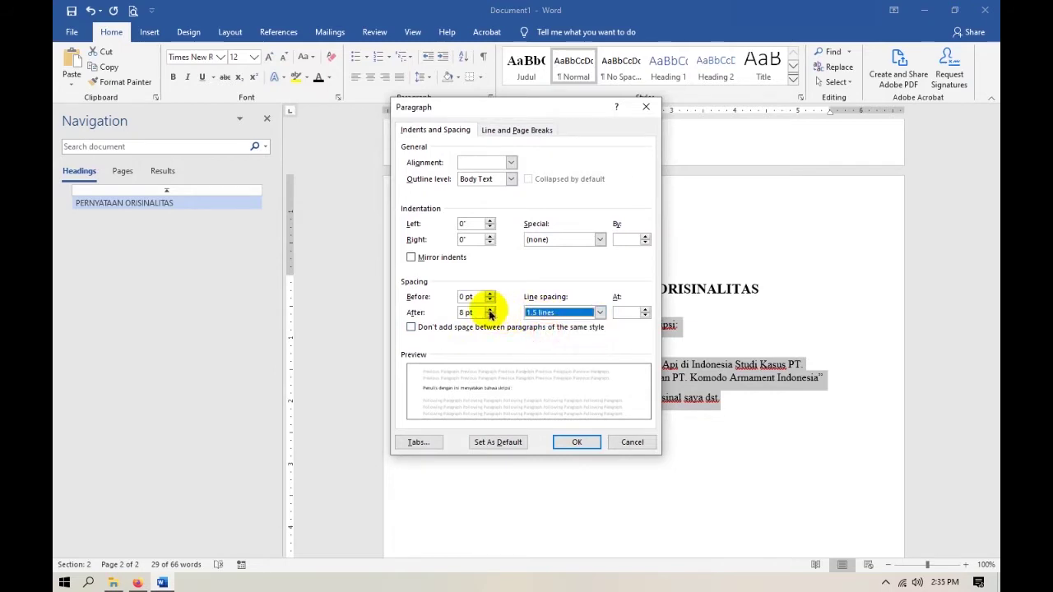
pyautogui.click(490, 316)
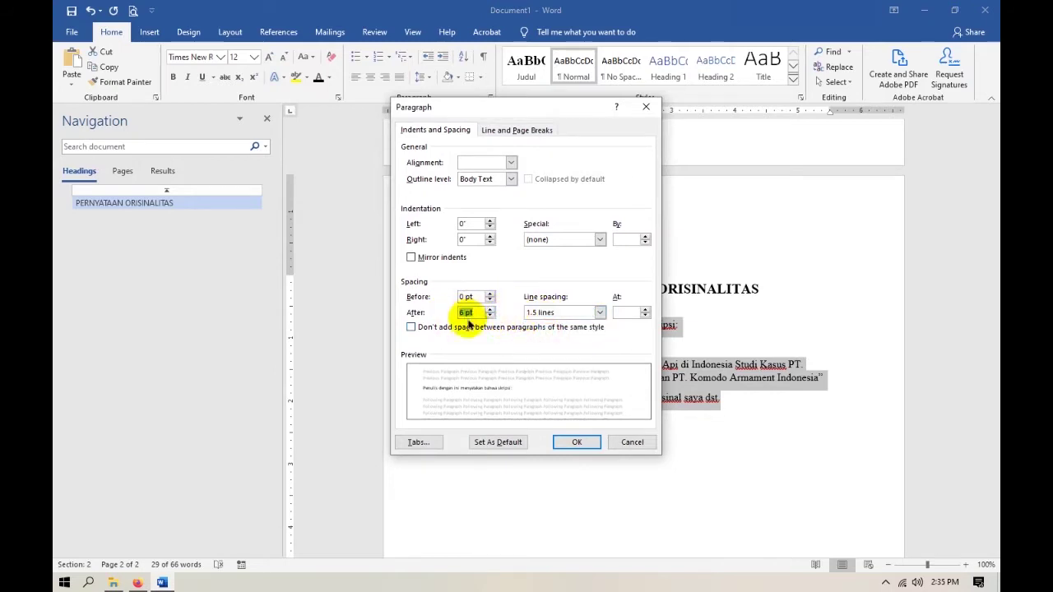
pyautogui.click(581, 444)
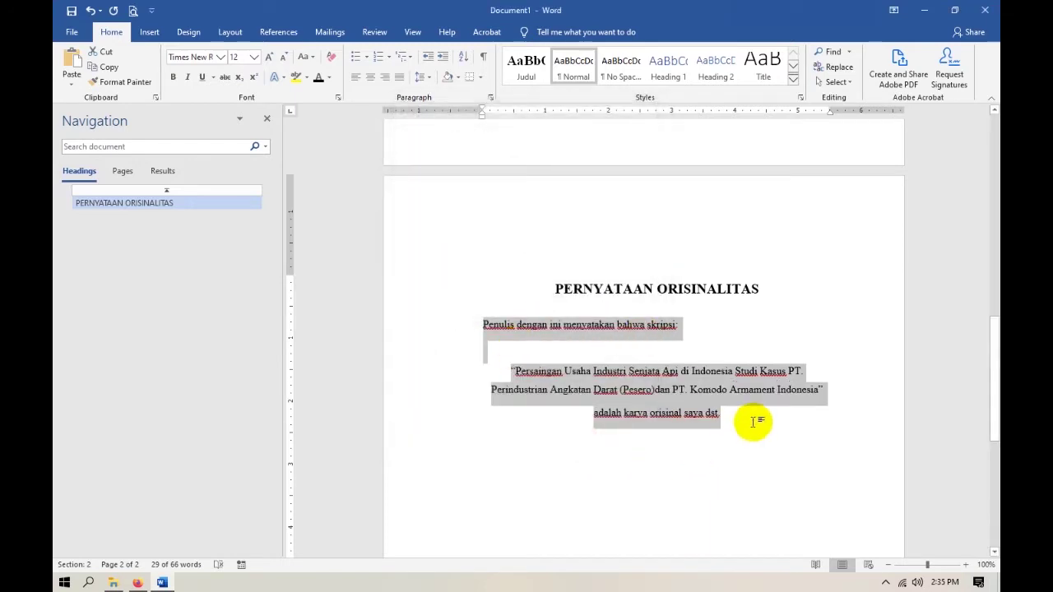
pyautogui.click(752, 422)
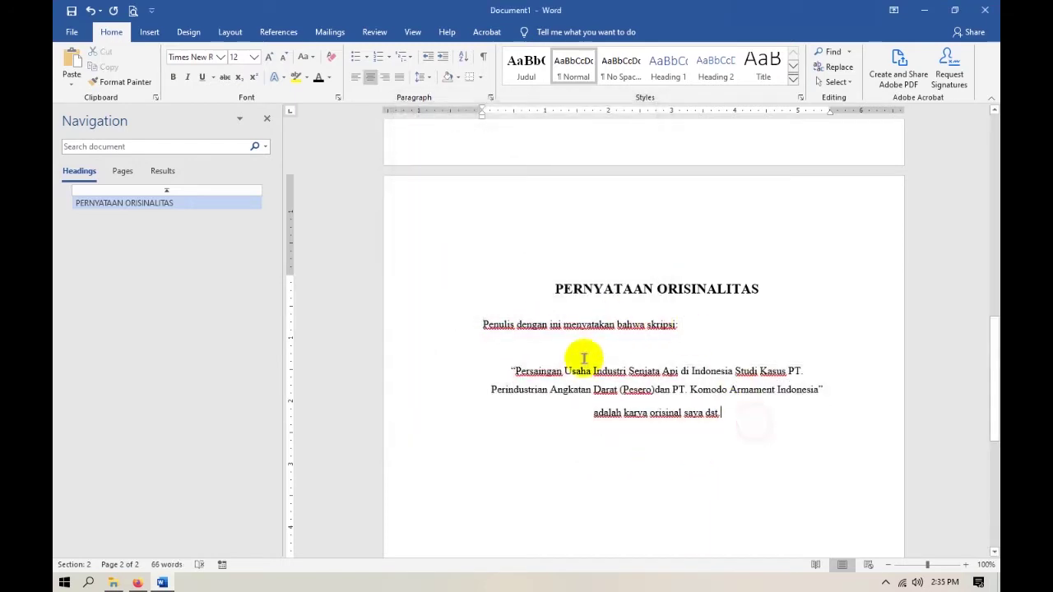
# Select the Penulis sentence line and save its formatting as a new paragraph style named Isi.
pyautogui.doubleClick(484, 324)
pyautogui.moveTo(553, 338); pyautogui.dragTo(697, 430)
pyautogui.moveTo(482, 324); pyautogui.dragTo(686, 332)
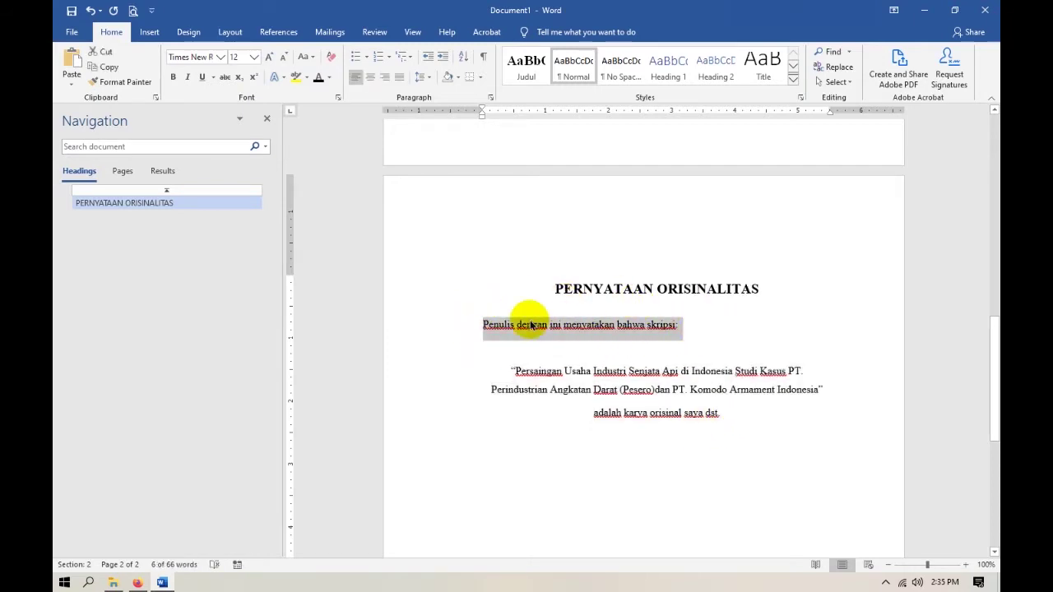
pyautogui.click(794, 83)
pyautogui.click(587, 167)
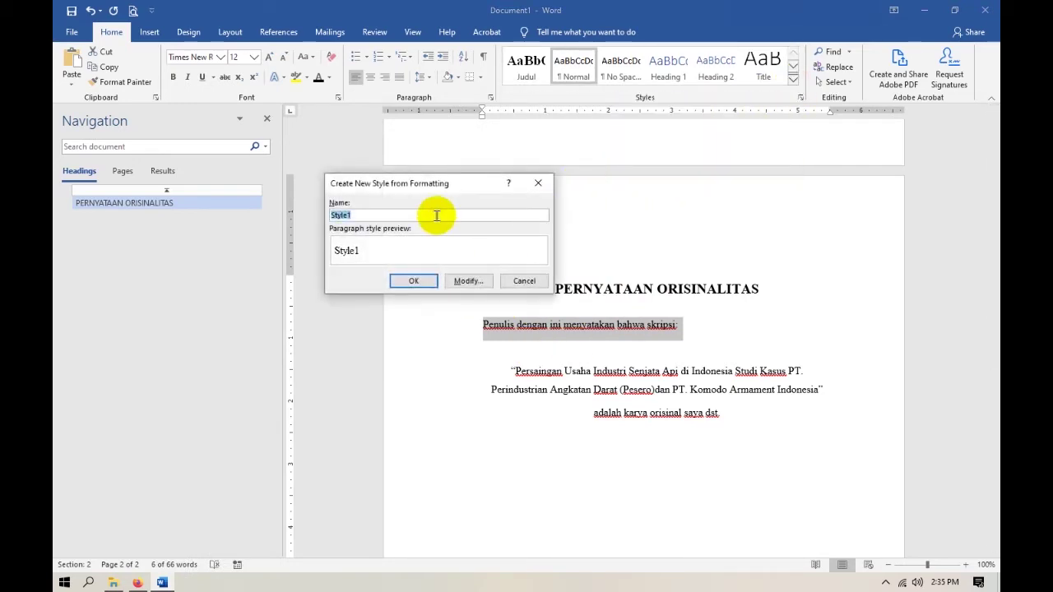
pyautogui.write('i')
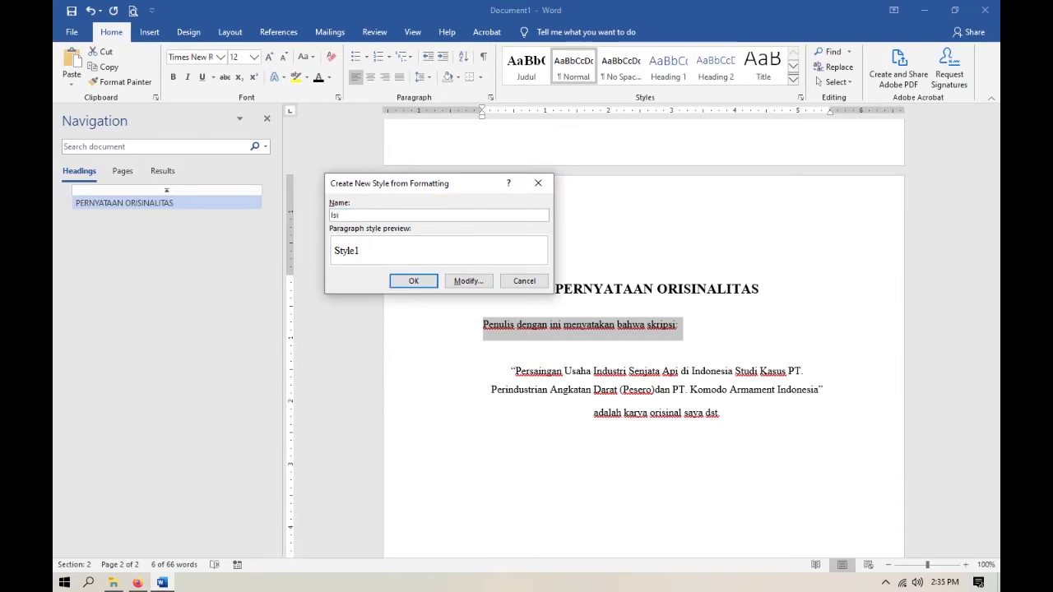
pyautogui.click(417, 281)
pyautogui.click(717, 319)
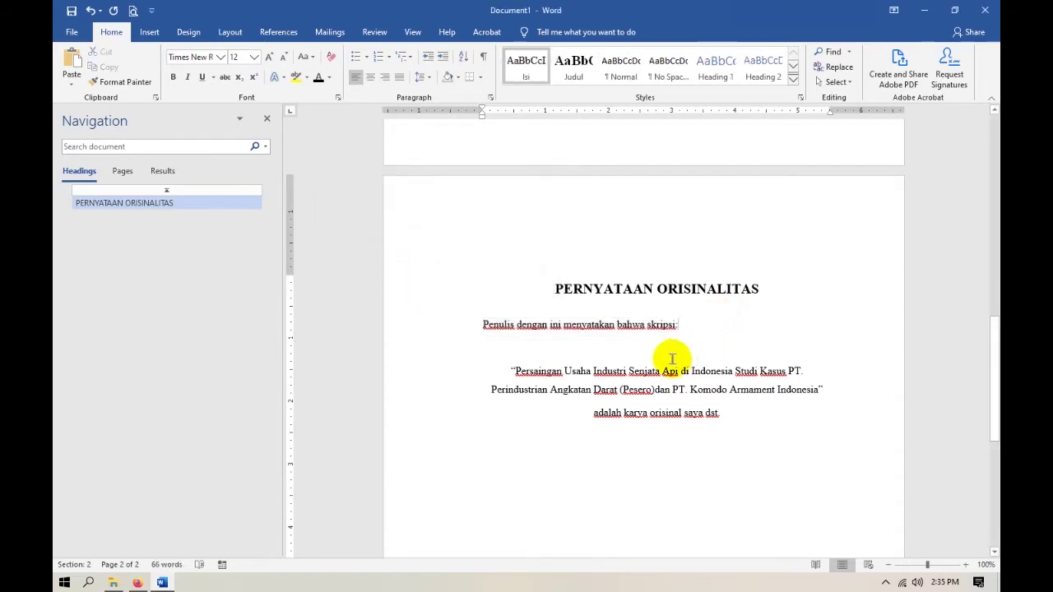
pyautogui.click(750, 418)
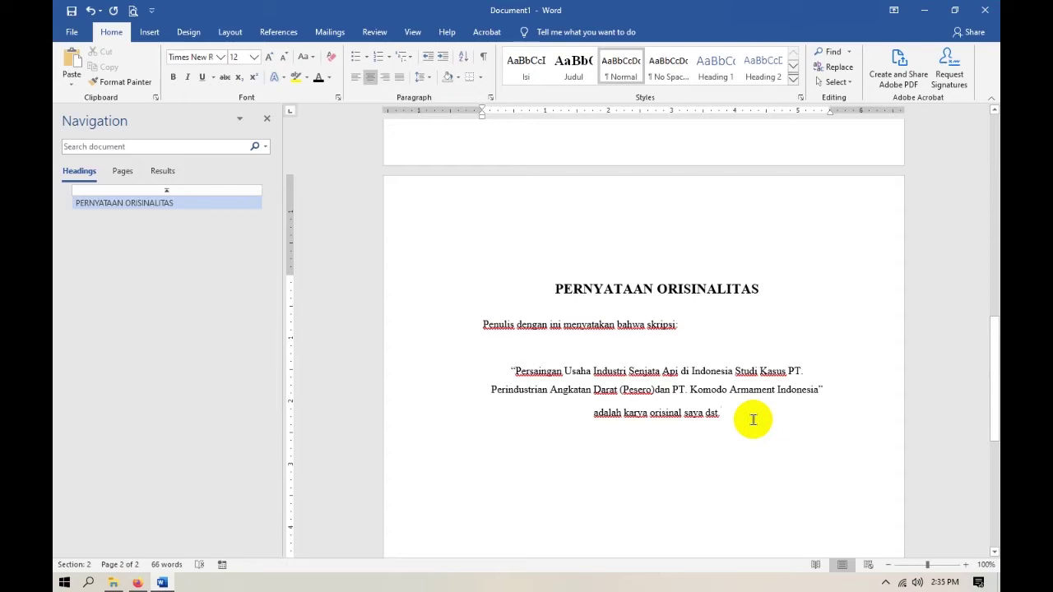
# Type the signature block: Depok, Juli 2017, Yang Menyatakan, then the author's name and student number.
pyautogui.hotkey('alt', 'Tab')
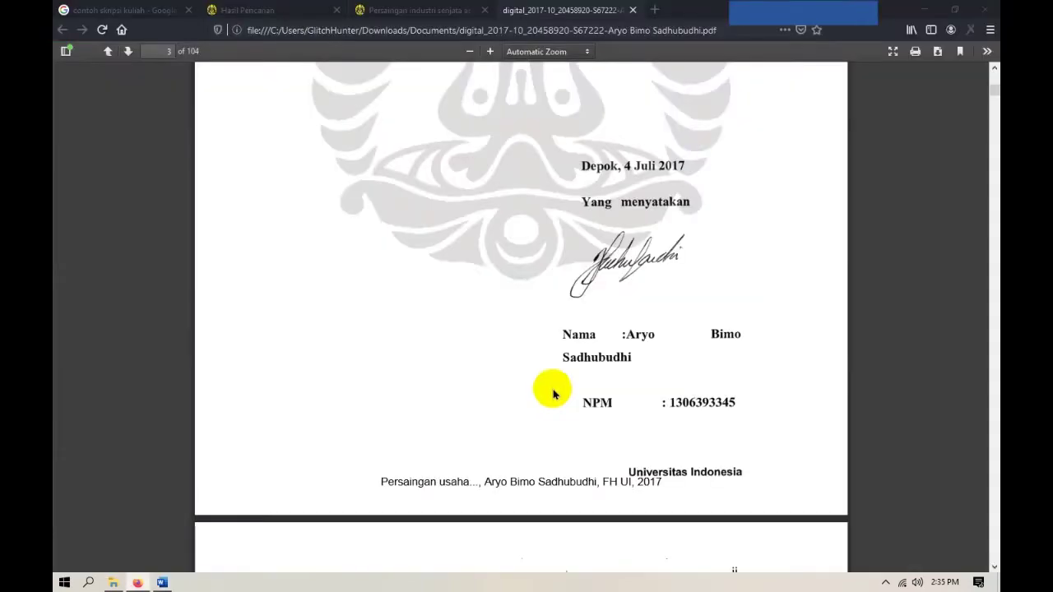
pyautogui.hotkey('alt', 'Tab')
pyautogui.press('Return')
pyautogui.press('Return')
pyautogui.press('Return')
pyautogui.press('Return')
pyautogui.press('Return')
pyautogui.press('Return')
pyautogui.write('Depok, Juli 2017')
pyautogui.press('Return')
pyautogui.write('Yang Menyatakan')
pyautogui.press('Return')
pyautogui.press('Return')
pyautogui.press('Return')
pyautogui.press('Return')
pyautogui.hotkey('alt', 'Tab')
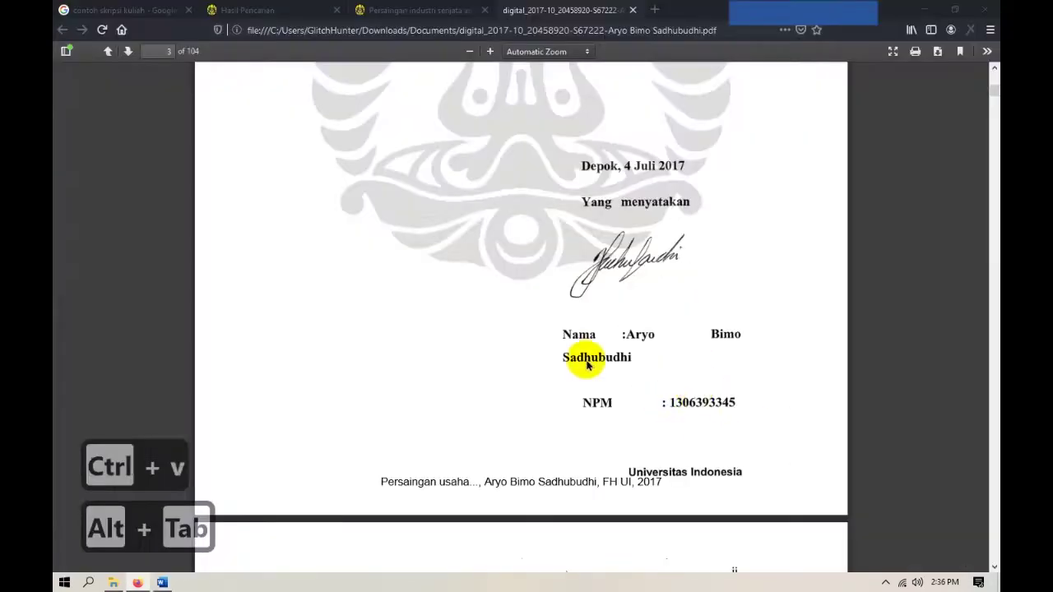
pyautogui.hotkey('alt', 'Tab')
pyautogui.press('Return')
# Left-align the signature block and indent it toward the right side of the page.
pyautogui.moveTo(700, 383); pyautogui.dragTo(557, 285)
pyautogui.hotkey('ctrl', 'l')
pyautogui.moveTo(482, 115)
pyautogui.mouseDown()
pyautogui.moveTo(662, 118)
pyautogui.moveTo(693, 134)
pyautogui.moveTo(683, 144)
pyautogui.mouseUp()
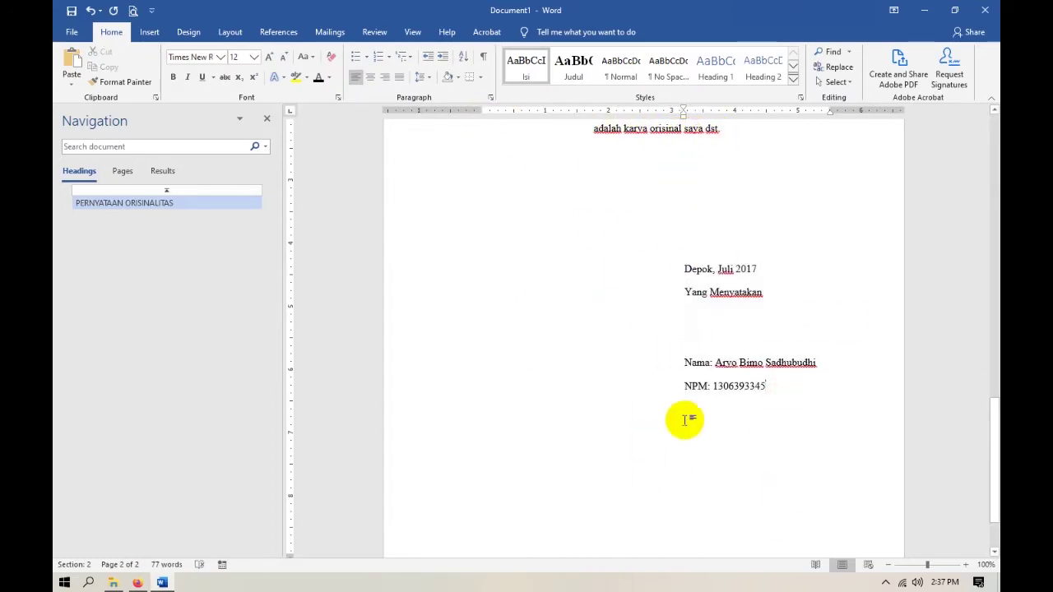
# Review the Halaman Pengesahan page in the reference PDF, then undo the last change in Word.
pyautogui.hotkey('alt', 'Tab')
pyautogui.scroll(-3, 709, 369)
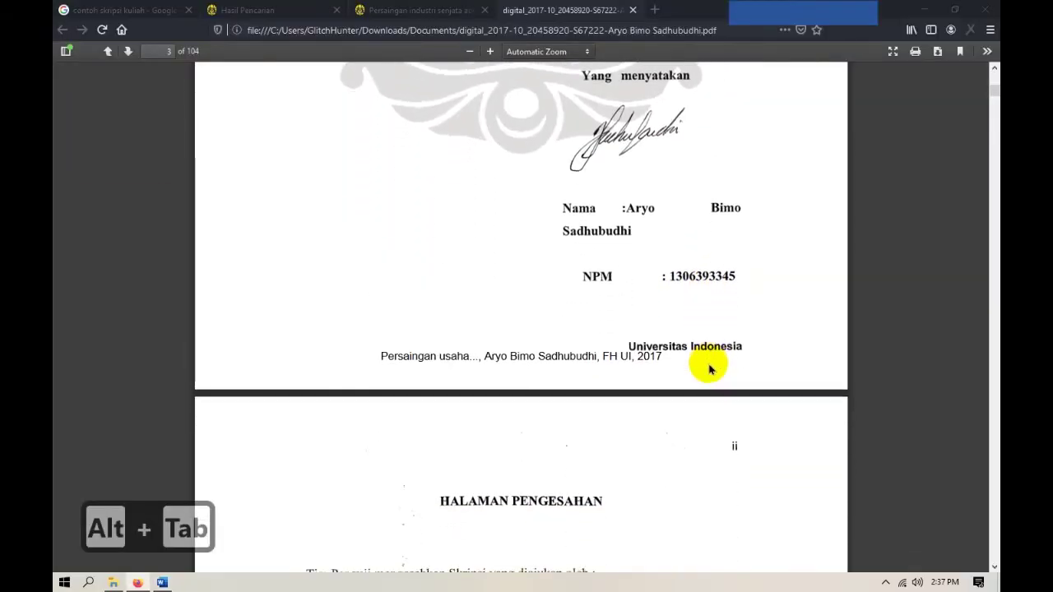
pyautogui.scroll(-10, 709, 369)
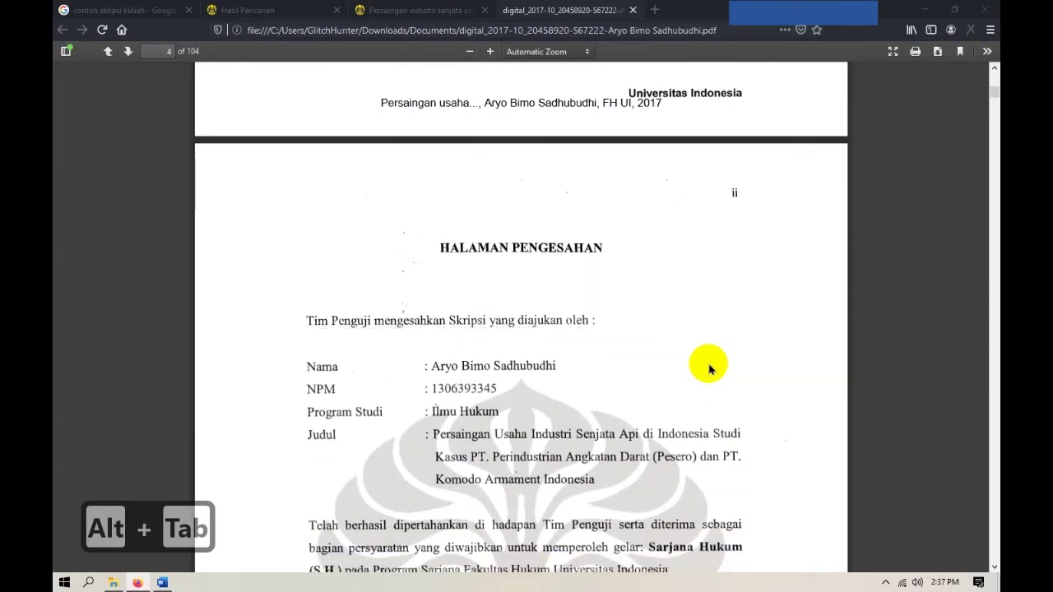
pyautogui.scroll(10, 710, 369)
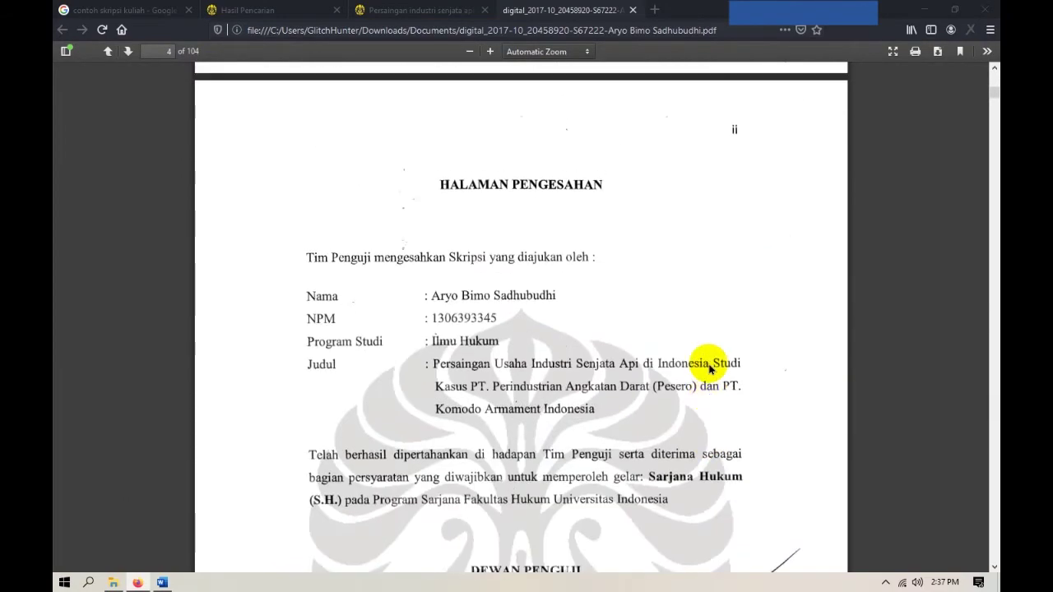
pyautogui.hotkey('alt', 'Tab')
pyautogui.hotkey('ctrl', 'z')
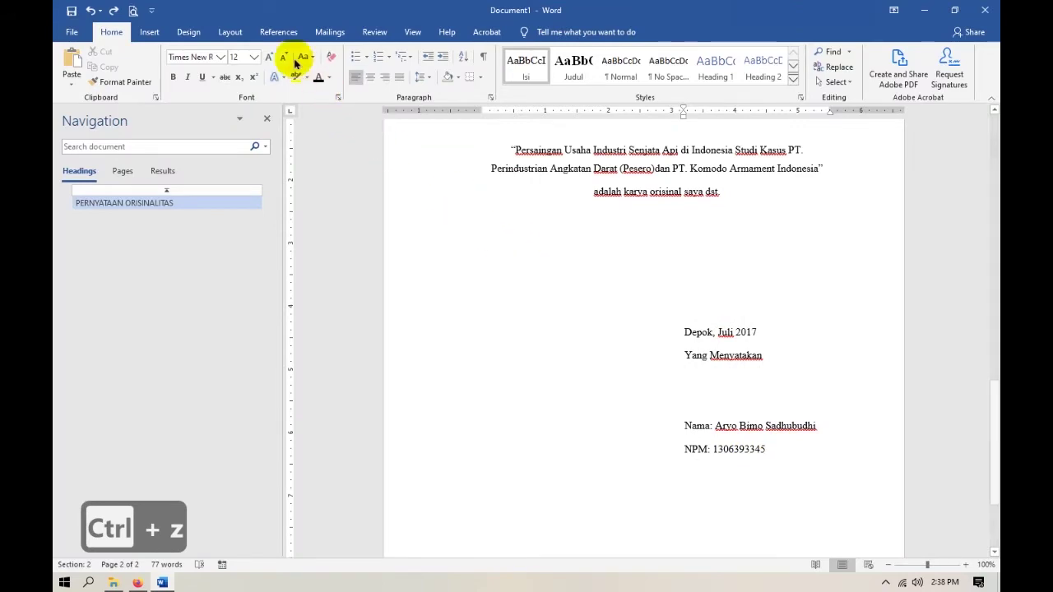
# Insert a Next Page section break so a blank third page begins a new section.
pyautogui.click(230, 33)
pyautogui.click(221, 51)
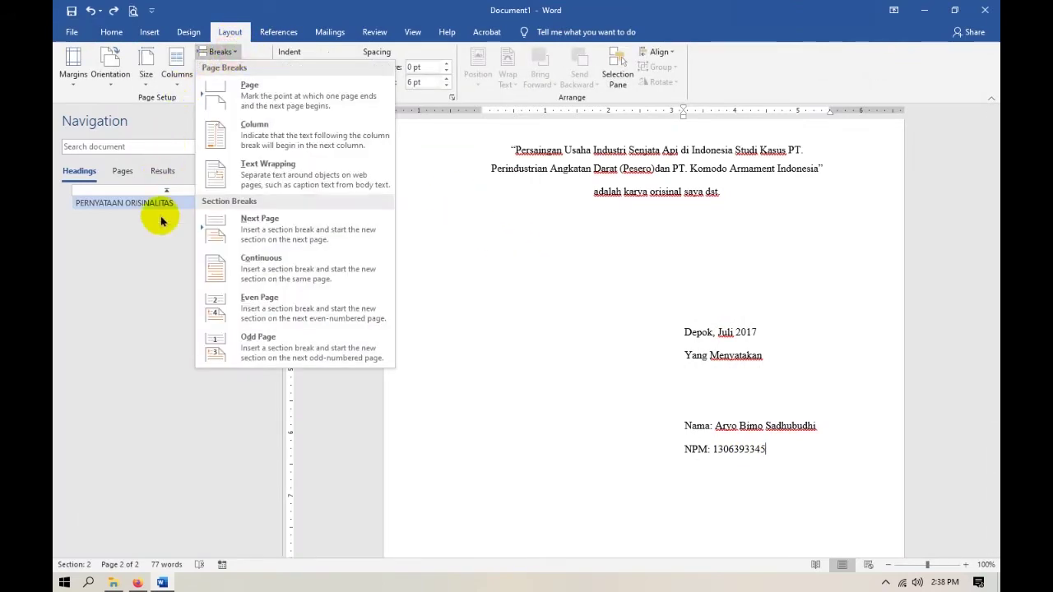
pyautogui.click(280, 229)
pyautogui.scroll(-8, 625, 440)
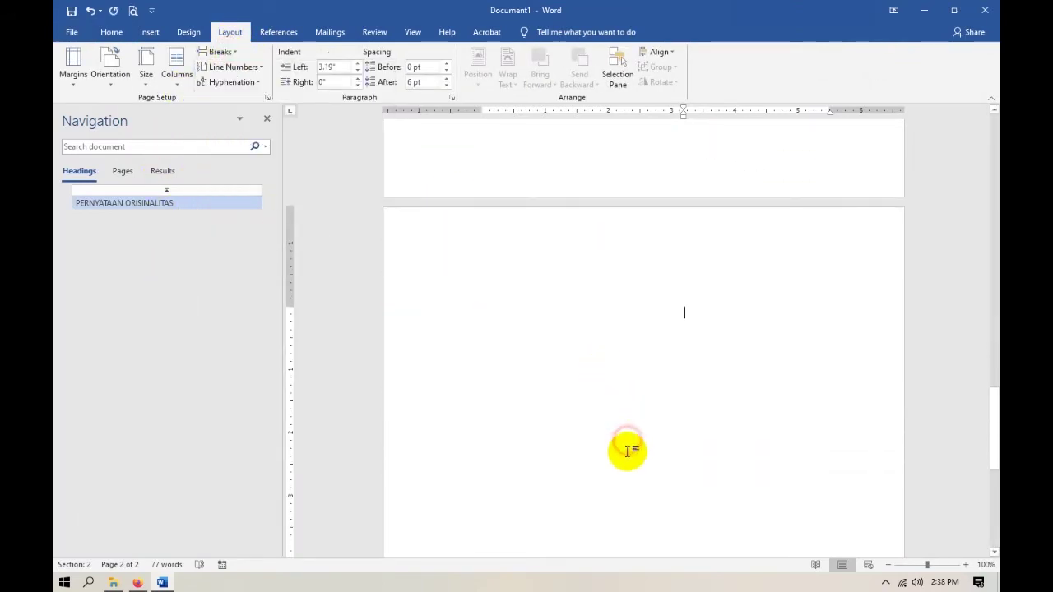
pyautogui.scroll(4, 626, 451)
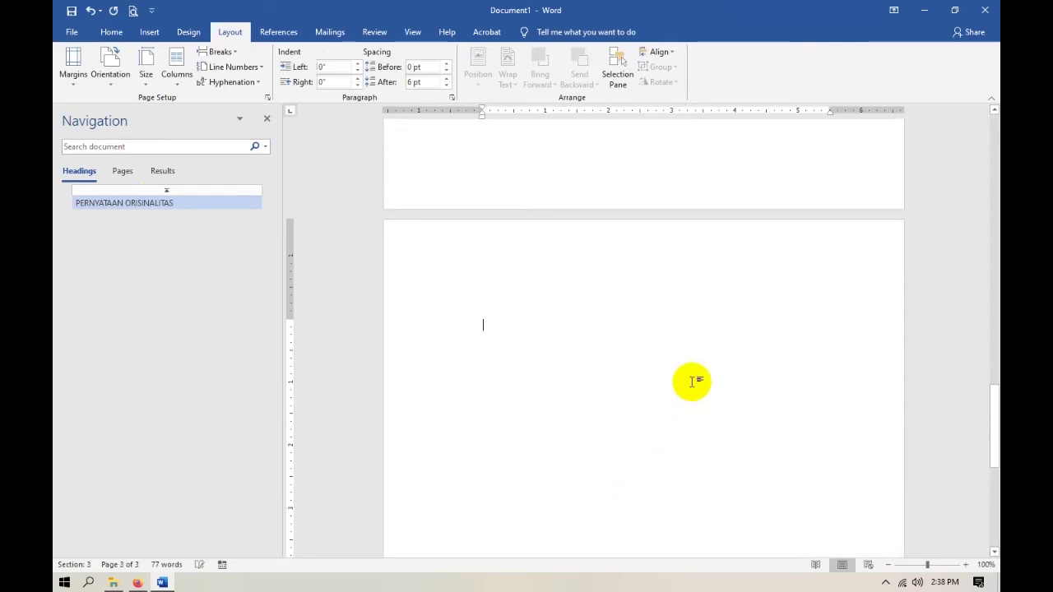
pyautogui.hotkey('alt', 'Tab')
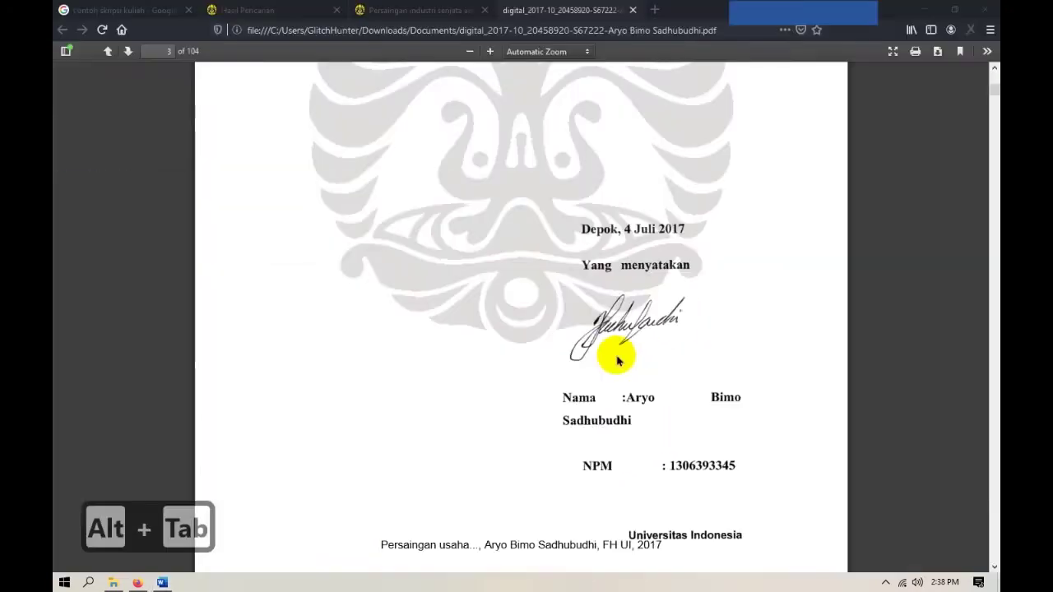
pyautogui.scroll(-10, 512, 301)
pyautogui.scroll(2, 526, 342)
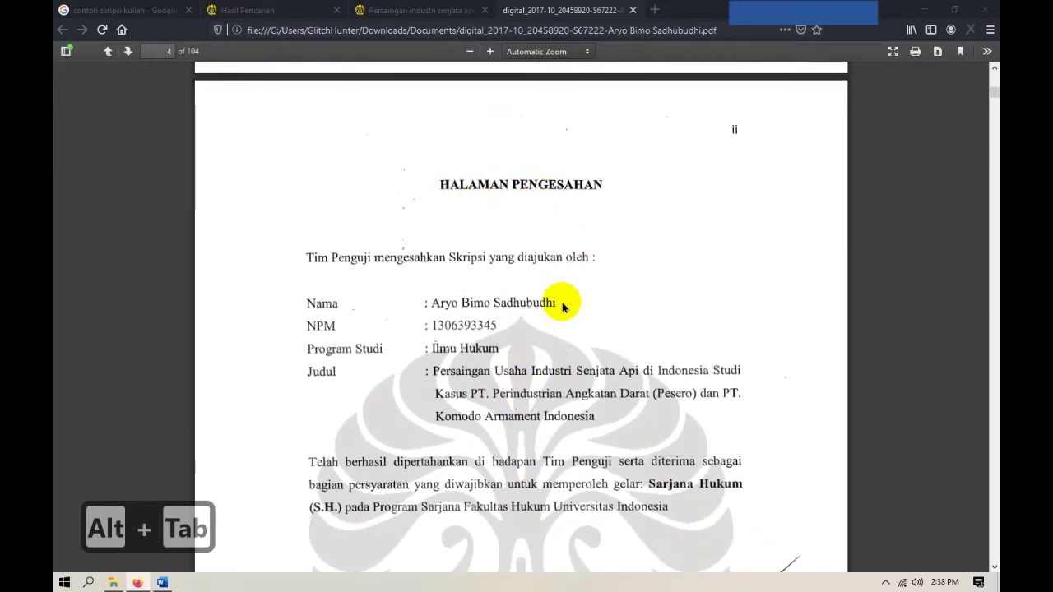
pyautogui.hotkey('alt', 'Tab')
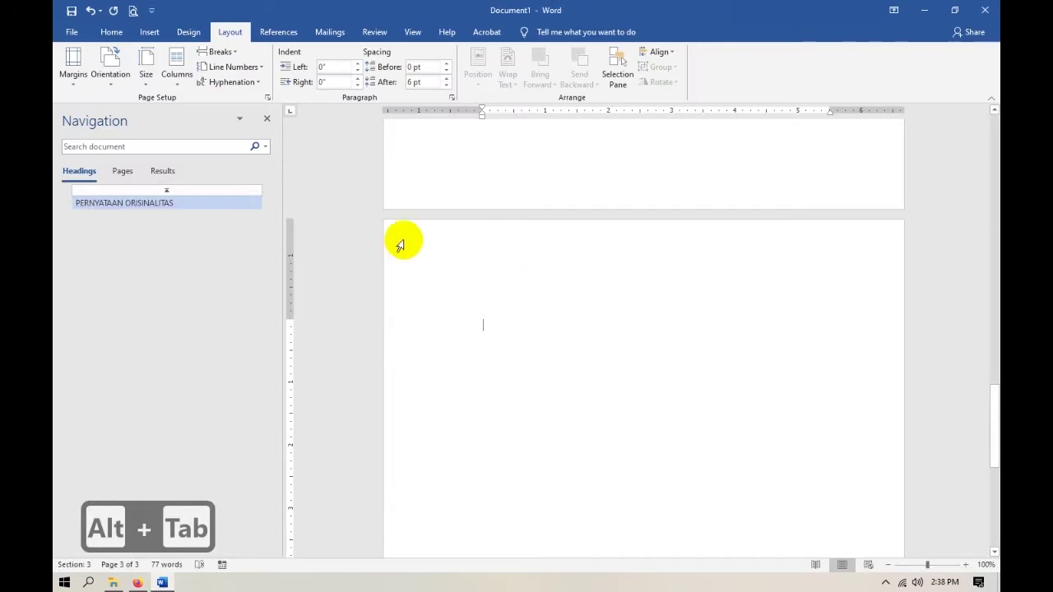
# Apply the Judul style and type the HALAMAN PENGESAHAN heading, followed by an empty line.
pyautogui.click(111, 32)
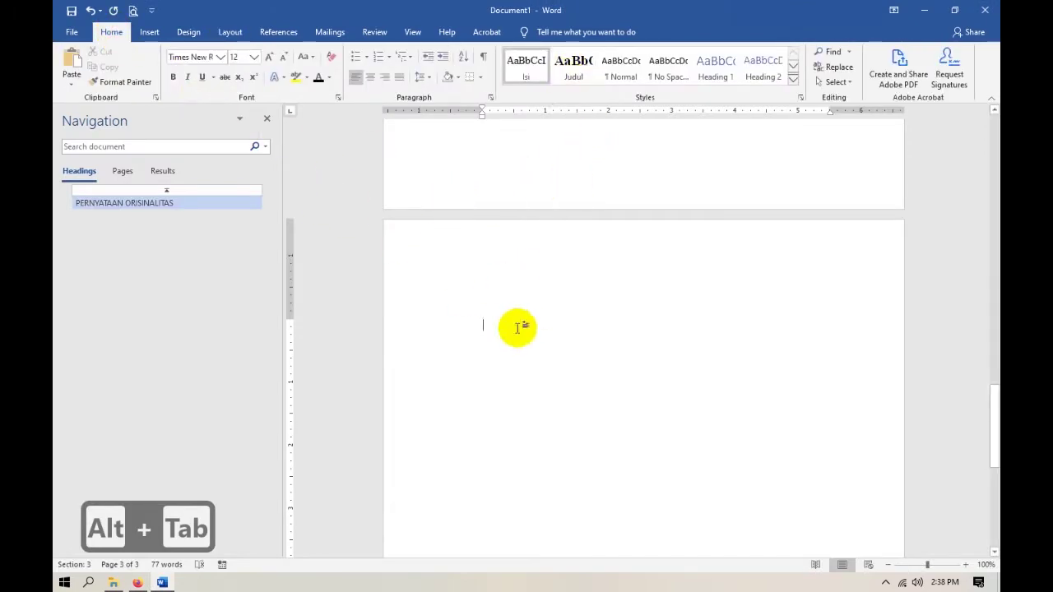
pyautogui.click(576, 74)
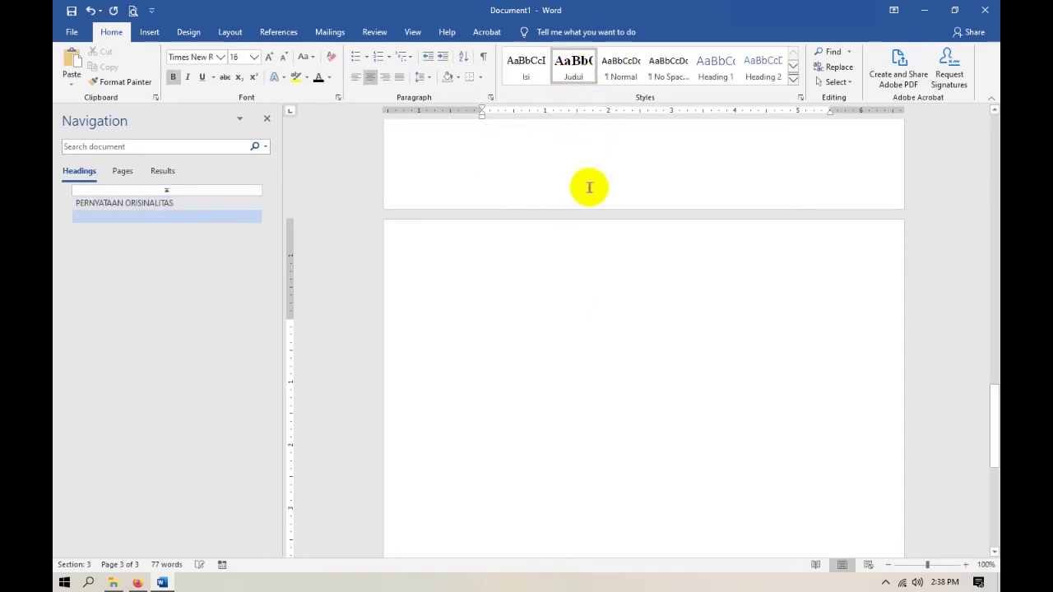
pyautogui.write('HALA')
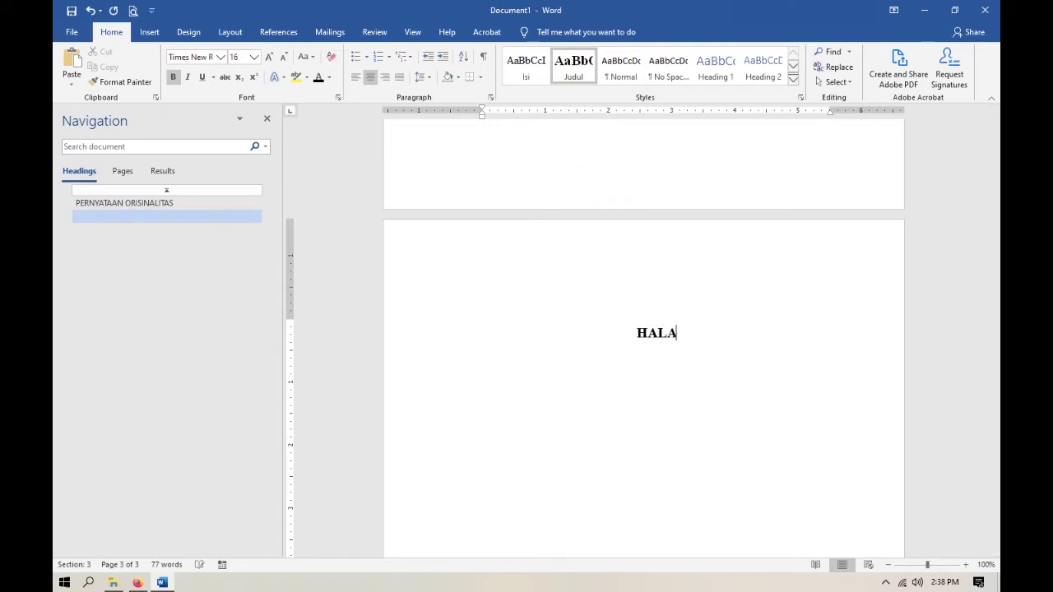
pyautogui.write('MAN PENGESAHAN')
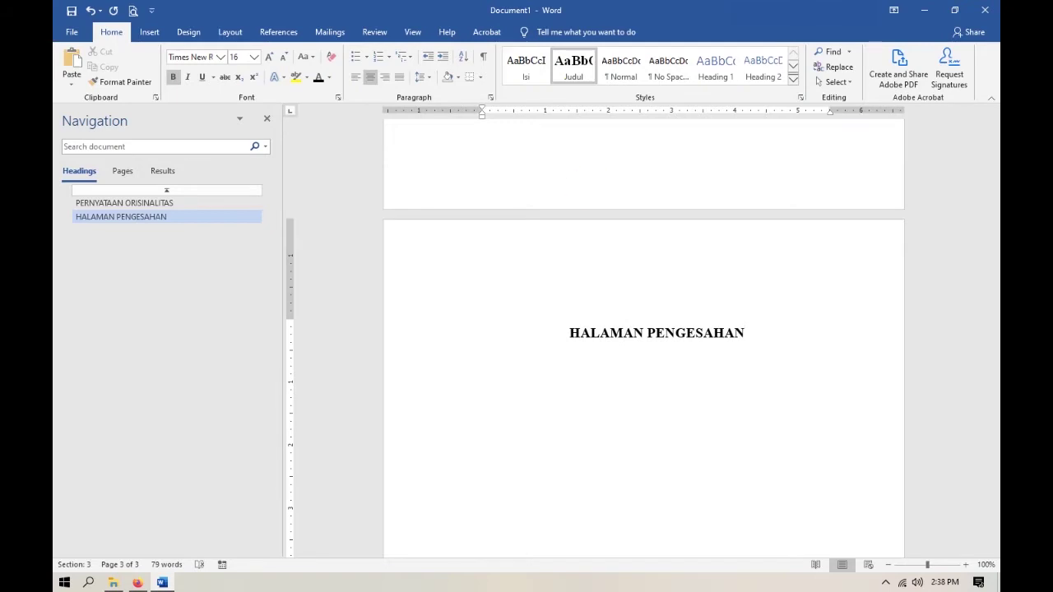
pyautogui.press('Return')
# Check the approval page layout in the reference PDF, then return to Word.
pyautogui.hotkey('alt', 'Tab')
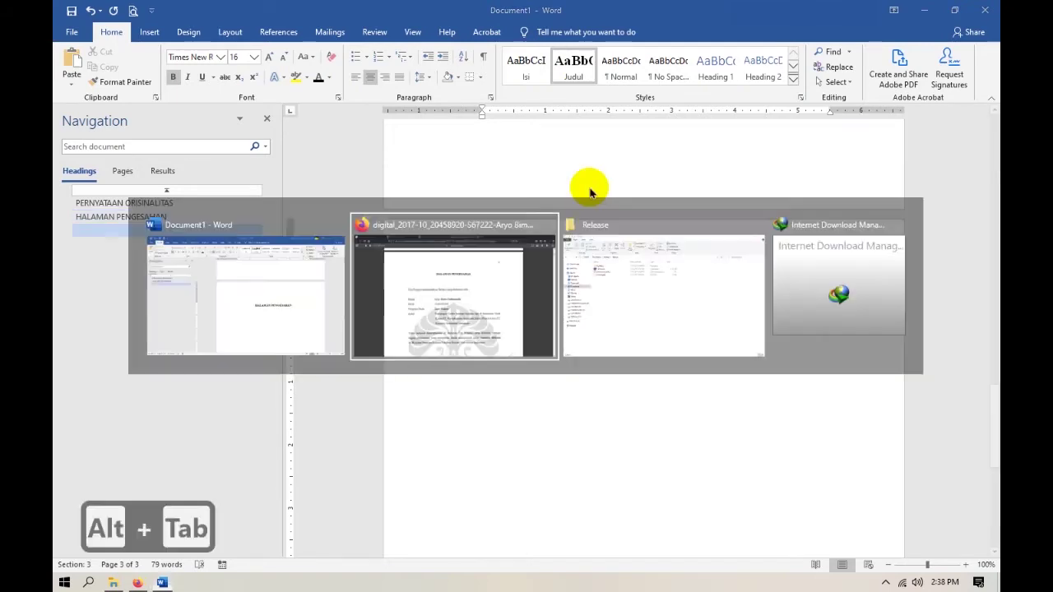
pyautogui.scroll(-3, 589, 191)
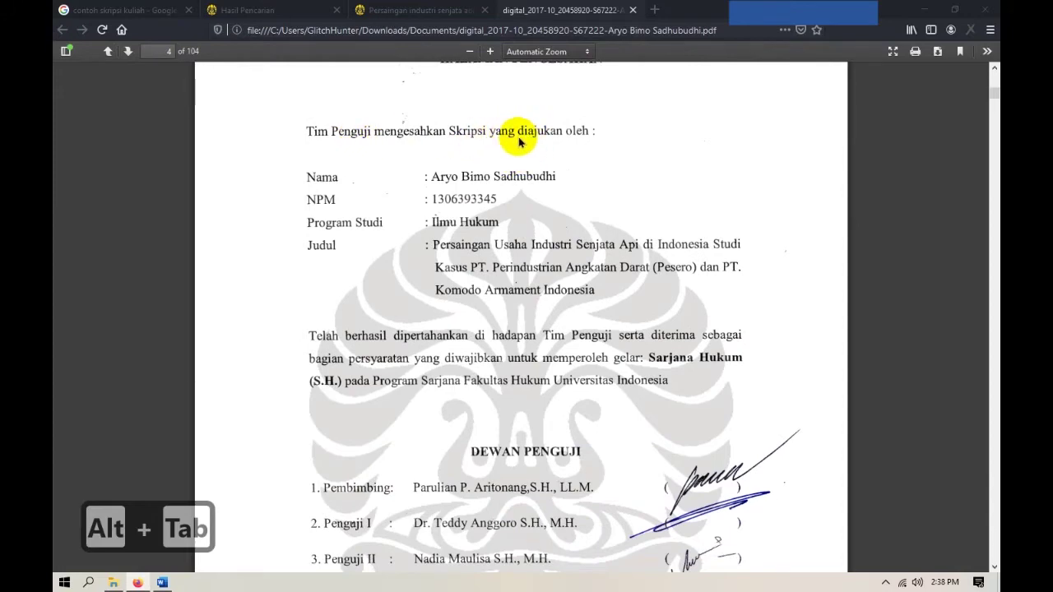
pyautogui.scroll(-3, 504, 367)
pyautogui.scroll(3, 606, 364)
pyautogui.hotkey('alt', 'Tab')
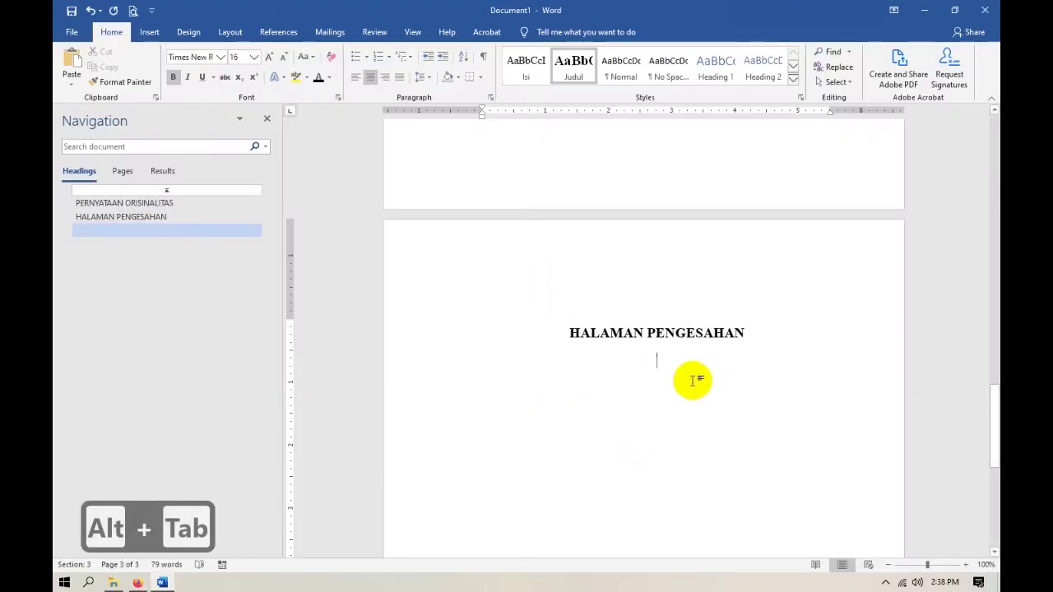
# Apply the Isi style and type 'Tim penguji mengesahkan Skripsi', following the reference PDF wording.
pyautogui.click(524, 71)
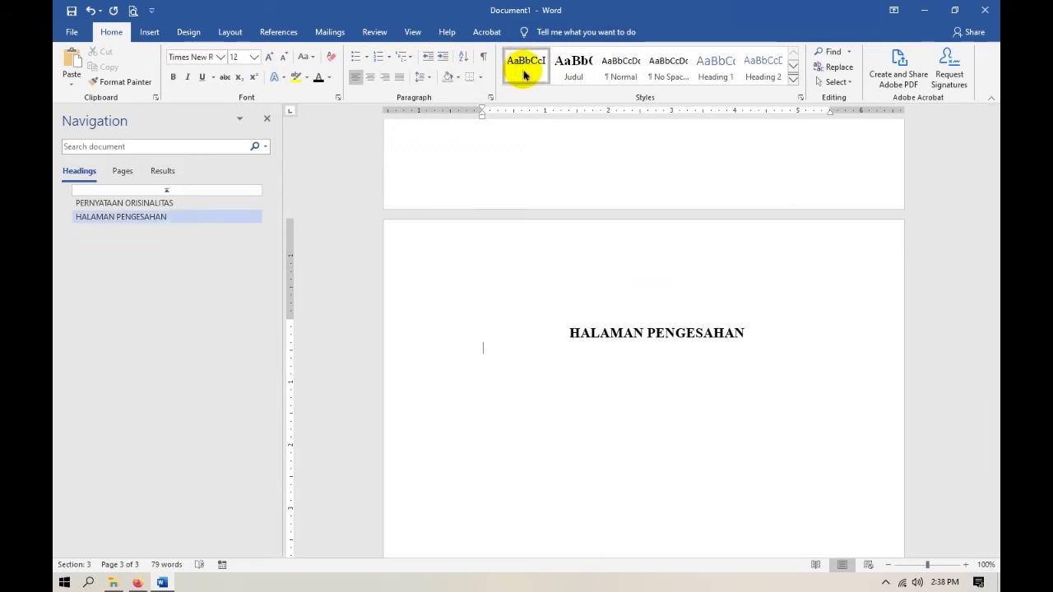
pyautogui.hotkey('alt', 'Tab')
pyautogui.hotkey('alt', 'Tab')
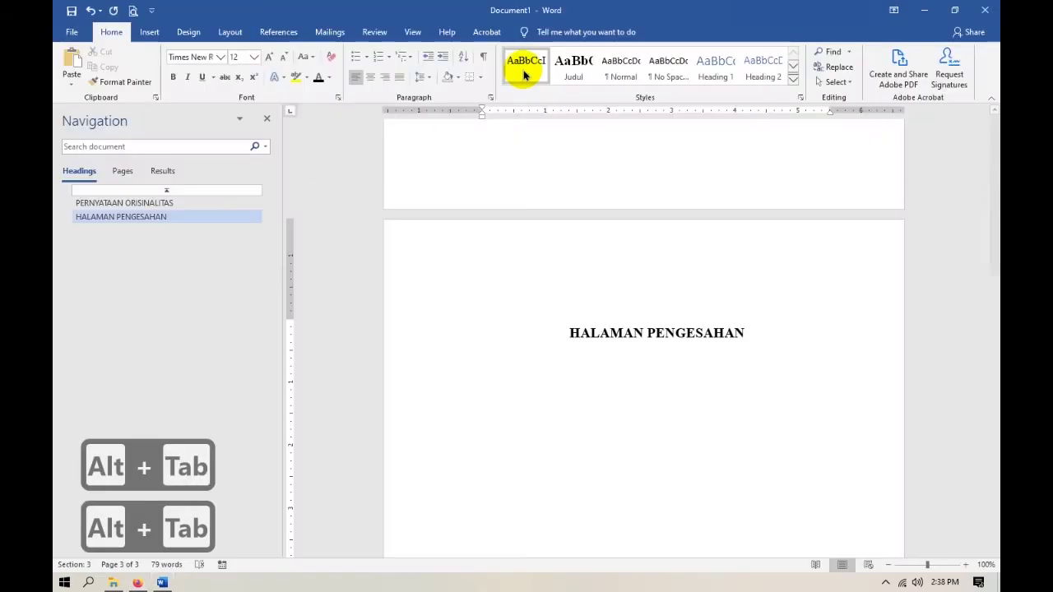
pyautogui.press('Return')
pyautogui.write('Ti')
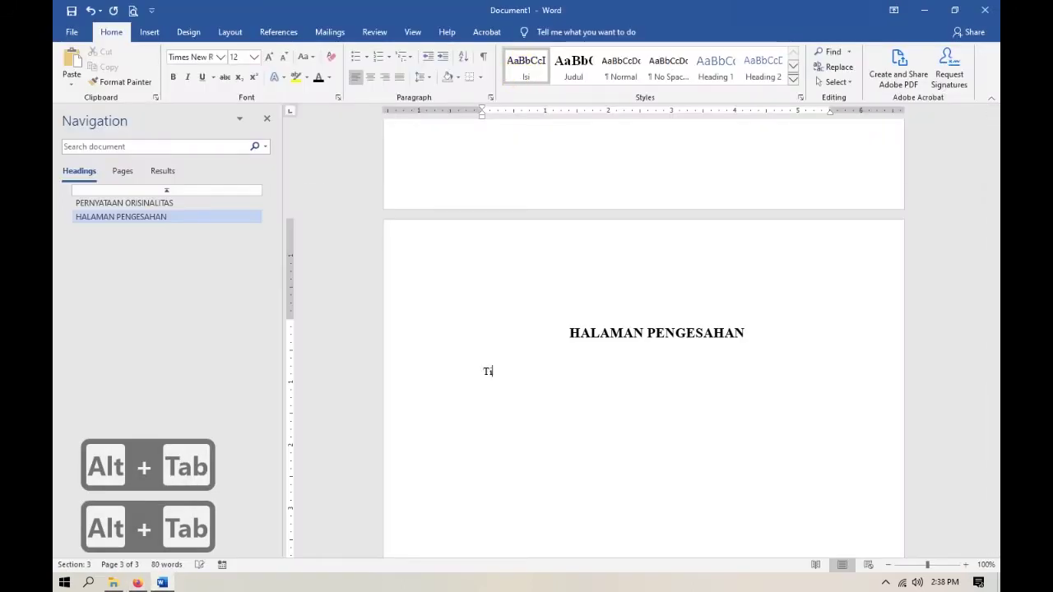
pyautogui.write('m penguji')
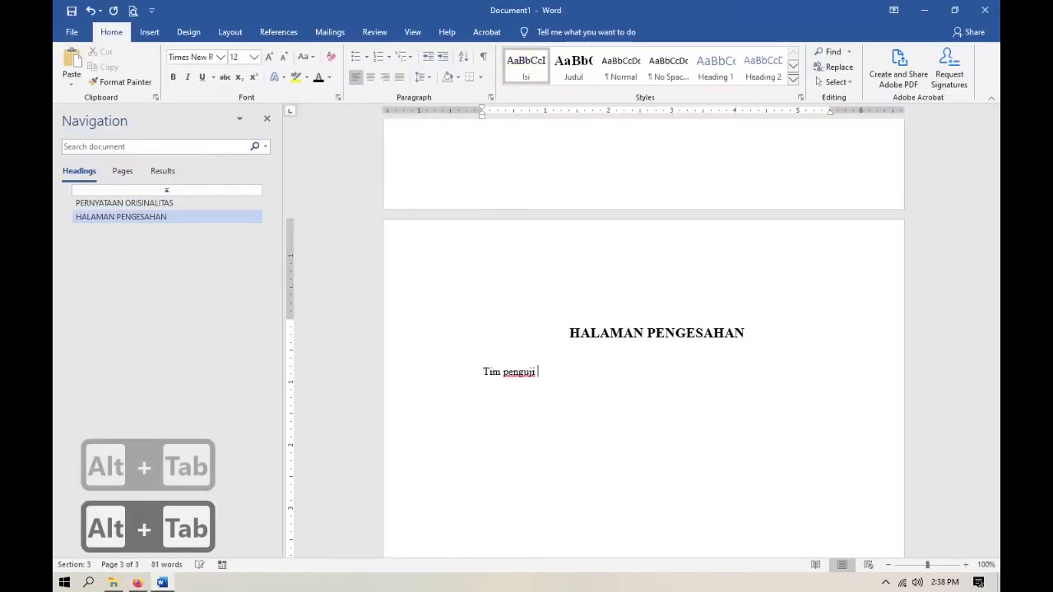
pyautogui.hotkey('alt', 'Tab')
pyautogui.hotkey('alt', 'Tab')
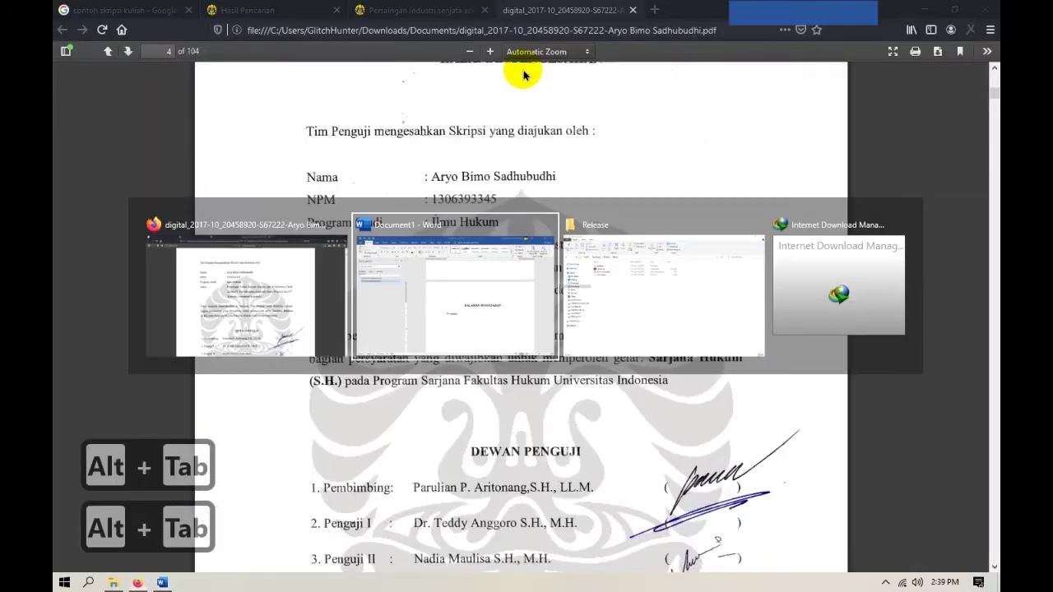
pyautogui.write('mengesah')
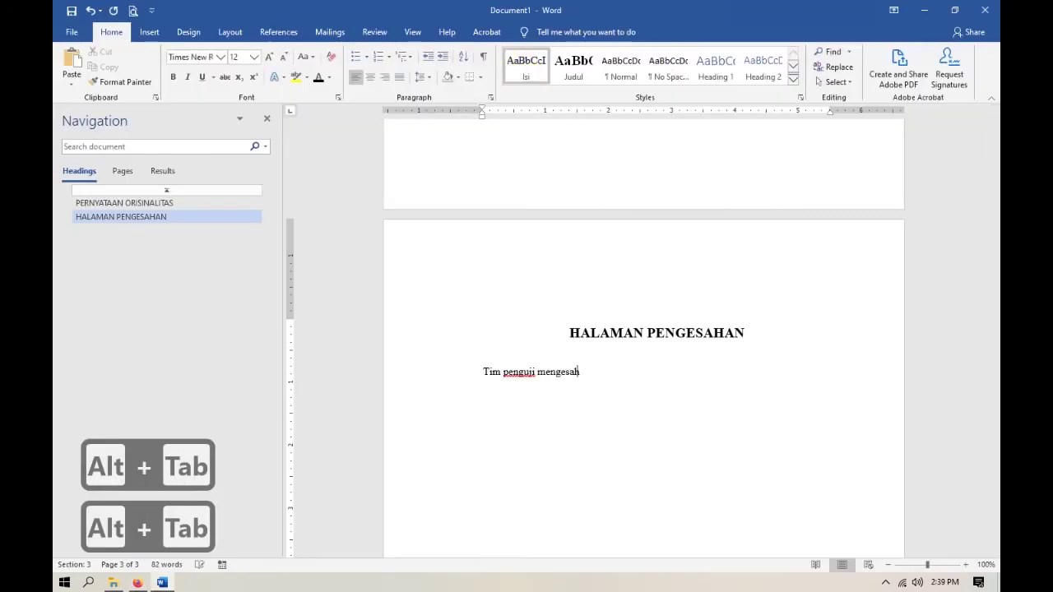
pyautogui.write('kan s')
pyautogui.press('BackSpace')
pyautogui.write('S')
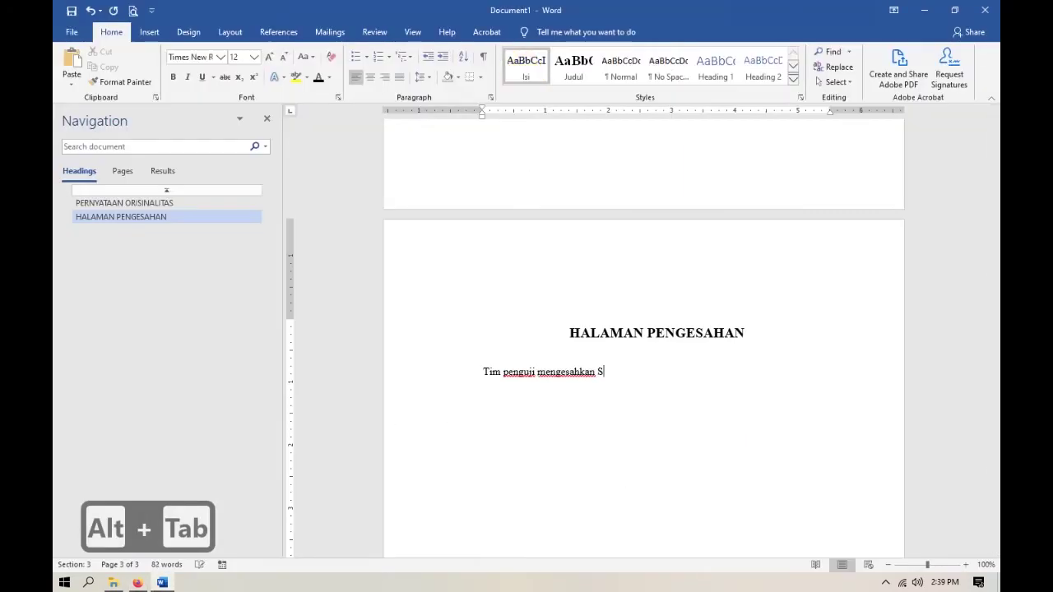
pyautogui.write('kripsi')
pyautogui.hotkey('alt', 'Tab')
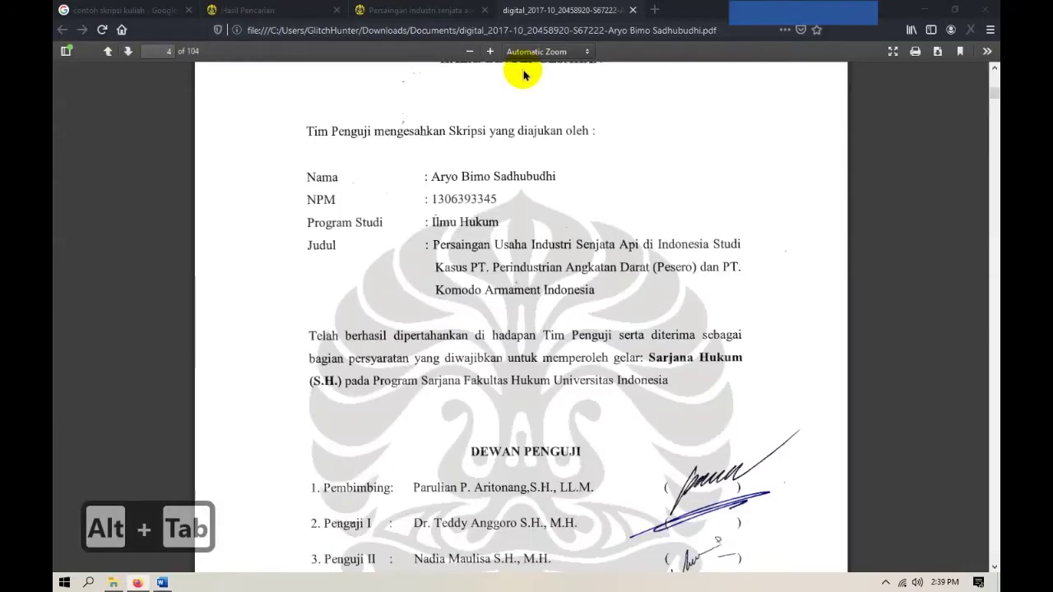
pyautogui.hotkey('alt', 'Tab')
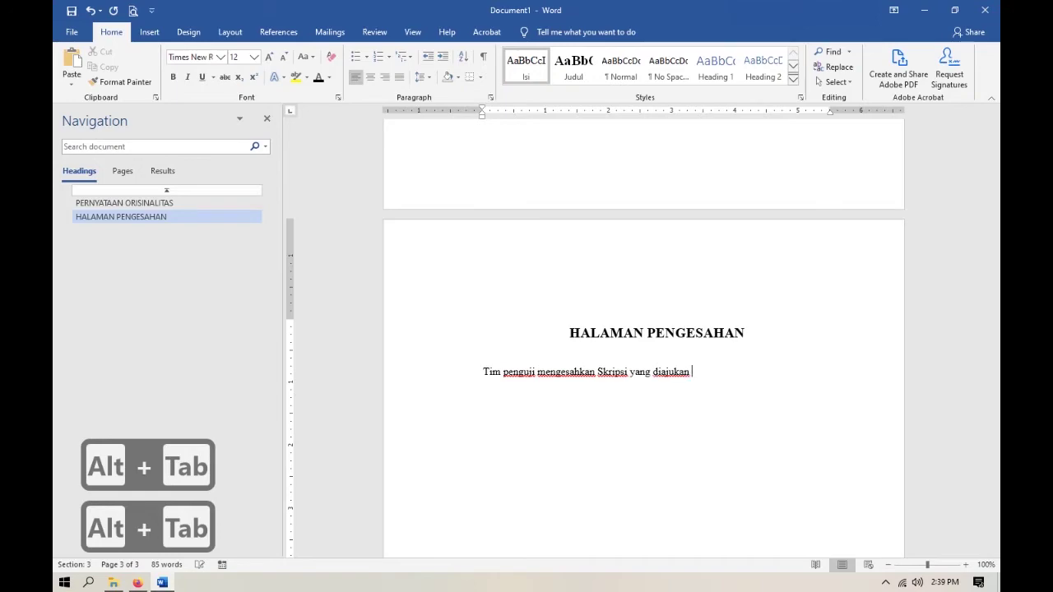
# Finish the sentence with 'yang diajukan oleh:' and start a new paragraph below it.
pyautogui.write('oleh')
pyautogui.hotkey('alt', 'Tab')
pyautogui.hotkey('alt', 'Tab')
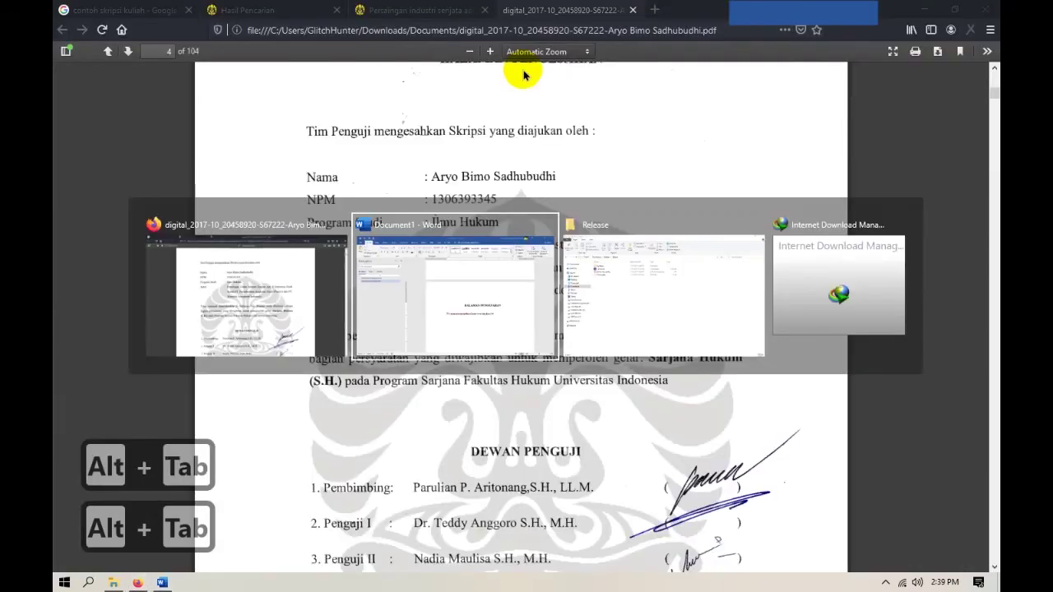
pyautogui.write('h:')
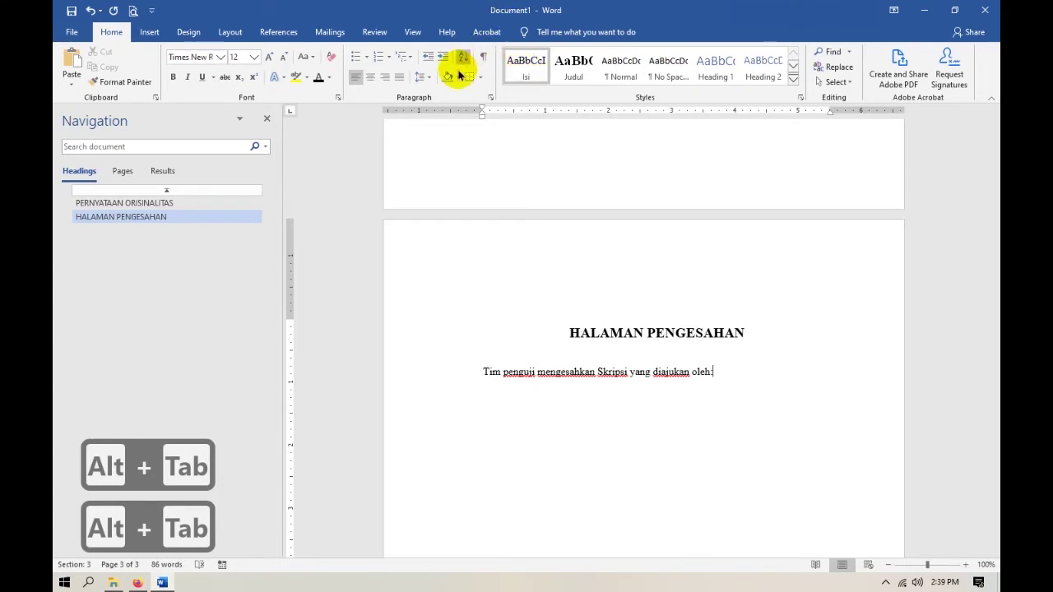
pyautogui.scroll(-3, 557, 372)
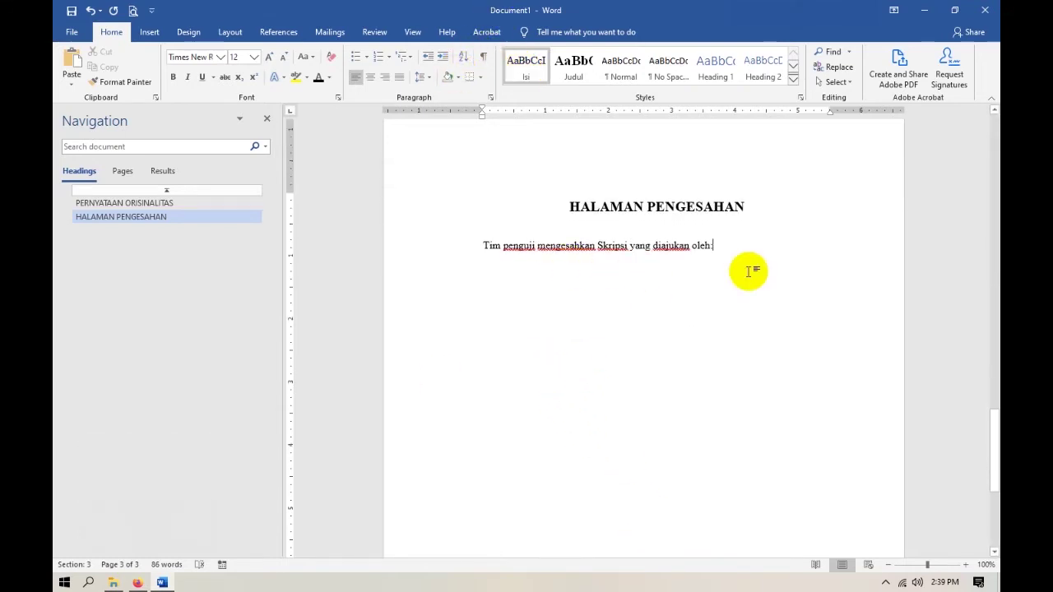
pyautogui.press('Return')
pyautogui.hotkey('alt', 'Tab')
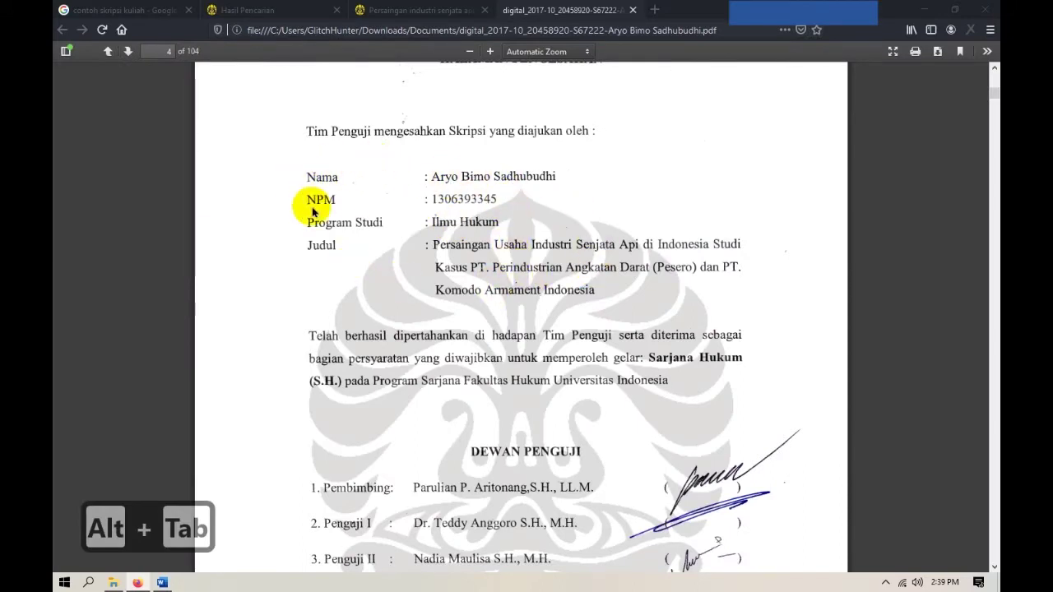
pyautogui.hotkey('alt', 'Tab')
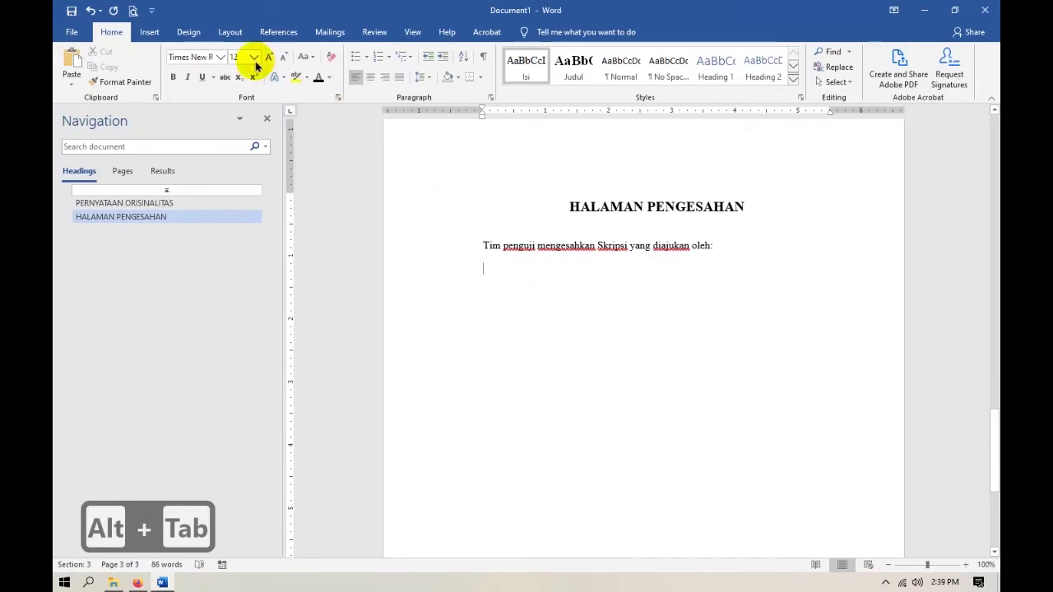
pyautogui.click(149, 32)
# Insert a 3x3 table, narrowing the first and middle columns and widening the last column.
pyautogui.click(158, 85)
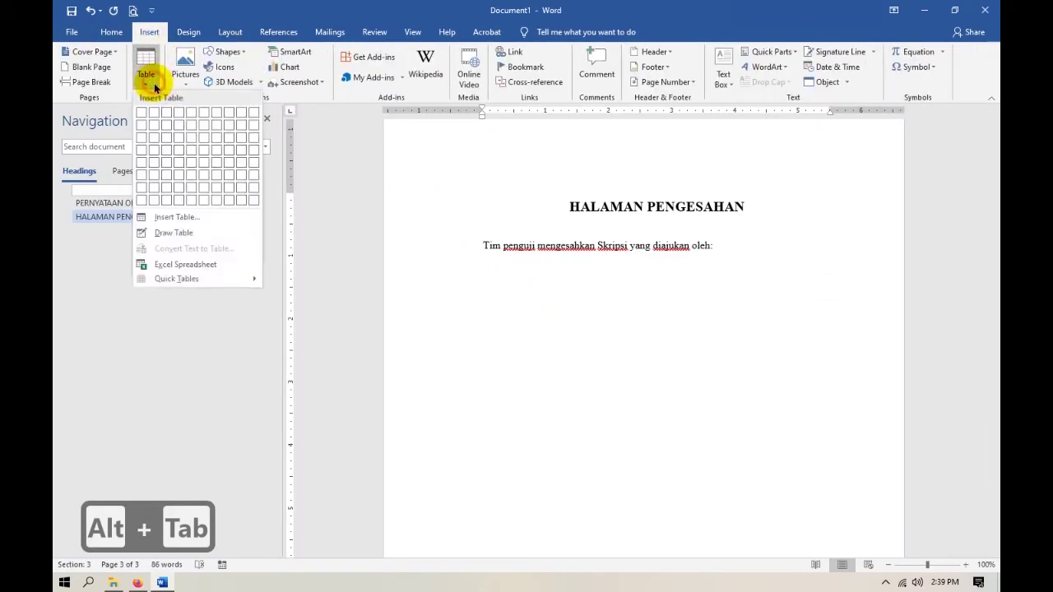
pyautogui.click(167, 137)
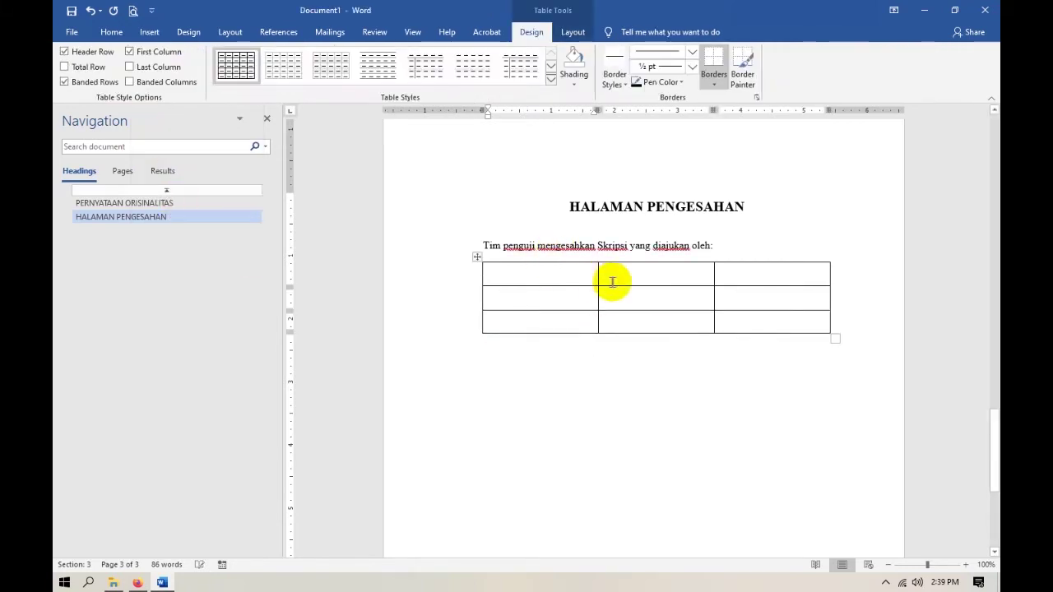
pyautogui.moveTo(590, 277)
pyautogui.mouseDown()
pyautogui.moveTo(552, 277)
pyautogui.moveTo(577, 282)
pyautogui.mouseUp()
pyautogui.moveTo(714, 278); pyautogui.dragTo(598, 277)
pyautogui.click(510, 277)
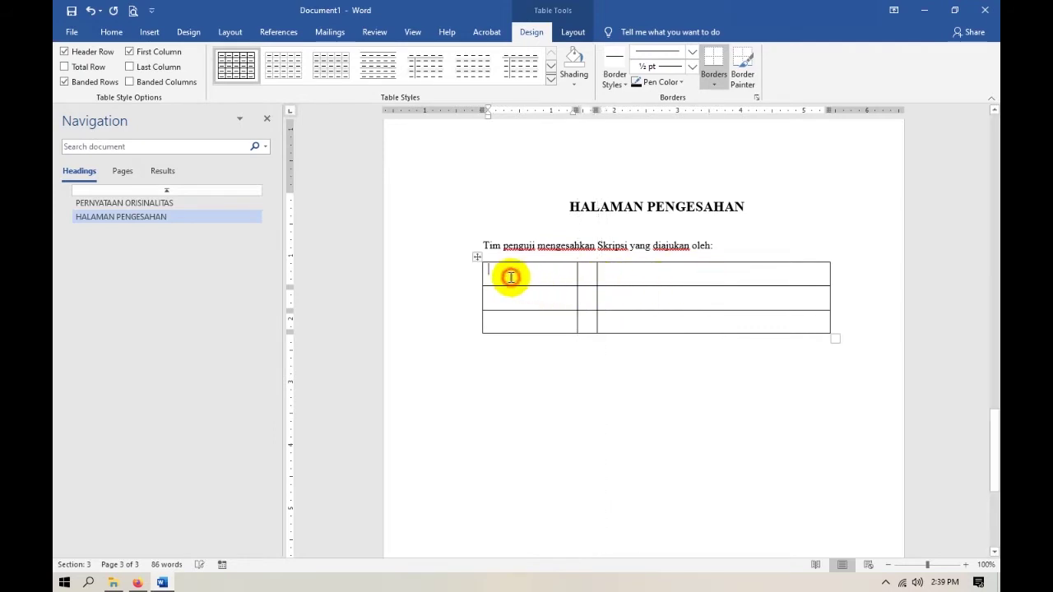
pyautogui.click(477, 256)
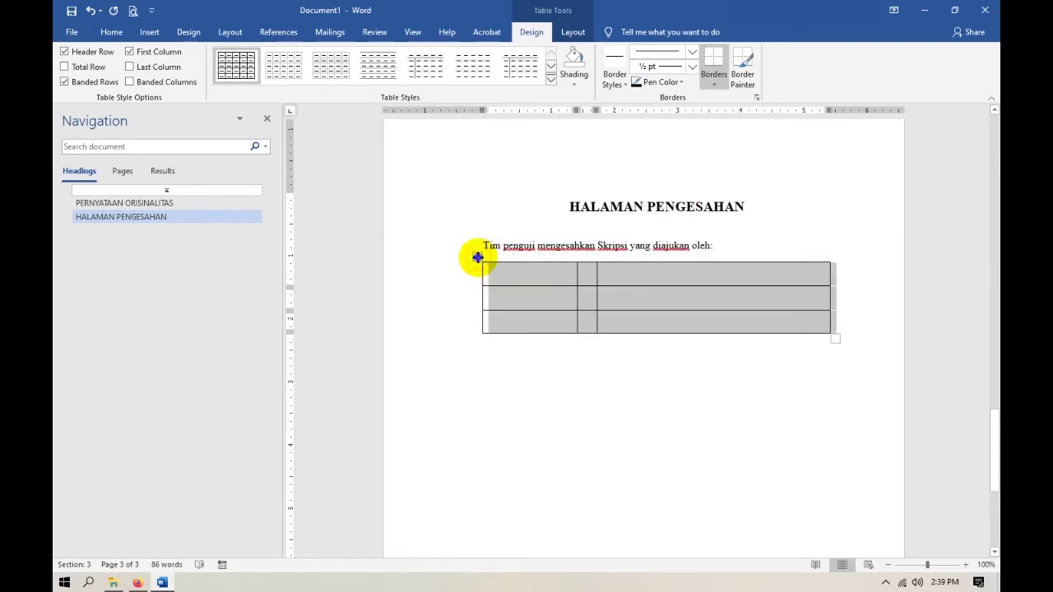
pyautogui.rightClick(479, 258)
pyautogui.click(683, 430)
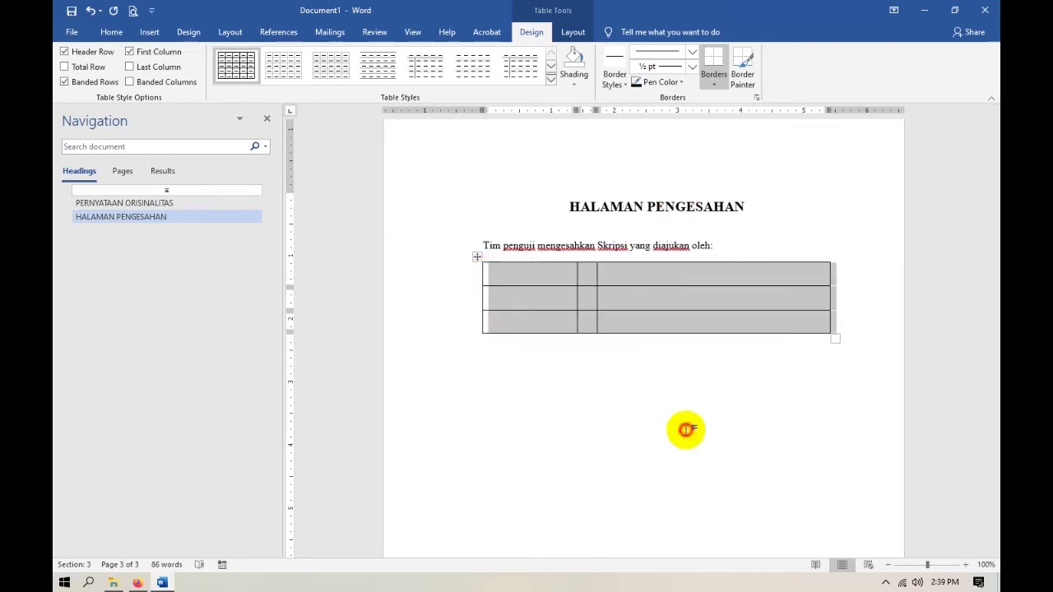
pyautogui.click(536, 293)
pyautogui.click(523, 270)
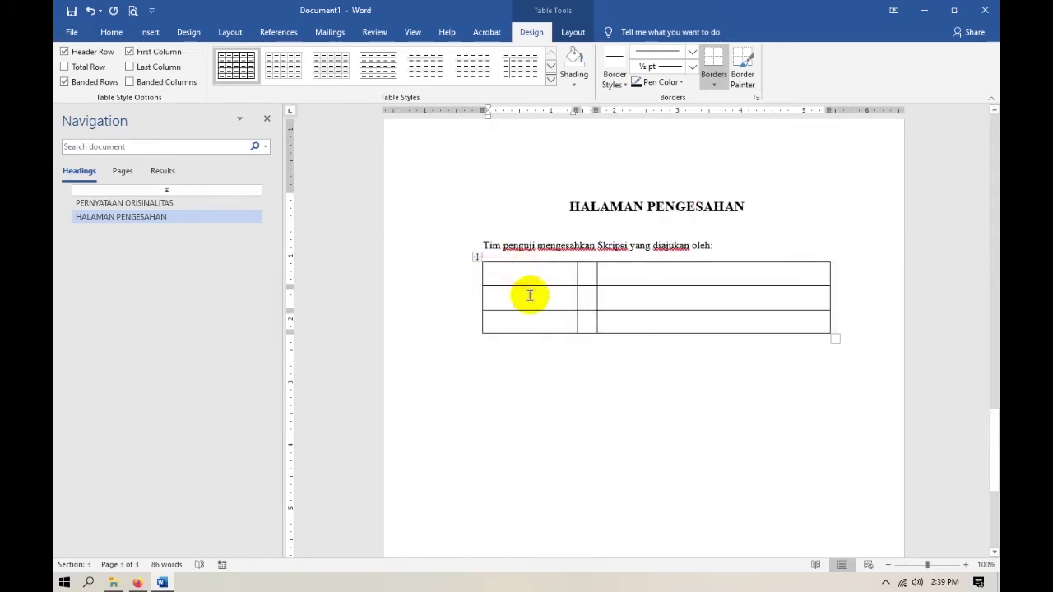
# Label the first column Nama, NPM, Program Studi, adding a fourth row labelled Judul.
pyautogui.write('Nama')
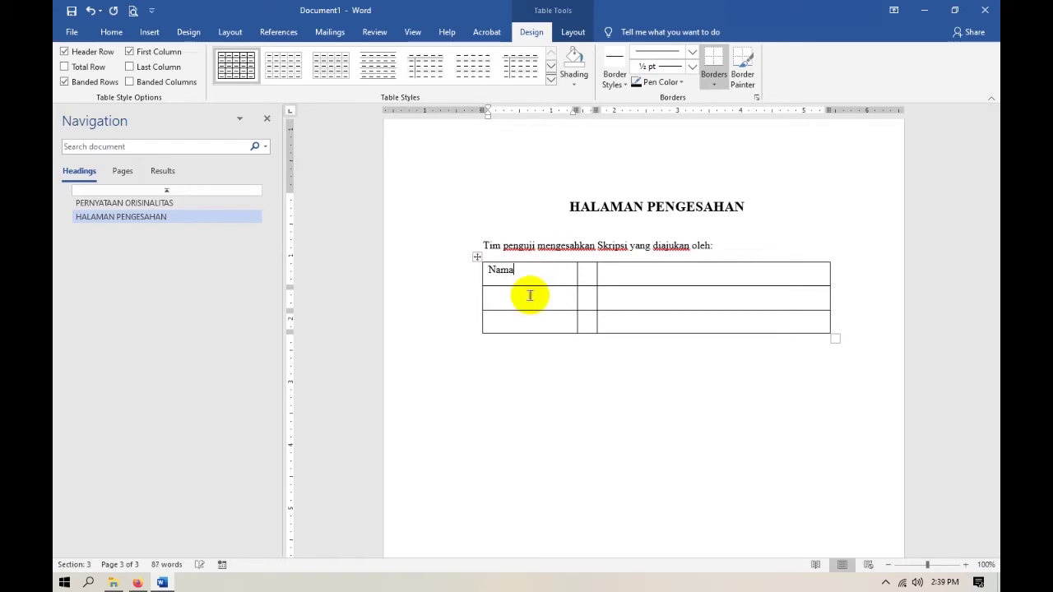
pyautogui.hotkey('alt', 'Tab')
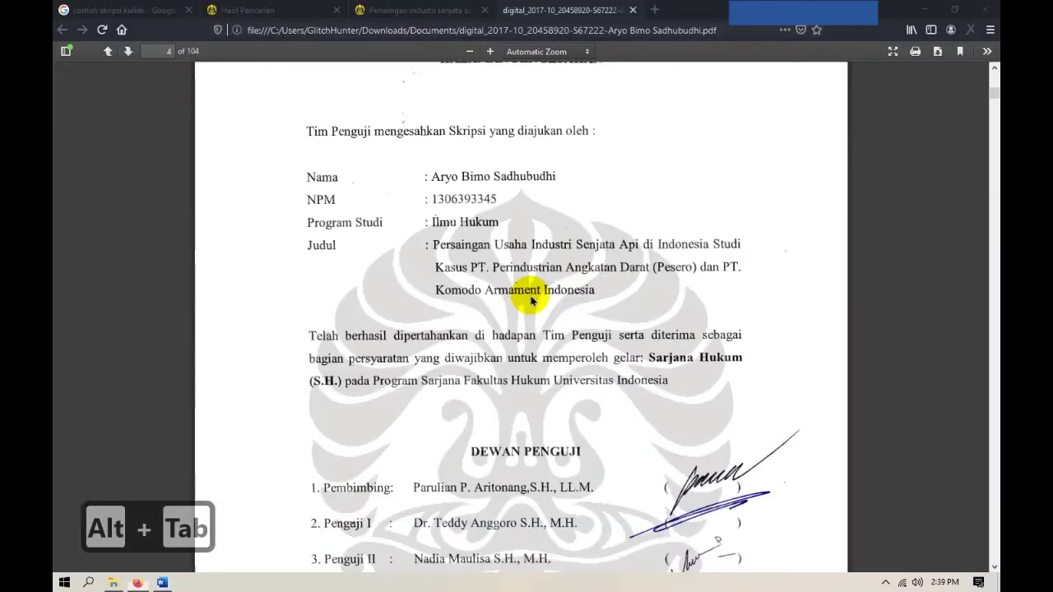
pyautogui.hotkey('alt', 'Tab')
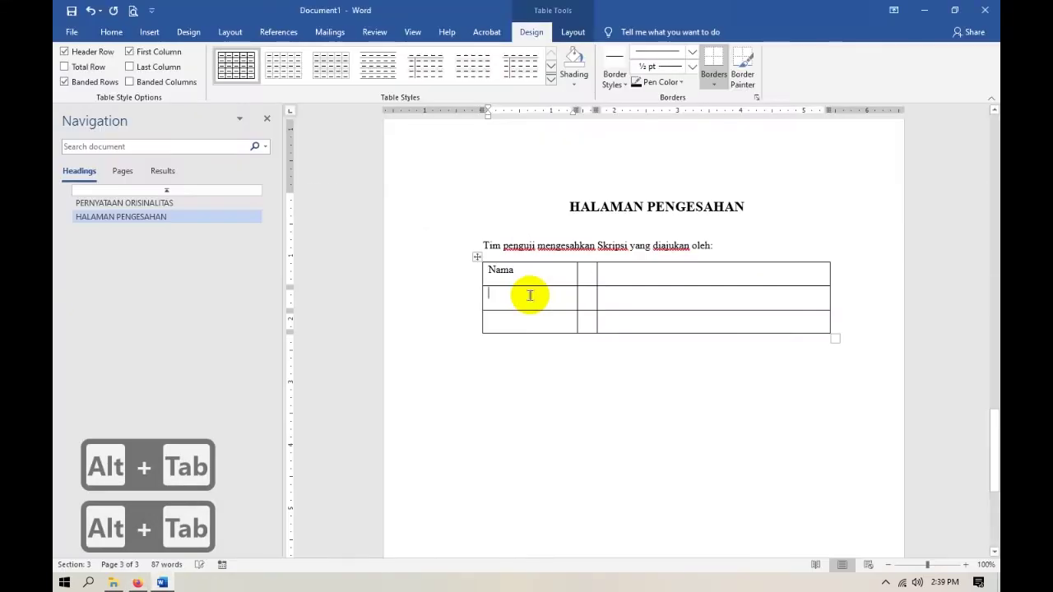
pyautogui.write('NPM')
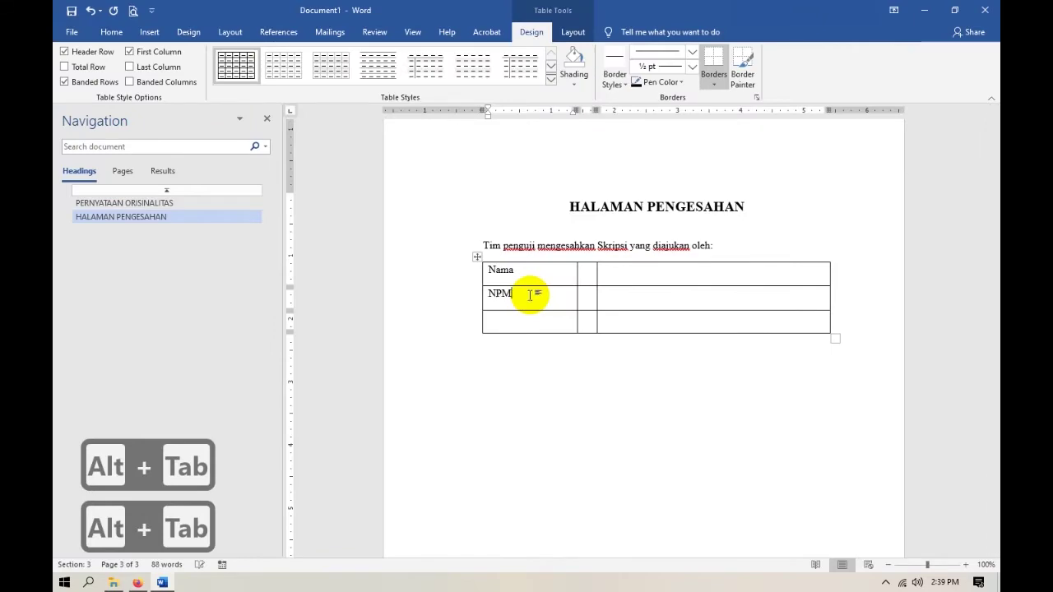
pyautogui.press('Down')
pyautogui.hotkey('alt', 'Tab')
pyautogui.hotkey('alt', 'Tab')
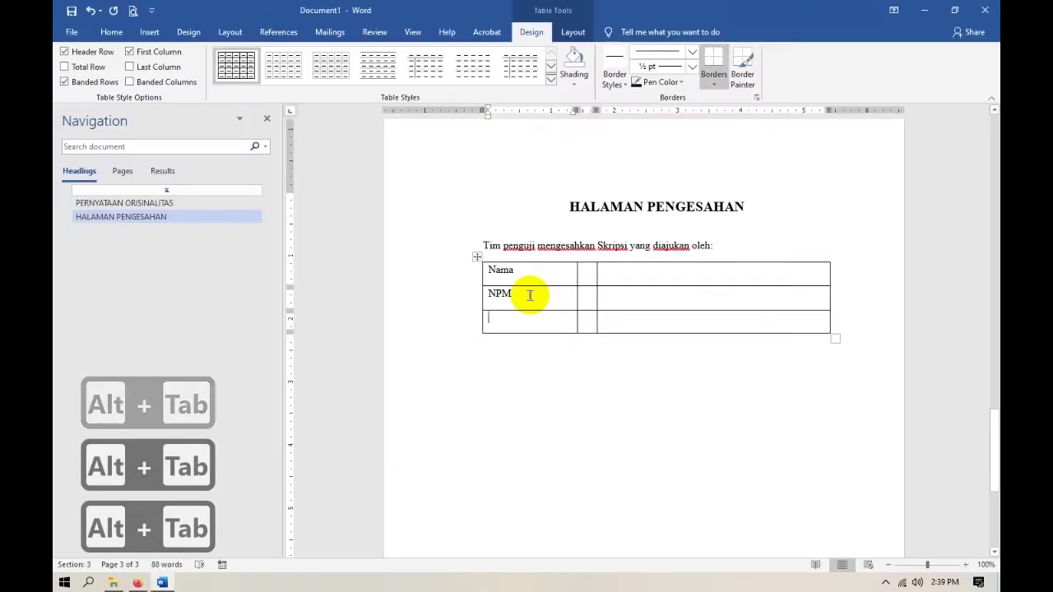
pyautogui.write('Program Studi')
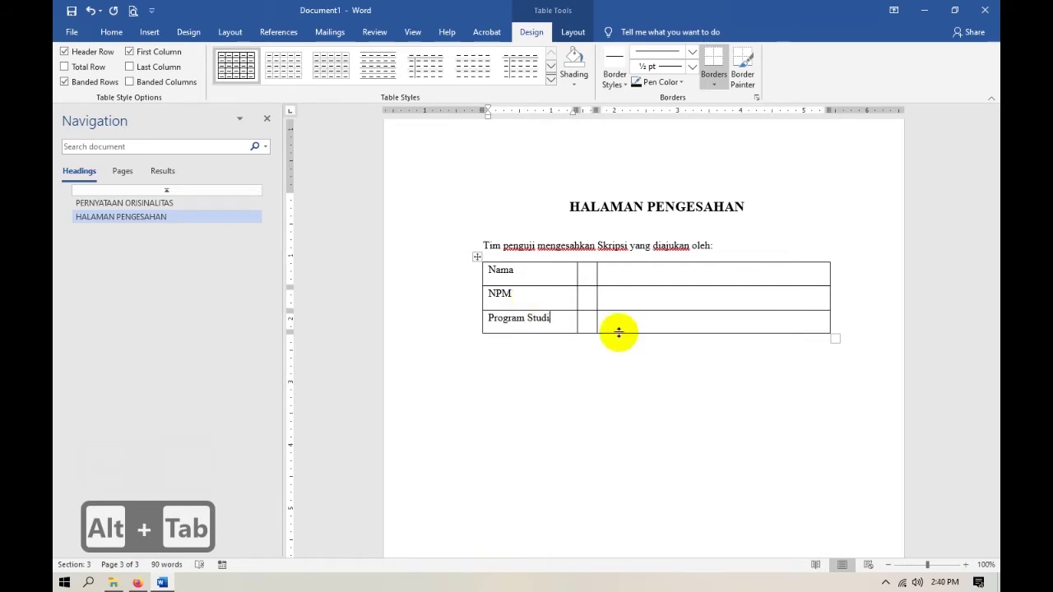
pyautogui.click(857, 321)
pyautogui.press('Return')
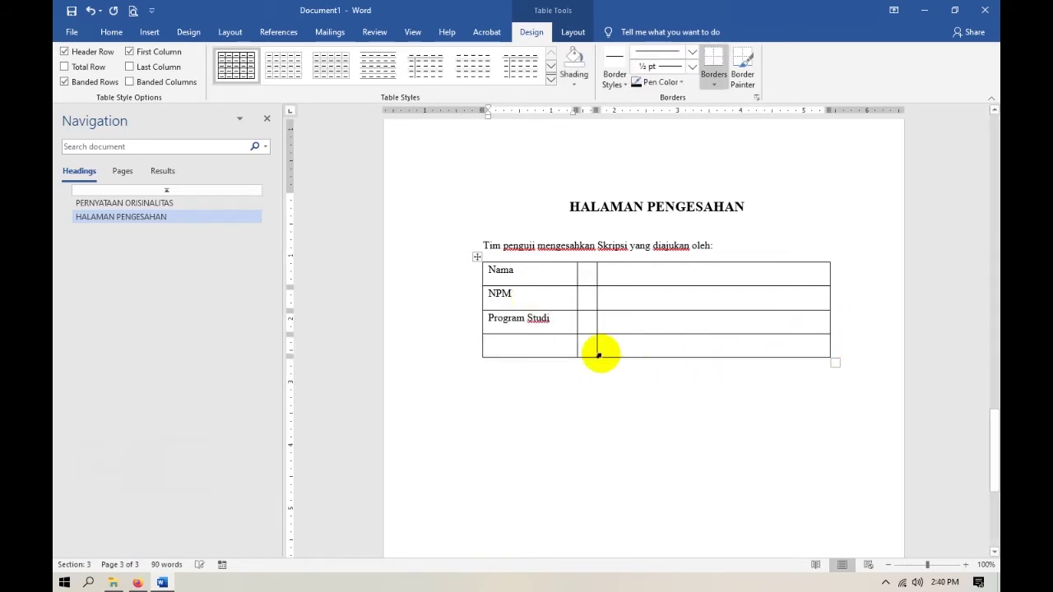
pyautogui.hotkey('alt', 'Tab')
pyautogui.hotkey('alt', 'Tab')
pyautogui.hotkey('alt', 'Tab')
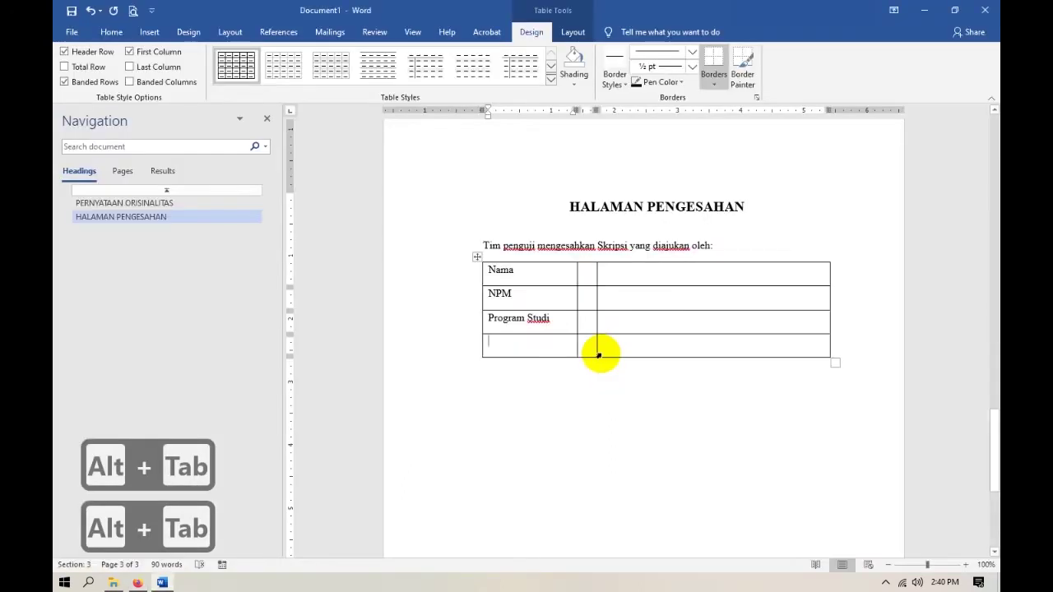
pyautogui.write('Ju')
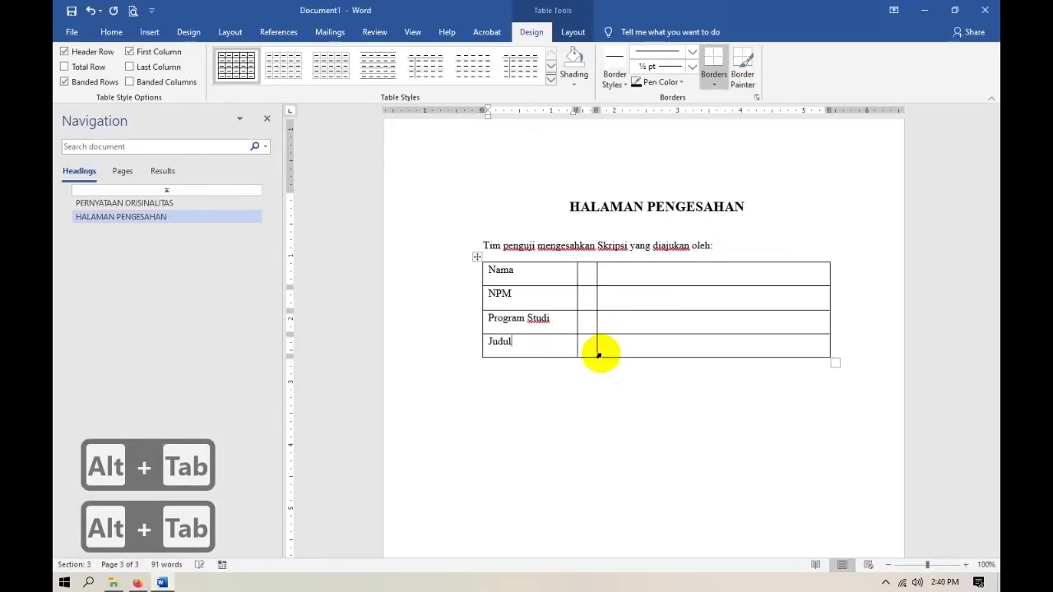
pyautogui.write('dul')
# Fill the middle column with colons, starting at the Nama row.
pyautogui.click(587, 275)
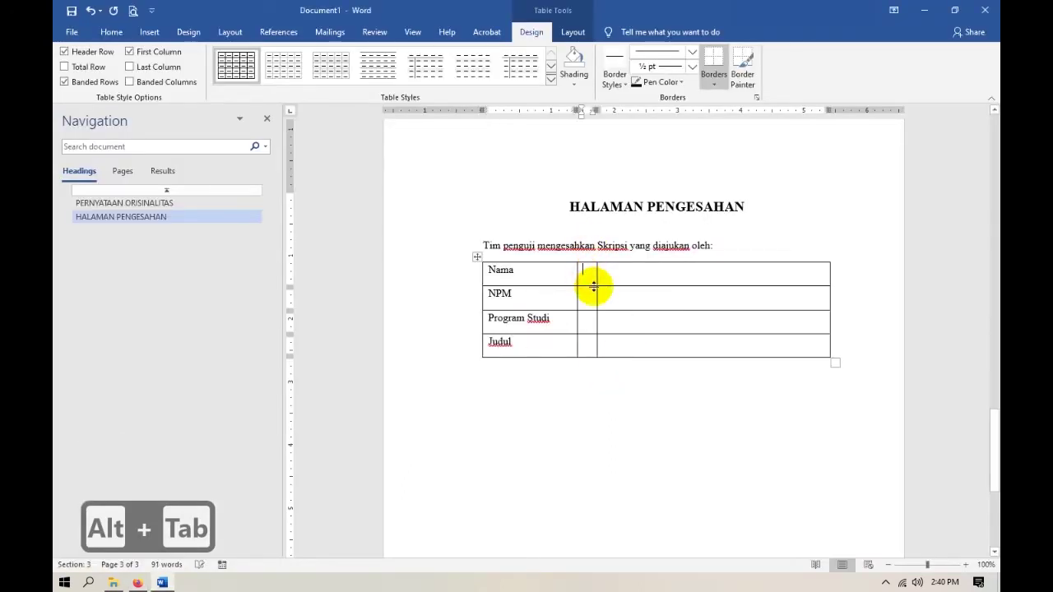
pyautogui.write(':')
pyautogui.press('Down')
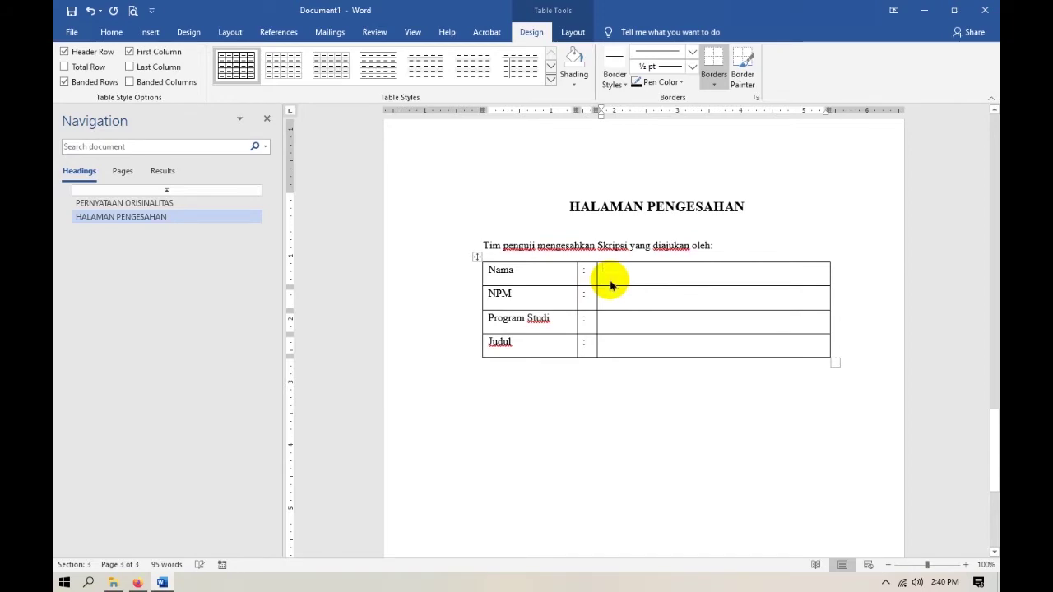
pyautogui.hotkey('alt', 'Tab')
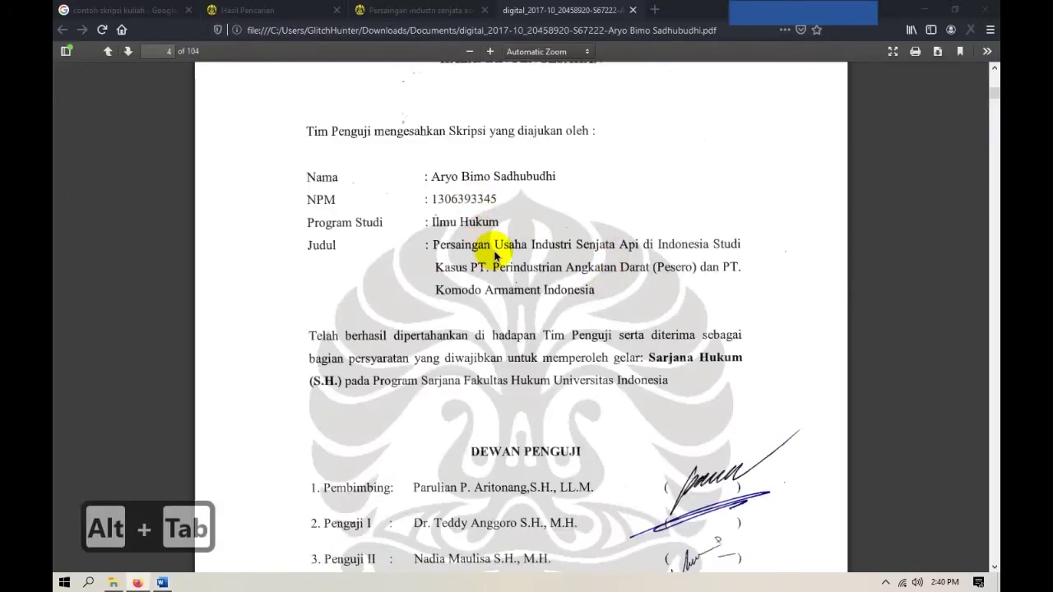
# Scroll back to the originality statement page and copy the student's name and NPM.
pyautogui.hotkey('alt', 'Tab')
pyautogui.click(666, 268)
pyautogui.scroll(3, 685, 265)
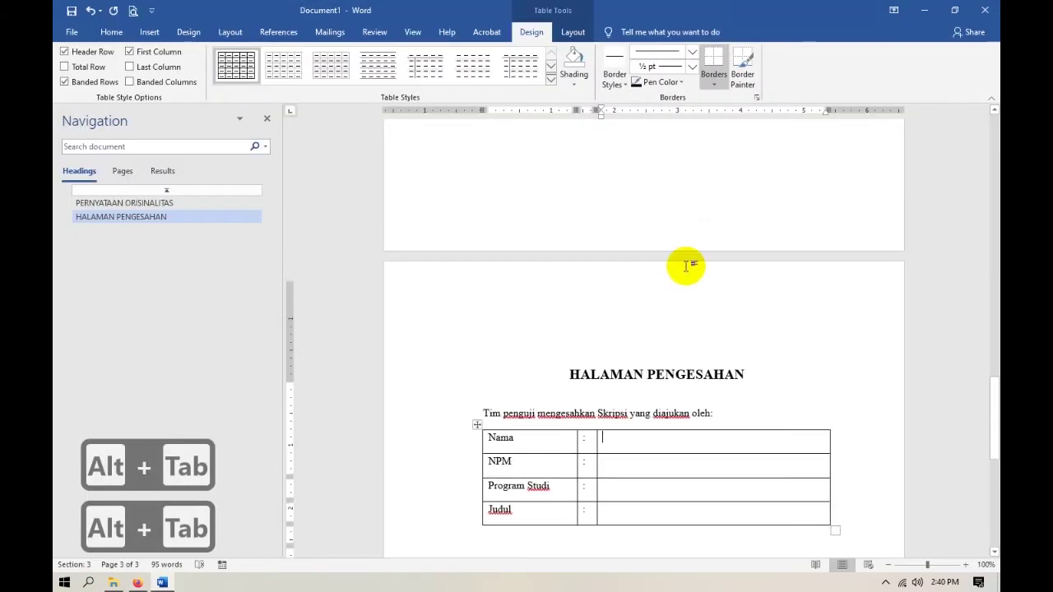
pyautogui.scroll(5, 685, 265)
pyautogui.moveTo(714, 259); pyautogui.dragTo(777, 261)
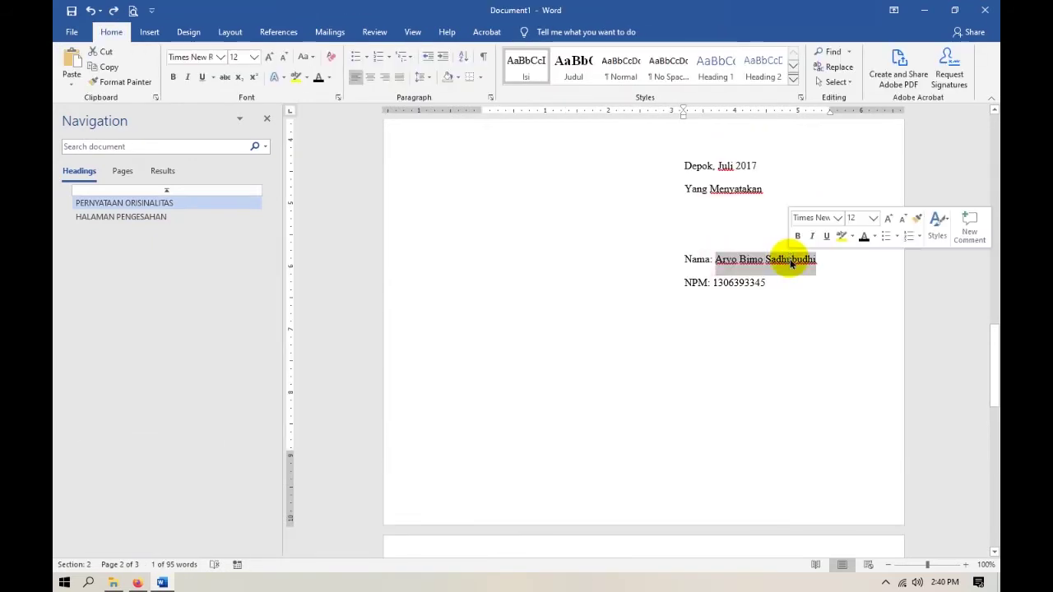
pyautogui.hotkey('ctrl', 'c')
pyautogui.doubleClick(732, 283)
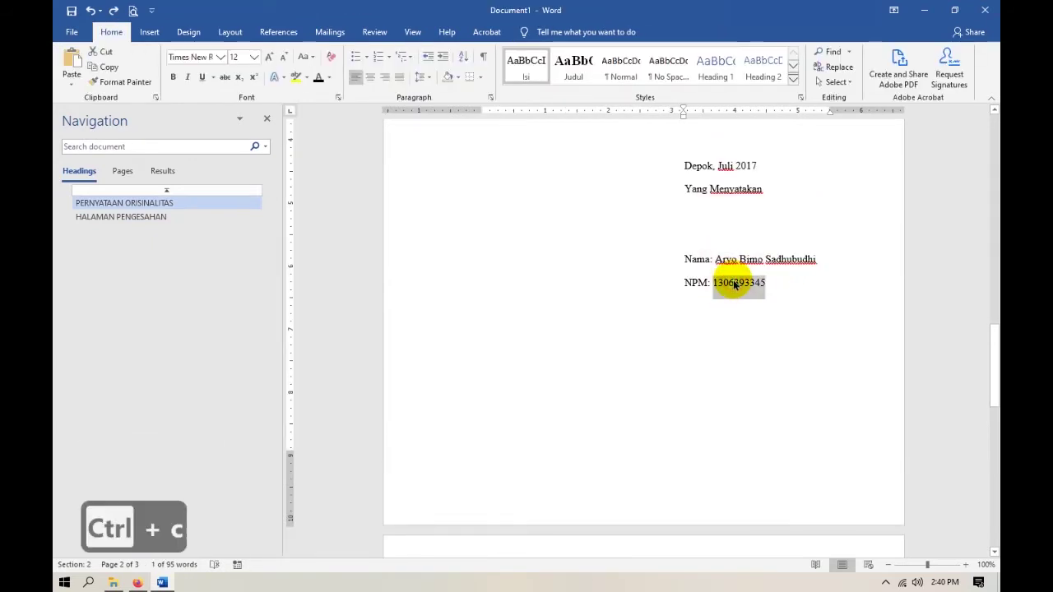
pyautogui.hotkey('ctrl', 'c')
# Select the quoted thesis title on the statement page.
pyautogui.scroll(6, 655, 284)
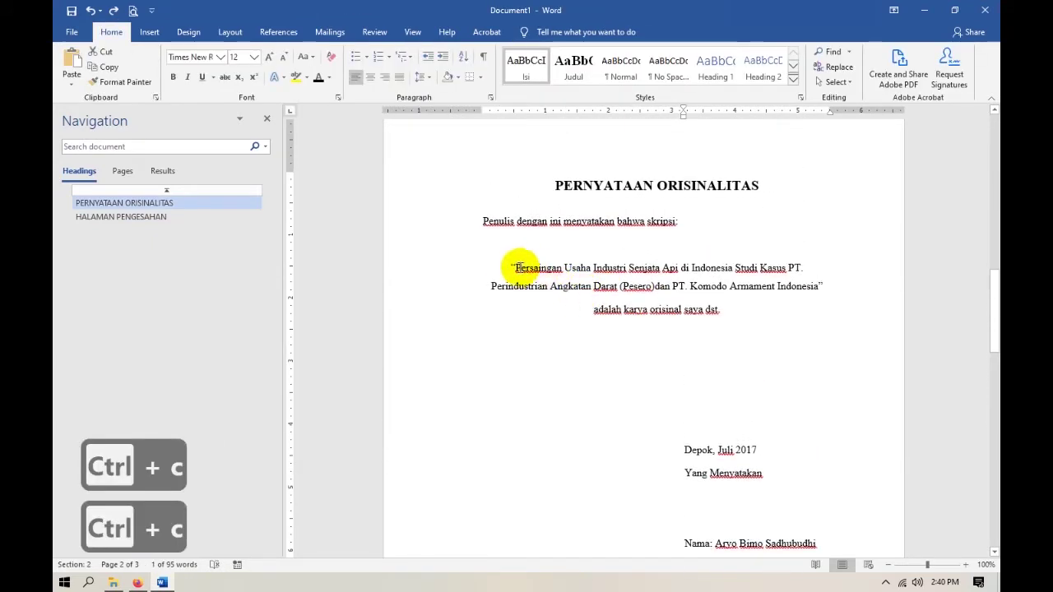
pyautogui.moveTo(516, 268); pyautogui.dragTo(828, 313)
pyautogui.scroll(-10, 592, 317)
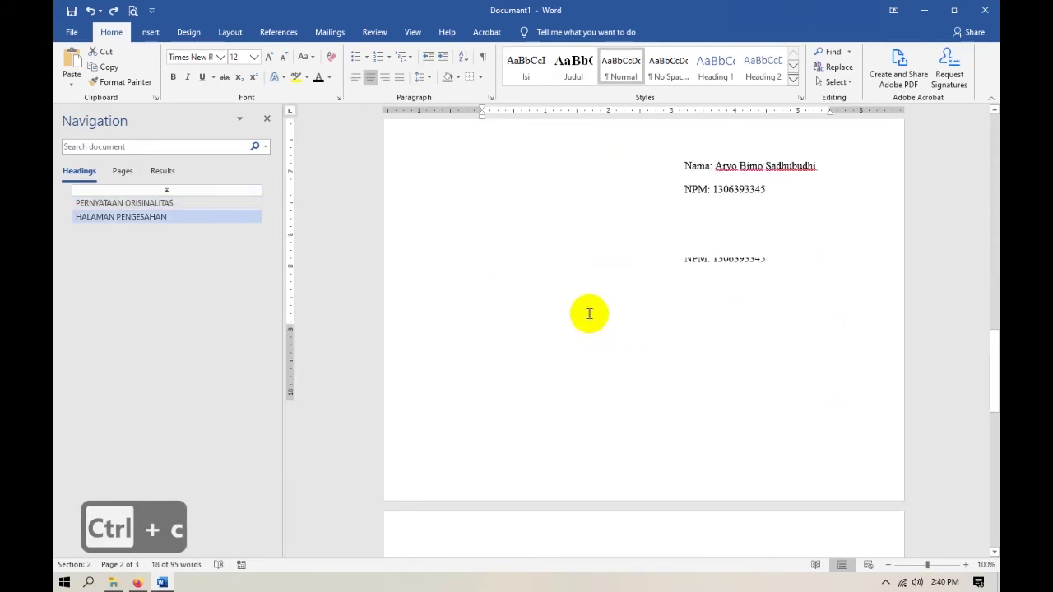
pyautogui.scroll(9, 583, 309)
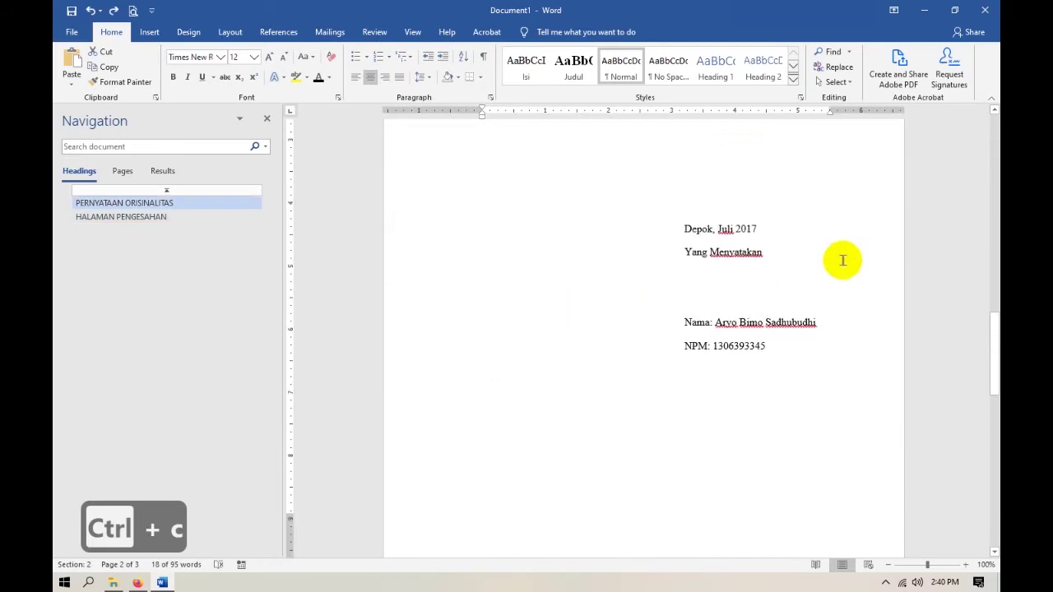
pyautogui.scroll(2, 593, 327)
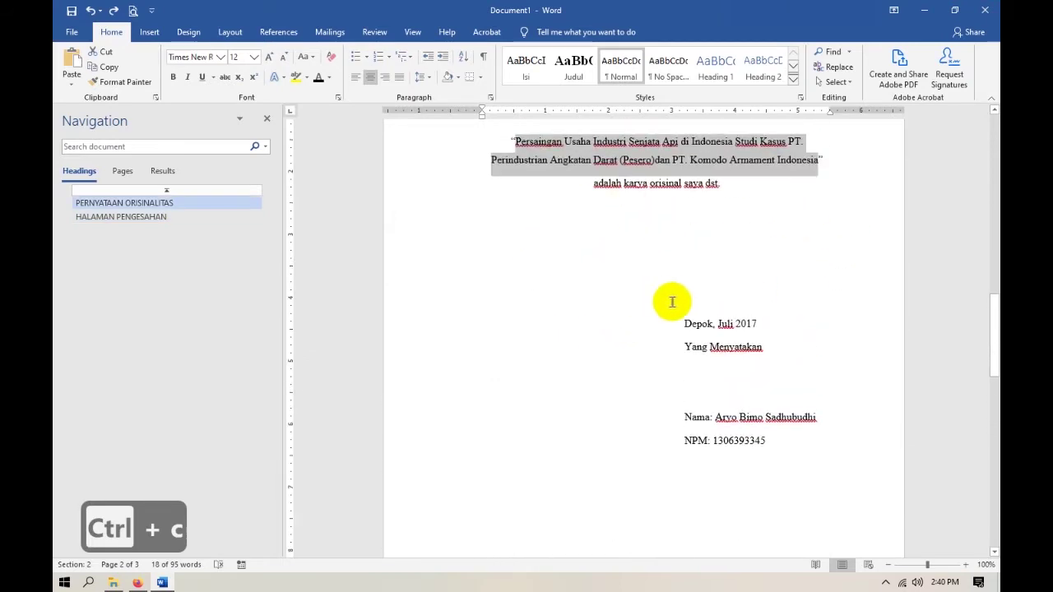
pyautogui.scroll(-10, 550, 320)
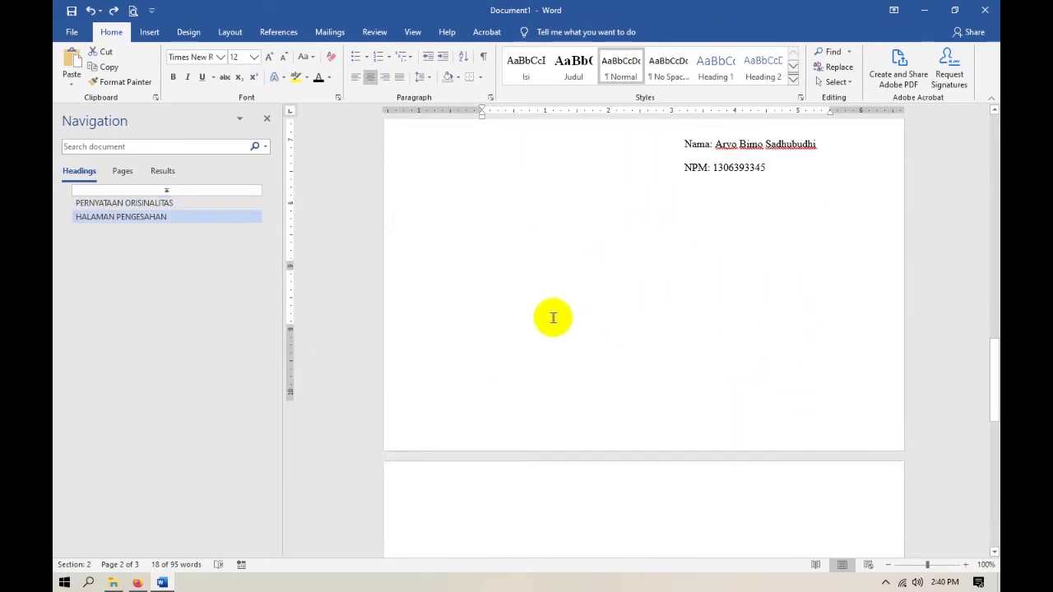
# Paste the student's name, NPM and thesis title into their table cells from clipboard history.
pyautogui.click(626, 400)
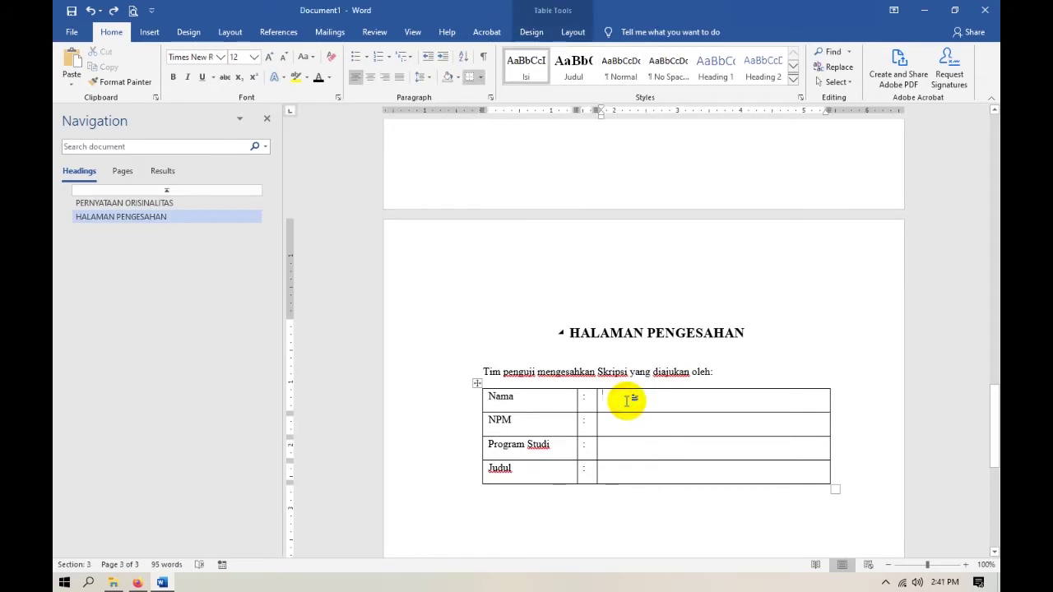
pyautogui.press('super+v')
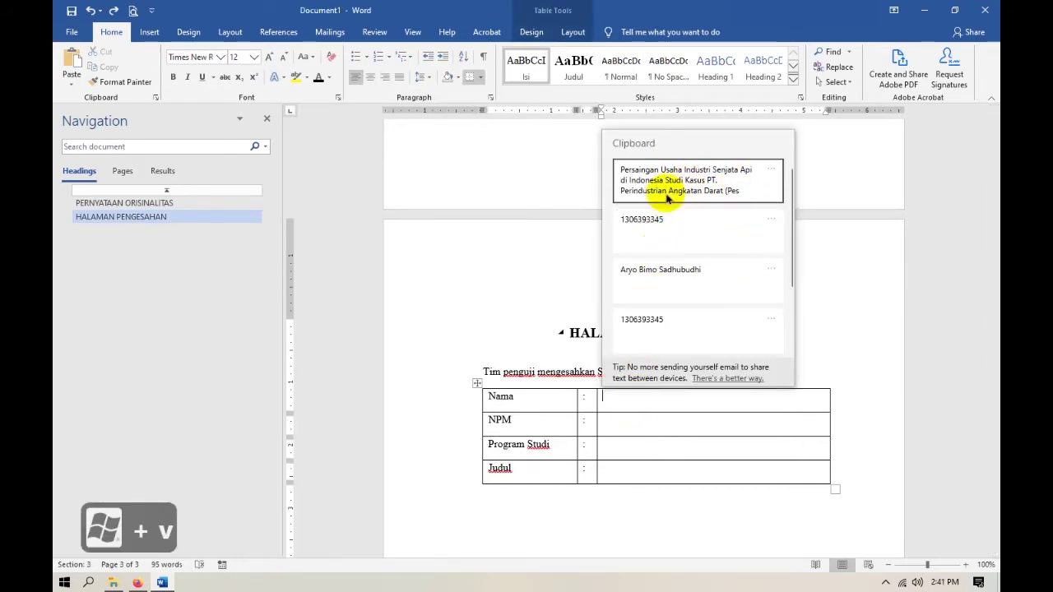
pyautogui.click(699, 285)
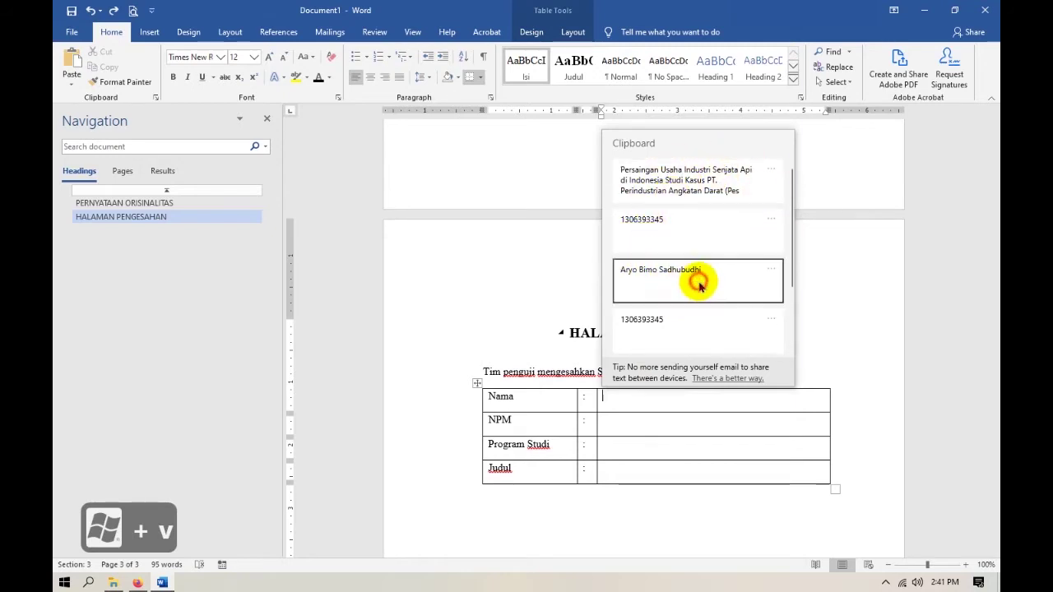
pyautogui.click(664, 429)
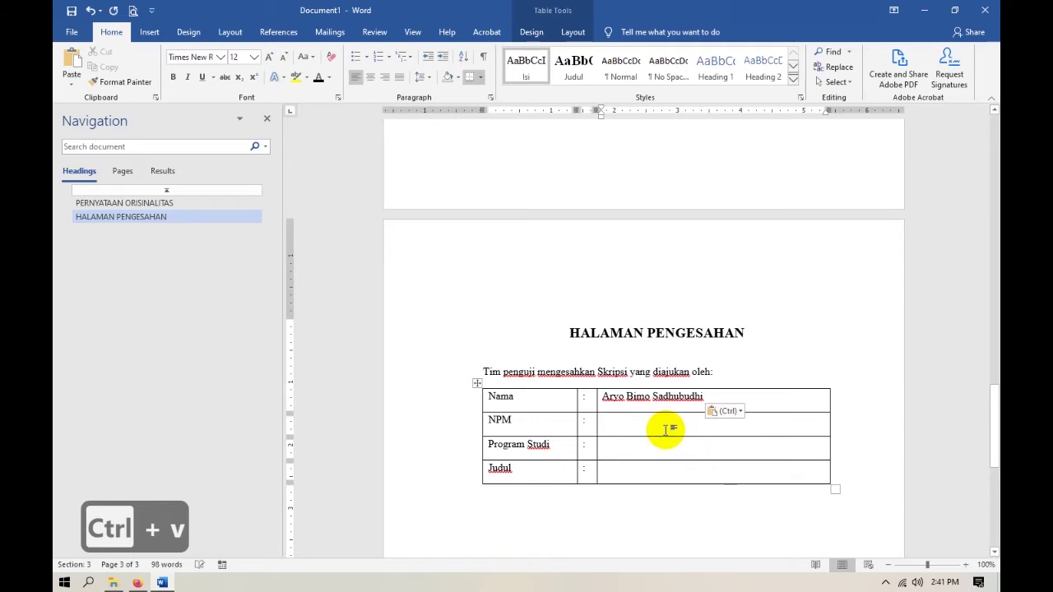
pyautogui.press('super+v')
pyautogui.click(696, 241)
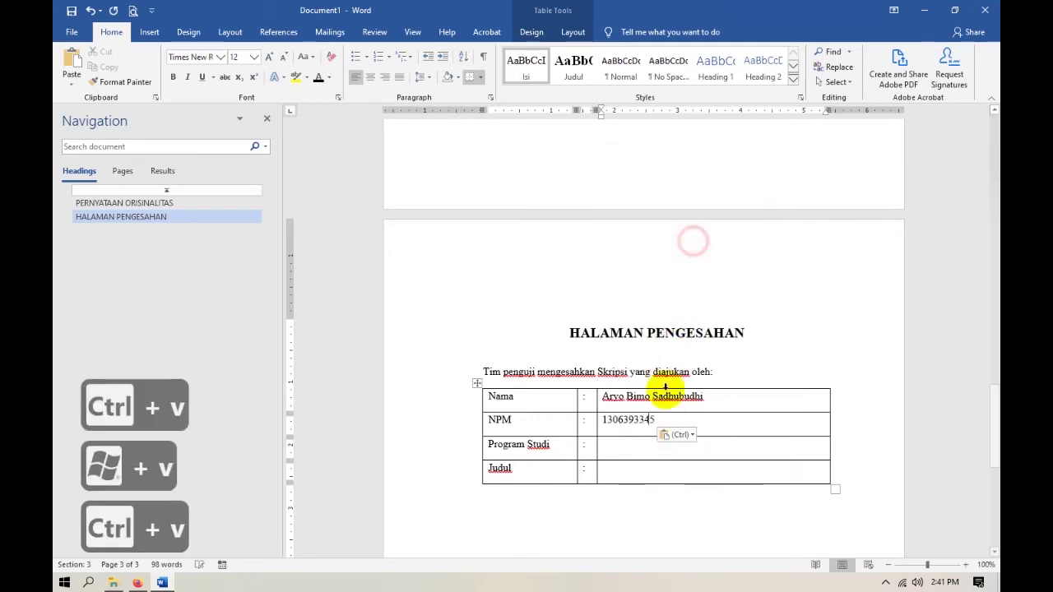
pyautogui.click(634, 446)
pyautogui.press('super+v')
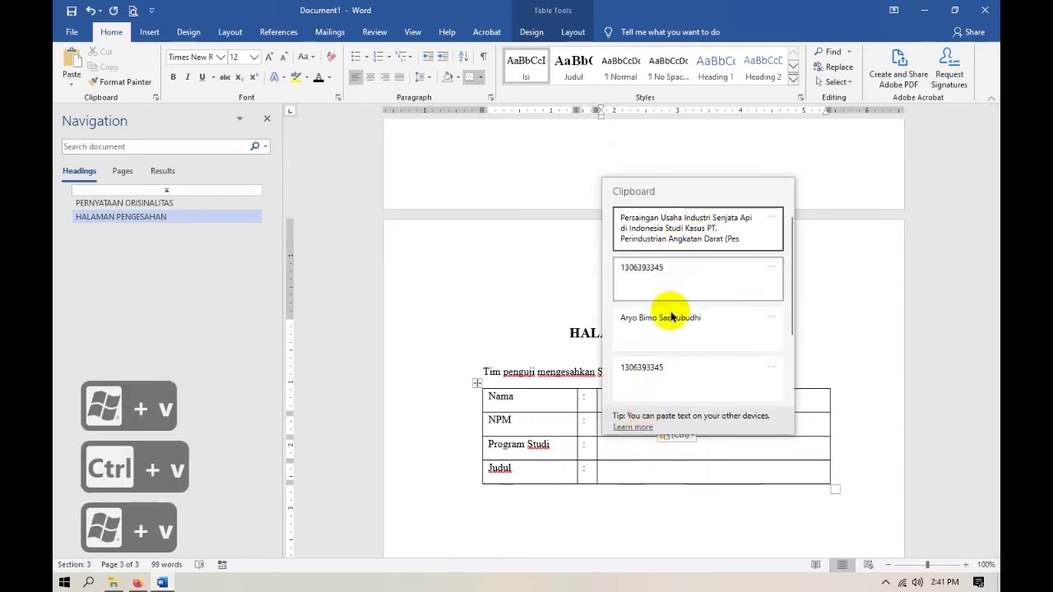
pyautogui.click(617, 465)
pyautogui.press('super+v')
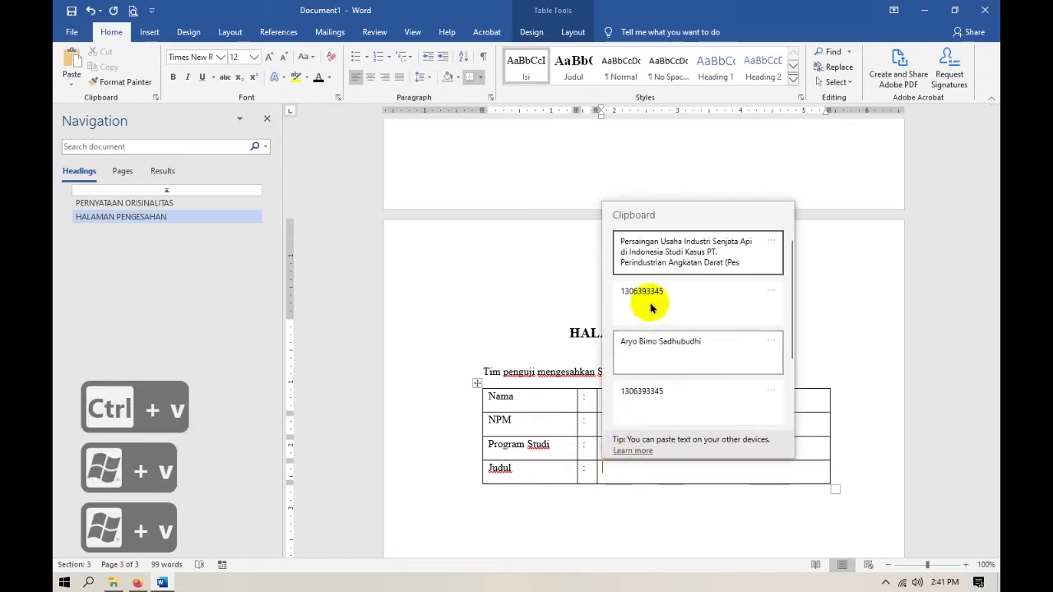
pyautogui.click(664, 244)
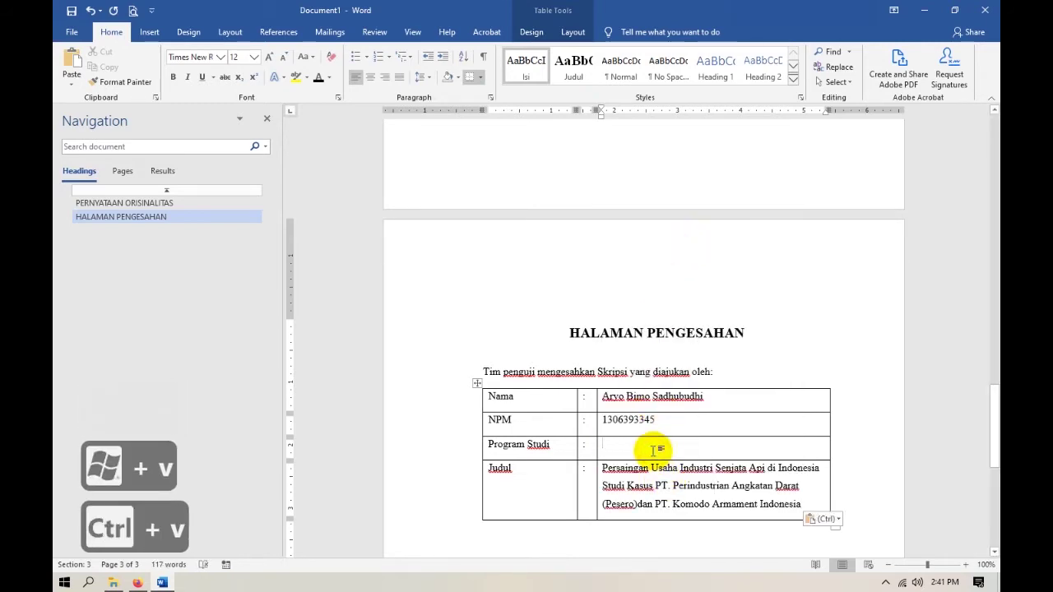
# Type Ilmu Hukum as the Program Studi value after checking the reference PDF.
pyautogui.hotkey('alt', 'Tab')
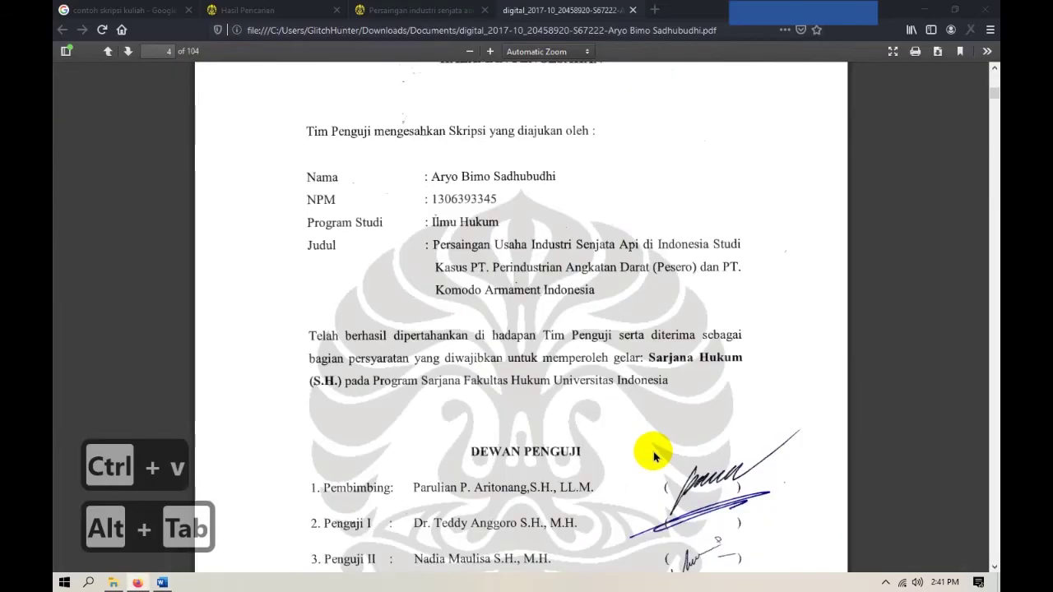
pyautogui.hotkey('alt', 'Tab')
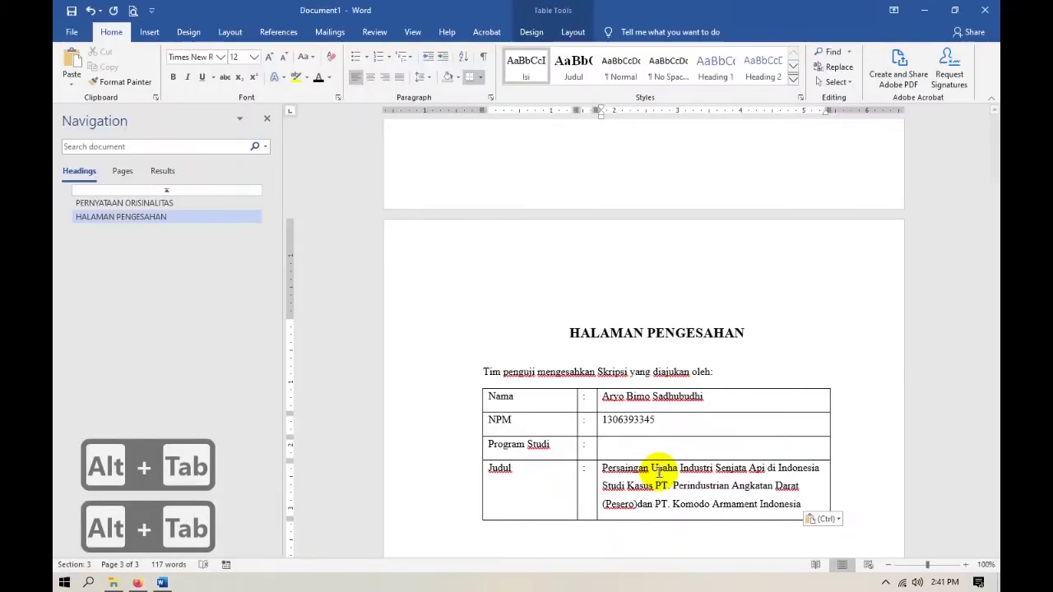
pyautogui.write('Ilm')
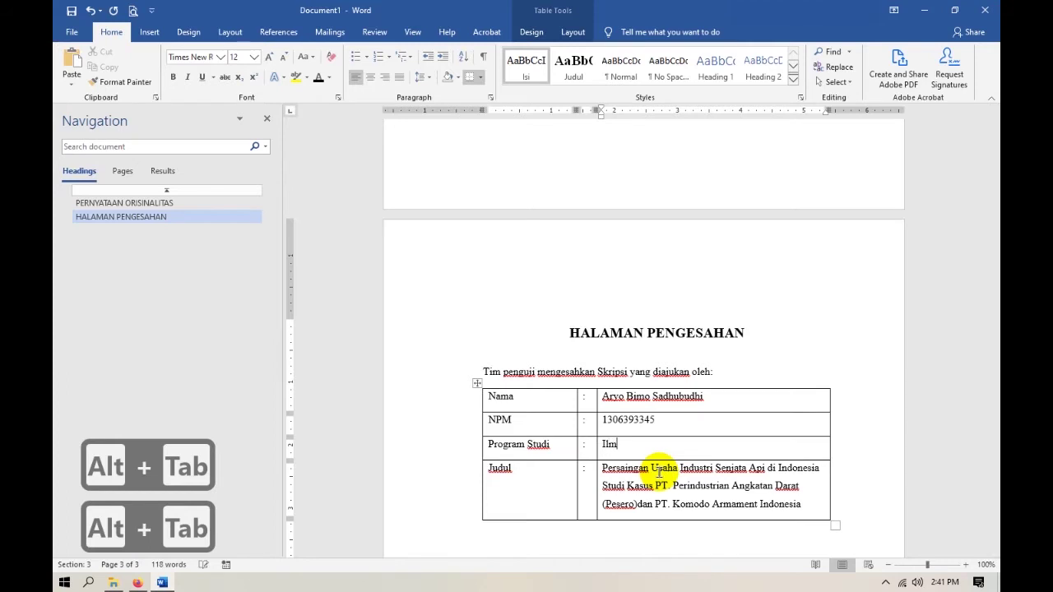
pyautogui.write('u Hukum')
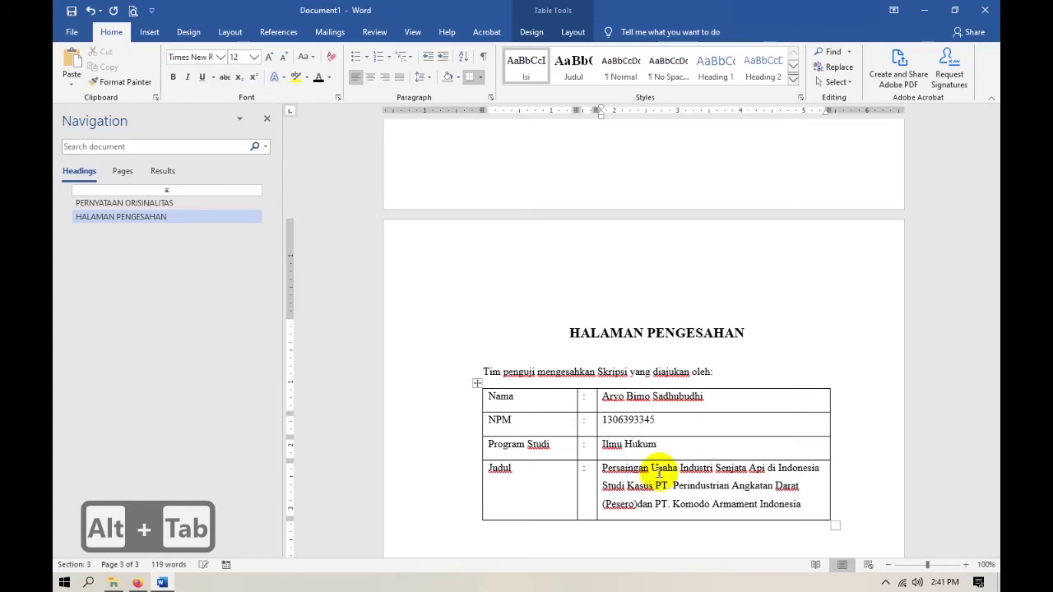
# Narrow the identity table's colon column.
pyautogui.click(680, 423)
pyautogui.scroll(-2, 608, 442)
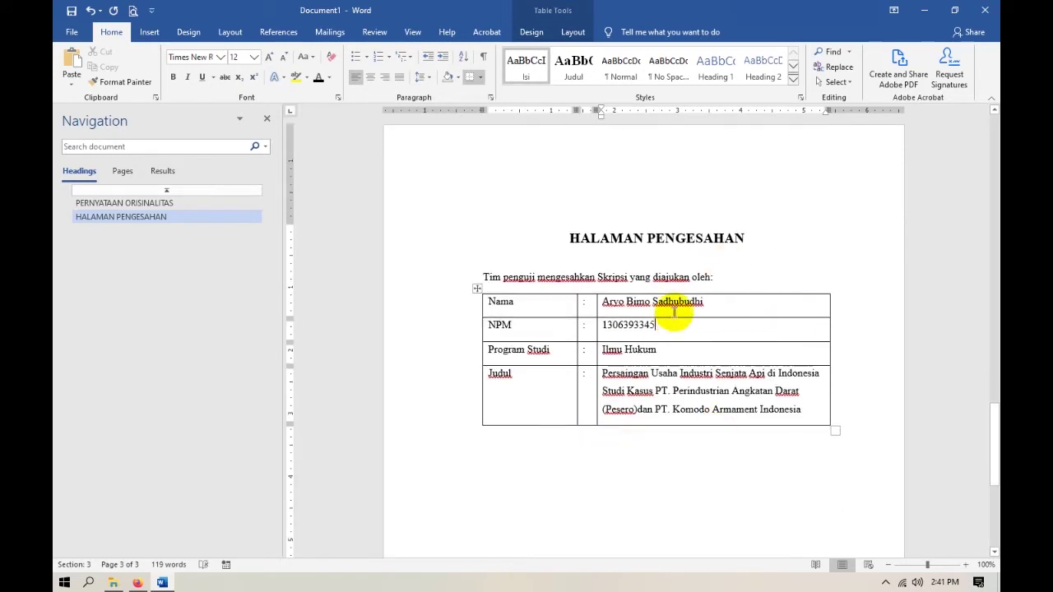
pyautogui.click(529, 328)
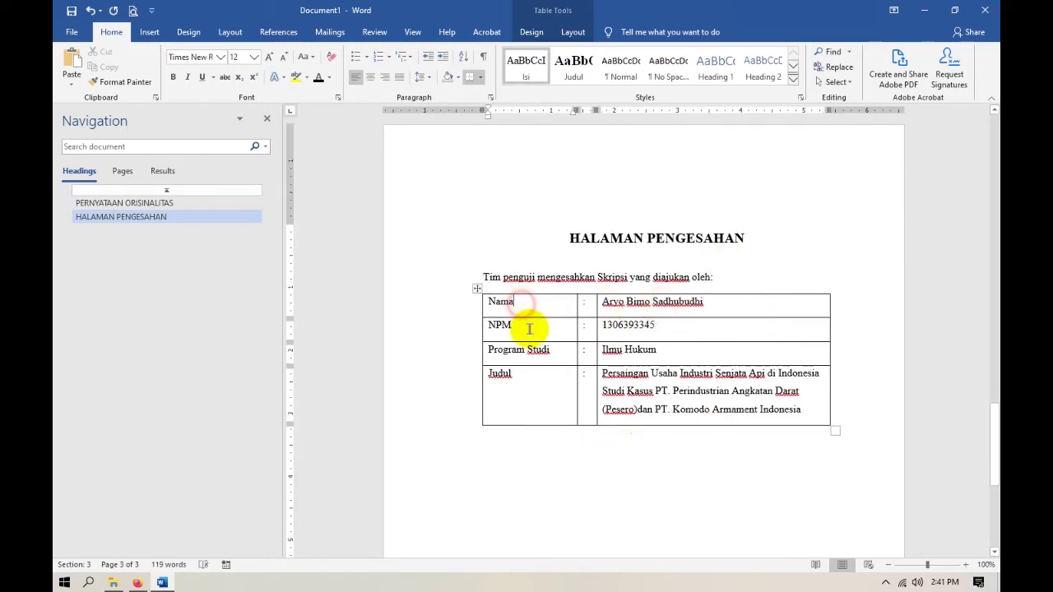
pyautogui.click(538, 395)
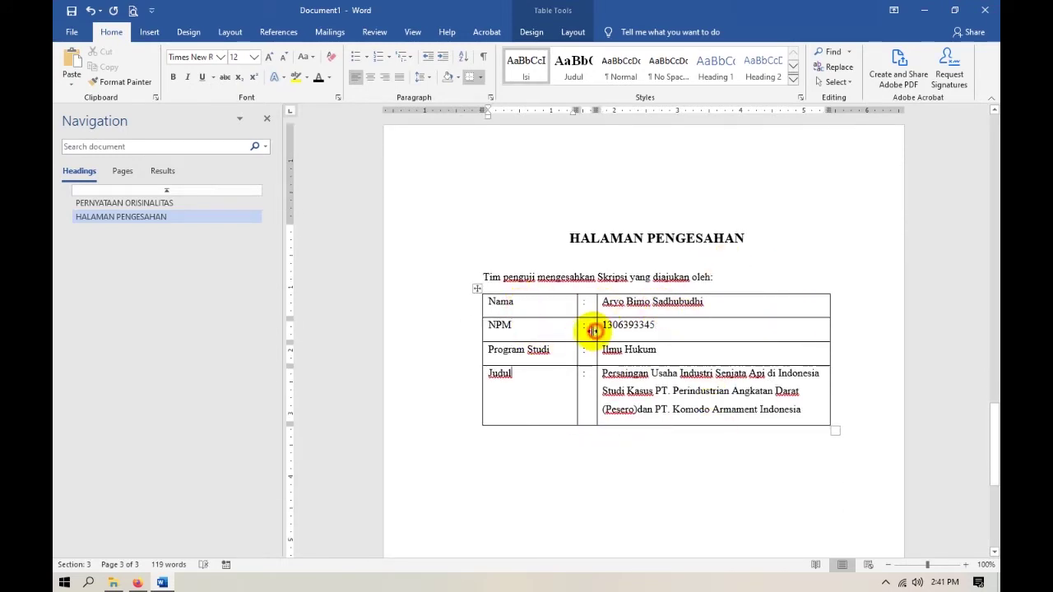
pyautogui.moveTo(593, 330); pyautogui.dragTo(587, 330)
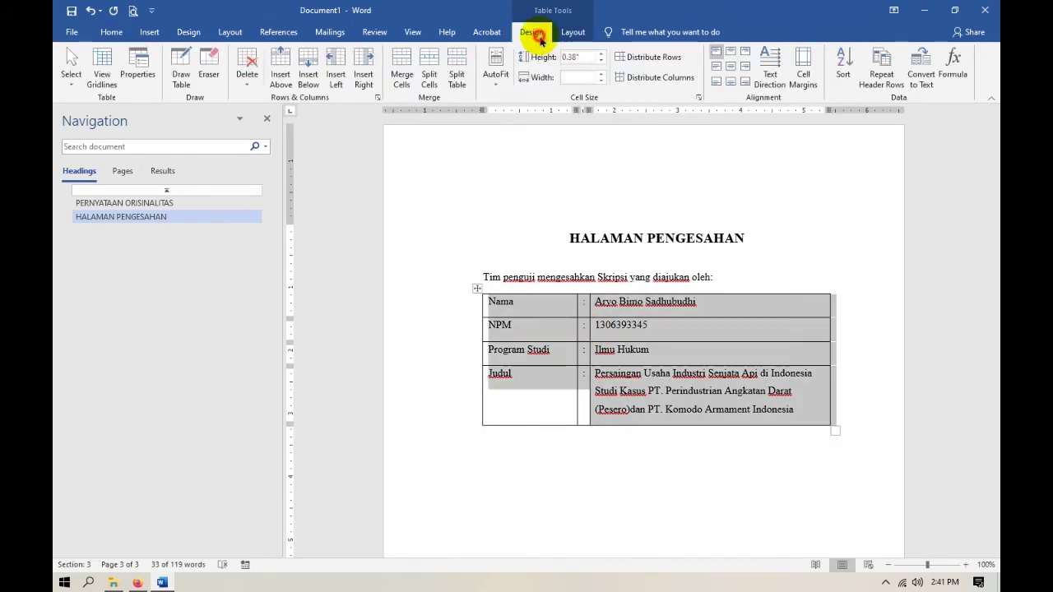
# Remove all borders from the table and move to the empty line below it.
pyautogui.click(538, 36)
pyautogui.click(108, 38)
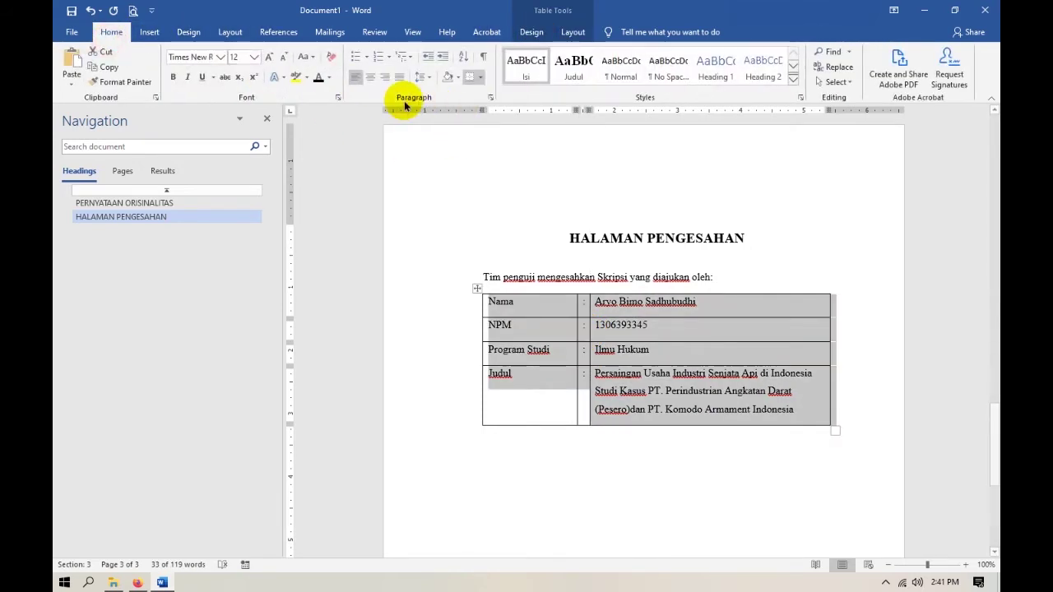
pyautogui.click(478, 77)
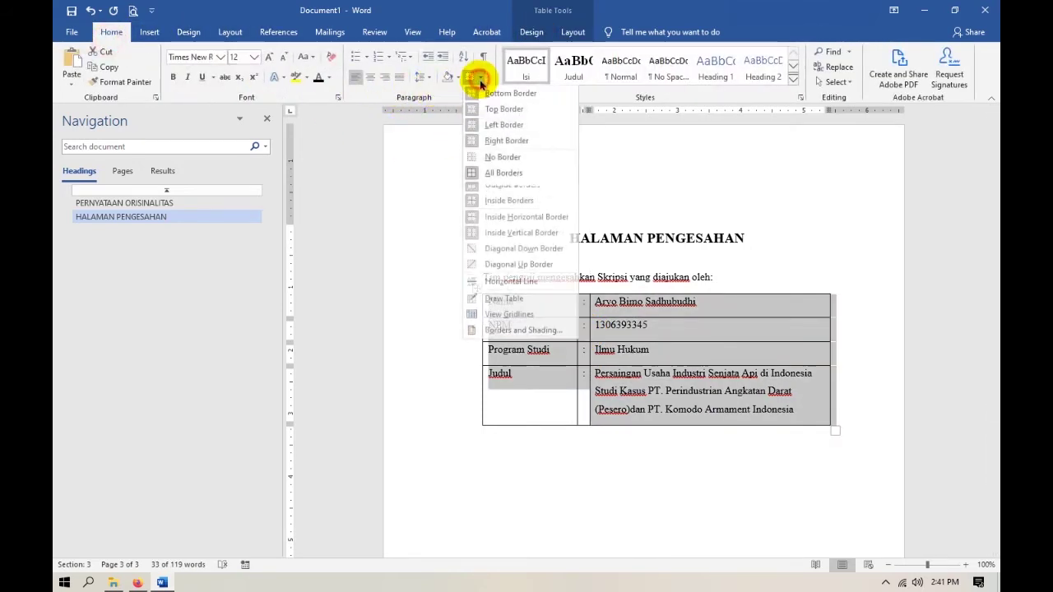
pyautogui.click(500, 157)
pyautogui.click(689, 479)
pyautogui.scroll(-2, 829, 345)
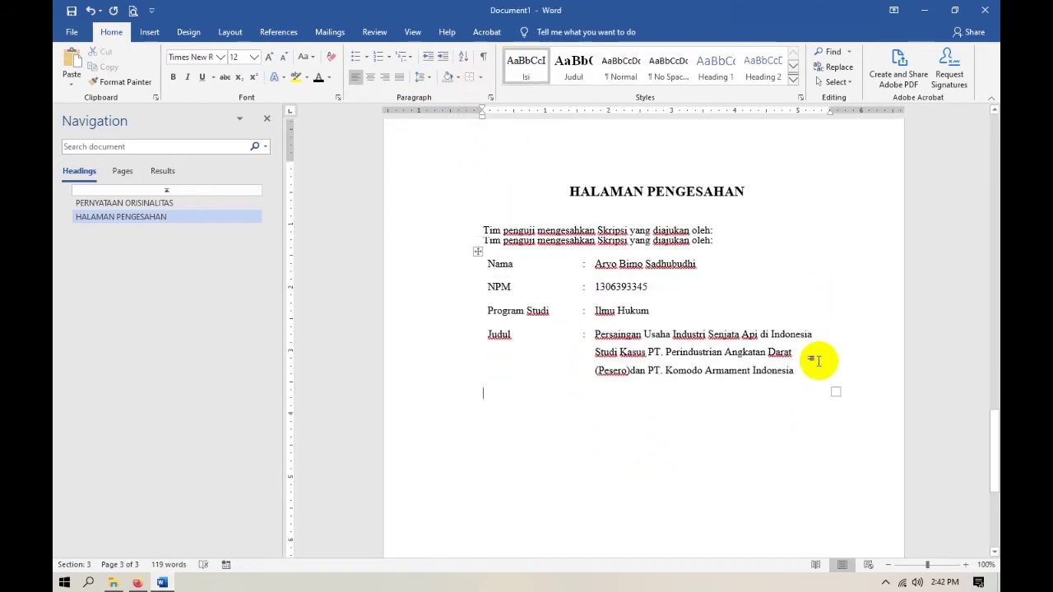
pyautogui.click(757, 411)
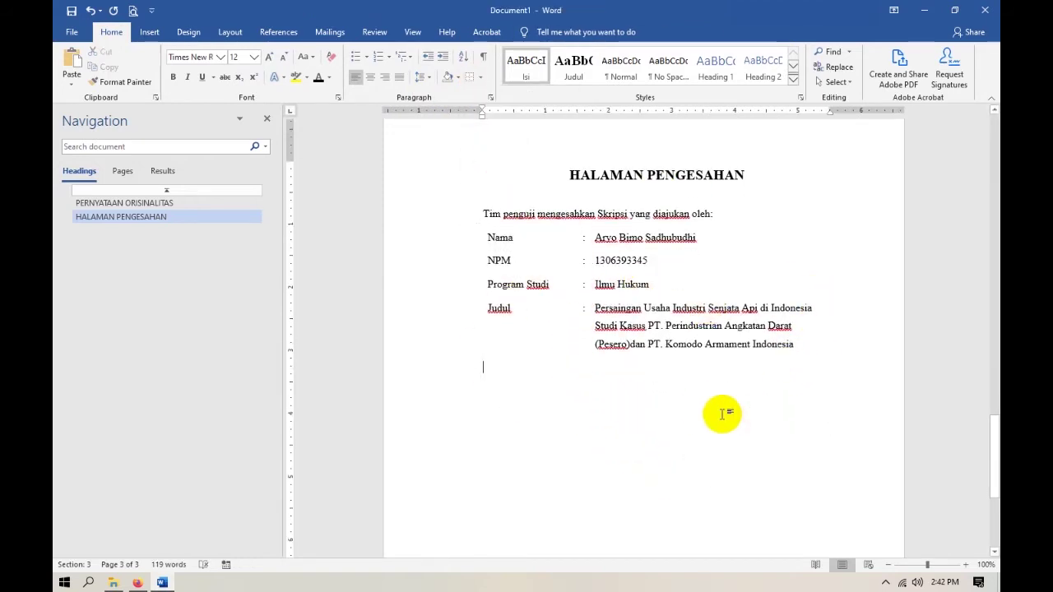
# Justify the thesis title paragraph on the approval page after checking the PDF.
pyautogui.hotkey('alt', 'Tab')
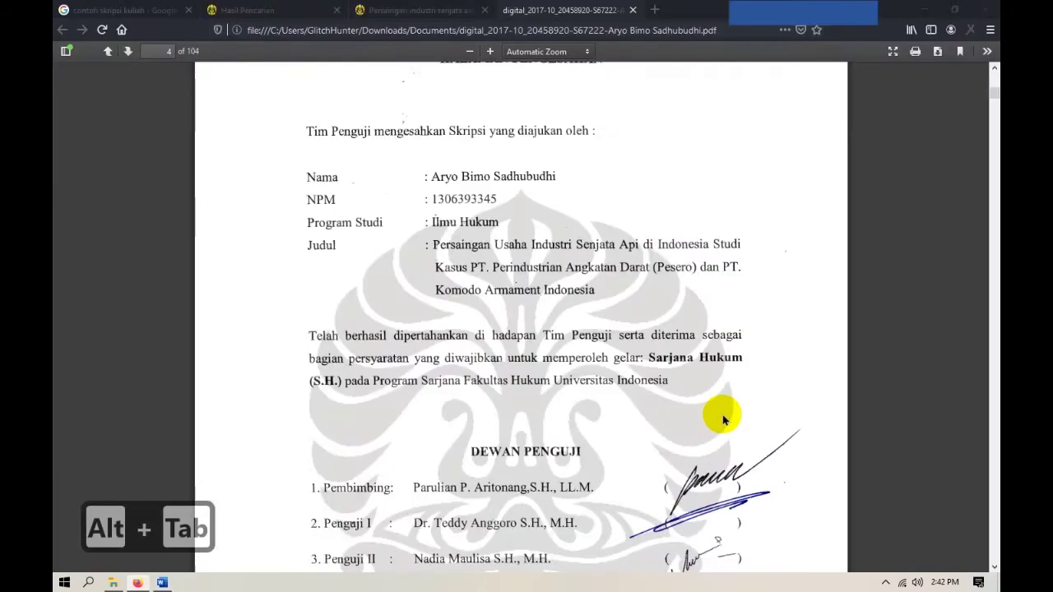
pyautogui.hotkey('alt', 'Tab')
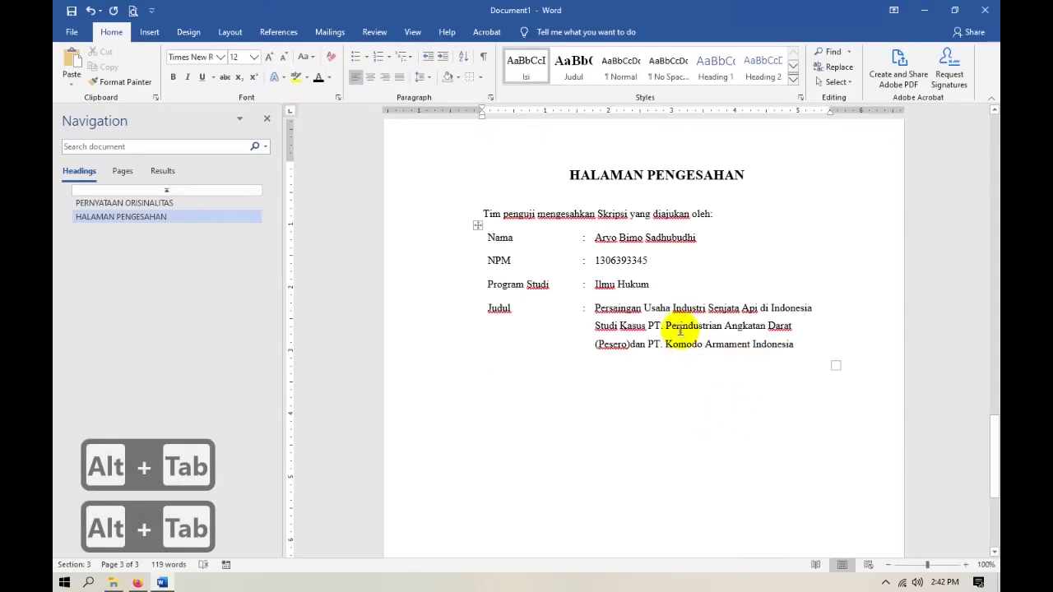
pyautogui.click(668, 311)
pyautogui.hotkey('ctrl', 'j')
pyautogui.scroll(-1, 598, 377)
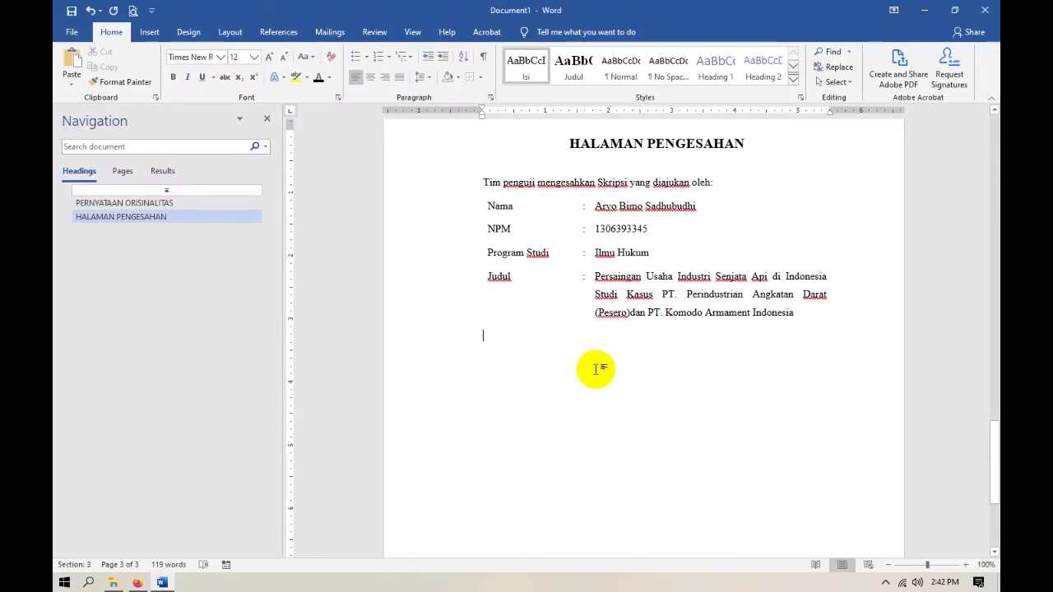
# Add the 'Telah berhasil dipertahankan' paragraph on the line below the table.
pyautogui.hotkey('alt', 'Tab')
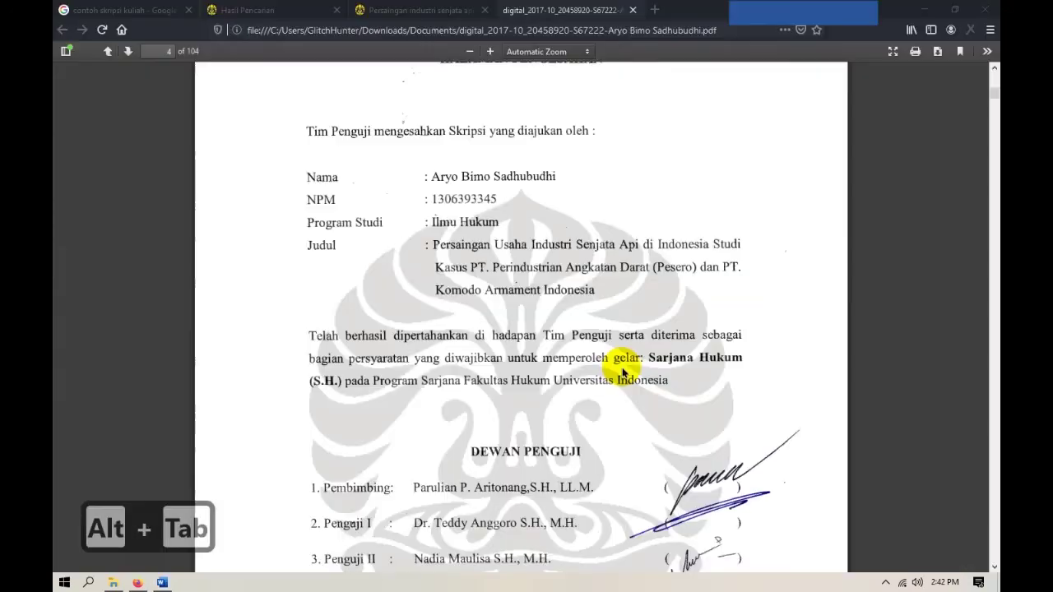
pyautogui.scroll(-3, 529, 341)
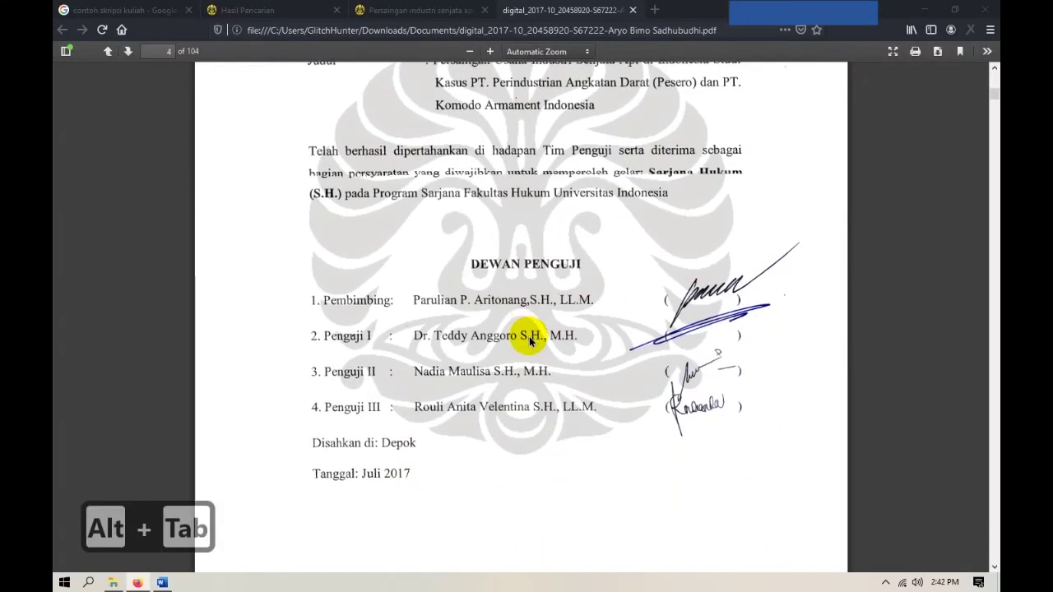
pyautogui.hotkey('alt', 'Tab')
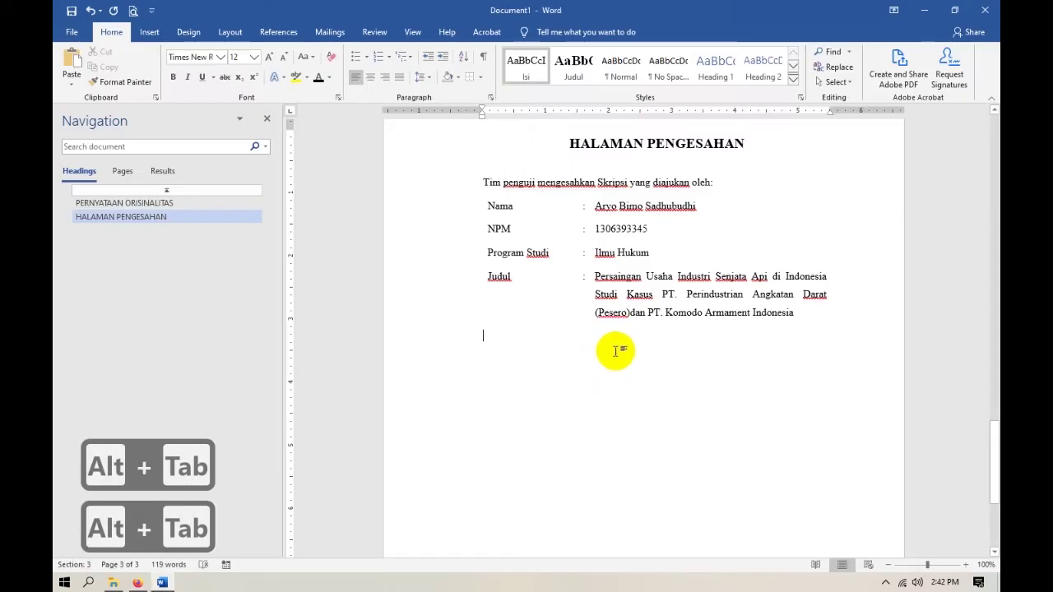
pyautogui.click(615, 351)
pyautogui.write('Te')
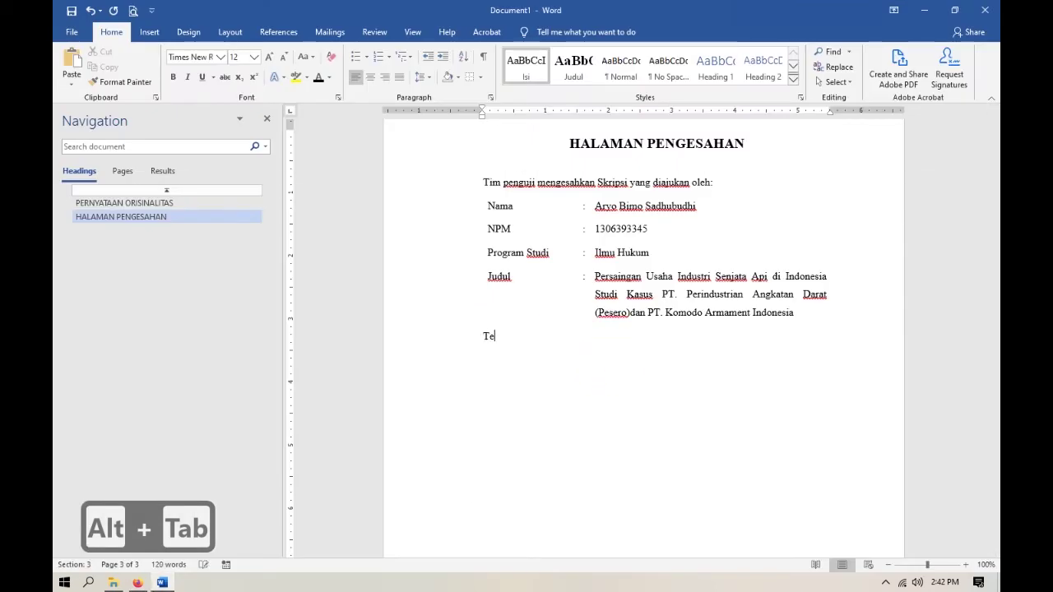
pyautogui.write('lah berhasil dipe')
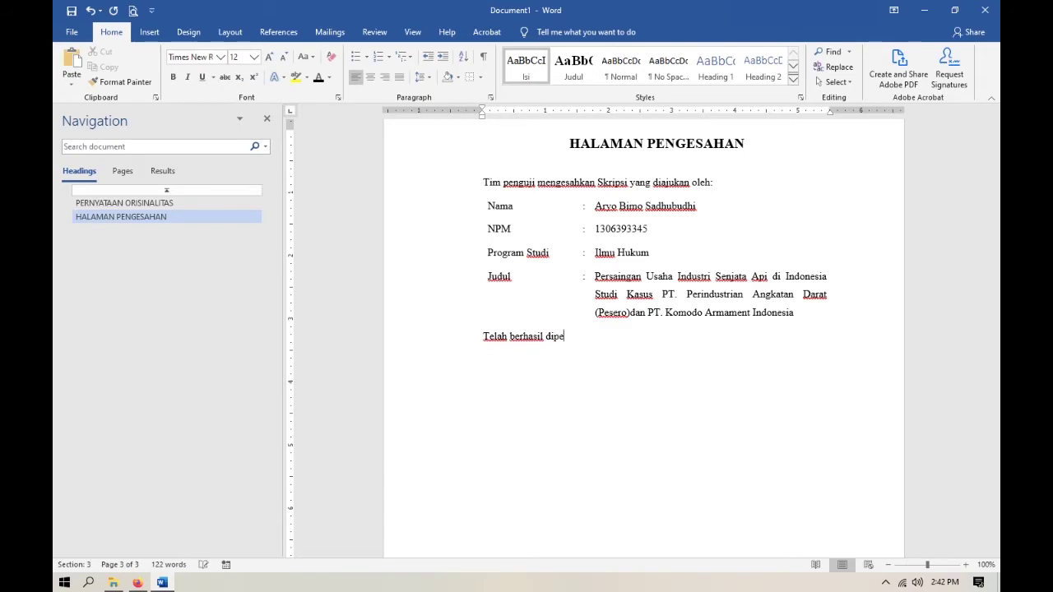
pyautogui.write('rtahankan')
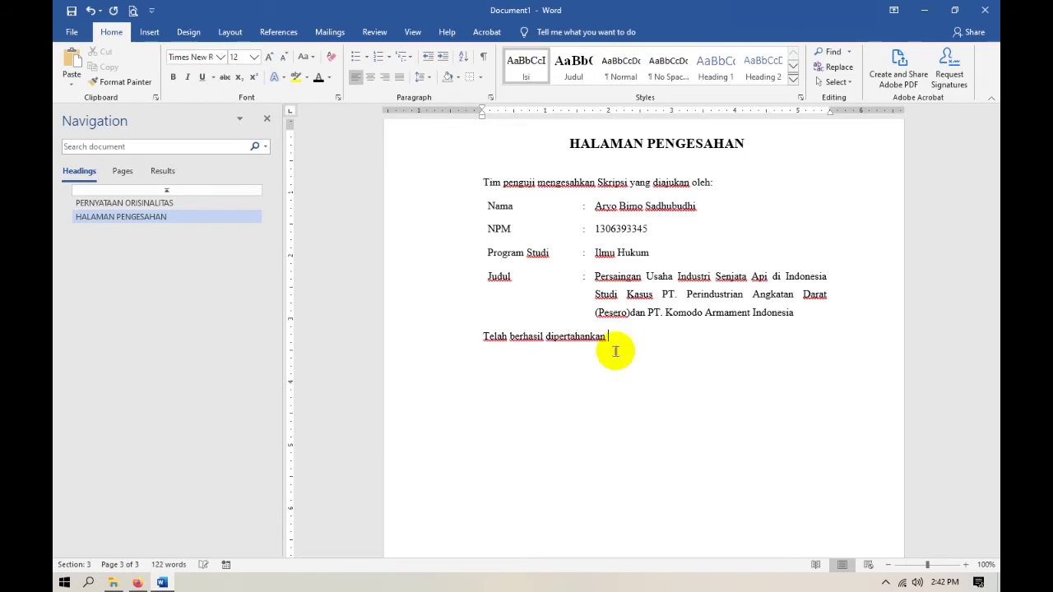
# Justify the Telah berhasil paragraph and type the new page heading PERSETUJUAN PUBLIKASI.
pyautogui.hotkey('alt', 'Tab')
pyautogui.hotkey('alt', 'Tab')
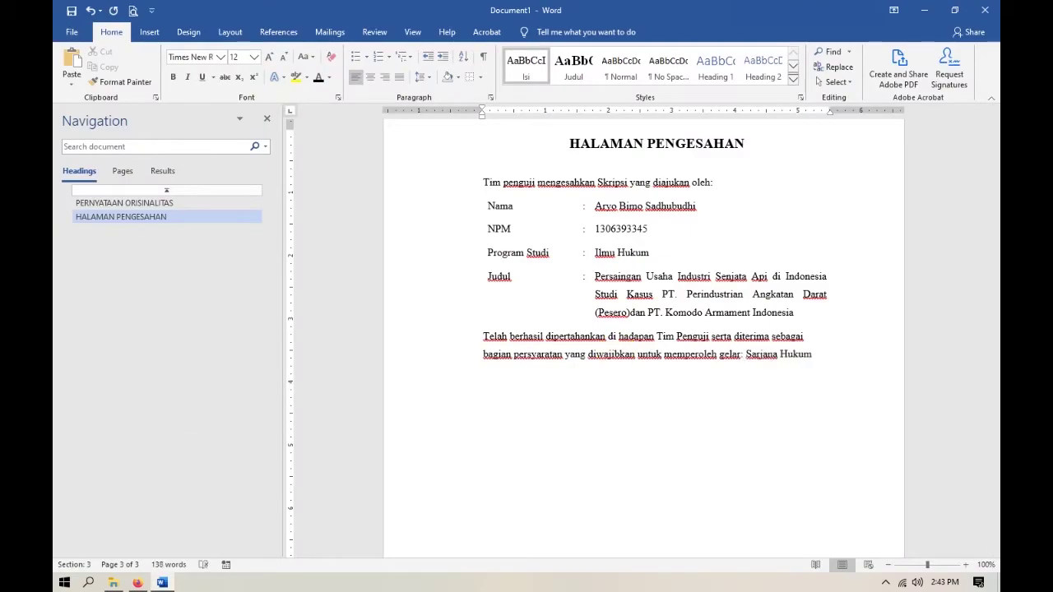
pyautogui.hotkey('ctrl', 'b')
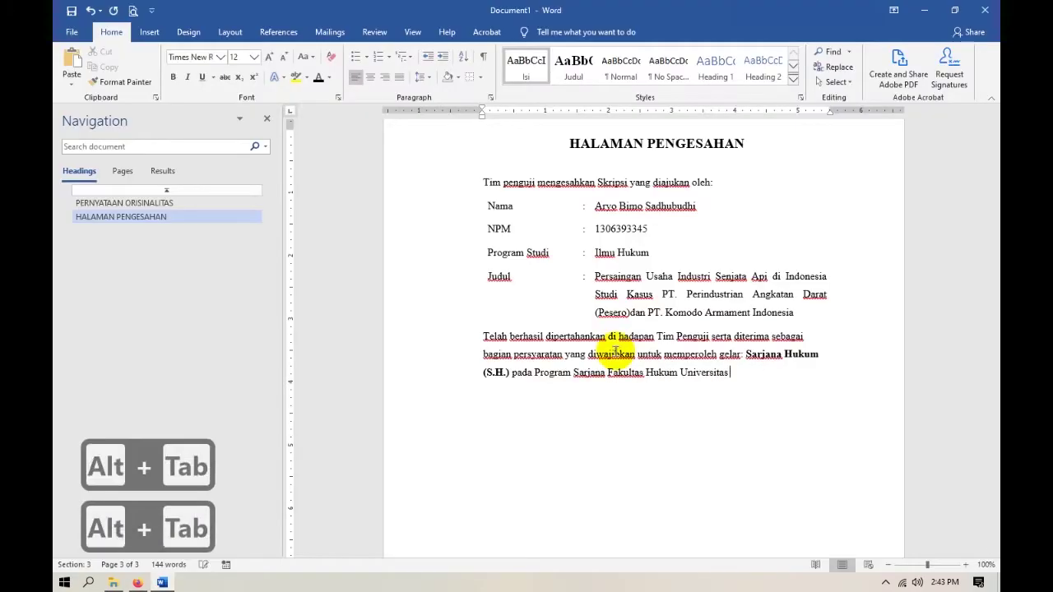
pyautogui.moveTo(630, 482); pyautogui.dragTo(430, 336)
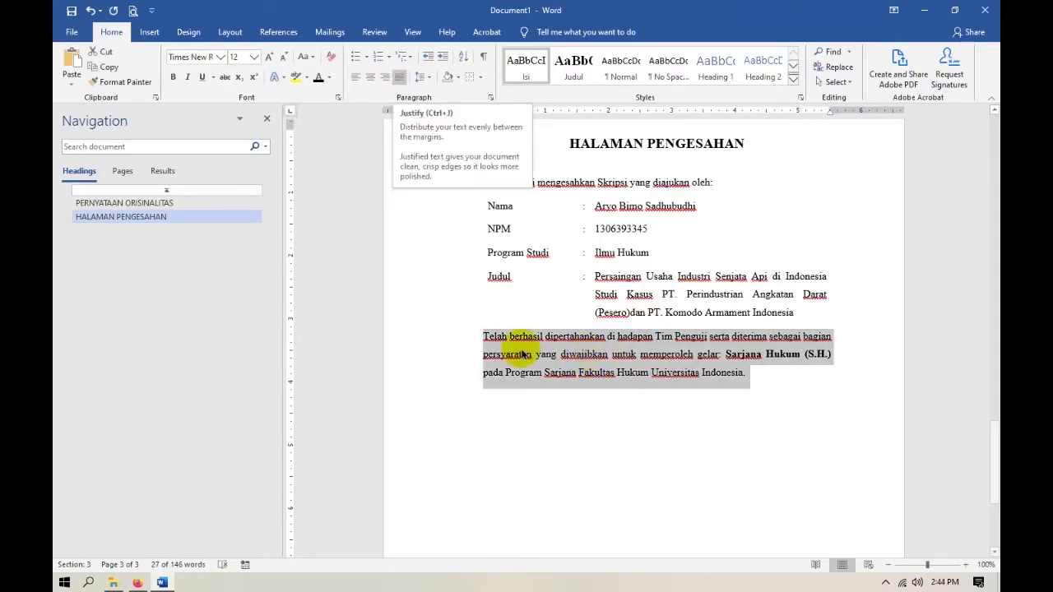
pyautogui.click(752, 403)
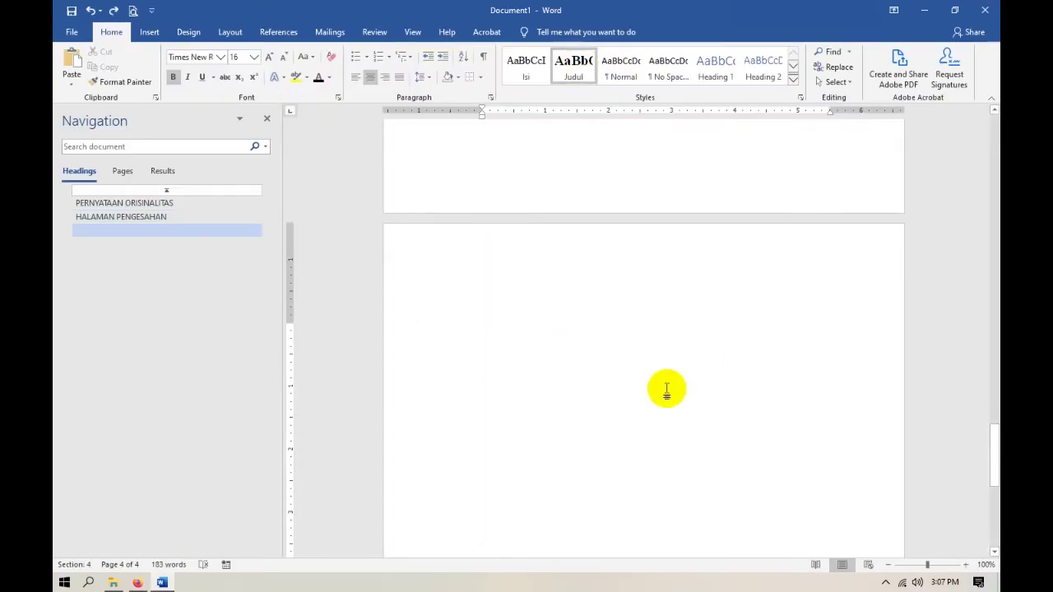
pyautogui.write('PERSETUJUAN')
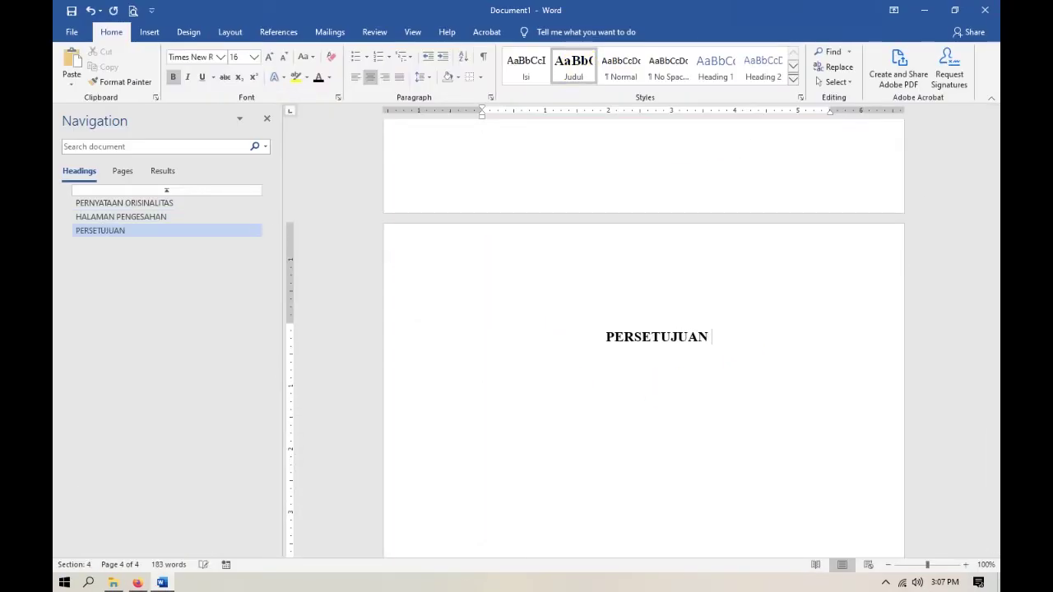
pyautogui.write(' PUBLIKASI')
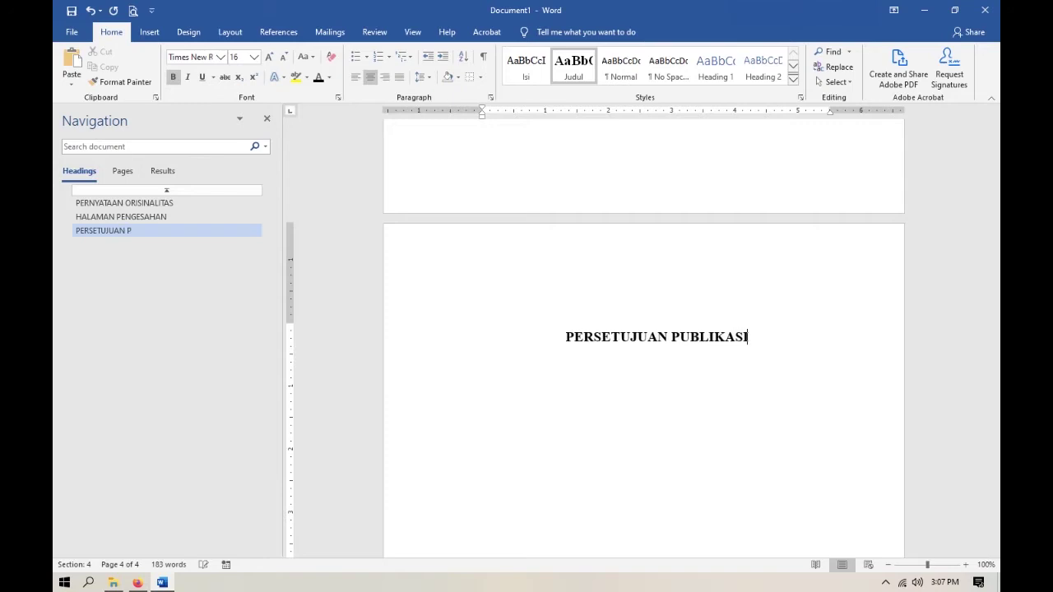
# Add a second heading line, SKRIPSI UNTUK KEPENTINGAN AKADEMIS, and check both headings in the Navigation pane.
pyautogui.press('Return')
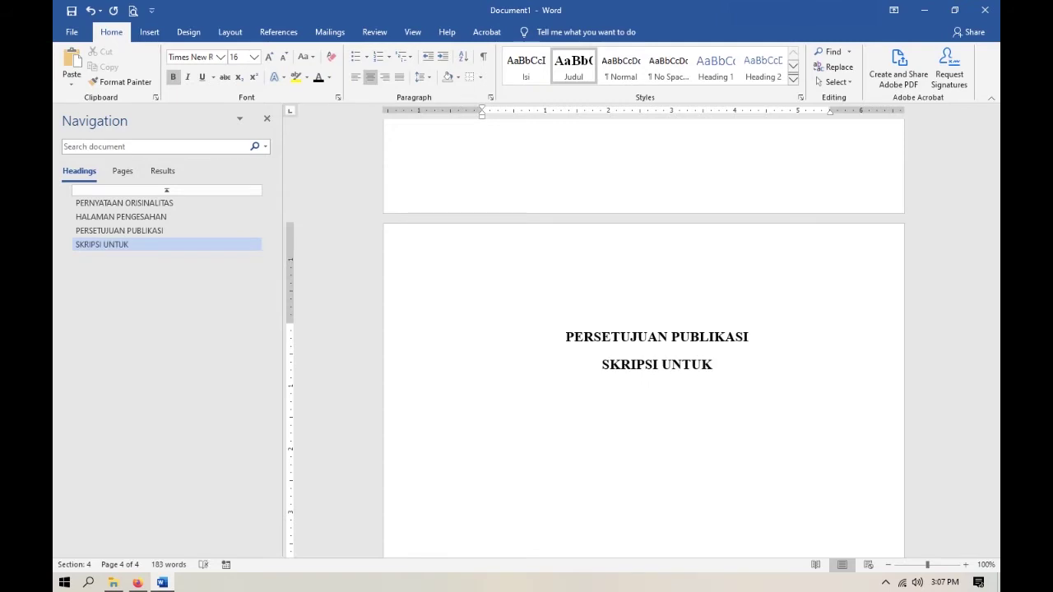
pyautogui.write('SKRIPSI UNTUK KEPE')
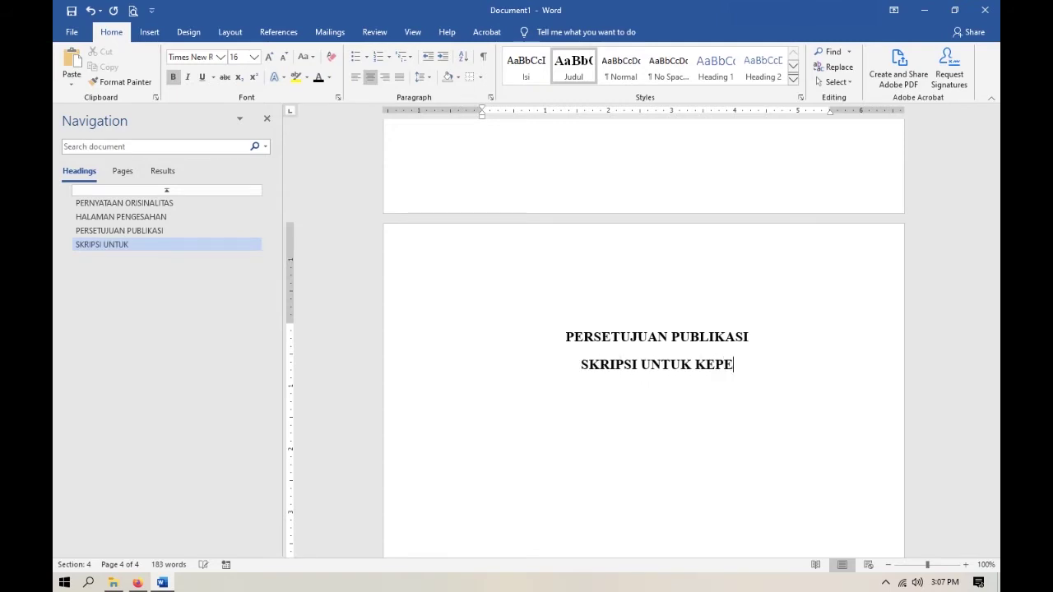
pyautogui.write('NTINGAN AKADEMIS')
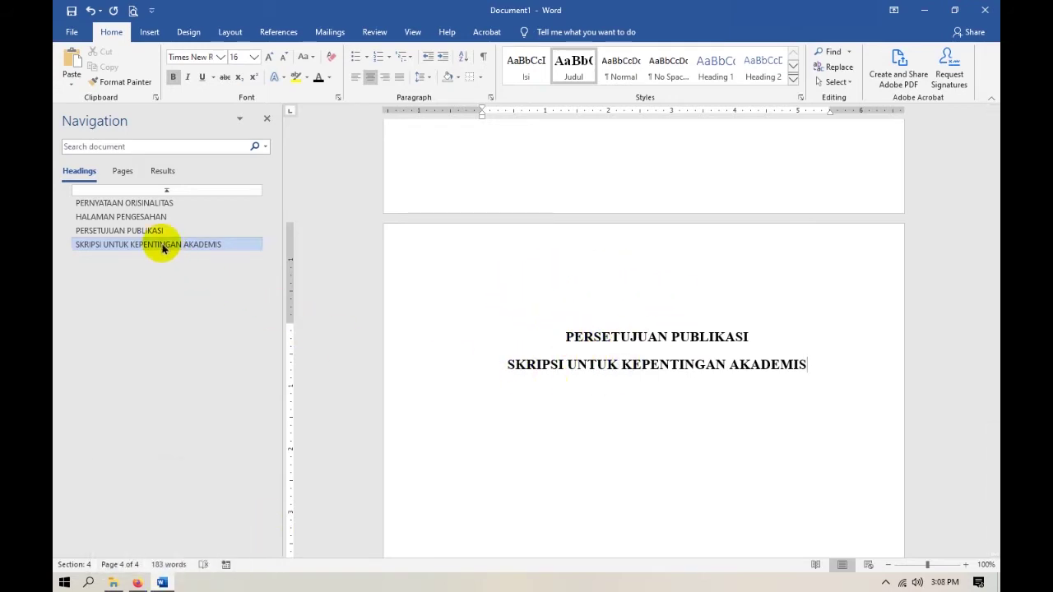
pyautogui.click(105, 232)
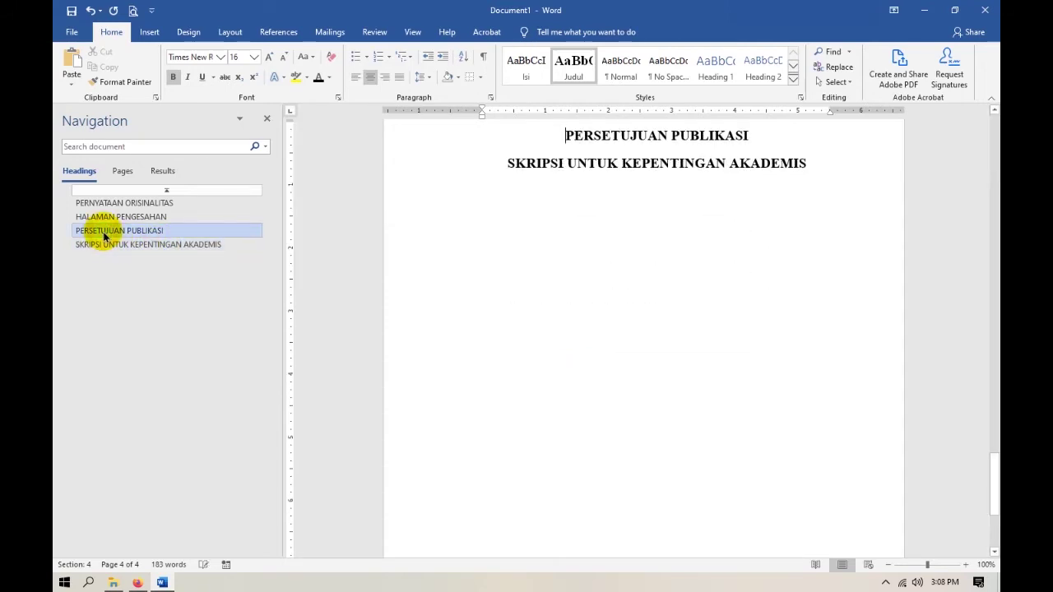
pyautogui.click(121, 246)
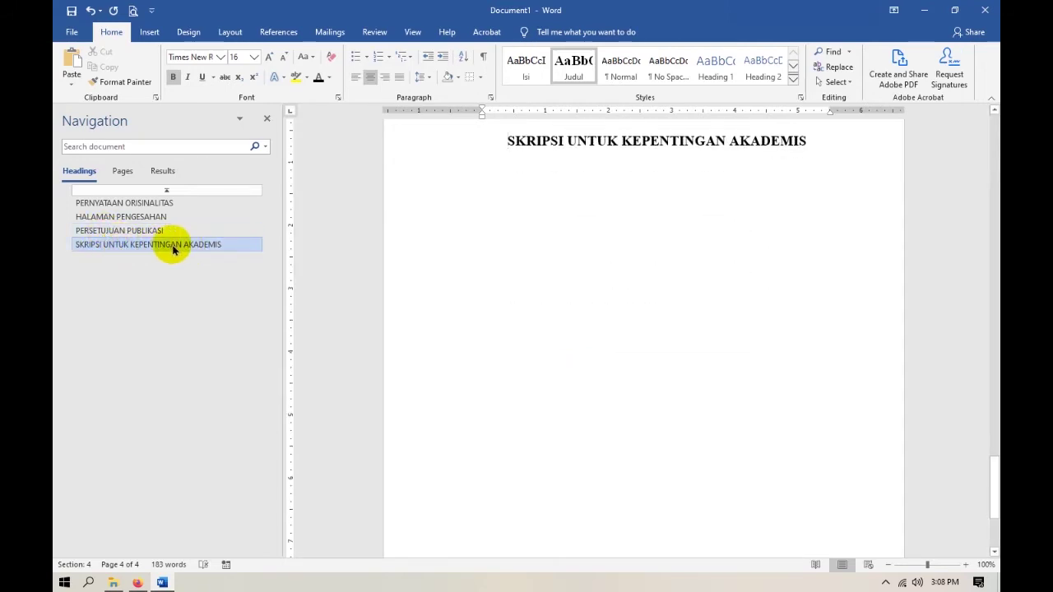
pyautogui.scroll(3, 488, 315)
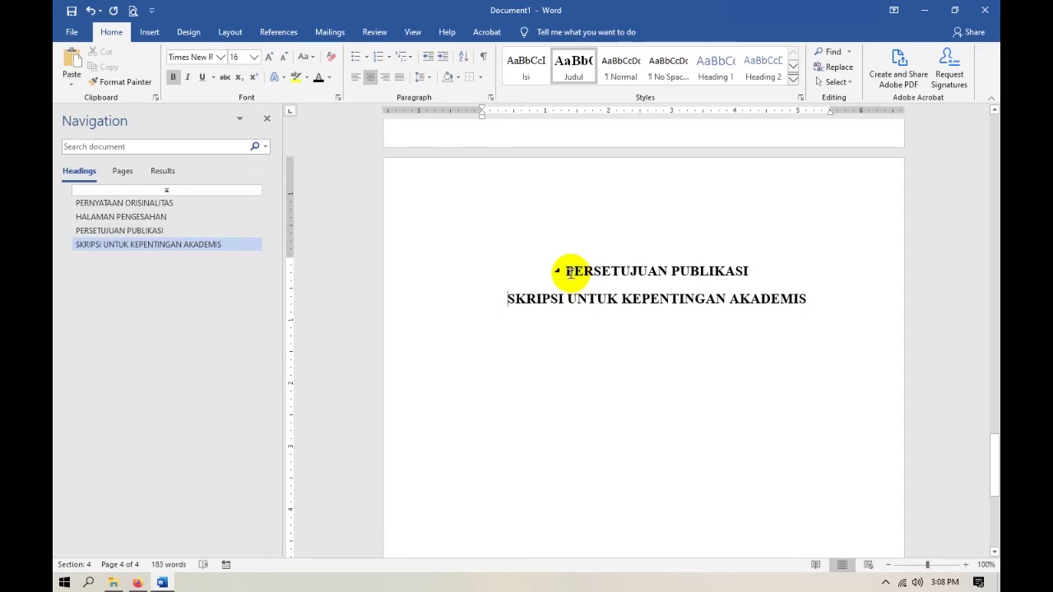
# Merge SKRIPSI UNTUK KEPENTINGAN AKADEMIS into the title heading using a line break, then select both lines.
pyautogui.click(505, 298)
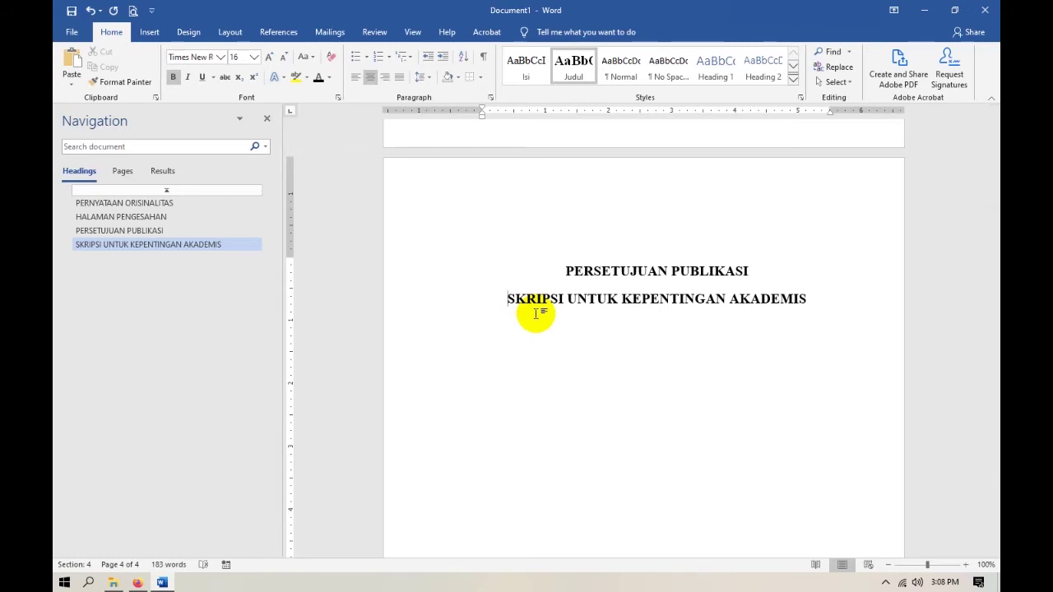
pyautogui.press('BackSpace')
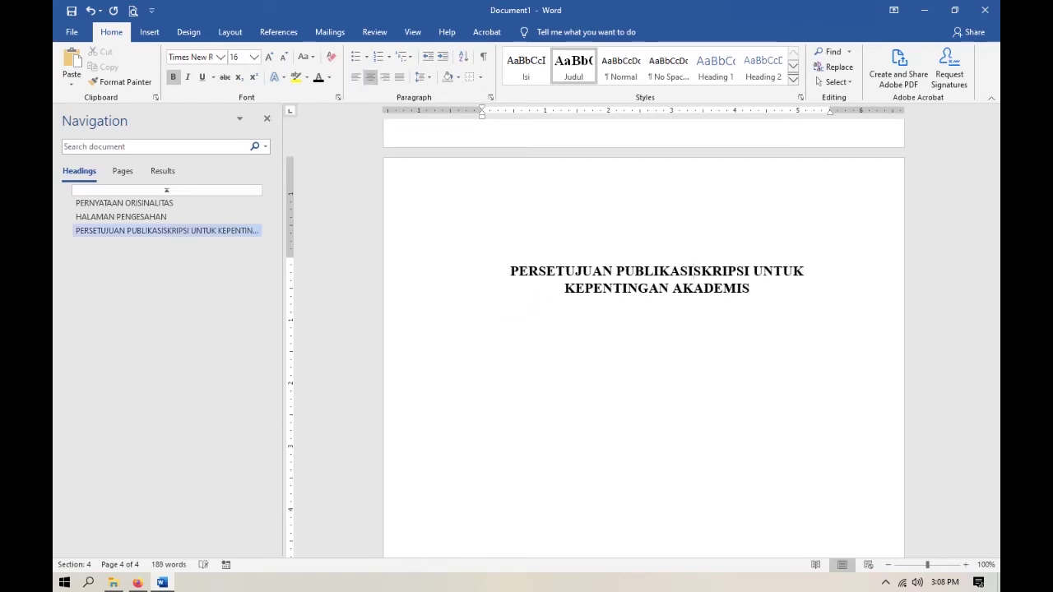
pyautogui.hotkey('shift', 'Return')
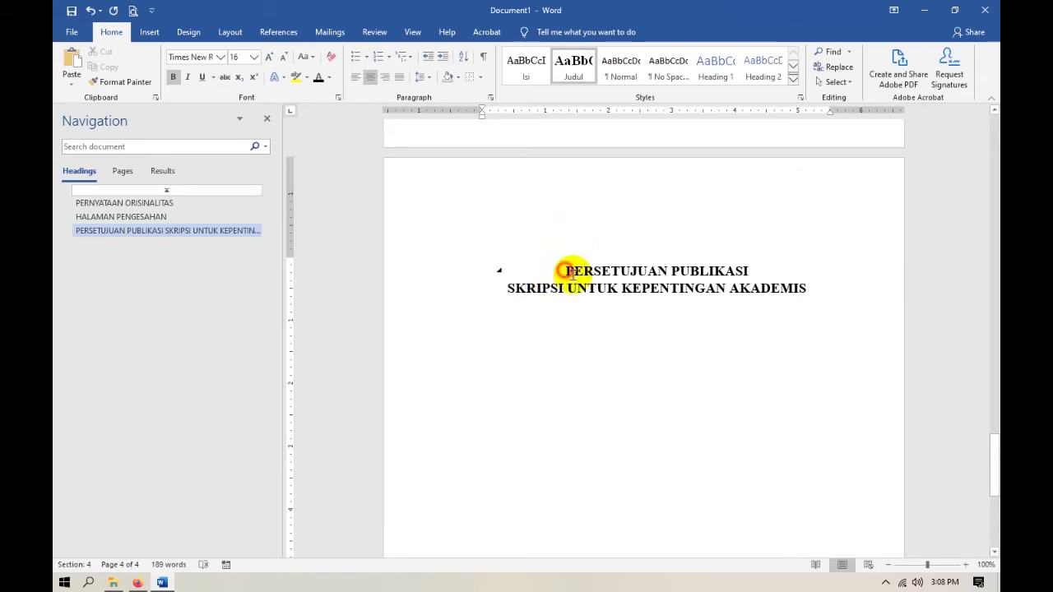
pyautogui.moveTo(568, 272); pyautogui.dragTo(808, 288)
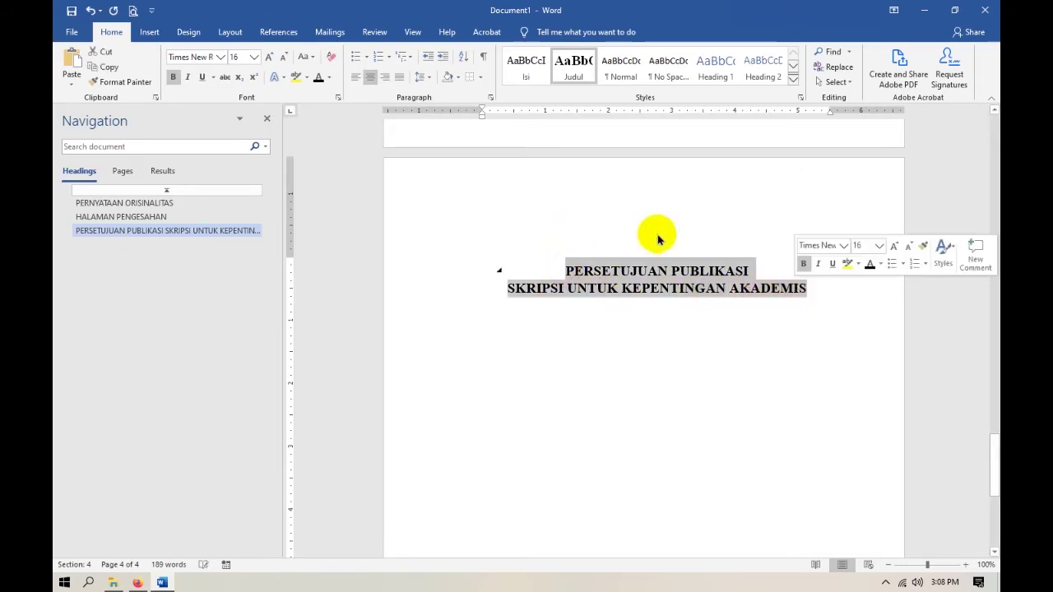
pyautogui.moveTo(568, 271); pyautogui.dragTo(810, 288)
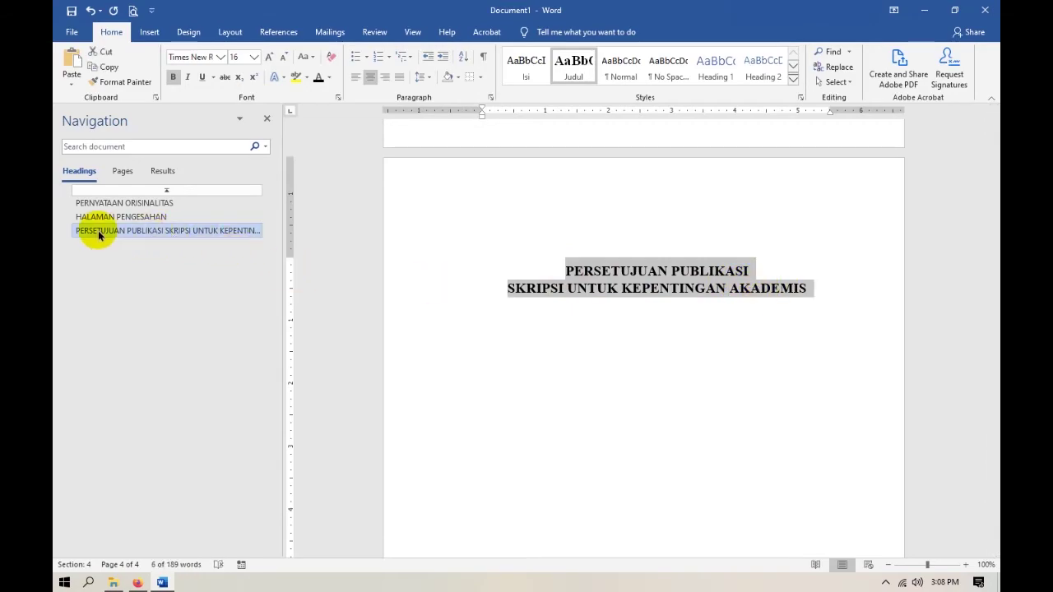
# Undo the last change and copy the two selected title lines.
pyautogui.hotkey('ctrl', 'z')
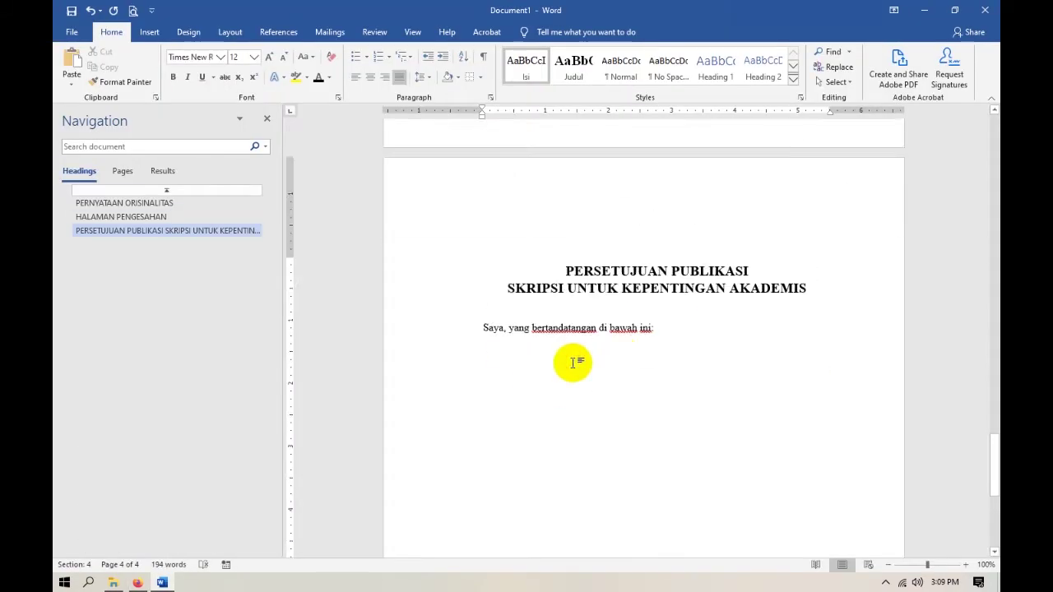
pyautogui.hotkey('ctrl', 'c')
pyautogui.hotkey('alt', 'Tab')
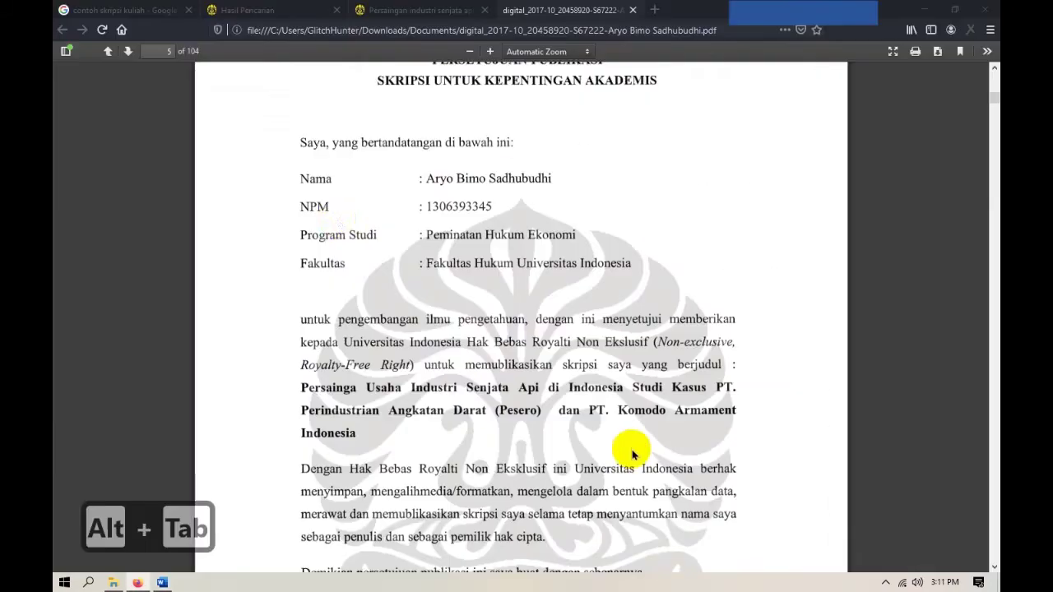
pyautogui.hotkey('alt', 'Tab')
# Insert a Next Page section break to create a blank fifth page after Yang Menyetujui.
pyautogui.click(220, 52)
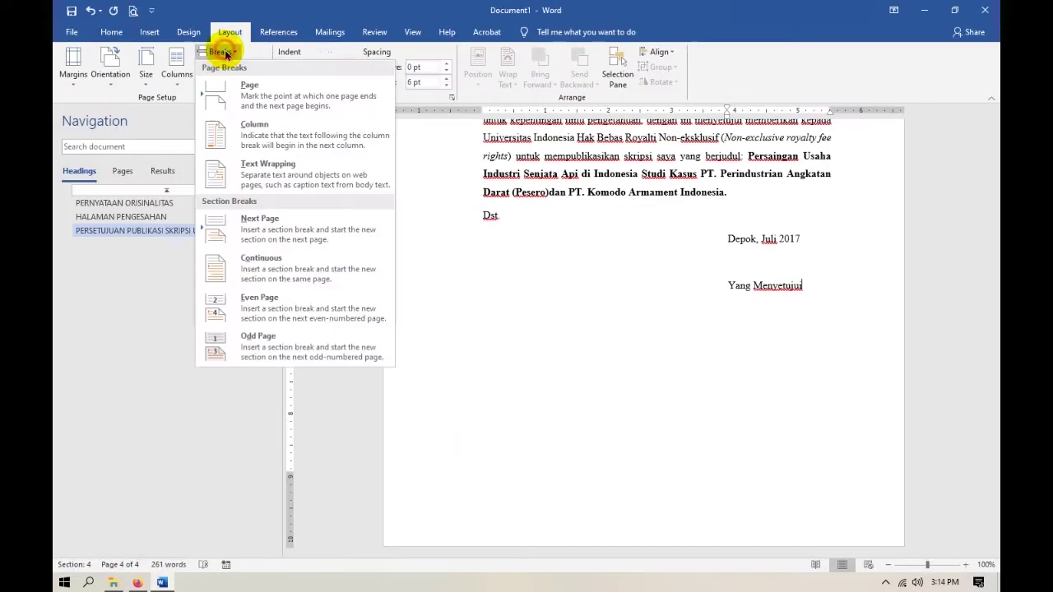
pyautogui.click(271, 228)
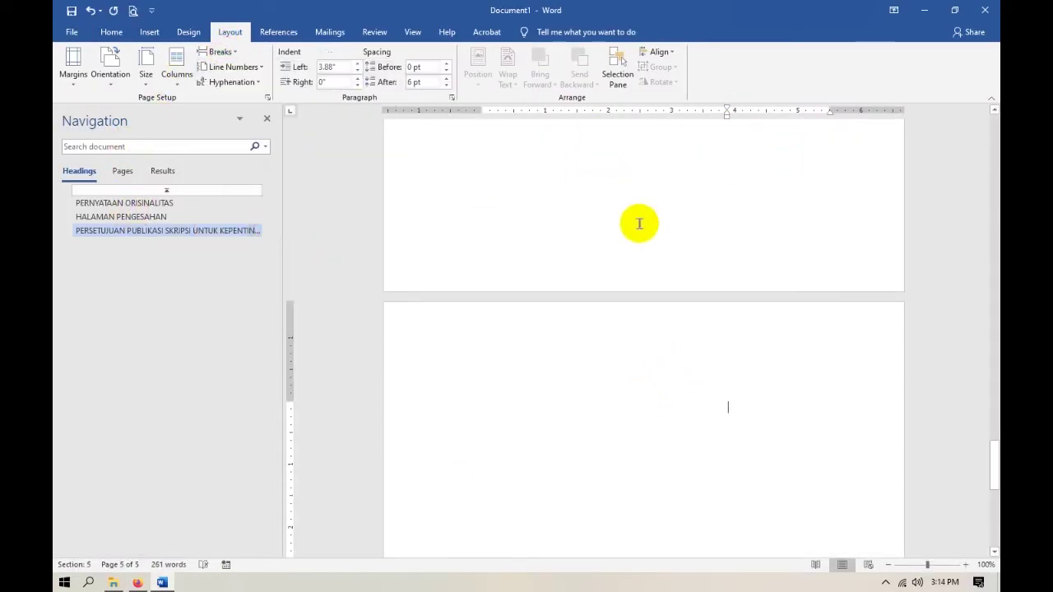
pyautogui.press('Up')
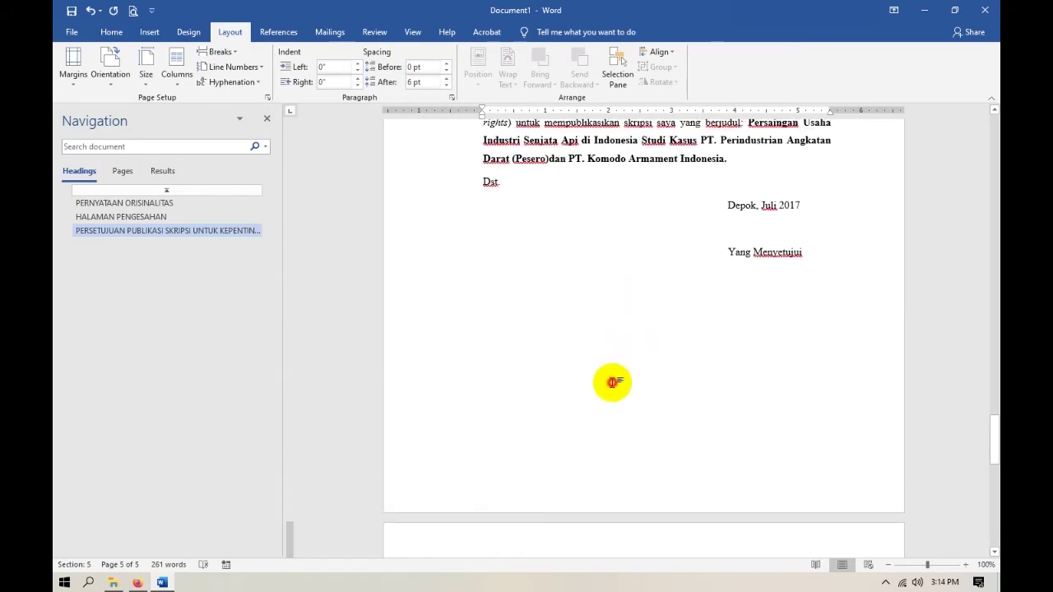
pyautogui.press('Down')
pyautogui.scroll(-1, 587, 420)
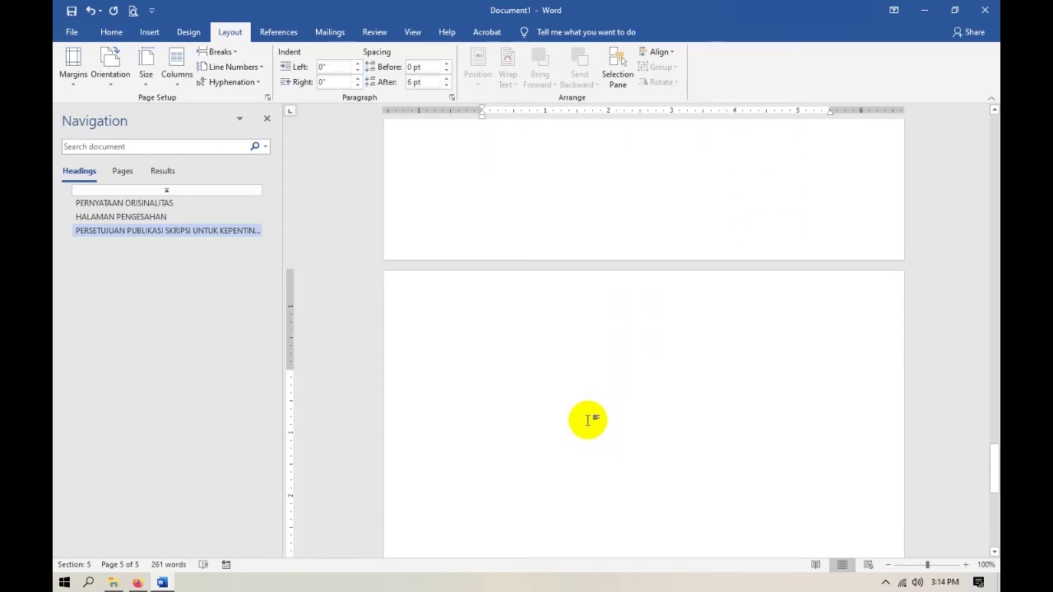
pyautogui.hotkey('alt', 'Tab')
# Head page 5 ABSTRAK in the Judul title style after reviewing the PDF's abstract.
pyautogui.scroll(-5, 463, 341)
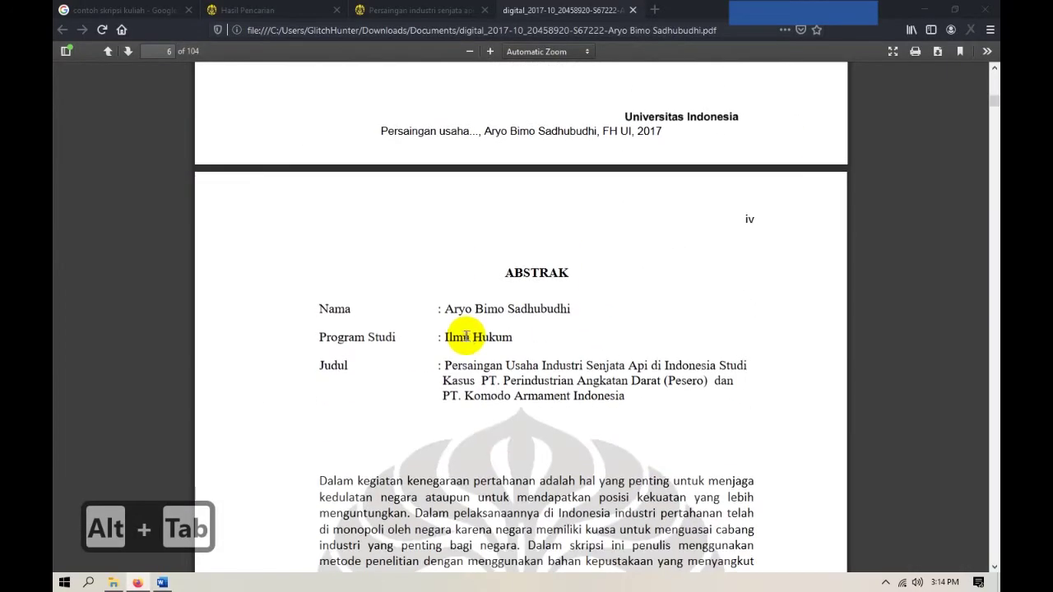
pyautogui.scroll(-10, 465, 335)
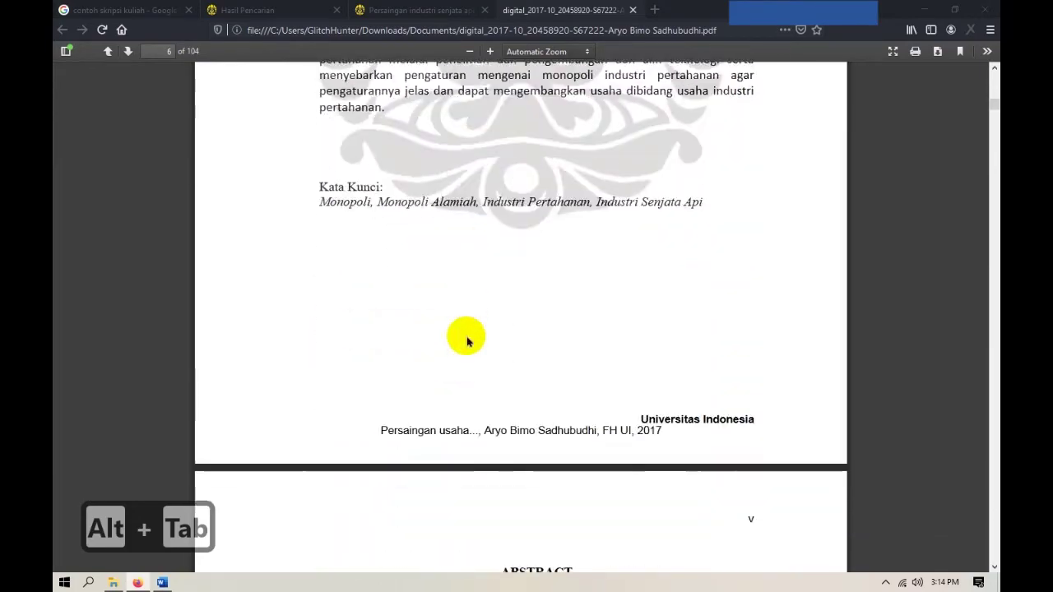
pyautogui.scroll(10, 466, 335)
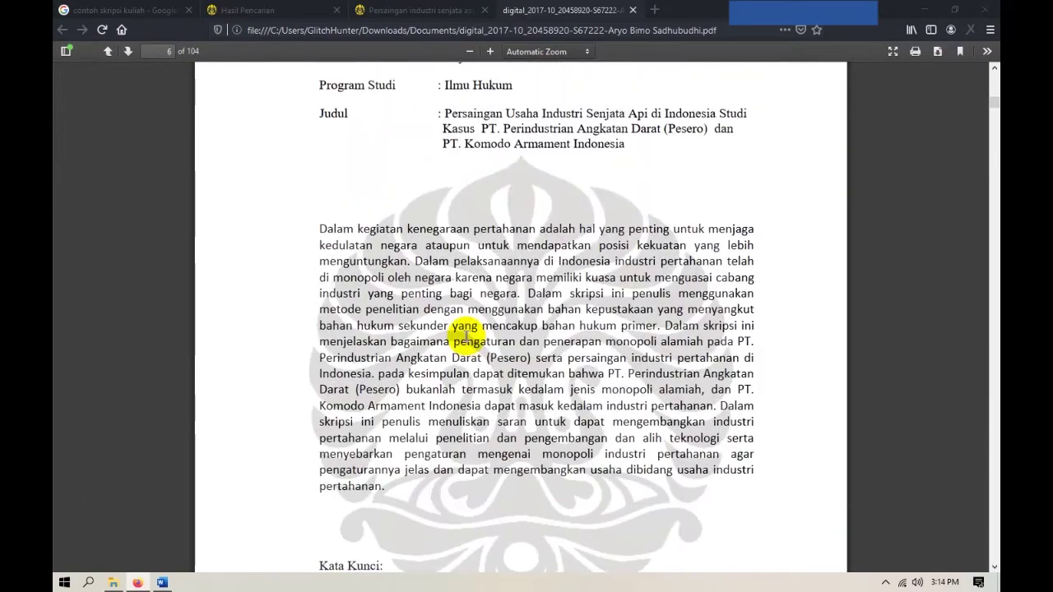
pyautogui.scroll(-3, 463, 313)
pyautogui.hotkey('alt', 'Tab')
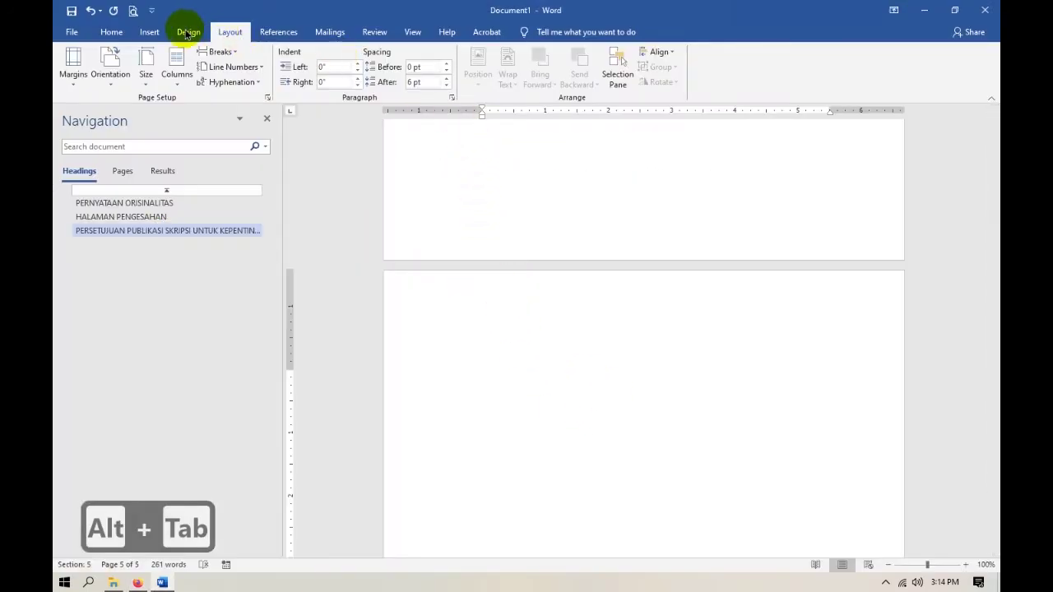
pyautogui.click(115, 33)
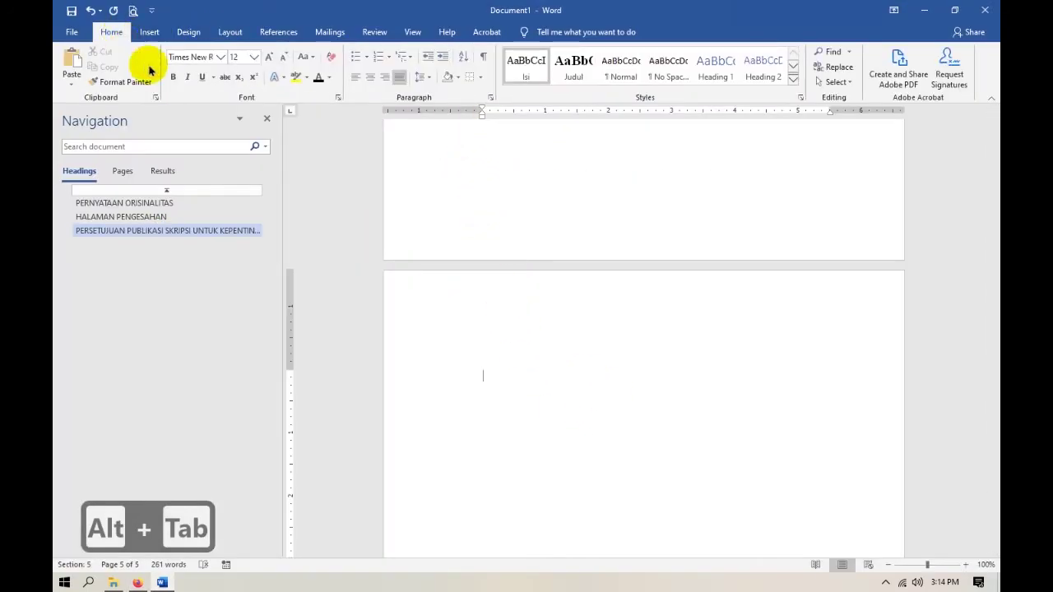
pyautogui.click(574, 66)
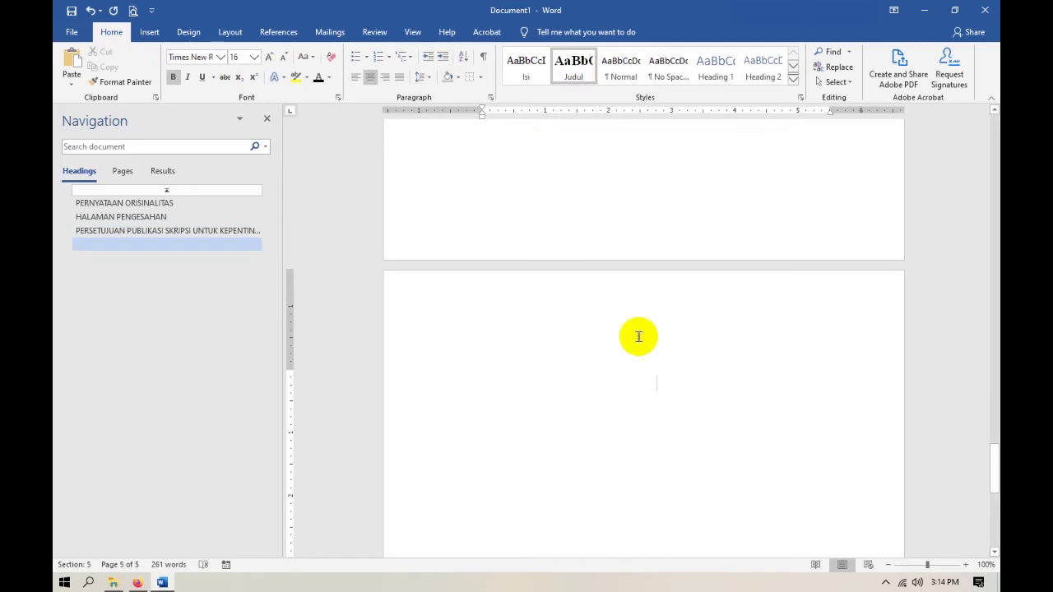
pyautogui.write('ABSTRAK')
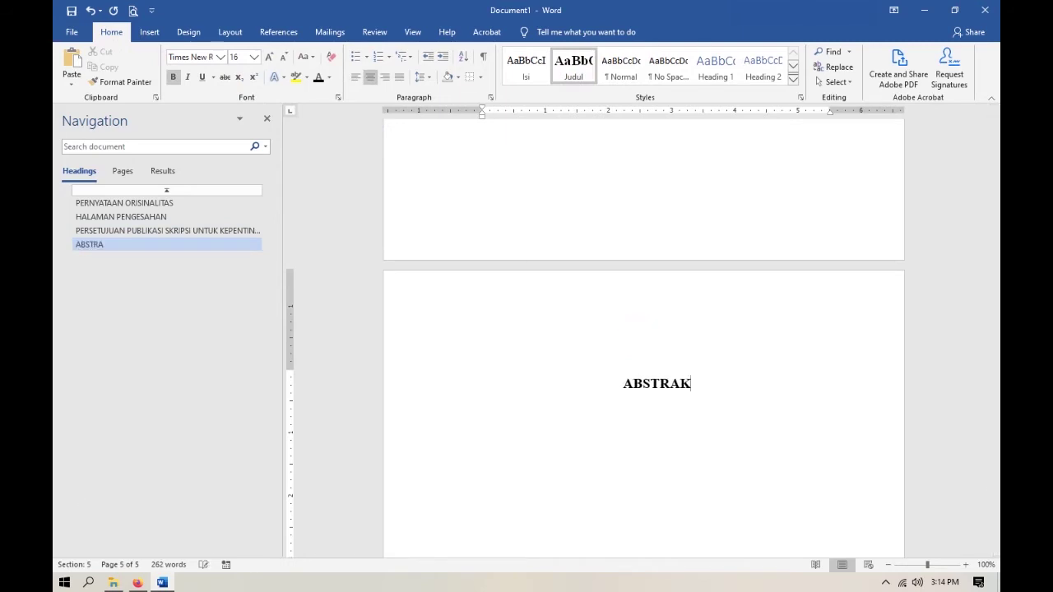
pyautogui.scroll(-3, 650, 353)
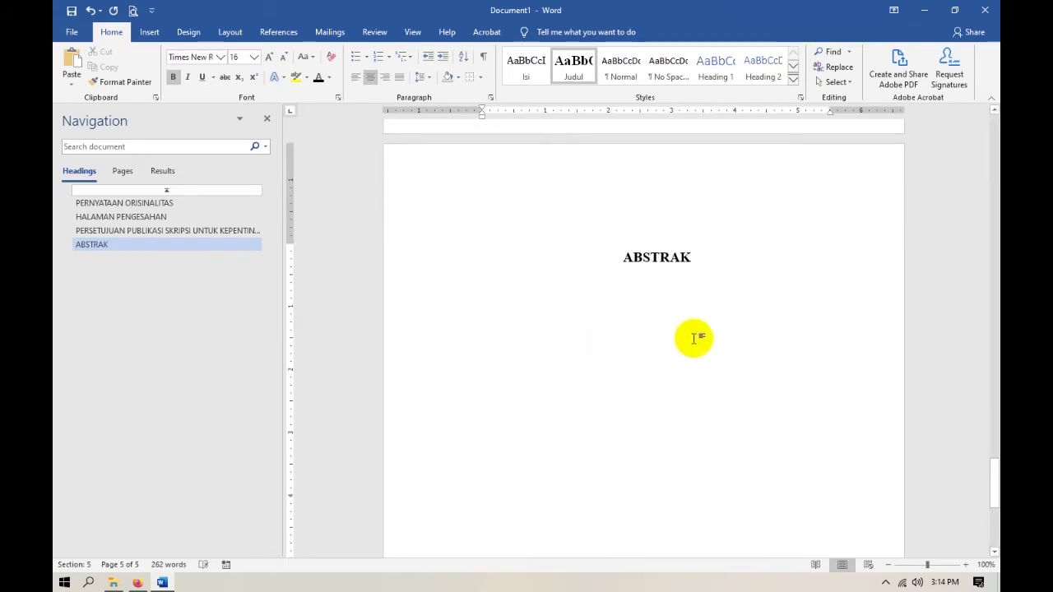
# Add the line DALAM BAHASA INDONESIA beneath it in the Isi body style.
pyautogui.press('Return')
pyautogui.click(530, 65)
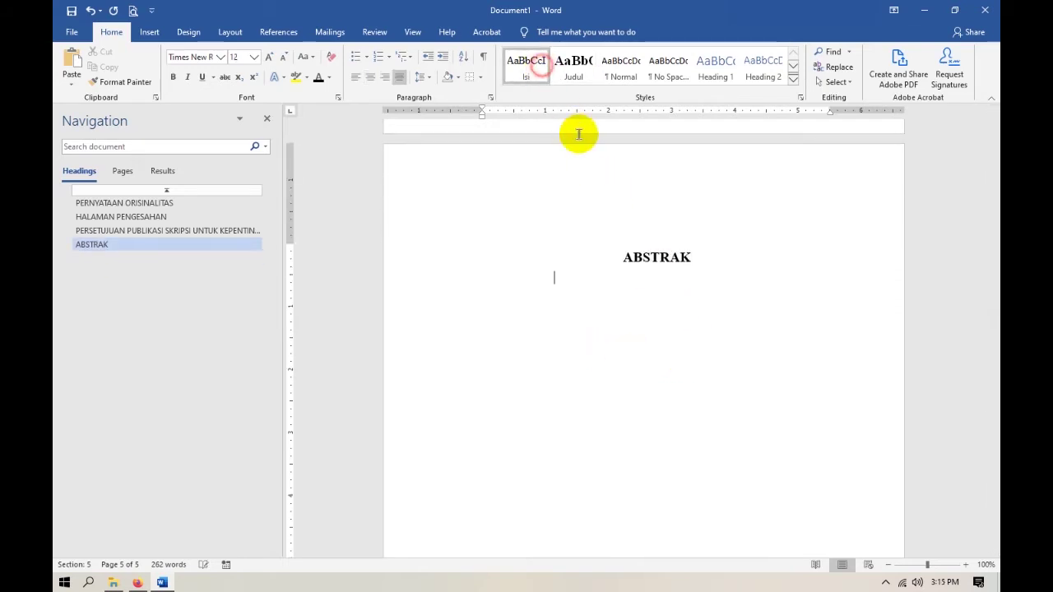
pyautogui.write('DALAM BAHASA INDONESIA')
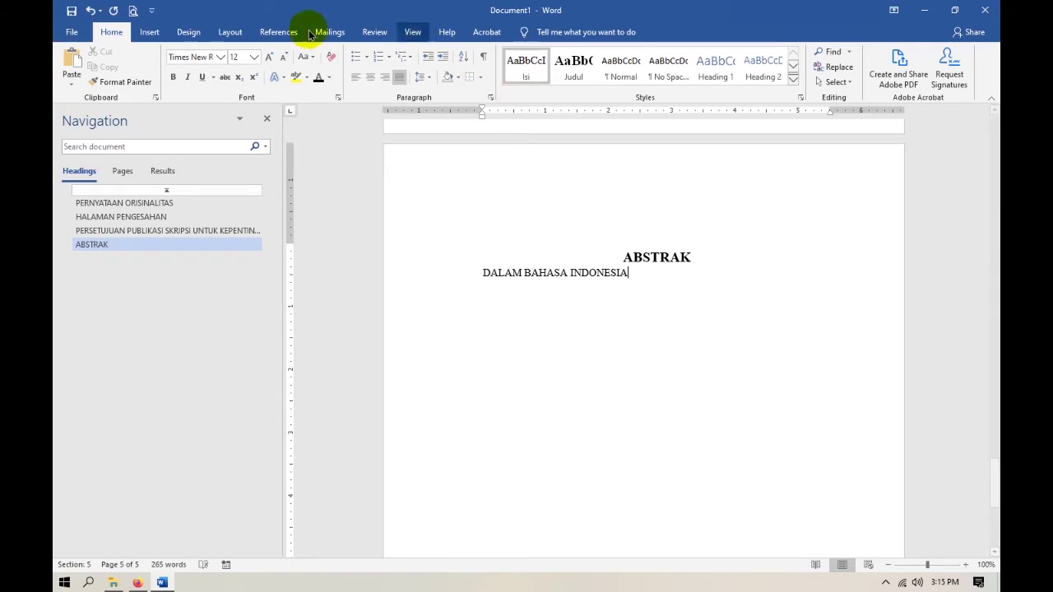
# Start a Next Page section headed ABSTRACT in Judul style with an Isi line IN ENGLISH.
pyautogui.click(228, 34)
pyautogui.click(220, 51)
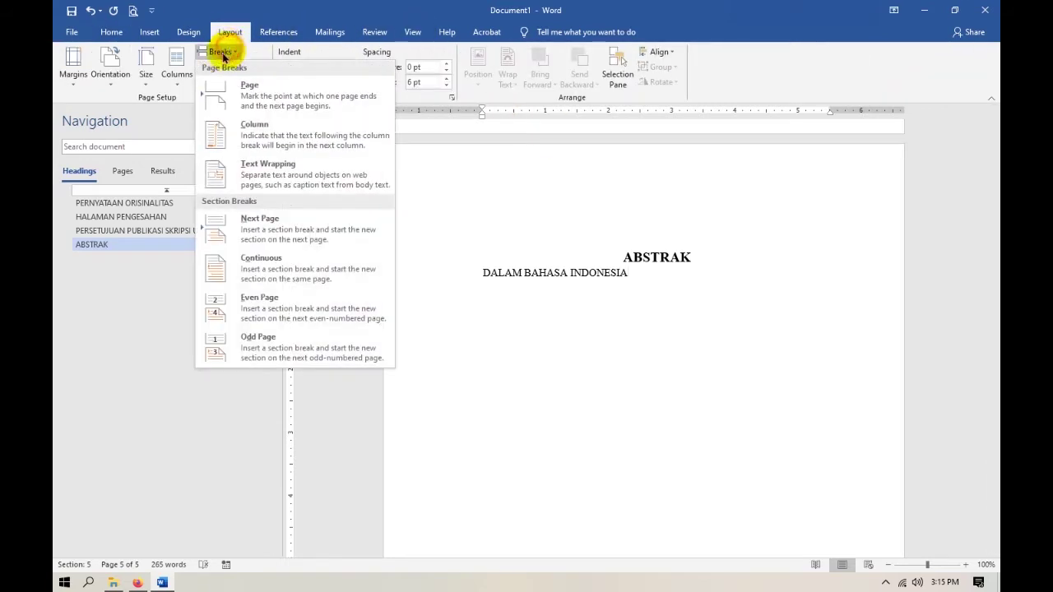
pyautogui.click(252, 235)
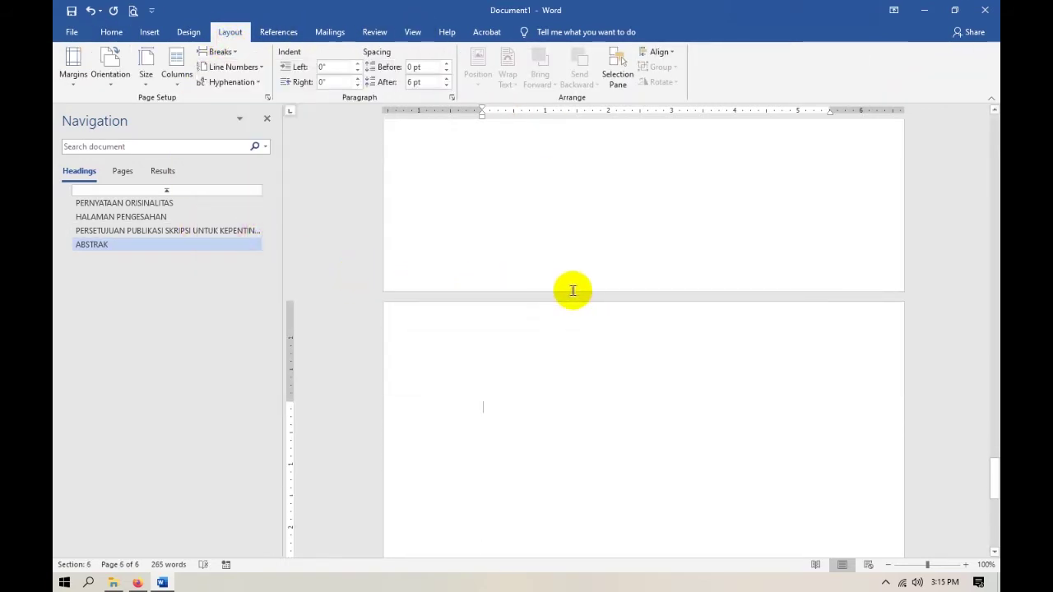
pyautogui.click(111, 32)
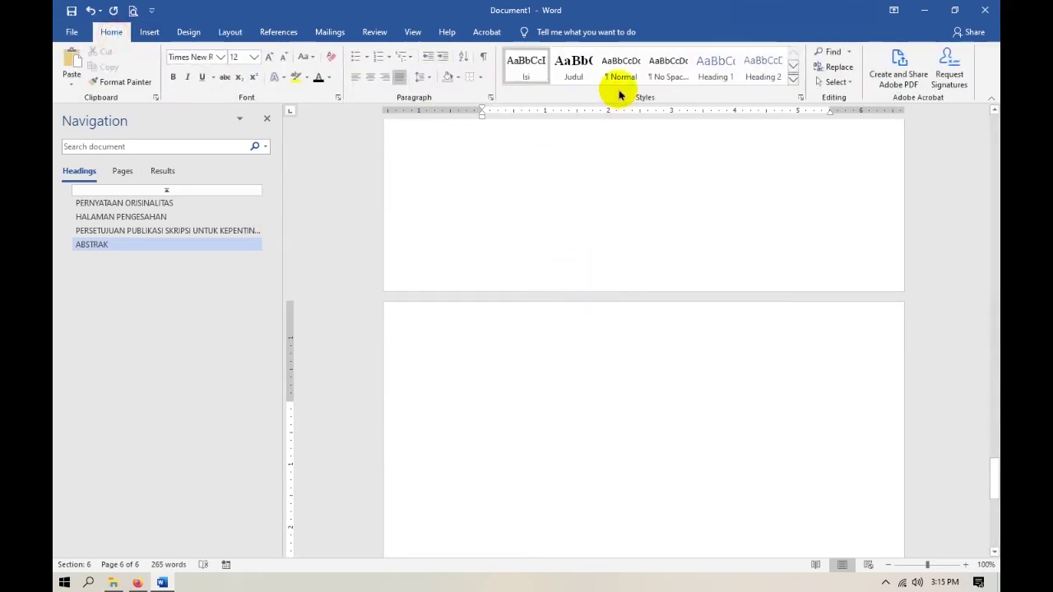
pyautogui.click(571, 67)
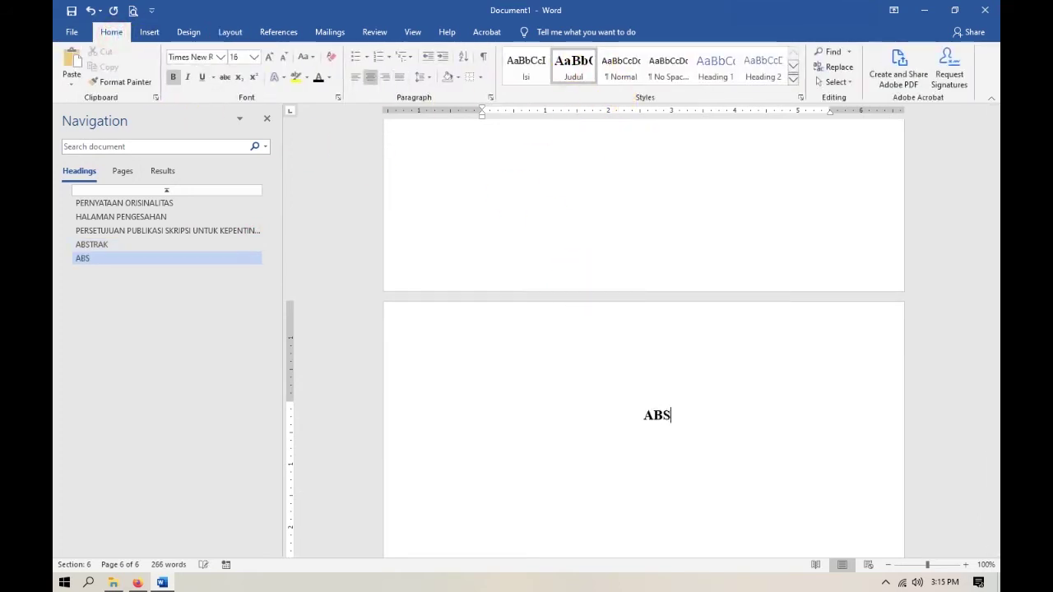
pyautogui.press('Return')
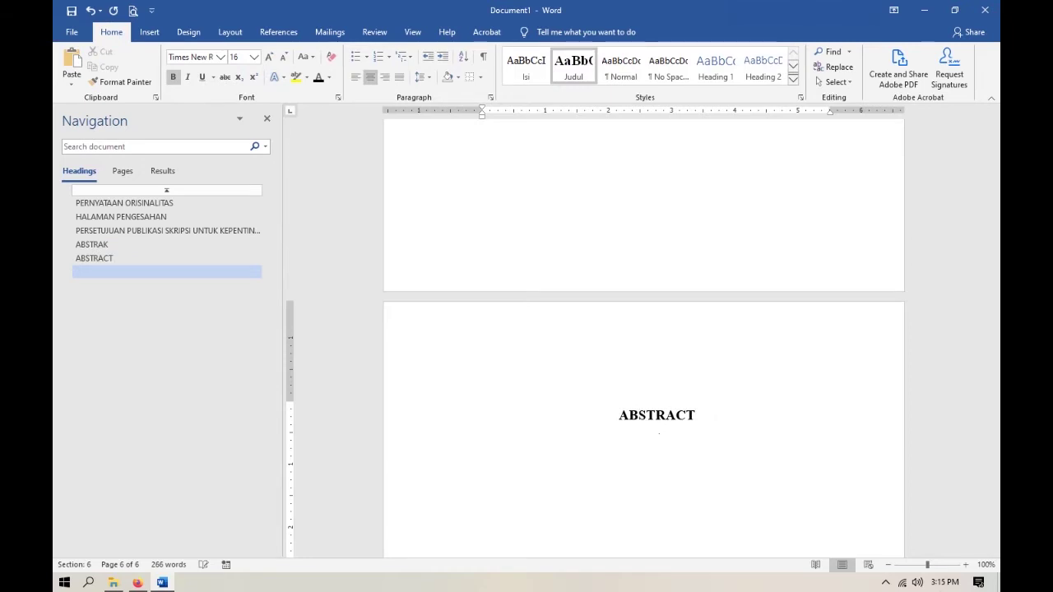
pyautogui.click(539, 72)
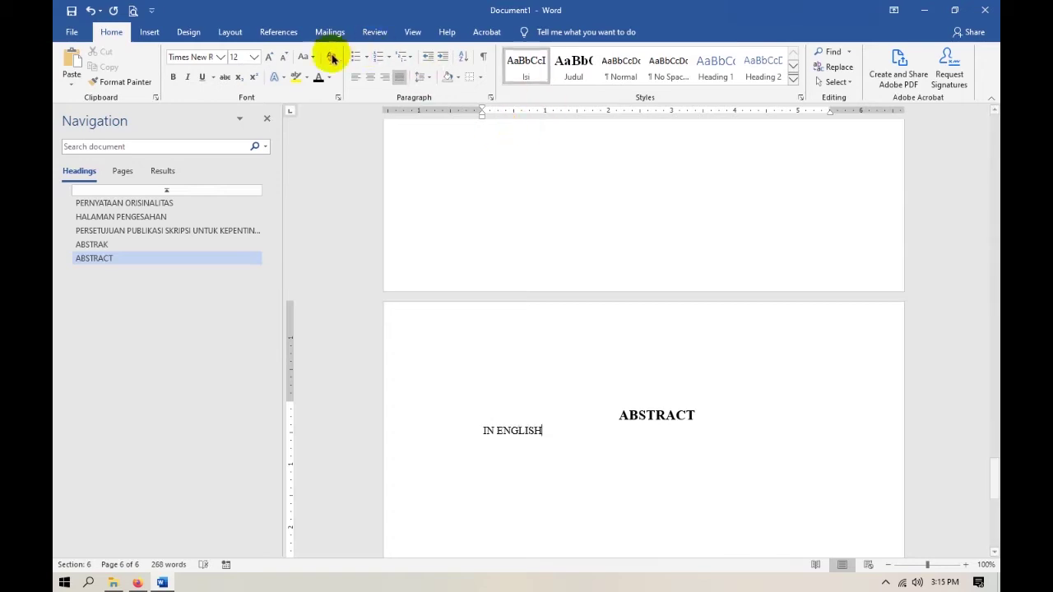
# Insert another Next Page section break and bring up the reference thesis PDF.
pyautogui.click(230, 33)
pyautogui.click(222, 52)
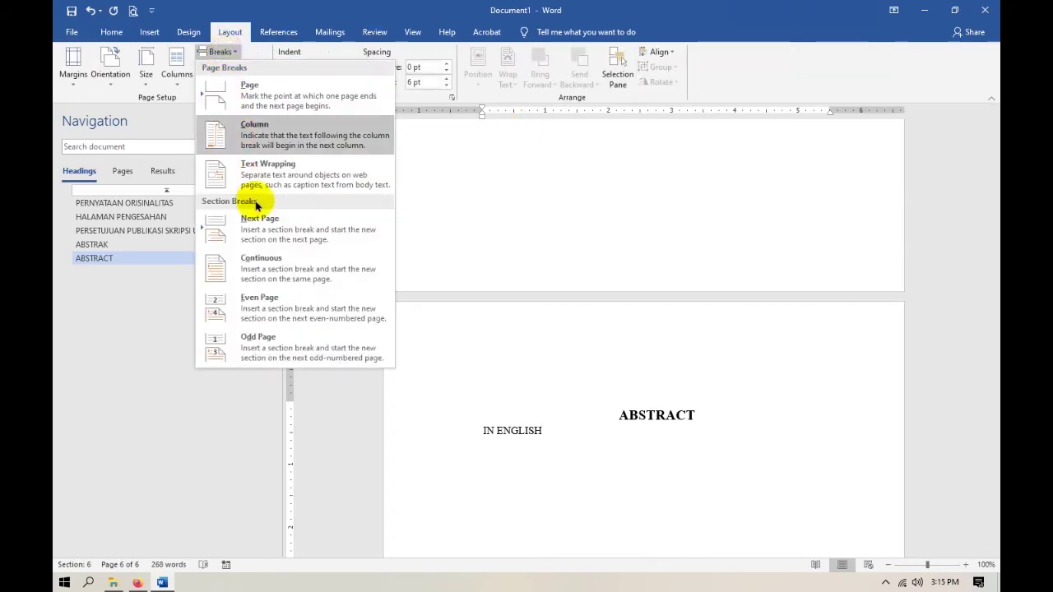
pyautogui.click(294, 233)
pyautogui.click(136, 581)
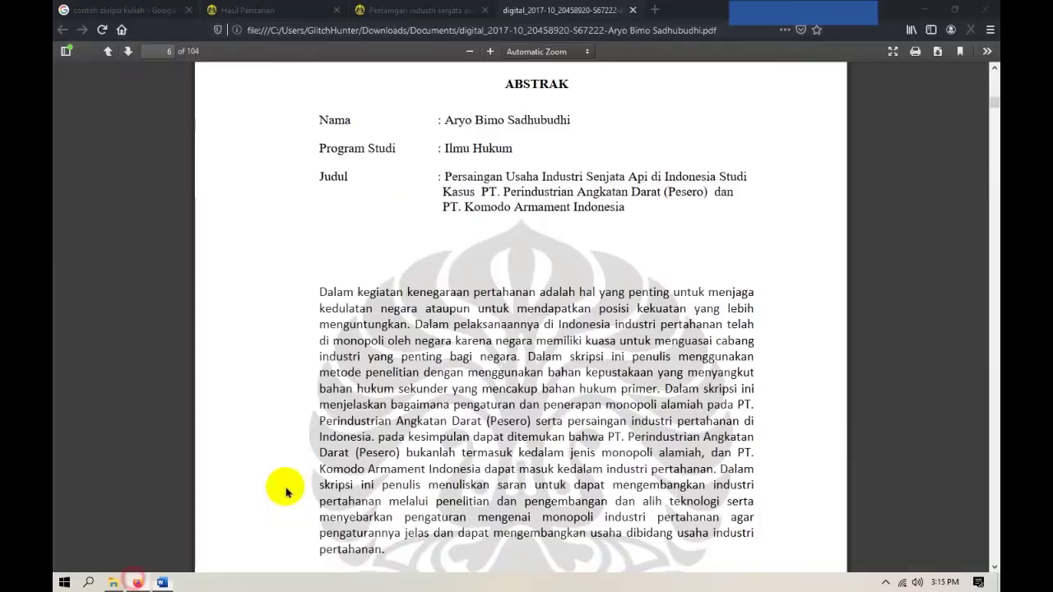
# Head page 7 KATA PENGANTAR in the Judul title style after reviewing the PDF.
pyautogui.scroll(-10, 553, 295)
pyautogui.scroll(-15, 554, 294)
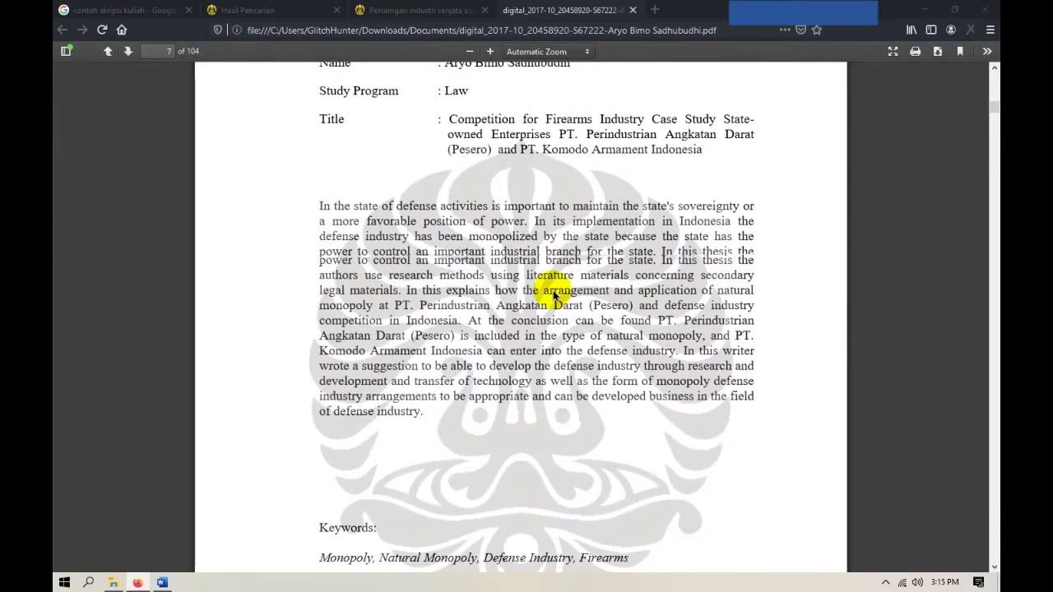
pyautogui.scroll(-10, 552, 288)
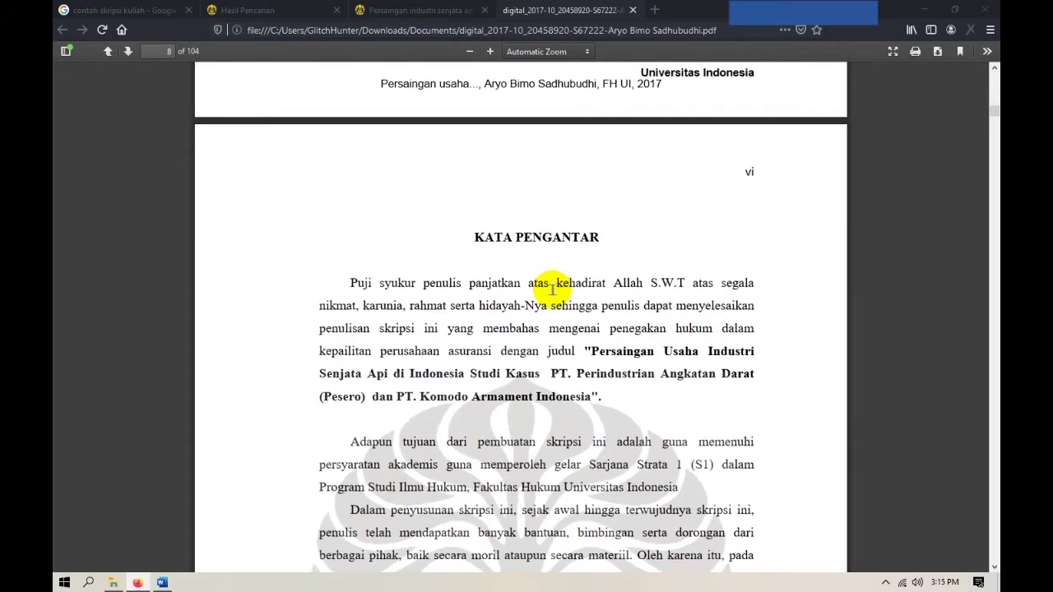
pyautogui.scroll(3, 553, 294)
pyautogui.scroll(-1, 554, 294)
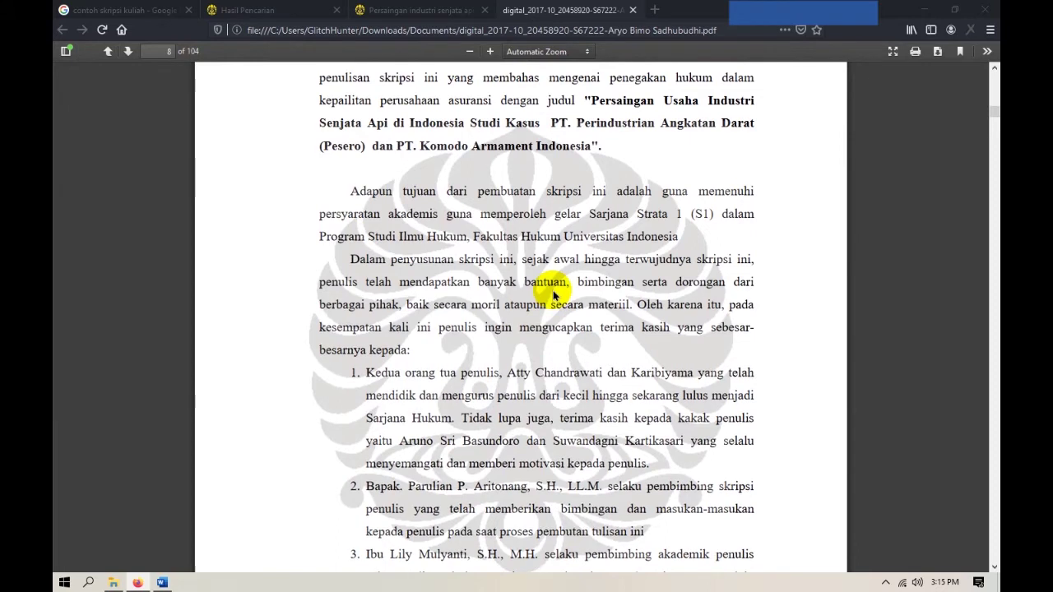
pyautogui.scroll(4, 553, 295)
pyautogui.hotkey('alt', 'Tab')
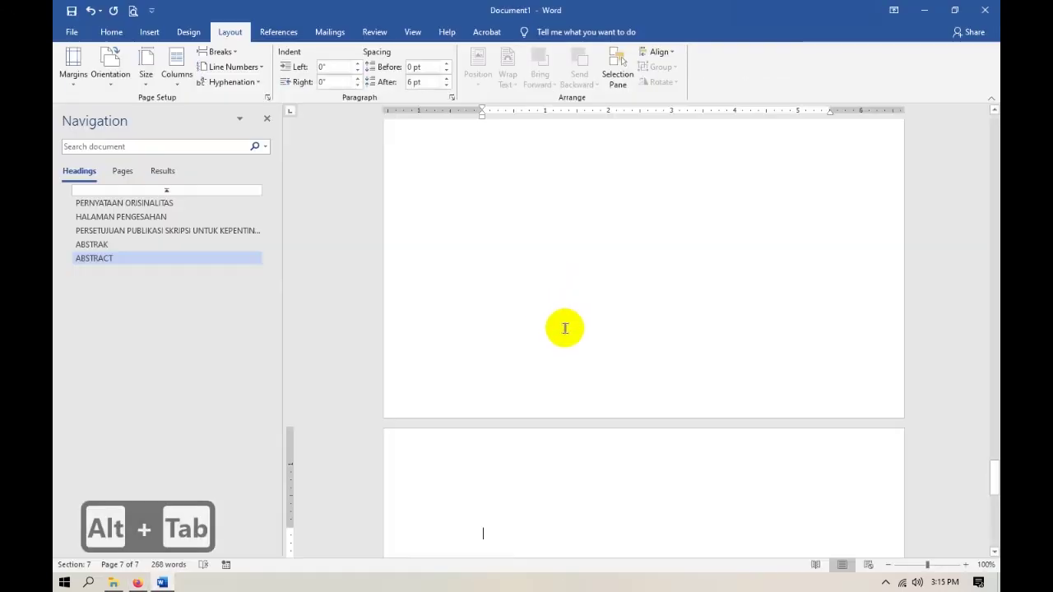
pyautogui.scroll(-5, 565, 329)
pyautogui.click(114, 29)
pyautogui.click(573, 64)
pyautogui.write('KA')
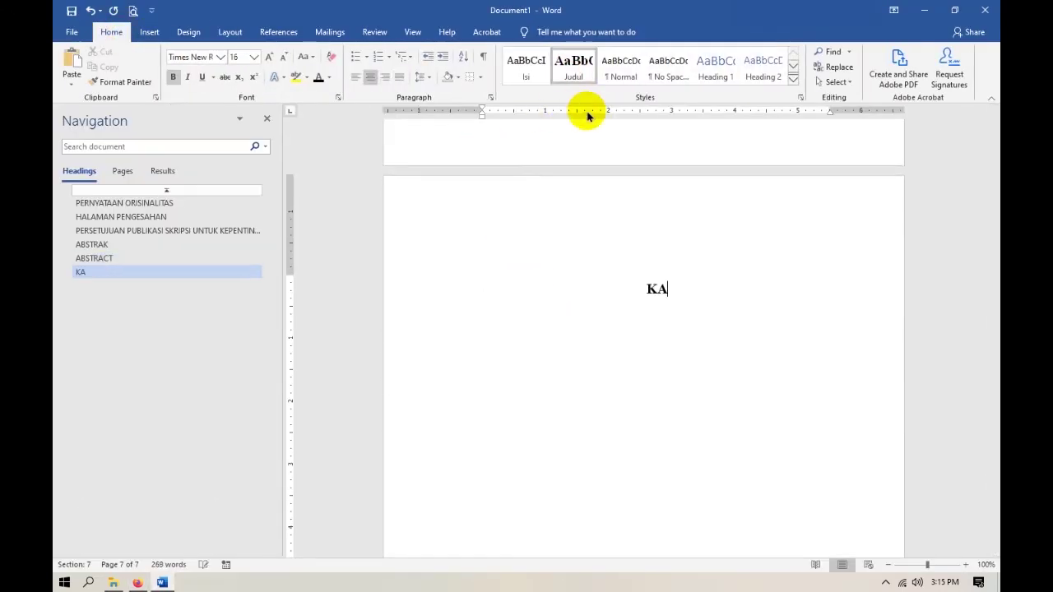
pyautogui.write('TA PENGANTAR')
# Add the Isi body text and right-align the Depok, Juli 2017 and Penulis lines.
pyautogui.press('Return')
pyautogui.click(525, 64)
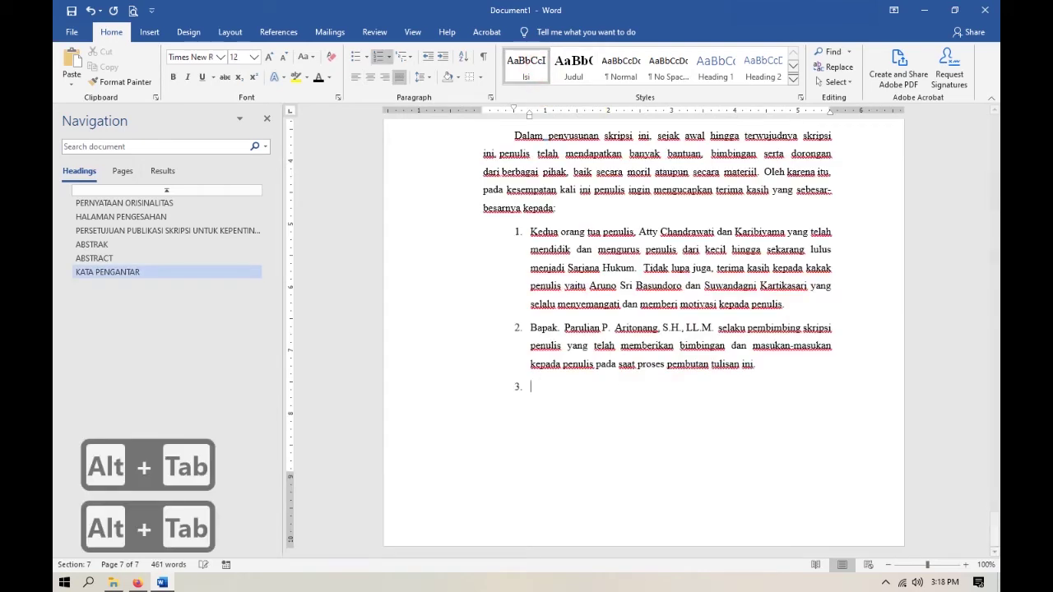
pyautogui.write('T.')
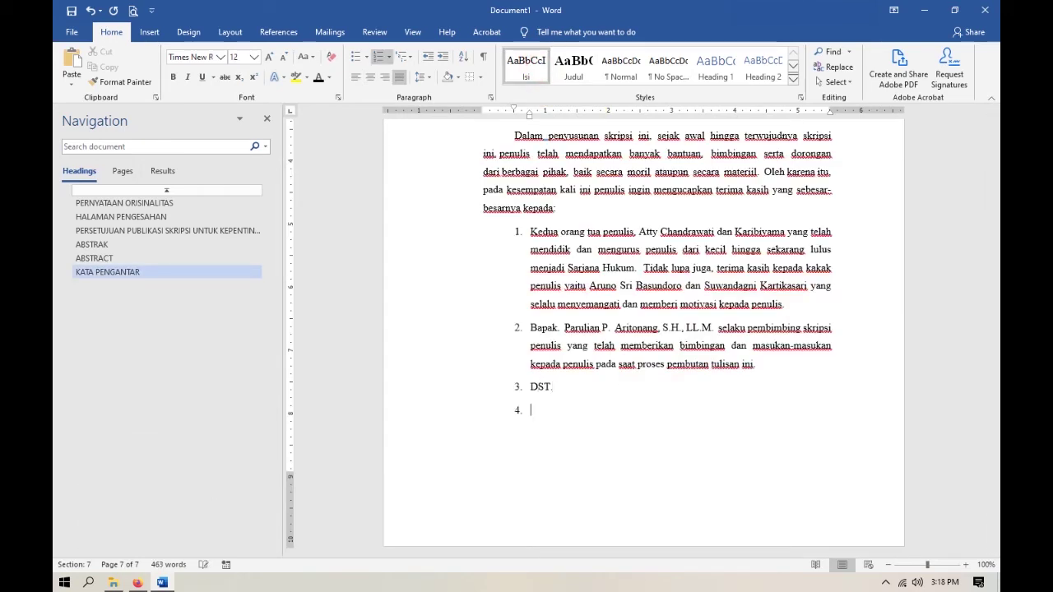
pyautogui.write('Depok, Juli 29')
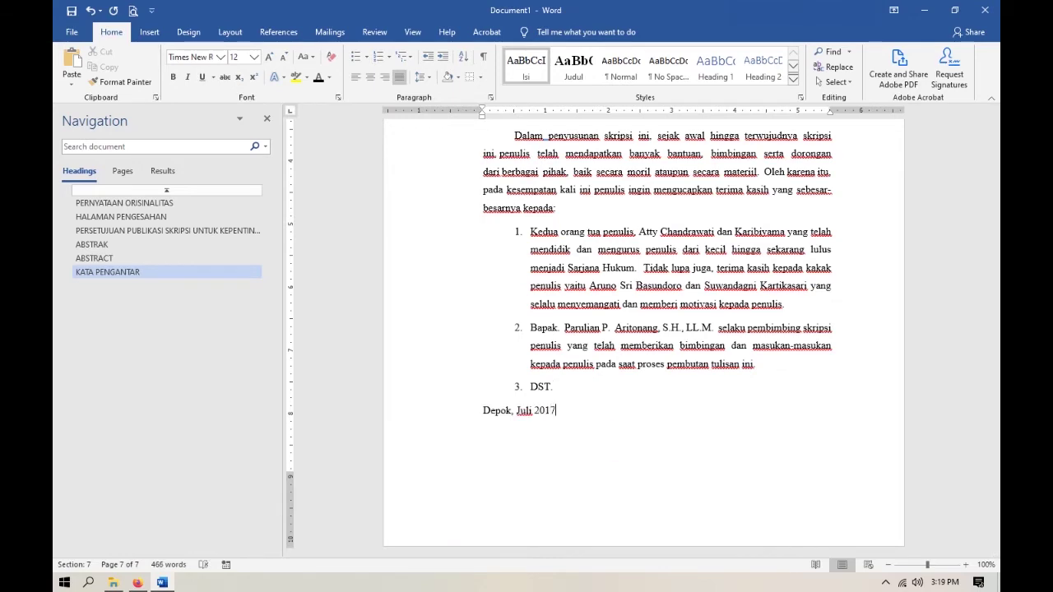
pyautogui.moveTo(483, 406); pyautogui.dragTo(513, 457)
pyautogui.hotkey('ctrl', 'r')
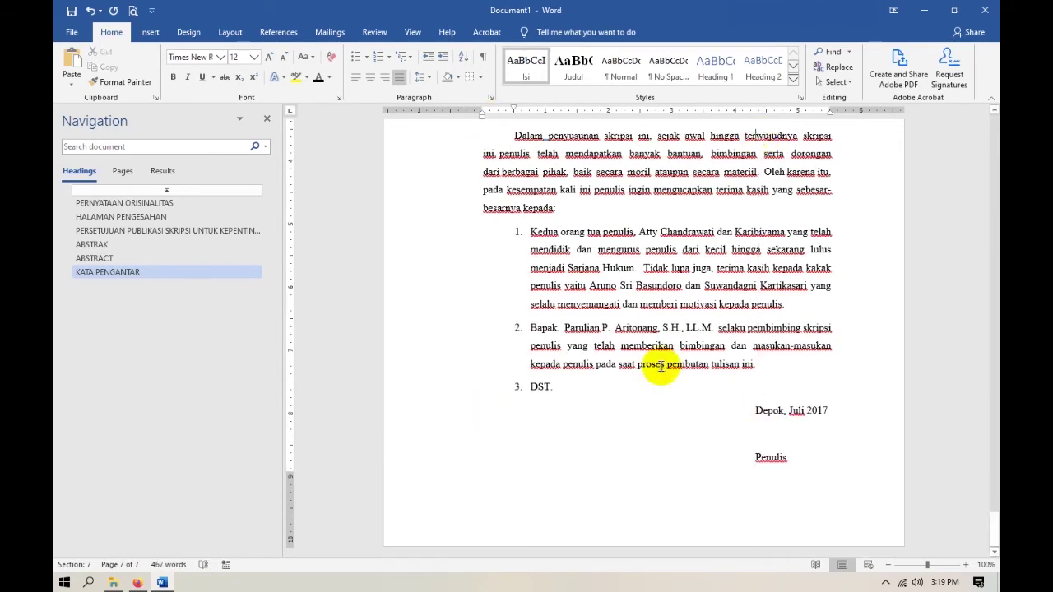
pyautogui.click(829, 469)
# Insert a Next Page section break and reset the new page's indent to the left margin.
pyautogui.click(228, 32)
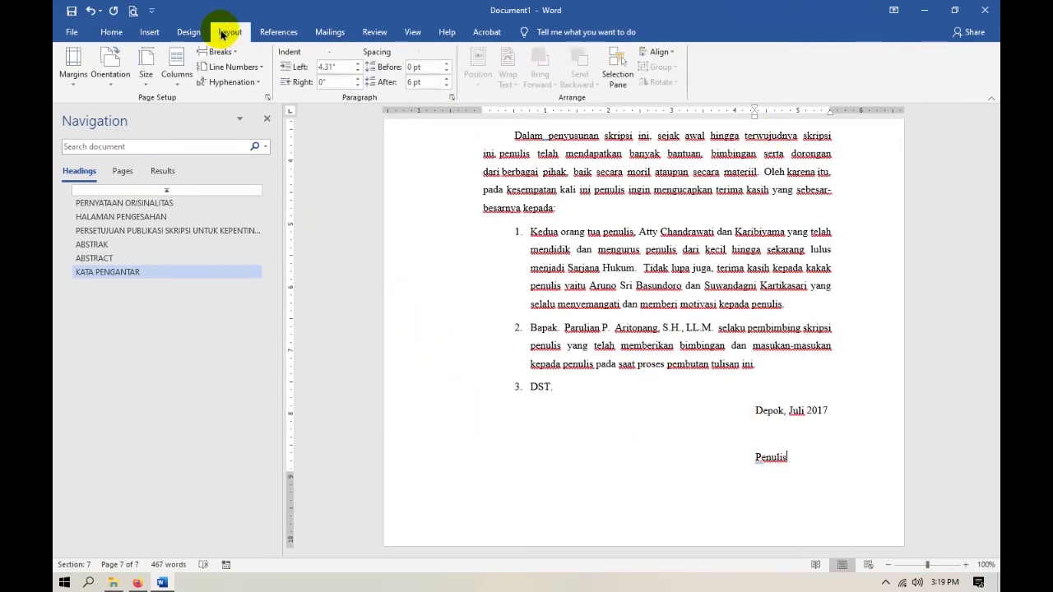
pyautogui.click(224, 52)
pyautogui.click(216, 226)
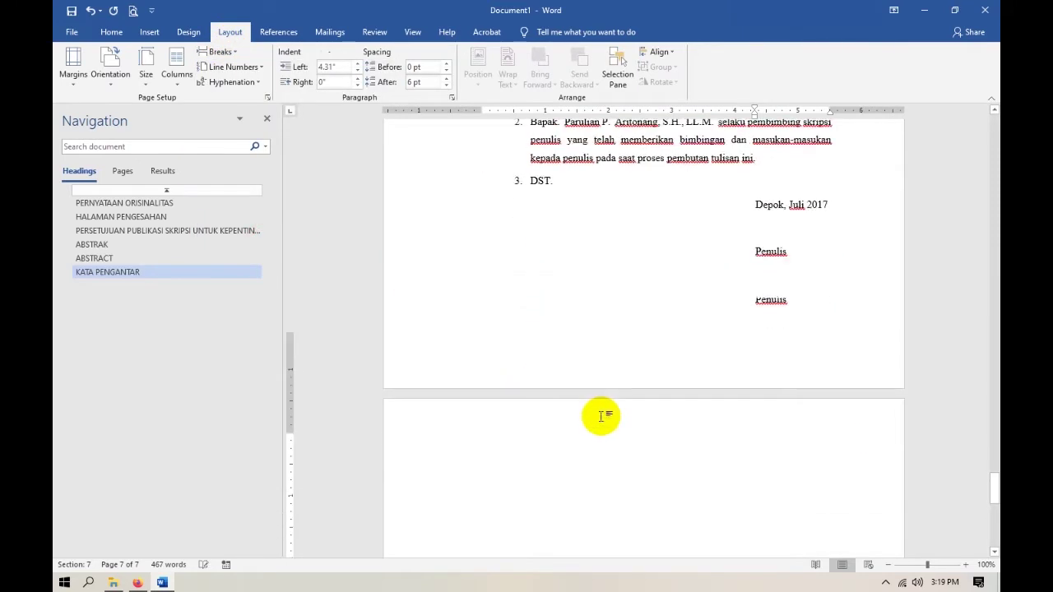
pyautogui.hotkey('ctrl', 'q')
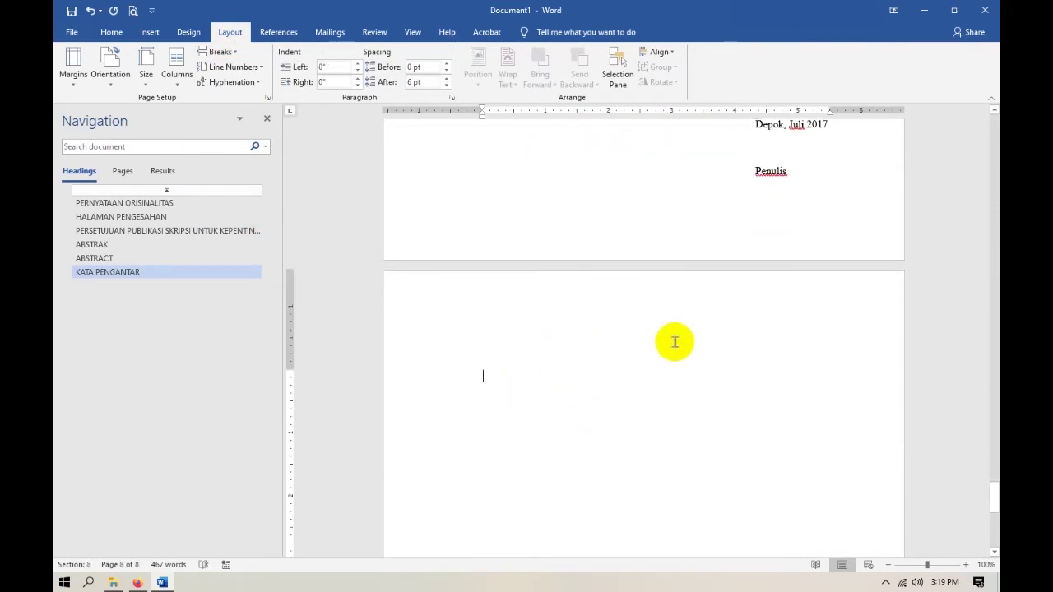
# Review the DAFTAR ISI page in the reference thesis PDF.
pyautogui.hotkey('alt', 'Tab')
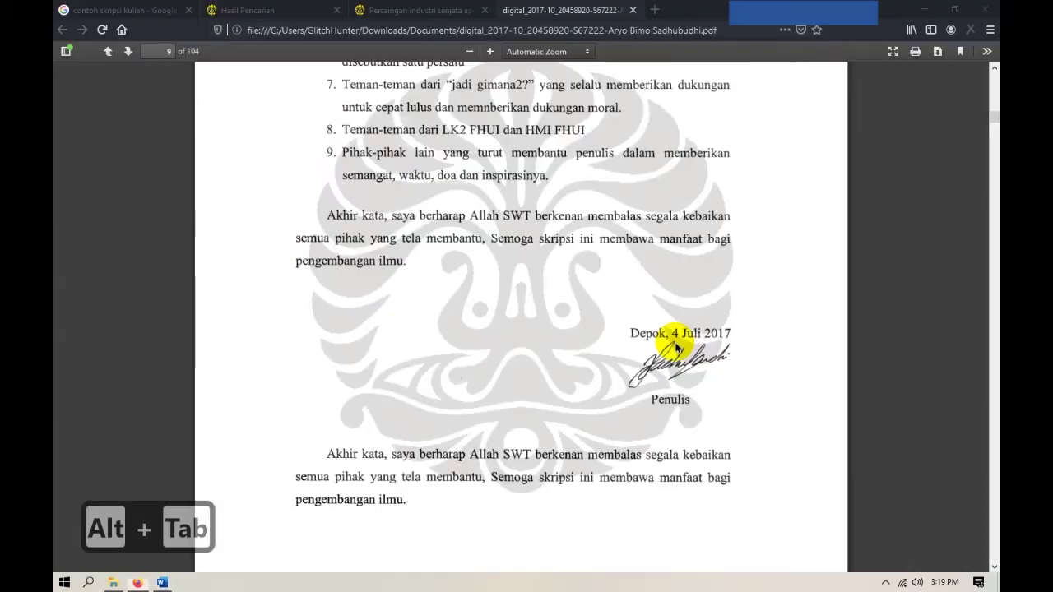
pyautogui.scroll(-10, 625, 333)
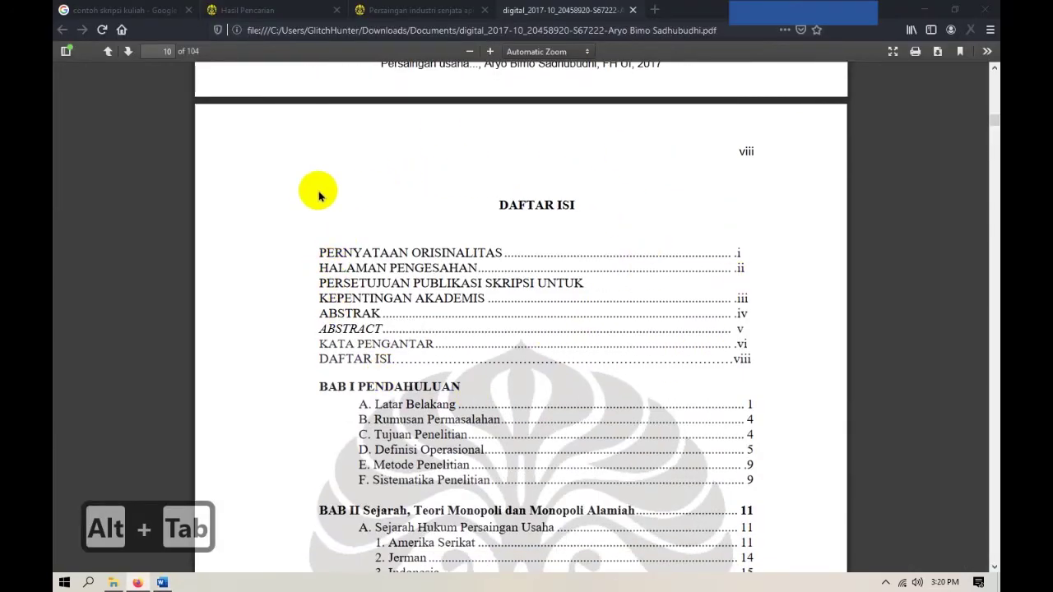
pyautogui.scroll(-1, 564, 344)
pyautogui.scroll(-3, 565, 343)
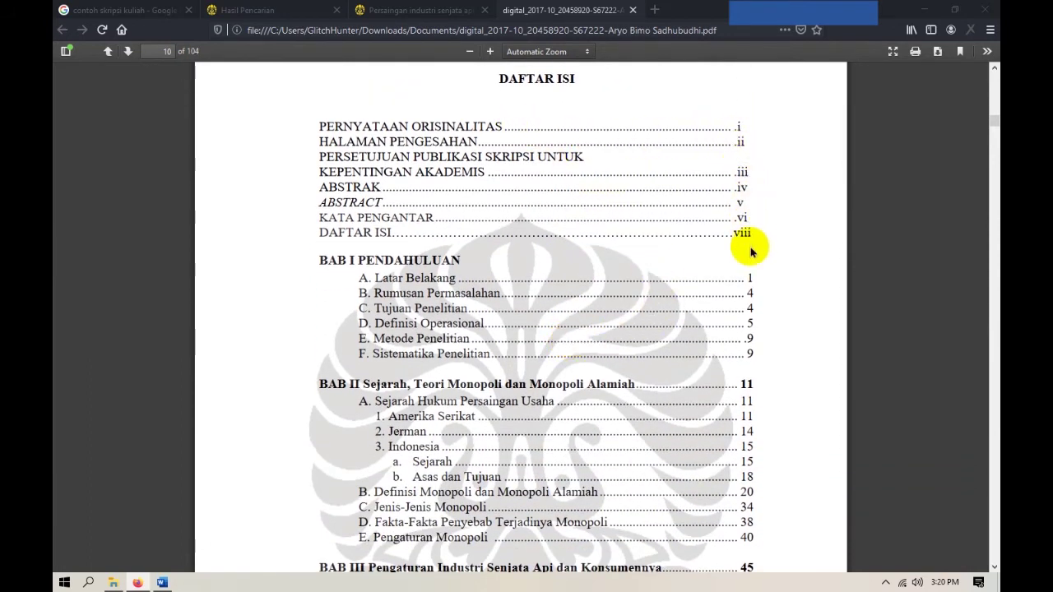
pyautogui.scroll(-10, 435, 333)
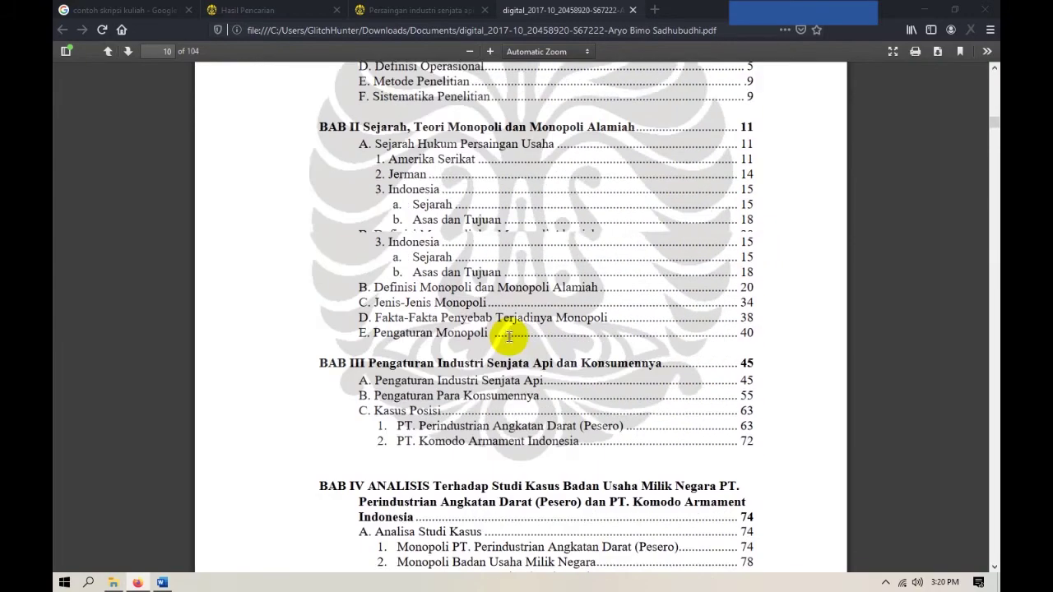
pyautogui.scroll(-4, 583, 346)
pyautogui.scroll(4, 580, 345)
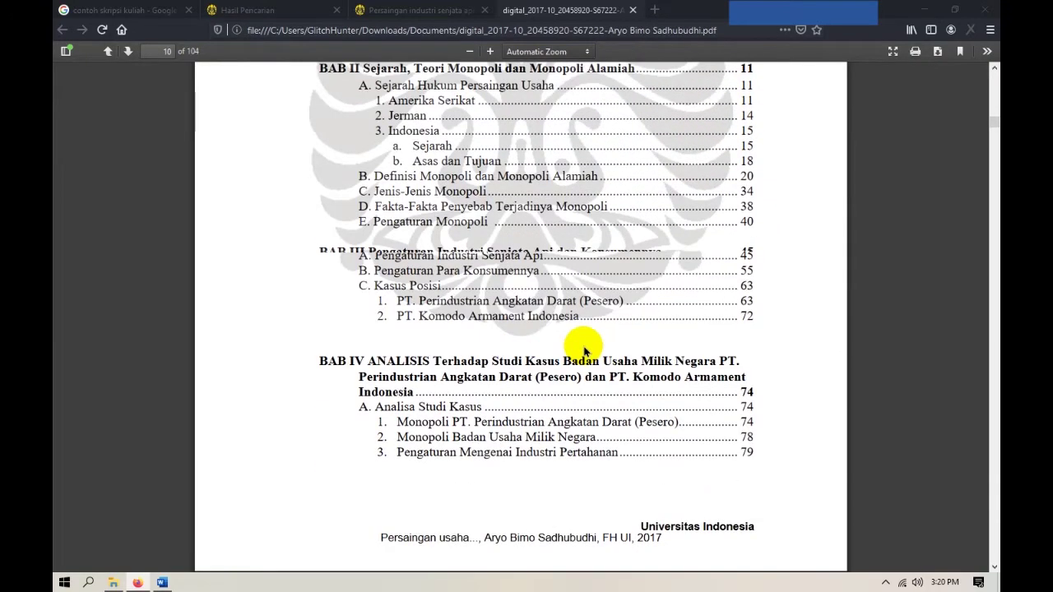
pyautogui.hotkey('alt', 'Tab')
# Show the Table of Contents layout choices under References.
pyautogui.click(288, 33)
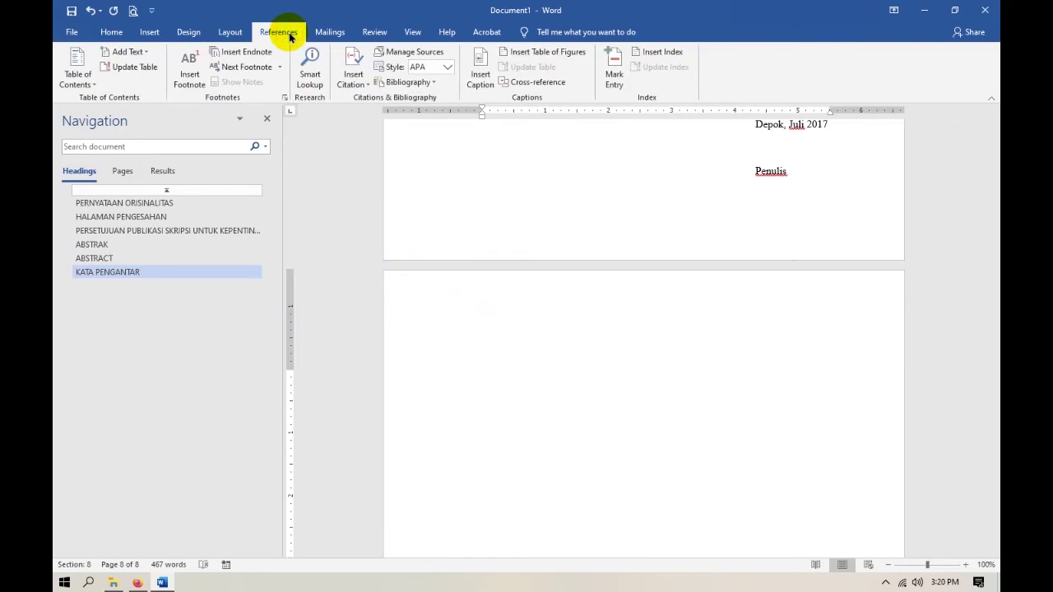
pyautogui.click(86, 86)
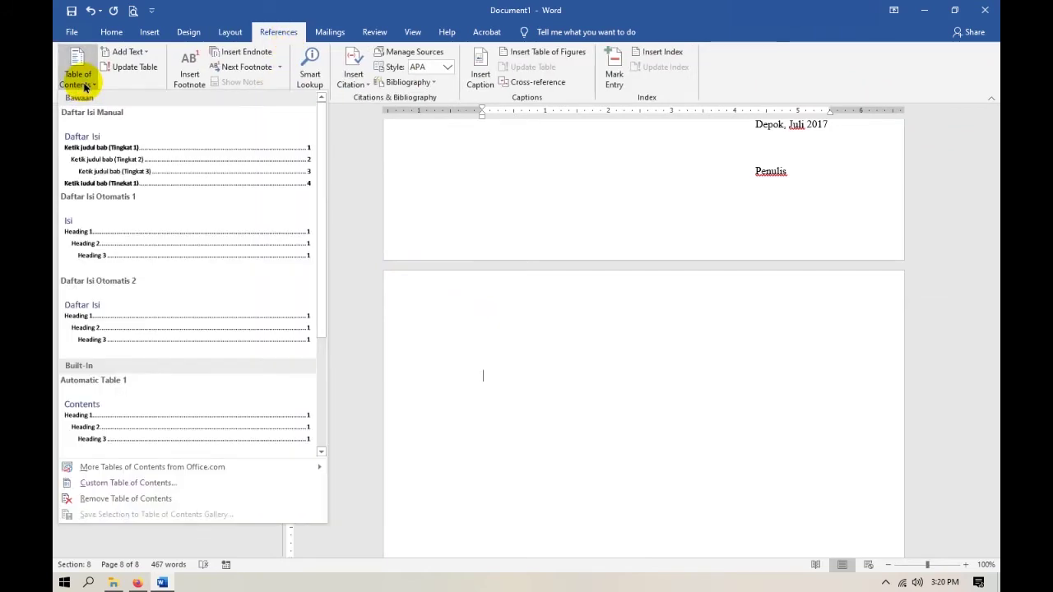
pyautogui.hotkey('alt', 'Tab')
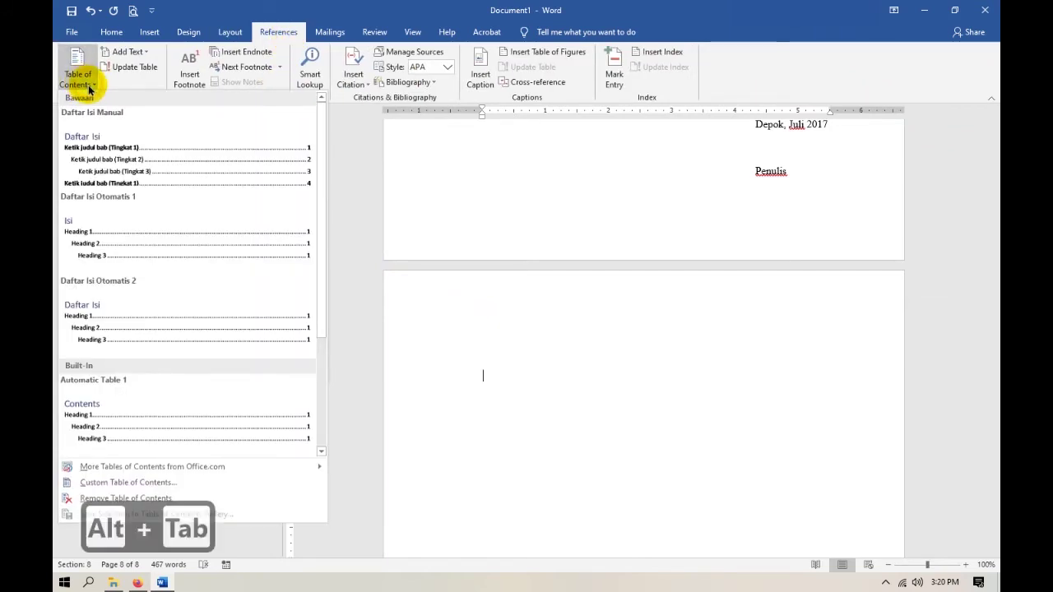
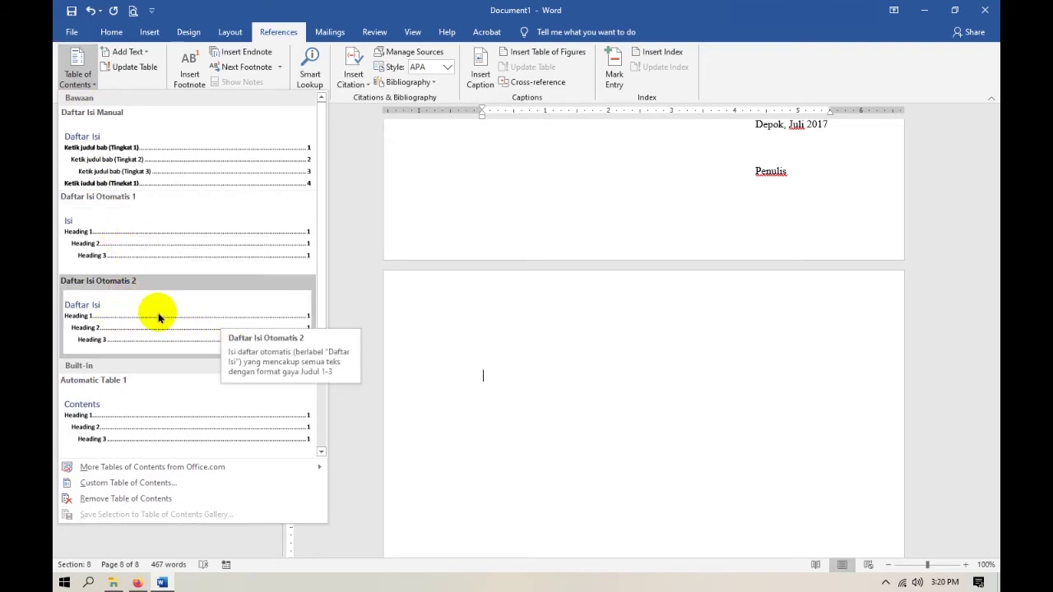
# Insert the Daftar Isi Otomatis 2 automatic table of contents on page 8.
pyautogui.scroll(-3, 161, 313)
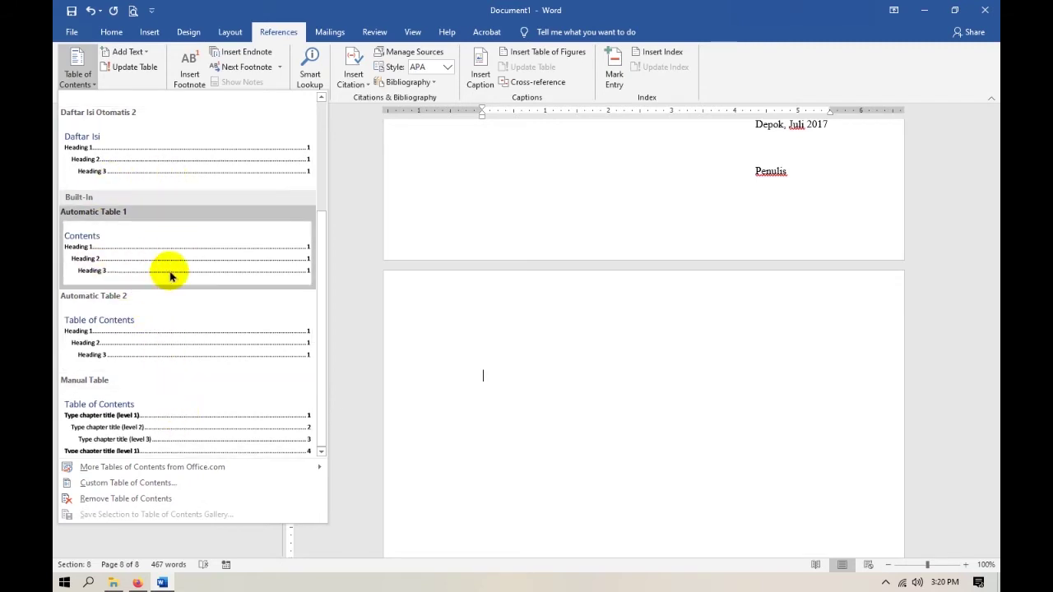
pyautogui.scroll(3, 161, 251)
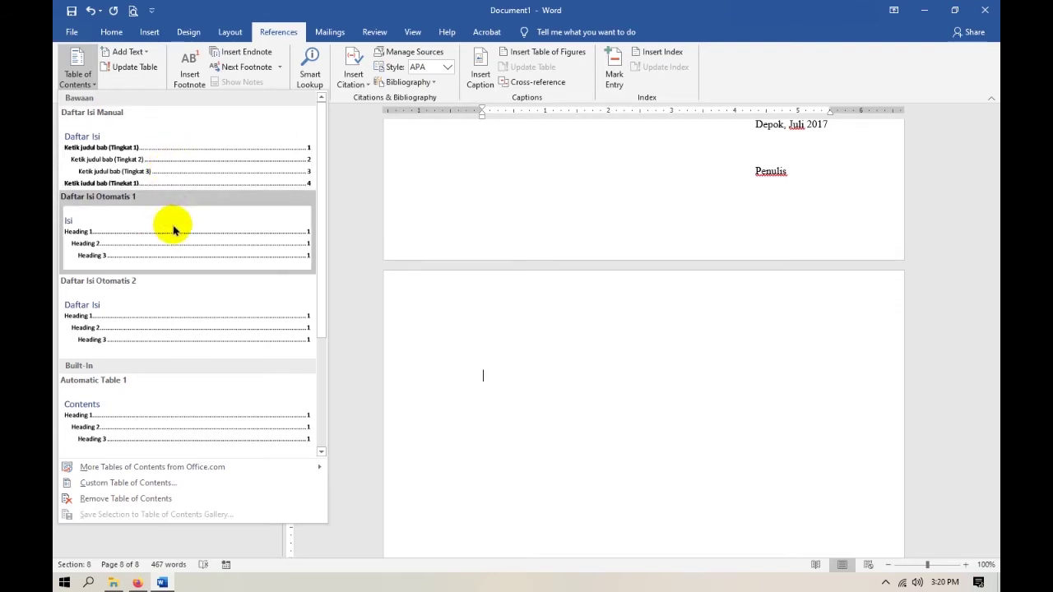
pyautogui.click(163, 315)
pyautogui.click(615, 413)
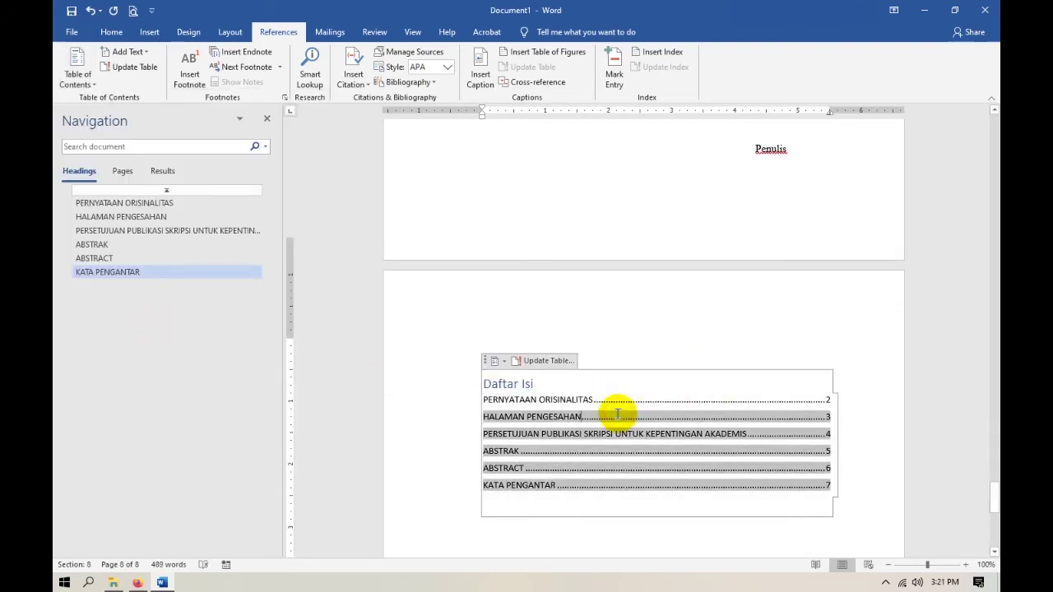
# Add an empty line above the contents and type the title DAFTAR ISI in Judul style.
pyautogui.scroll(-2, 634, 491)
pyautogui.click(633, 492)
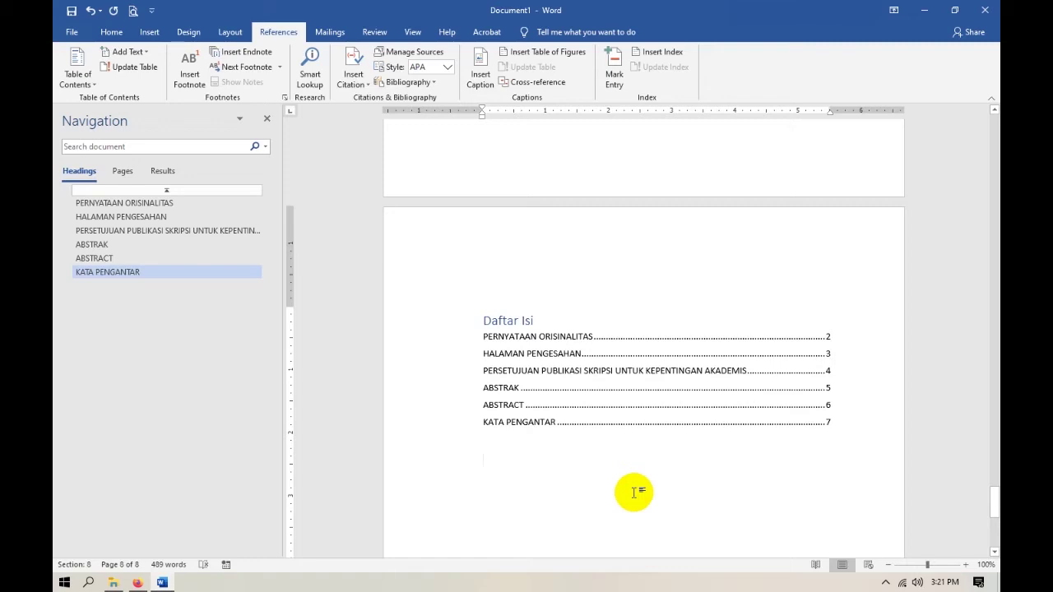
pyautogui.click(594, 312)
pyautogui.moveTo(580, 319); pyautogui.dragTo(485, 321)
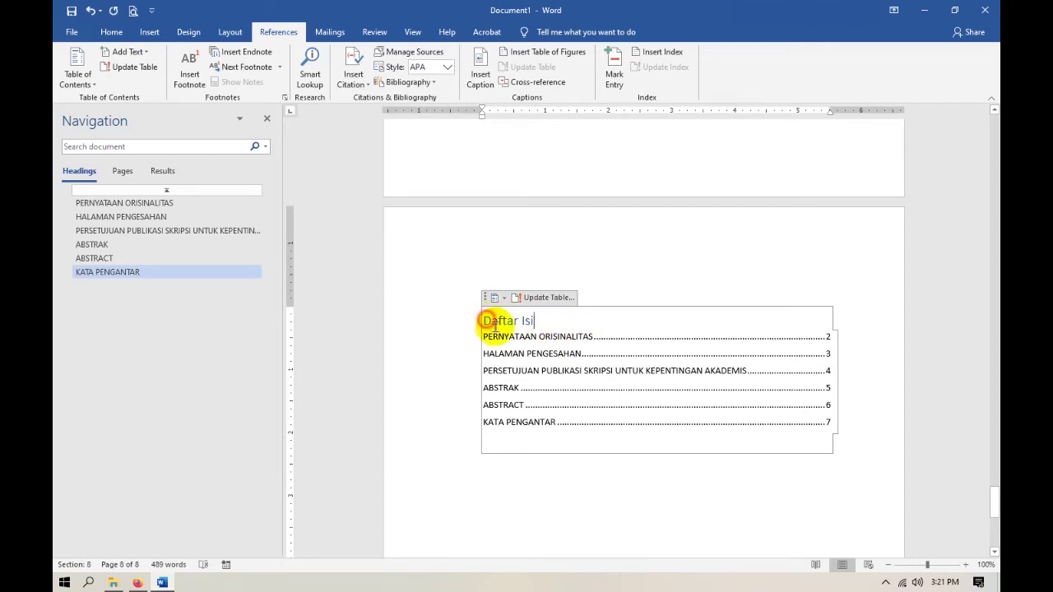
pyautogui.click(484, 321)
pyautogui.press('Return')
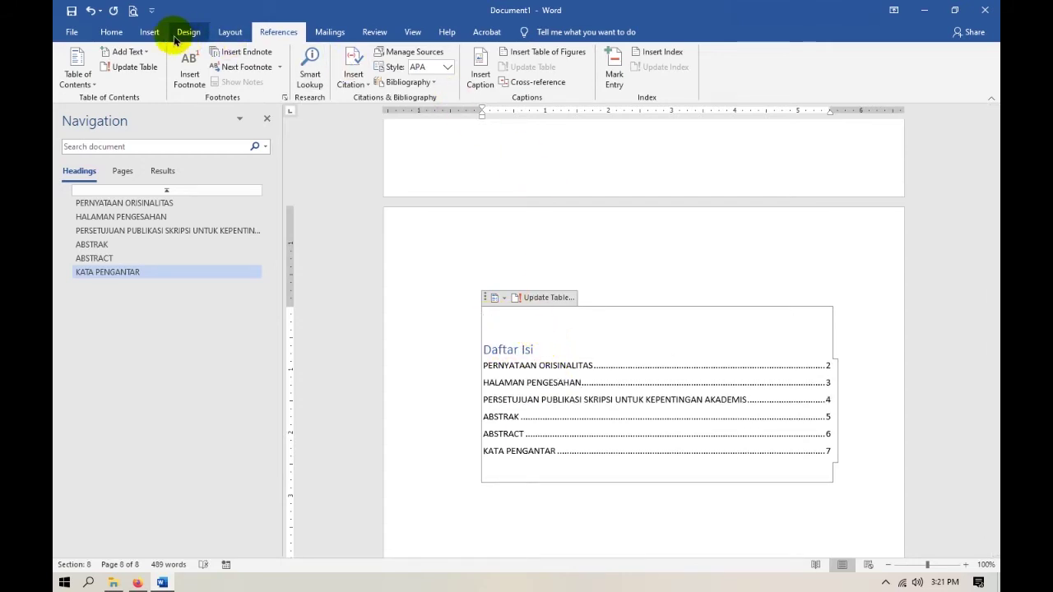
pyautogui.click(111, 32)
pyautogui.click(568, 69)
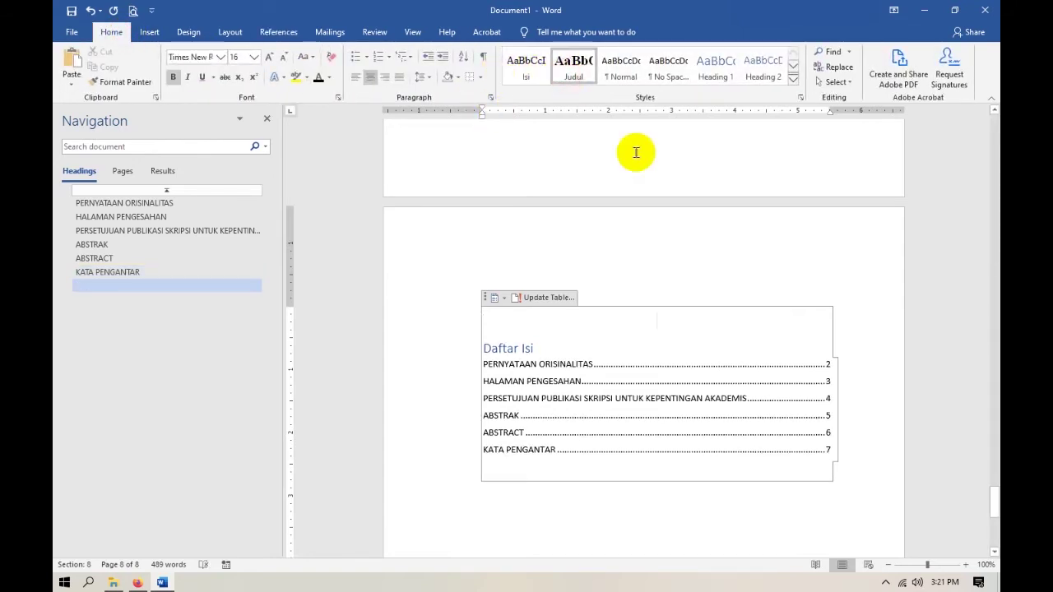
pyautogui.write('DAFTAR ISI')
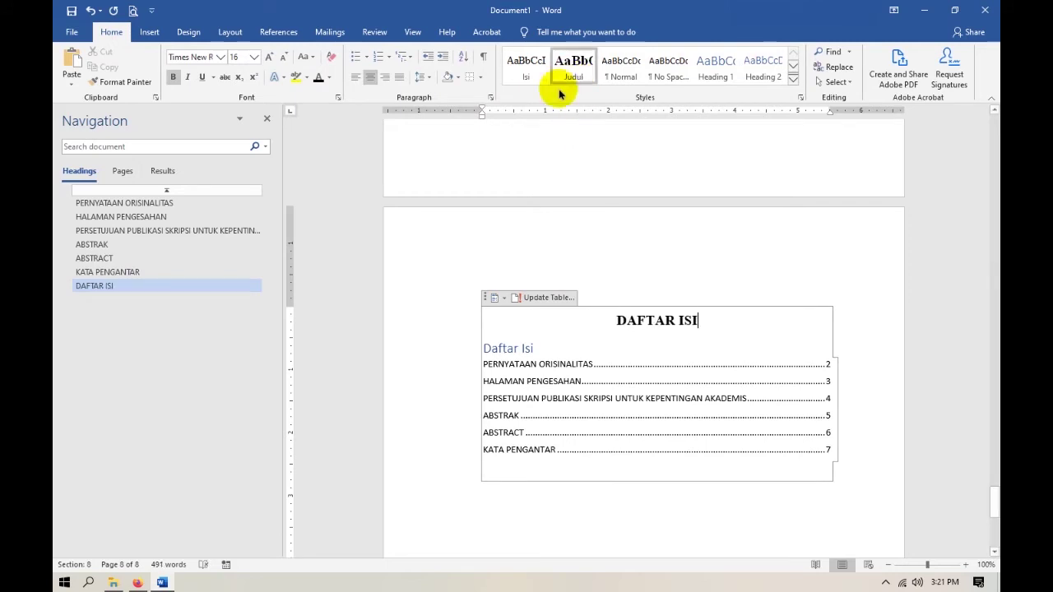
# Update the entire table of contents so it also lists DAFTAR ISI on page 8.
pyautogui.rightClick(560, 378)
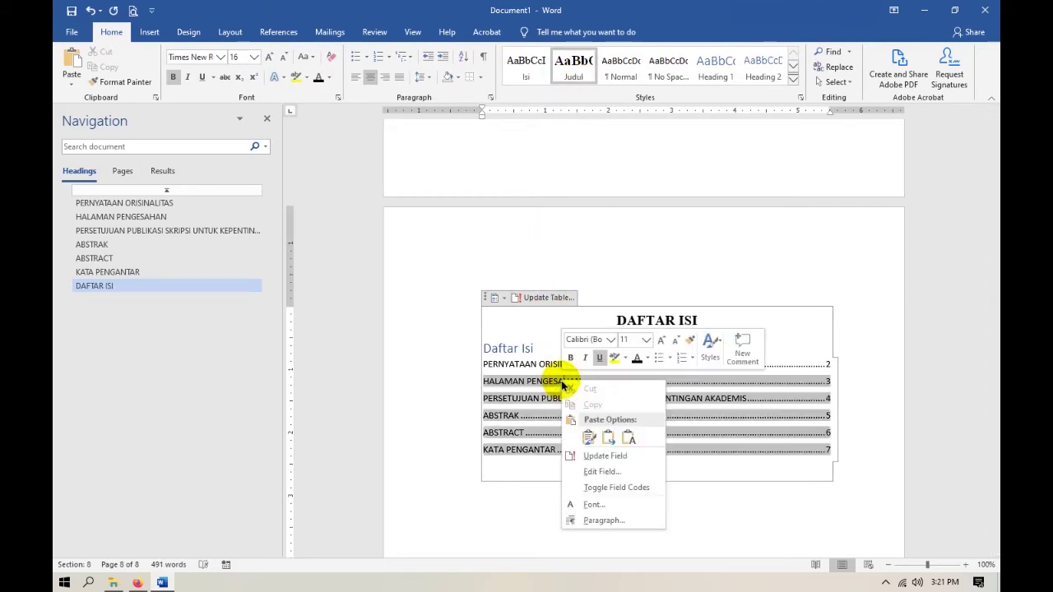
pyautogui.click(620, 455)
pyautogui.click(454, 291)
pyautogui.click(533, 310)
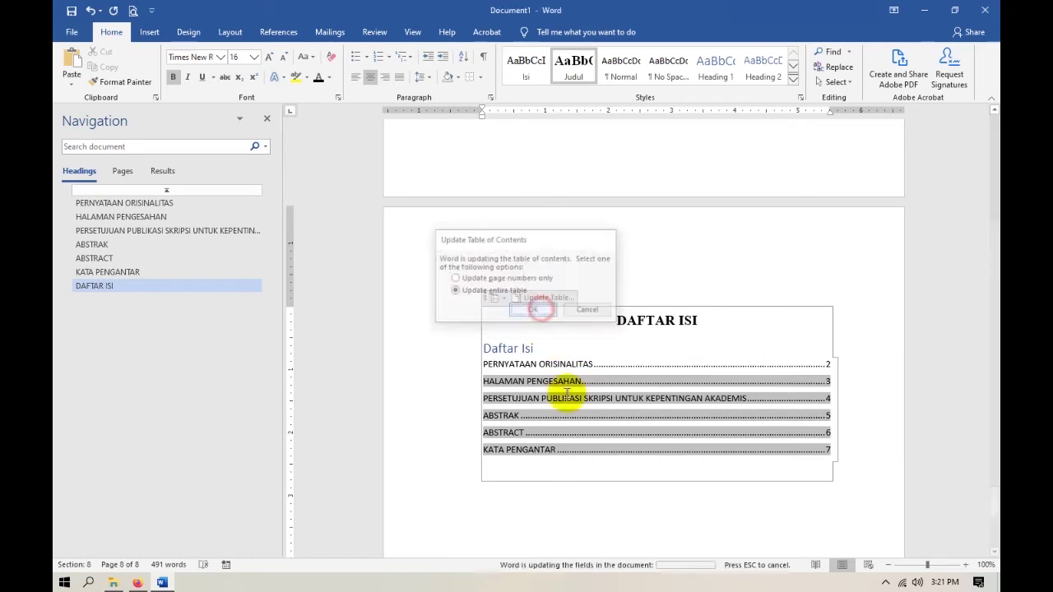
pyautogui.scroll(-2, 545, 463)
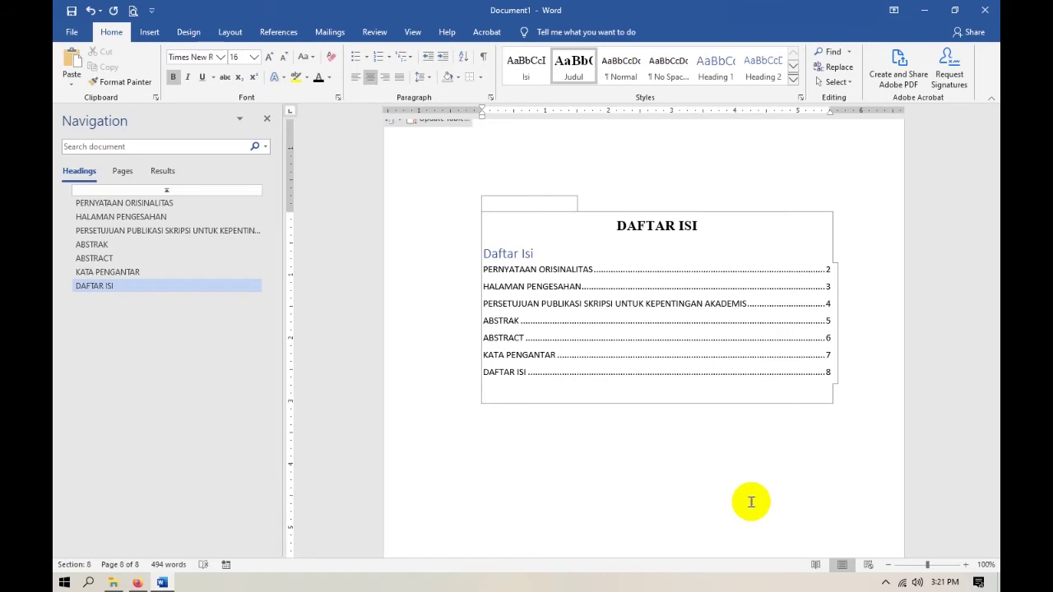
pyautogui.click(750, 502)
pyautogui.scroll(-2, 815, 418)
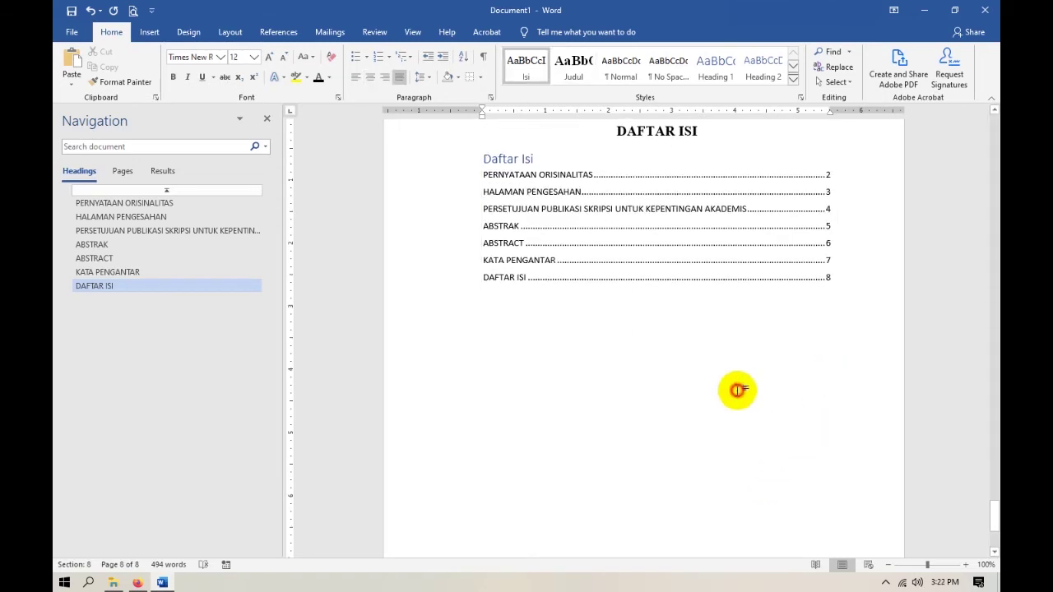
# Start a new section on page 9 with the Judul heading BAB 1 / PENDAHULUAN.
pyautogui.click(227, 32)
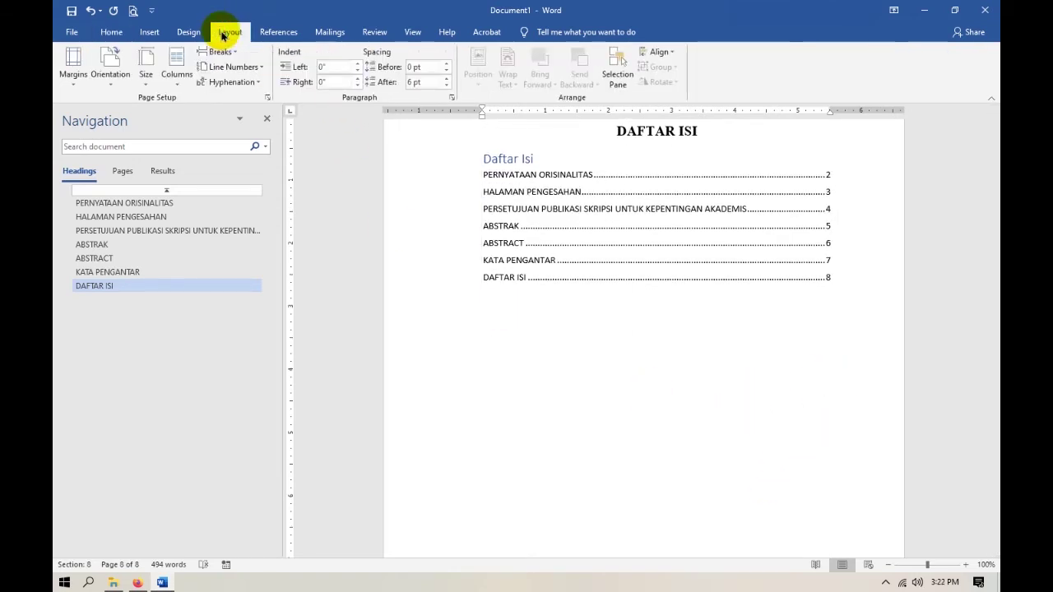
pyautogui.click(111, 32)
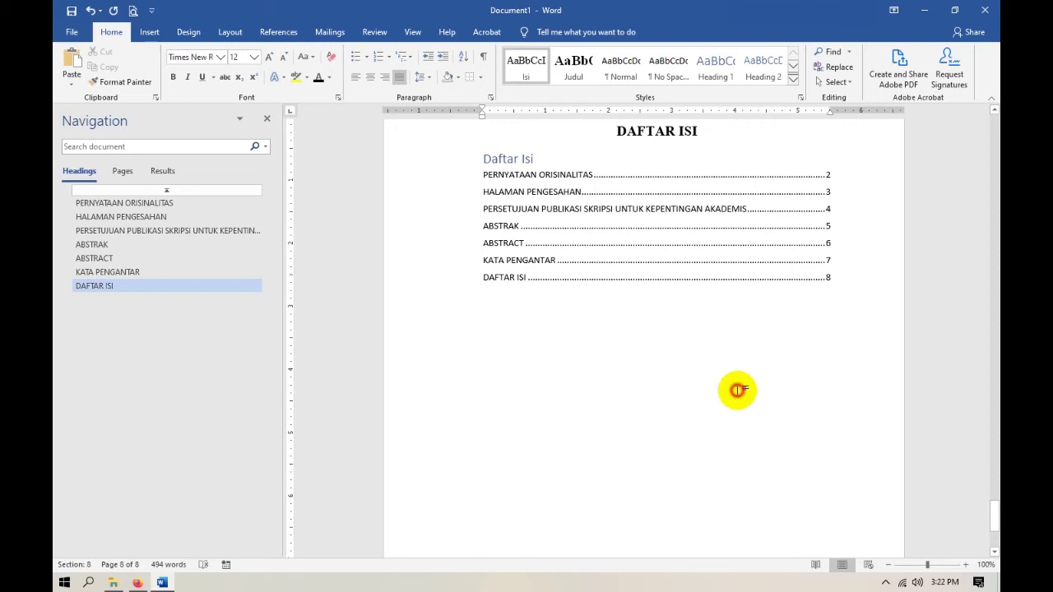
pyautogui.hotkey('alt', 'Tab')
pyautogui.click(111, 32)
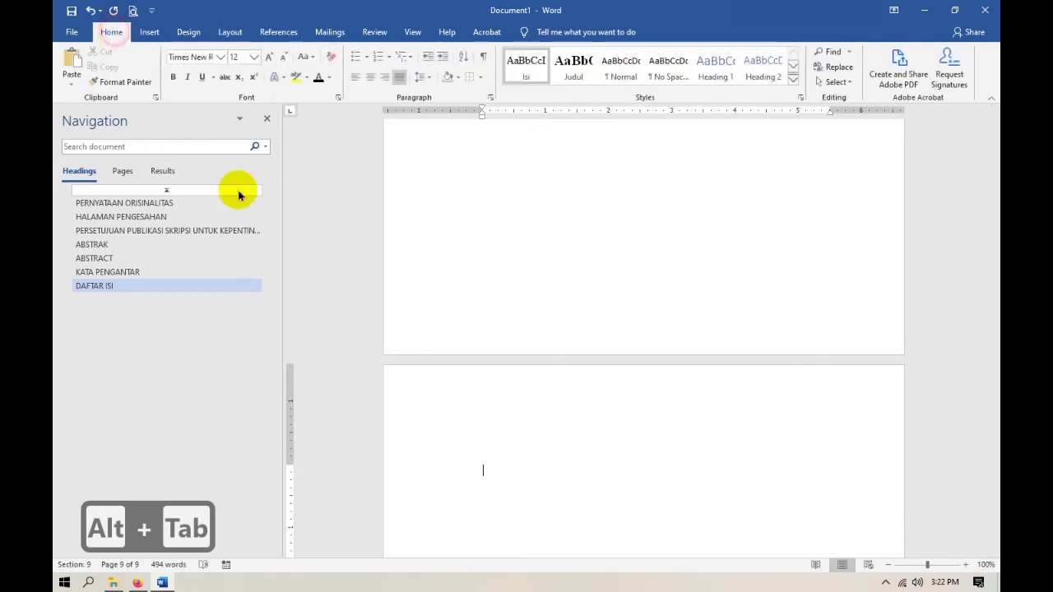
pyautogui.click(573, 74)
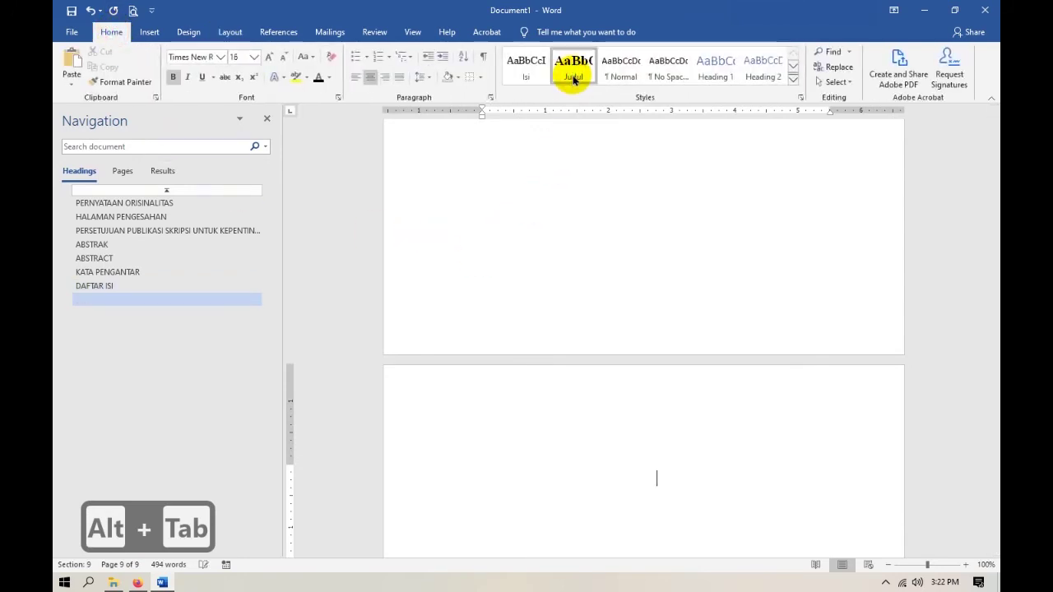
pyautogui.write('BAB ')
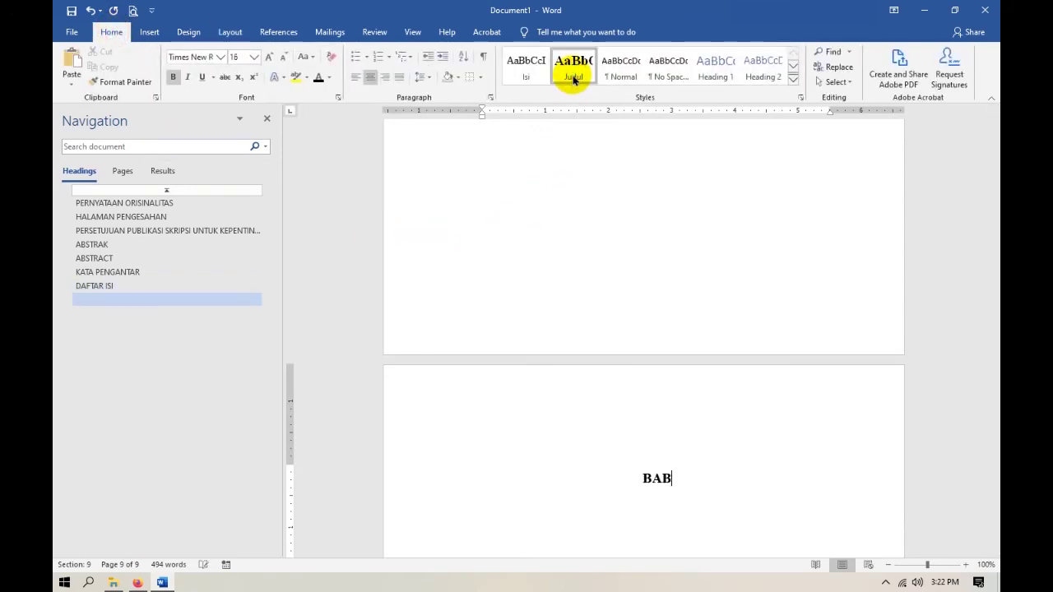
pyautogui.write('1')
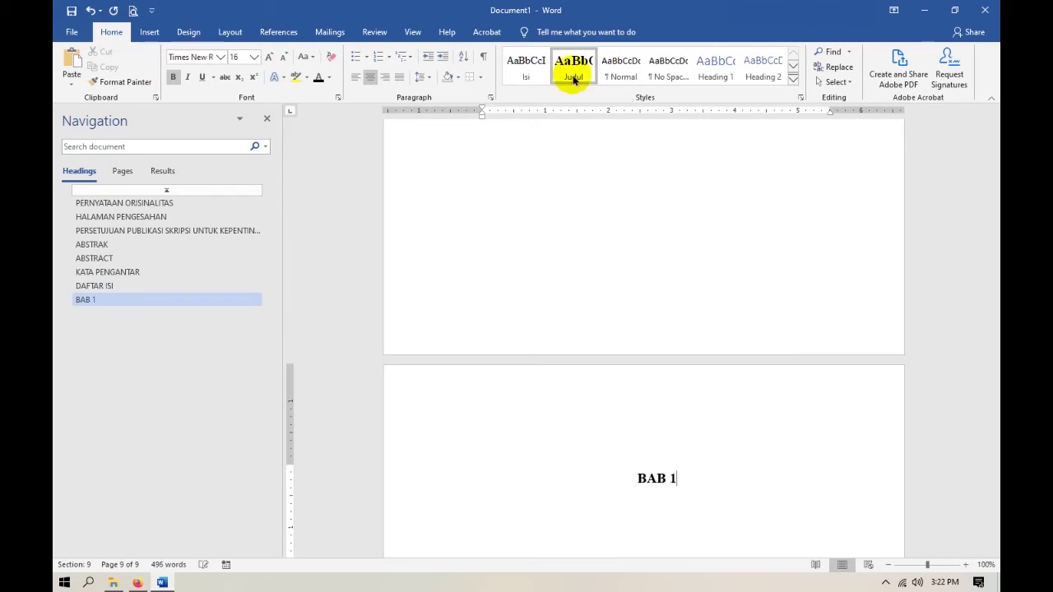
pyautogui.press('Return')
pyautogui.write('PE')
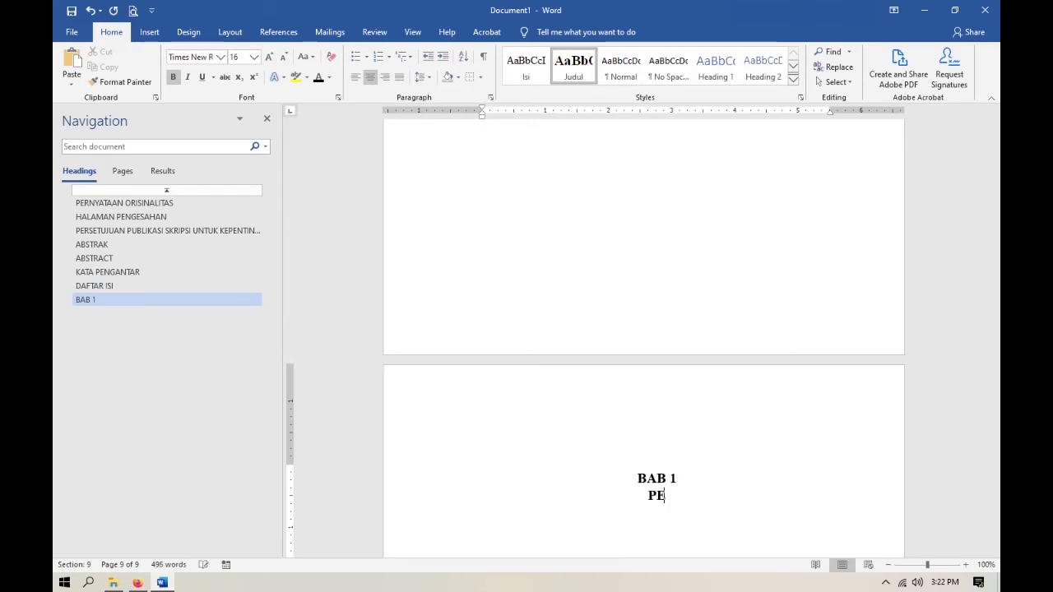
pyautogui.write('NDAHULUAN')
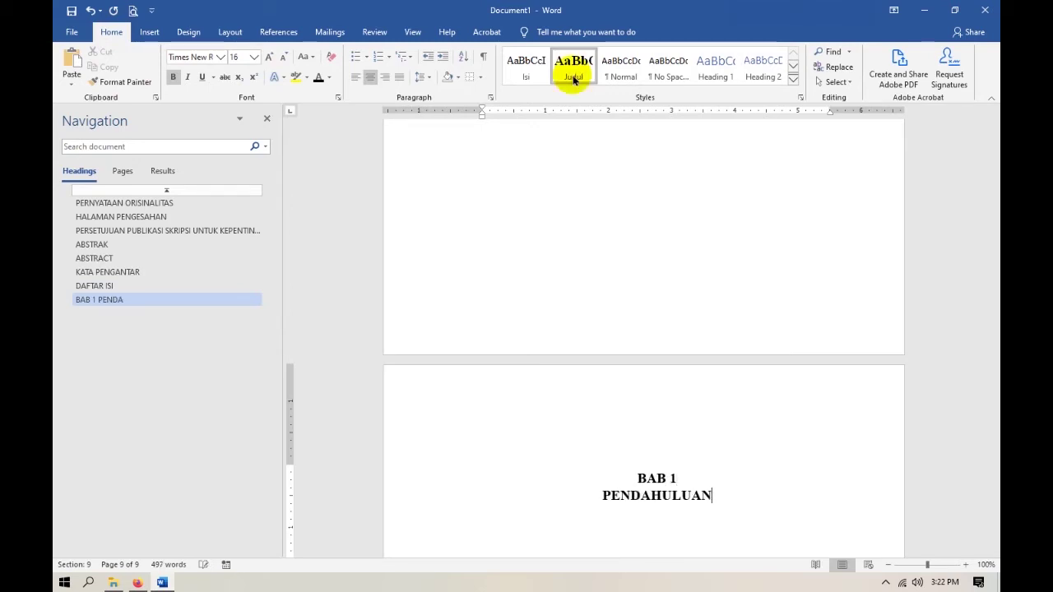
# After checking the reference PDF, add Isi-styled body lines below PENDAHULUAN and return to the PDF.
pyautogui.hotkey('alt', 'Tab')
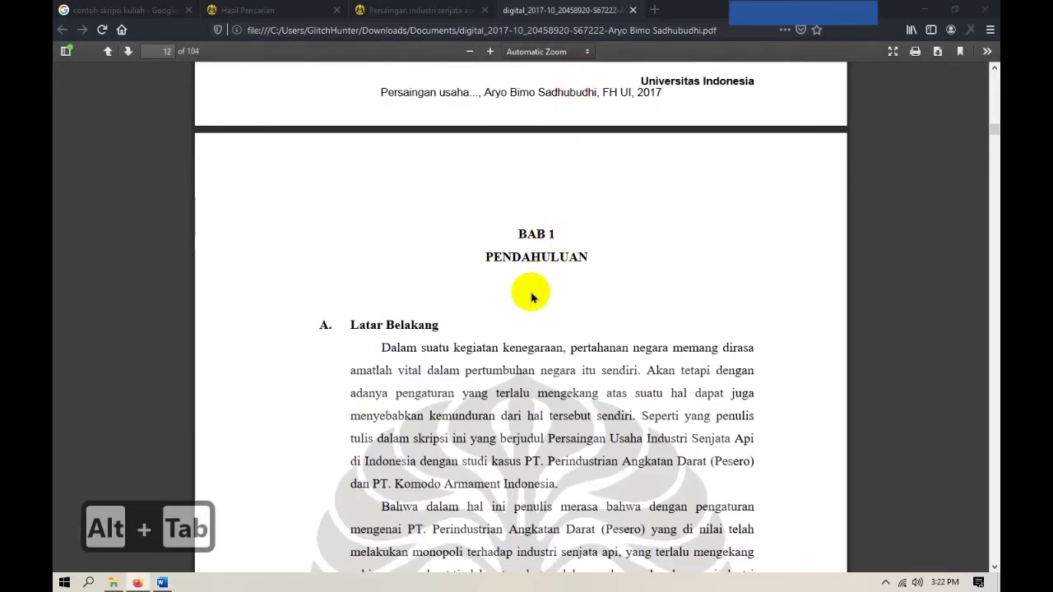
pyautogui.scroll(-3, 559, 272)
pyautogui.hotkey('alt', 'Tab')
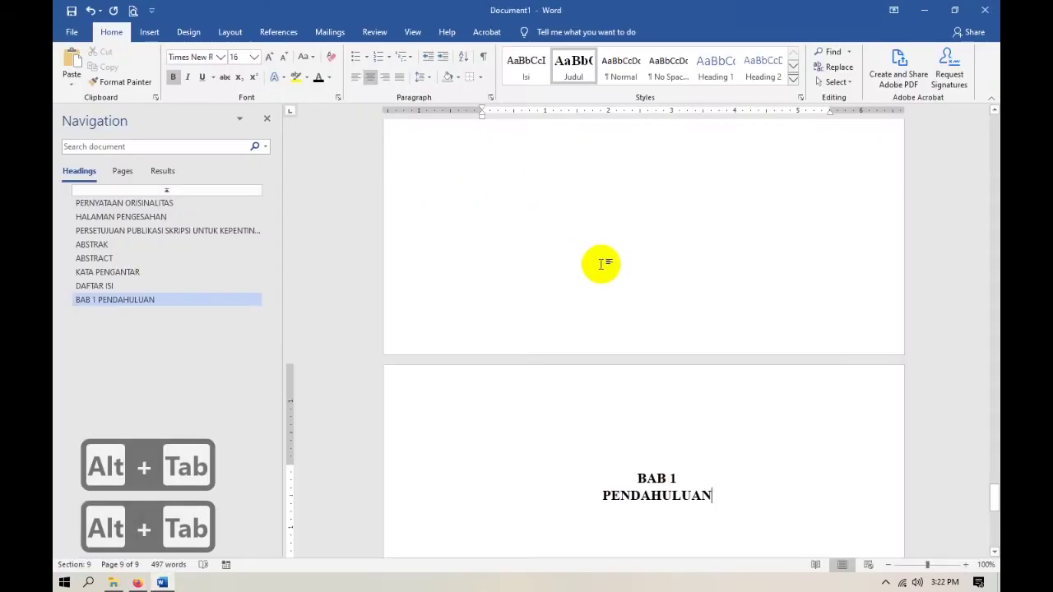
pyautogui.scroll(-3, 601, 272)
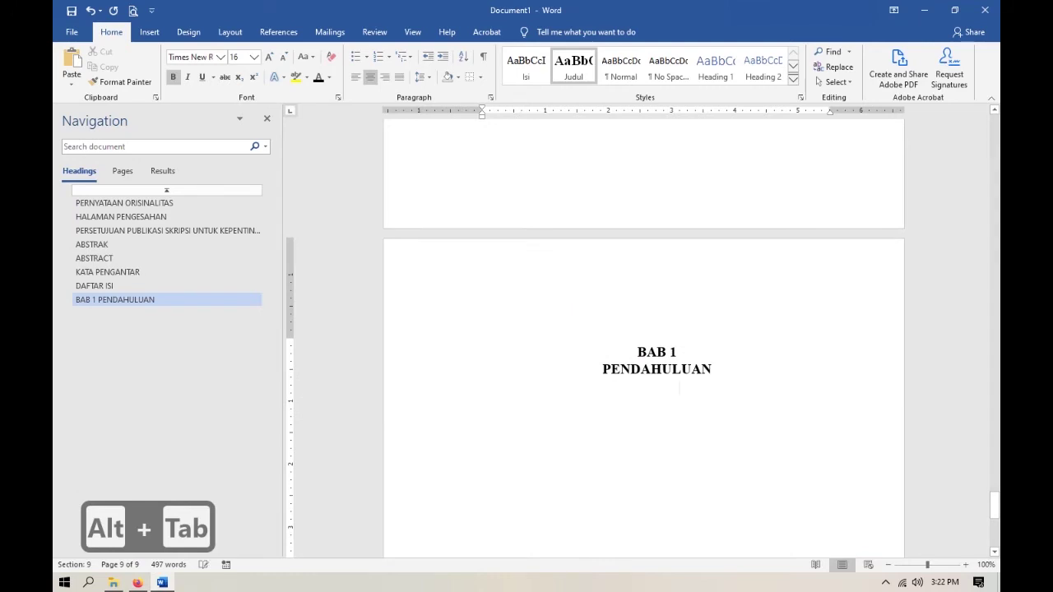
pyautogui.press('Return')
pyautogui.click(524, 82)
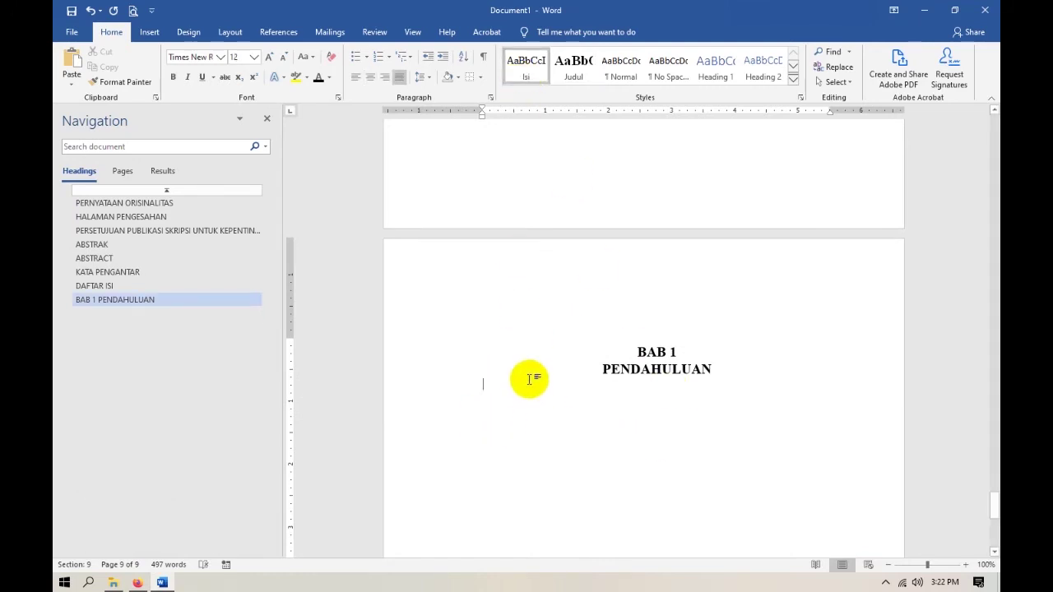
pyautogui.press('Return')
pyautogui.hotkey('alt', 'Tab')
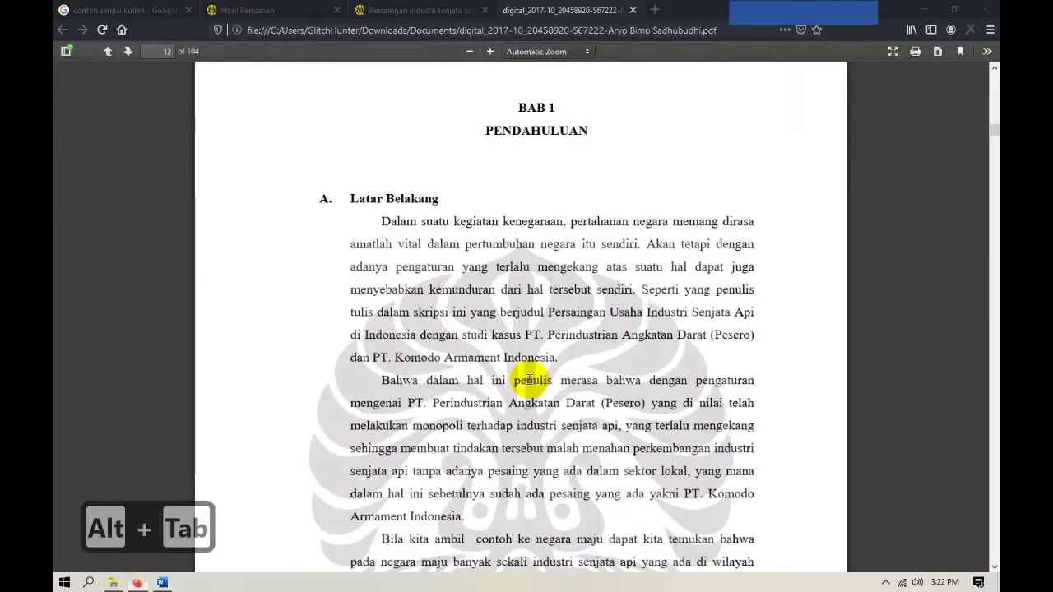
# Switch from the reference thesis PDF back to the Word document.
pyautogui.hotkey('alt', 'Tab')
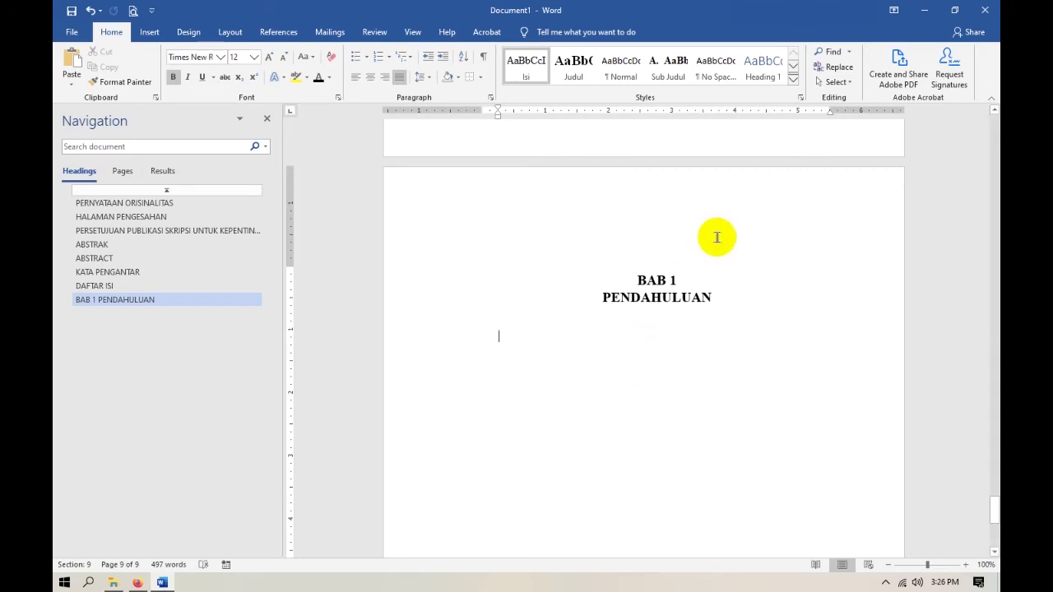
# Add the Heading 2 subheading 'A. Latar Belakang Masalah' and shift its indent toward the margin.
pyautogui.click(793, 72)
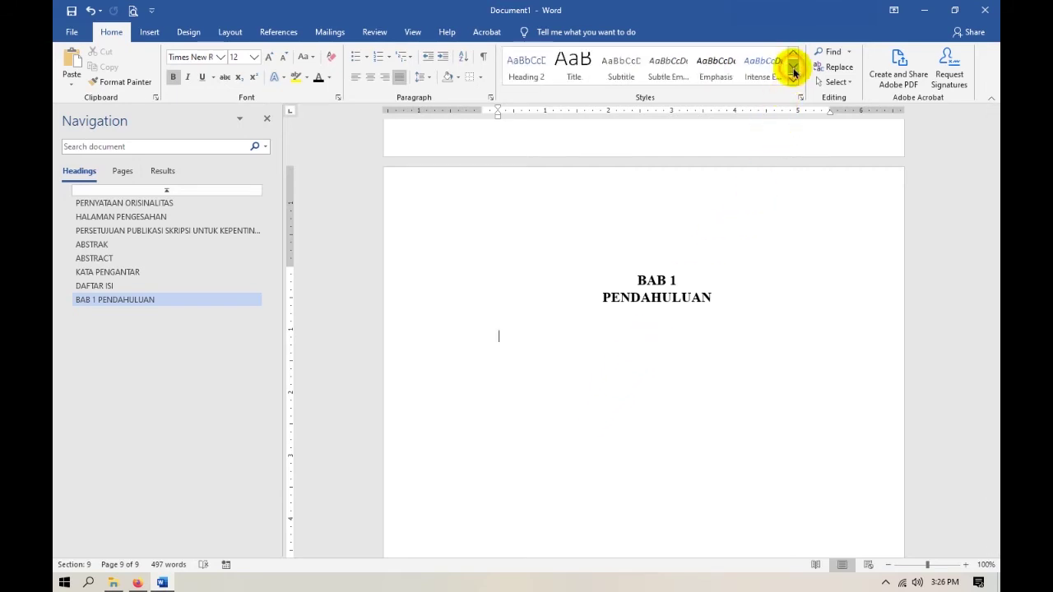
pyautogui.click(527, 68)
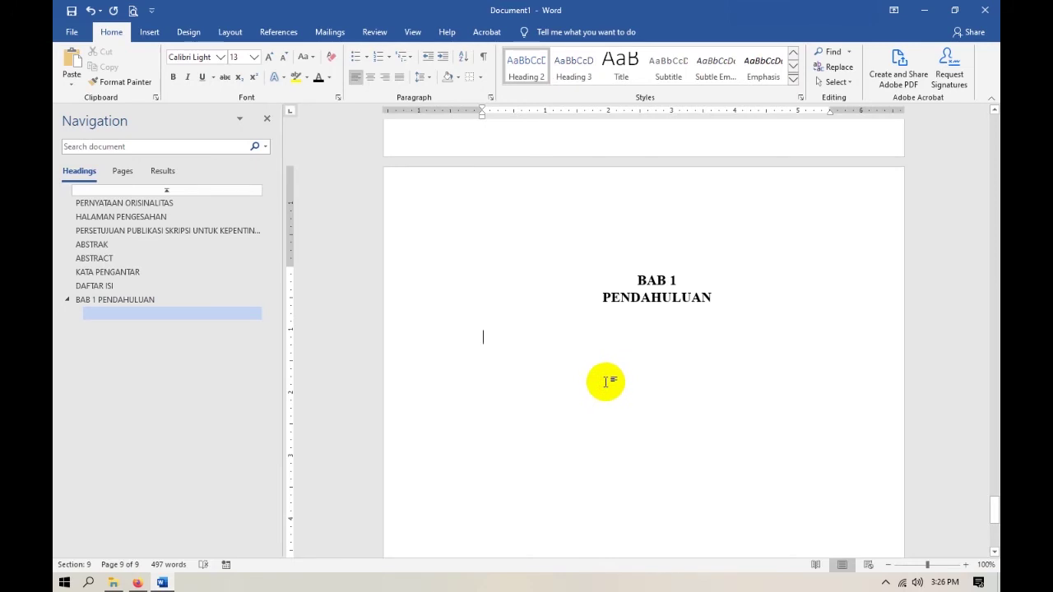
pyautogui.write('A. ')
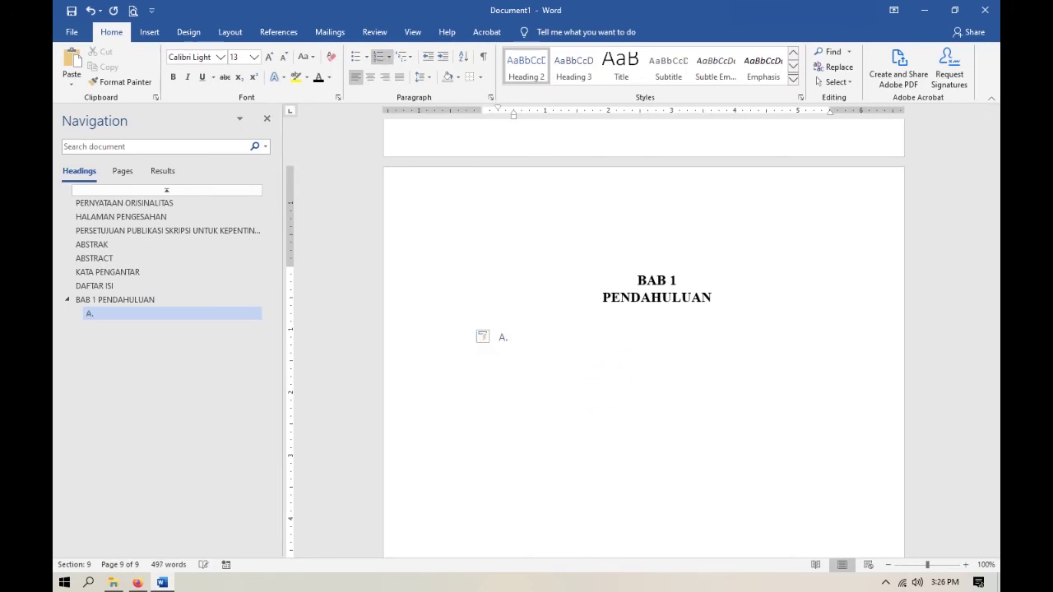
pyautogui.write('Latar Belakang')
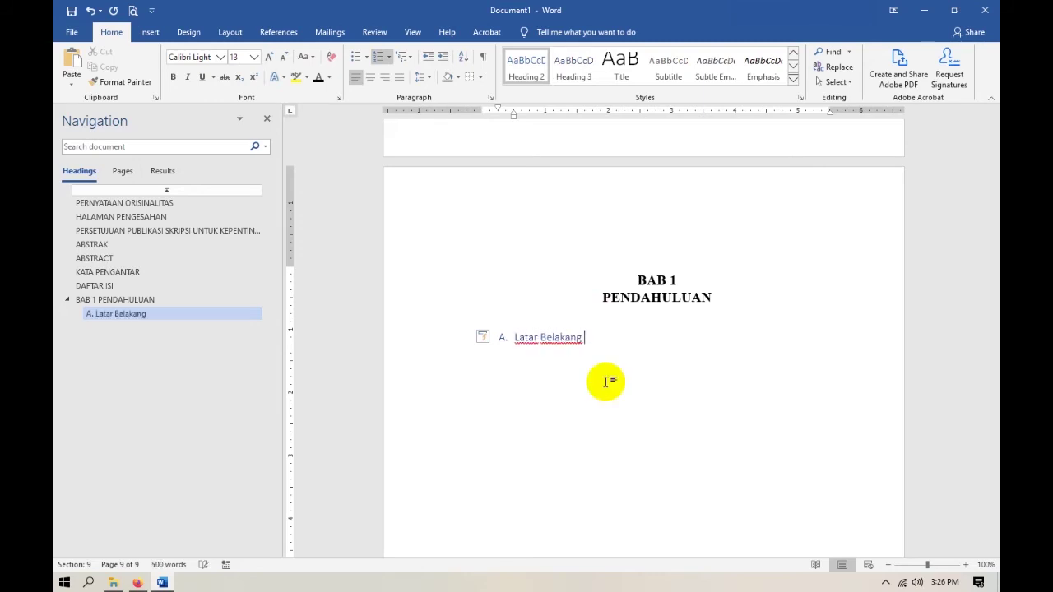
pyautogui.write(' Masalah')
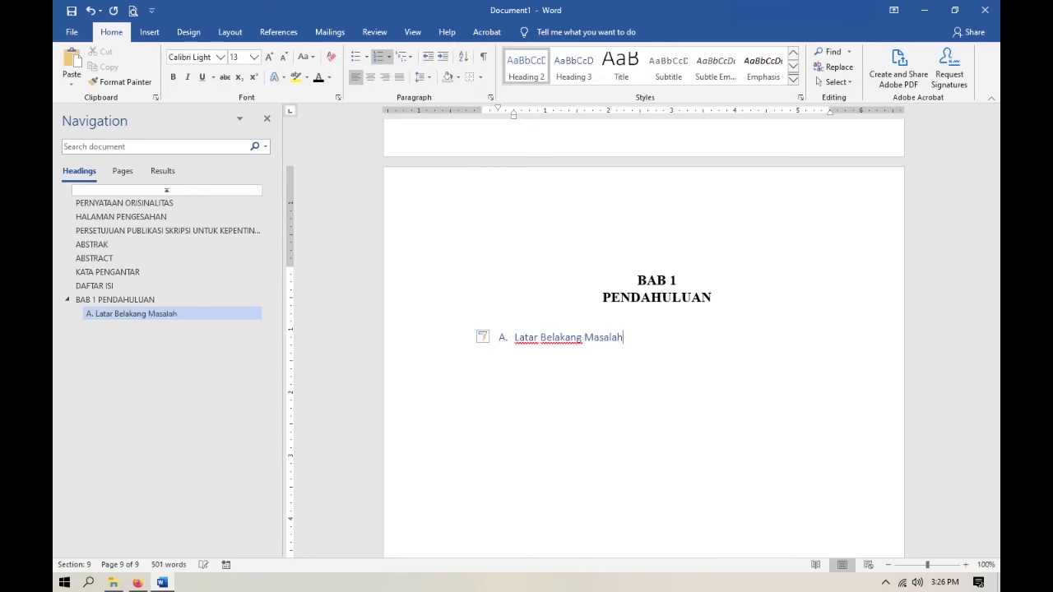
pyautogui.moveTo(510, 116); pyautogui.dragTo(497, 114)
# Make the subheading text bold Times New Roman 12 pt.
pyautogui.click(504, 337)
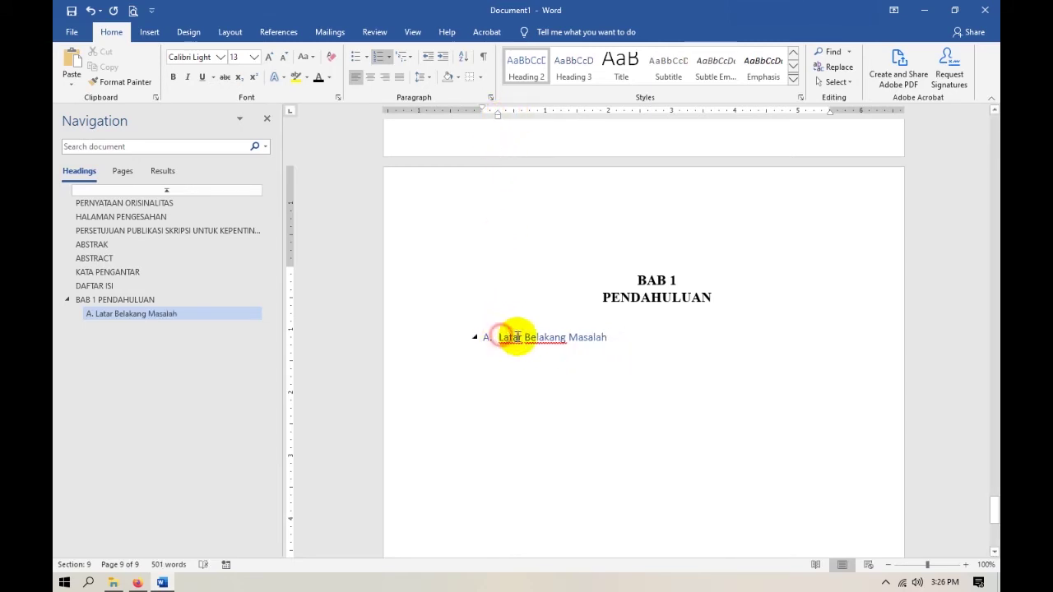
pyautogui.moveTo(517, 337); pyautogui.dragTo(600, 337)
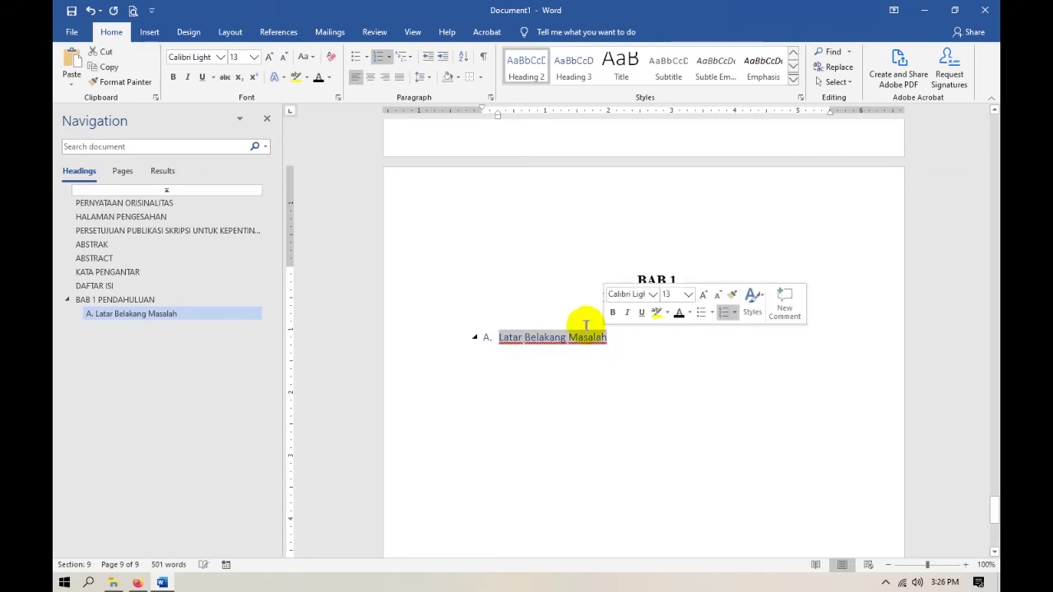
pyautogui.click(178, 77)
pyautogui.click(220, 56)
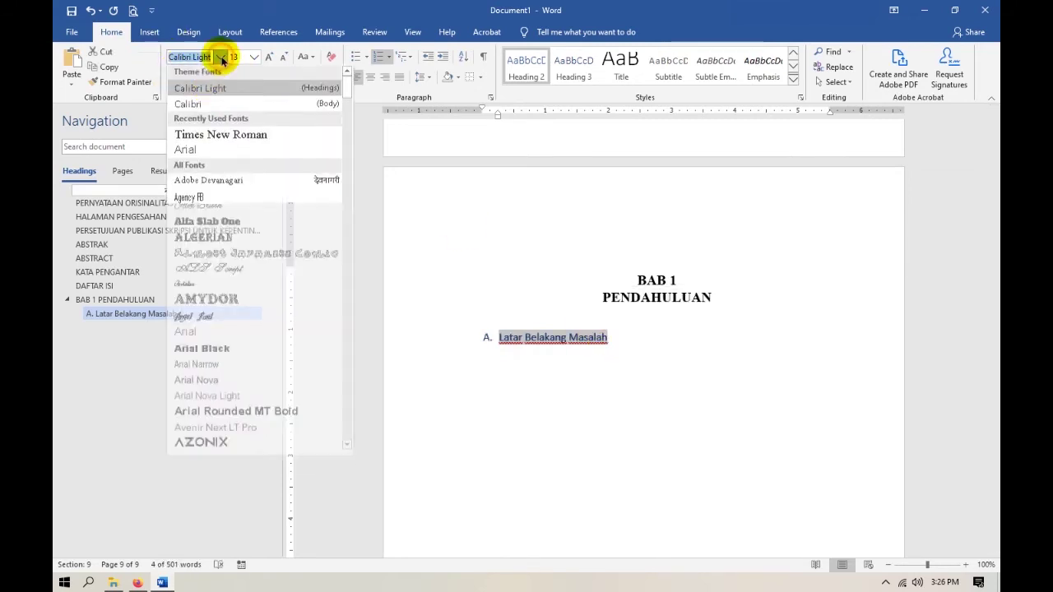
pyautogui.click(168, 134)
pyautogui.click(253, 56)
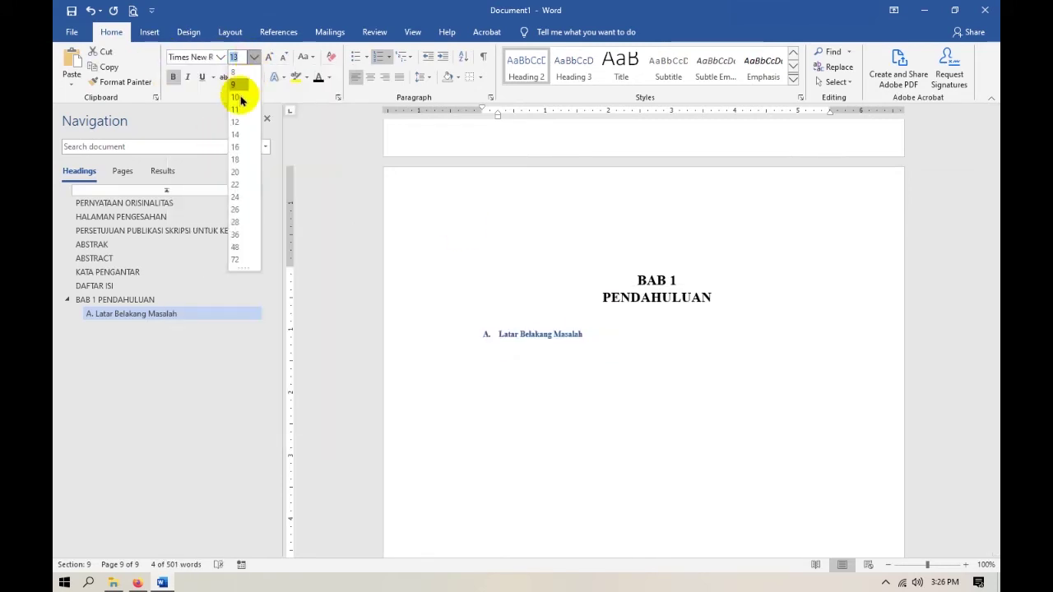
pyautogui.click(238, 116)
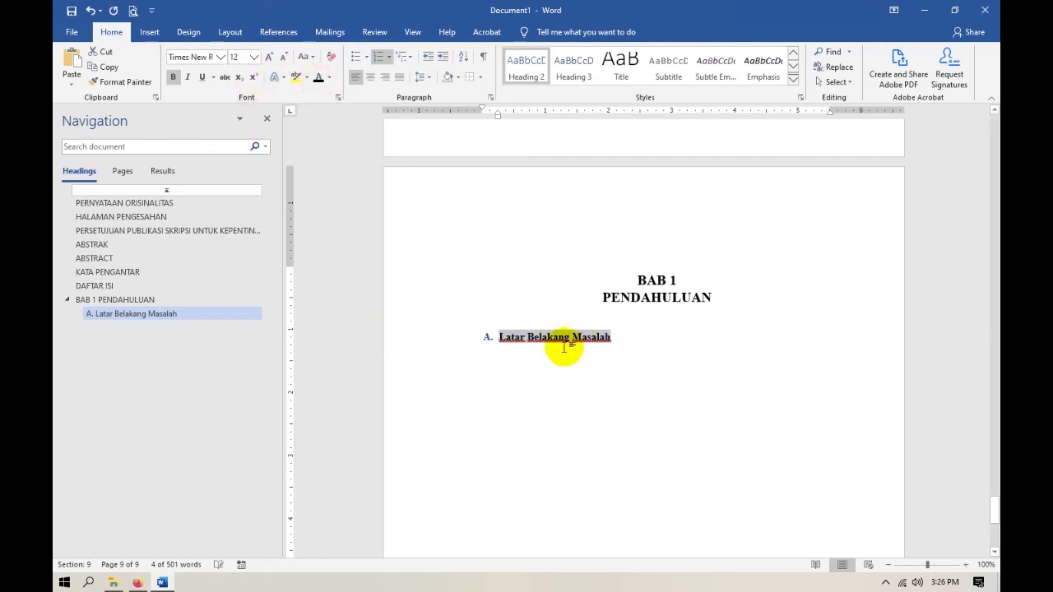
pyautogui.click(617, 340)
pyautogui.click(486, 336)
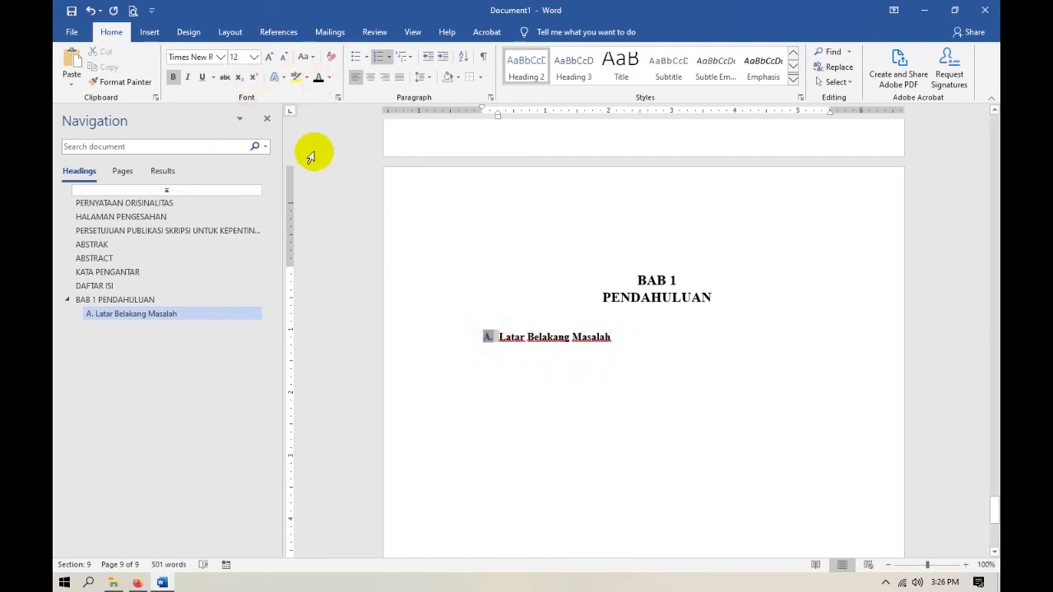
pyautogui.click(317, 79)
pyautogui.click(629, 336)
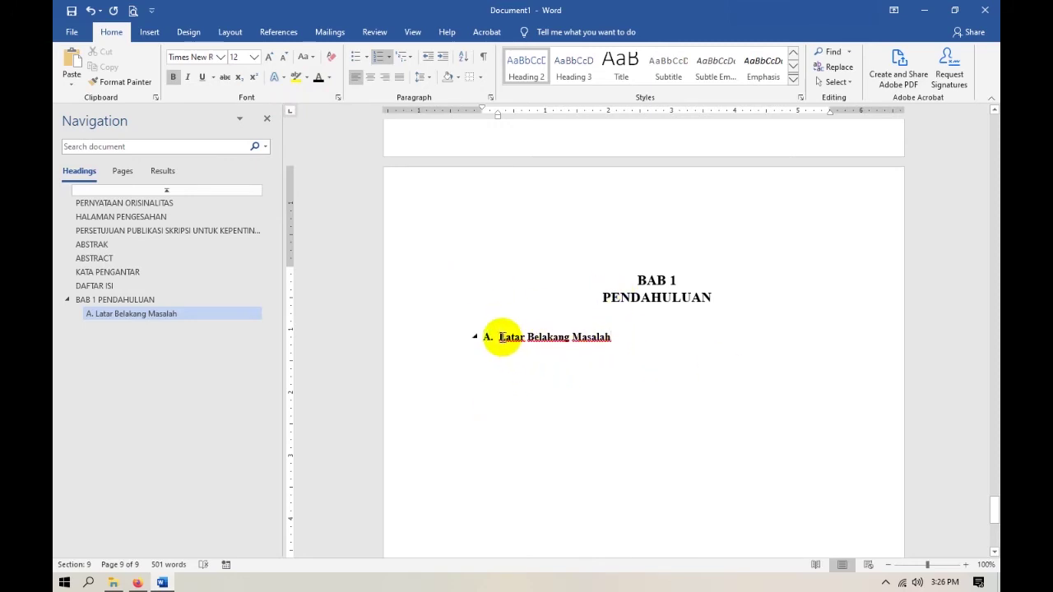
pyautogui.moveTo(500, 337); pyautogui.dragTo(623, 341)
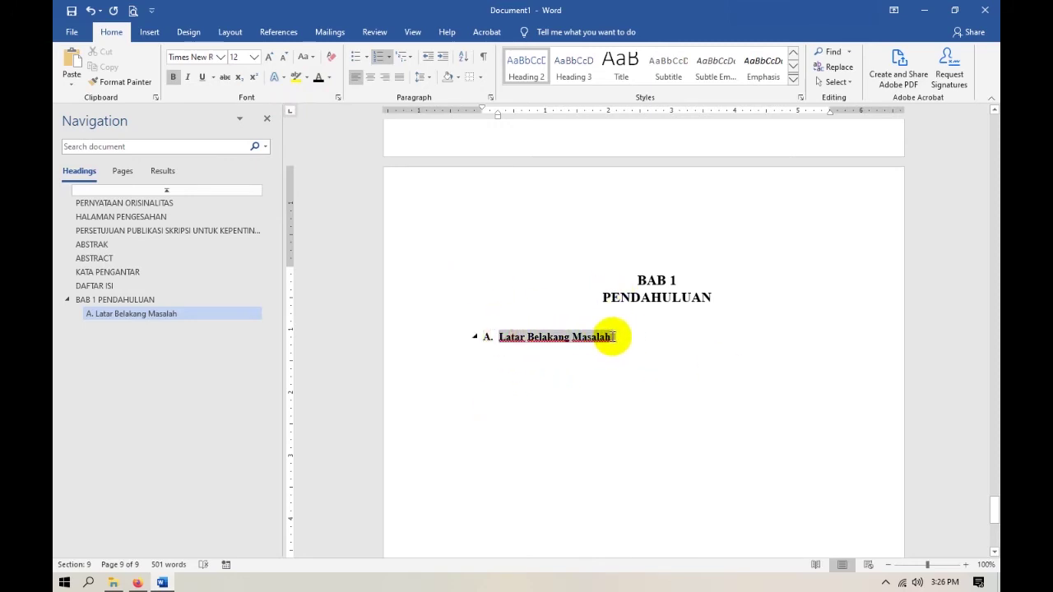
# Create a paragraph style named Sub Judul from the selected 'A. Latar Belakang Masalah' heading.
pyautogui.click(795, 84)
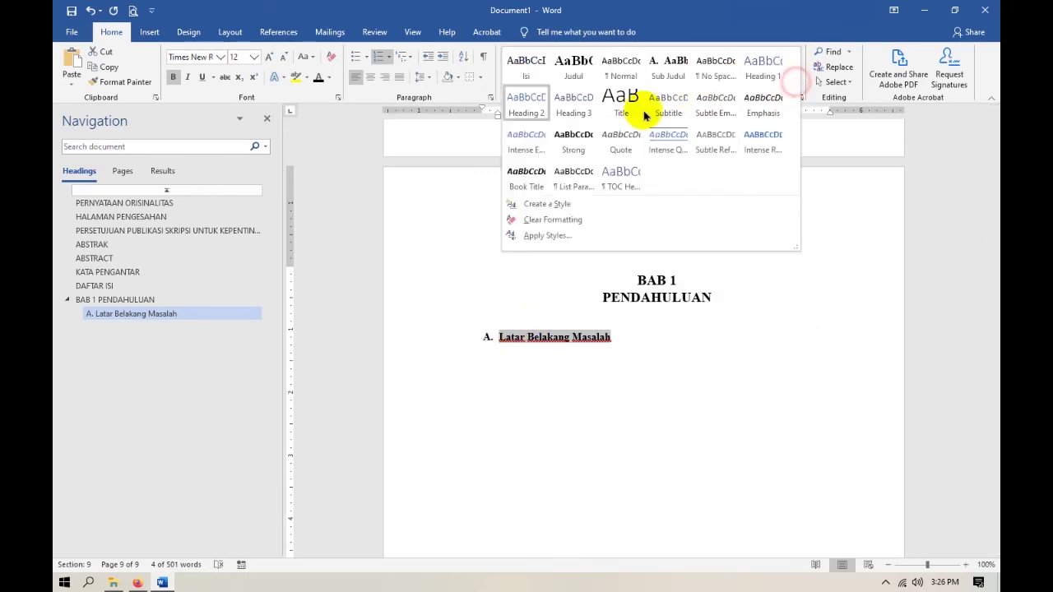
pyautogui.click(567, 205)
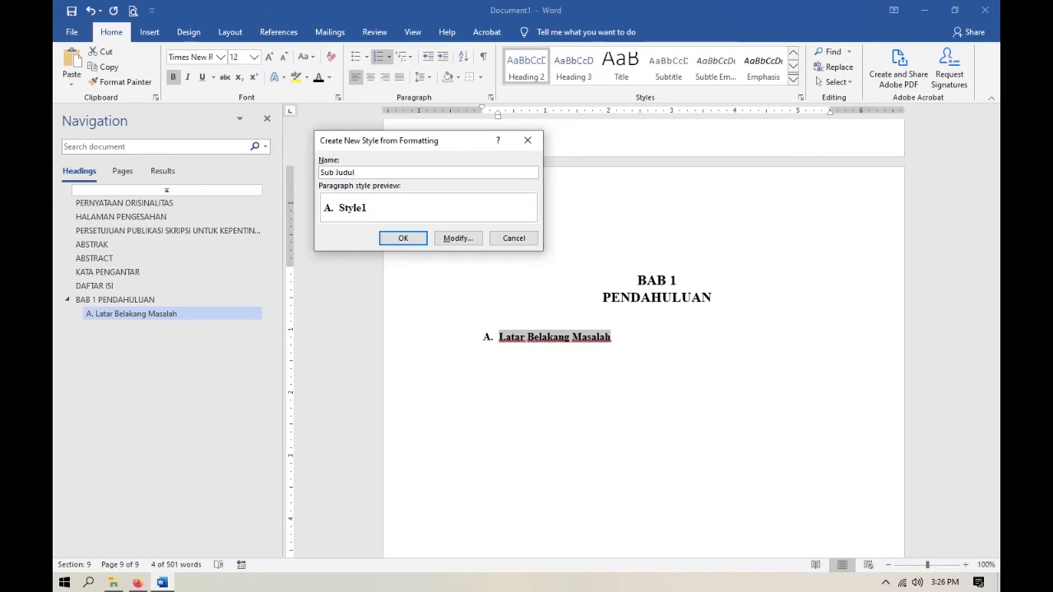
pyautogui.click(403, 238)
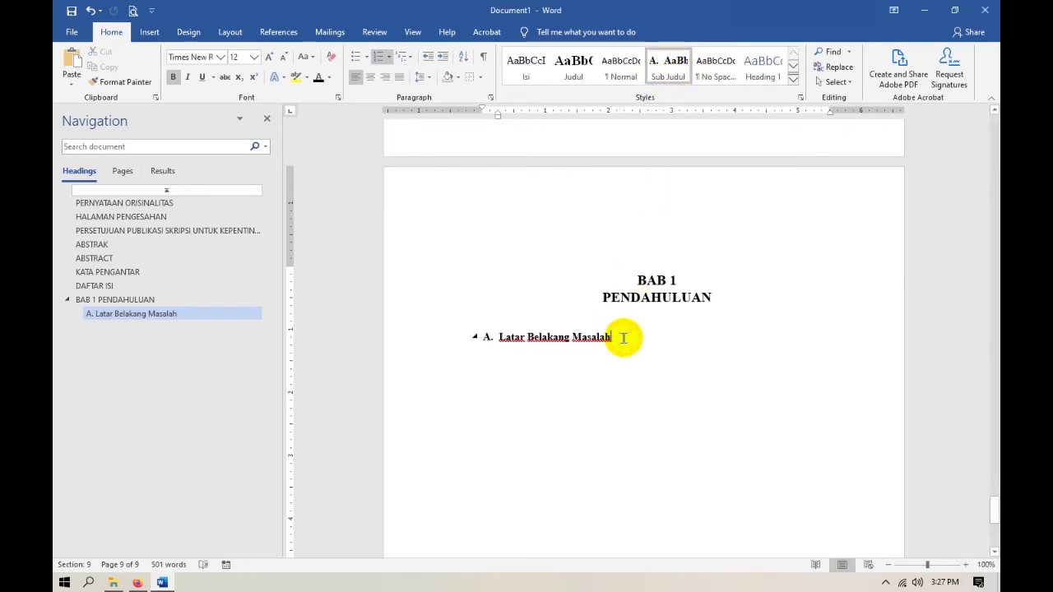
# Add an Isi-styled line under the subheading and generate sample paragraphs with =rand().
pyautogui.press('Return')
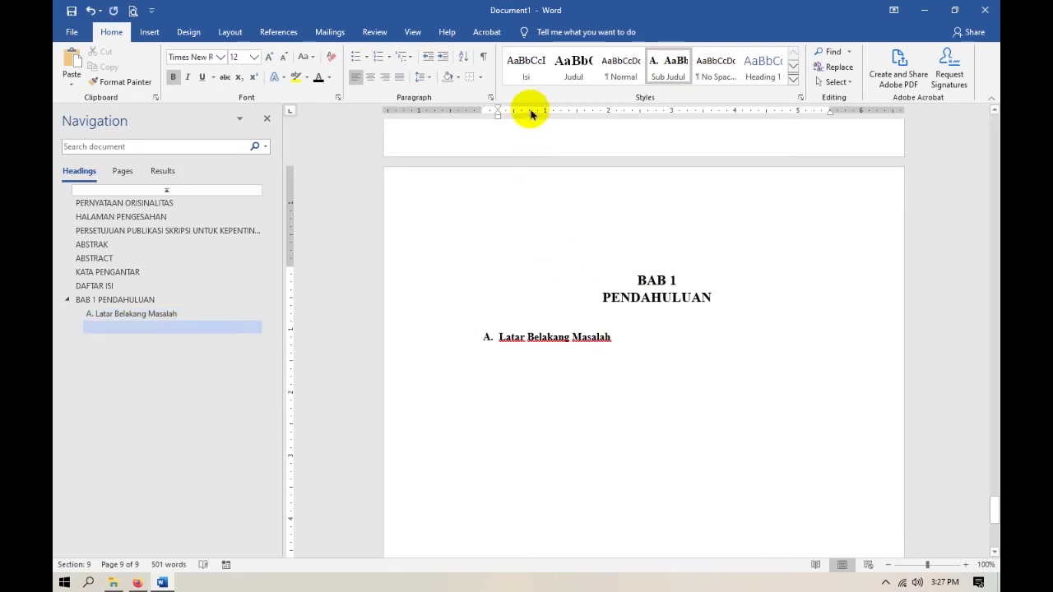
pyautogui.click(526, 65)
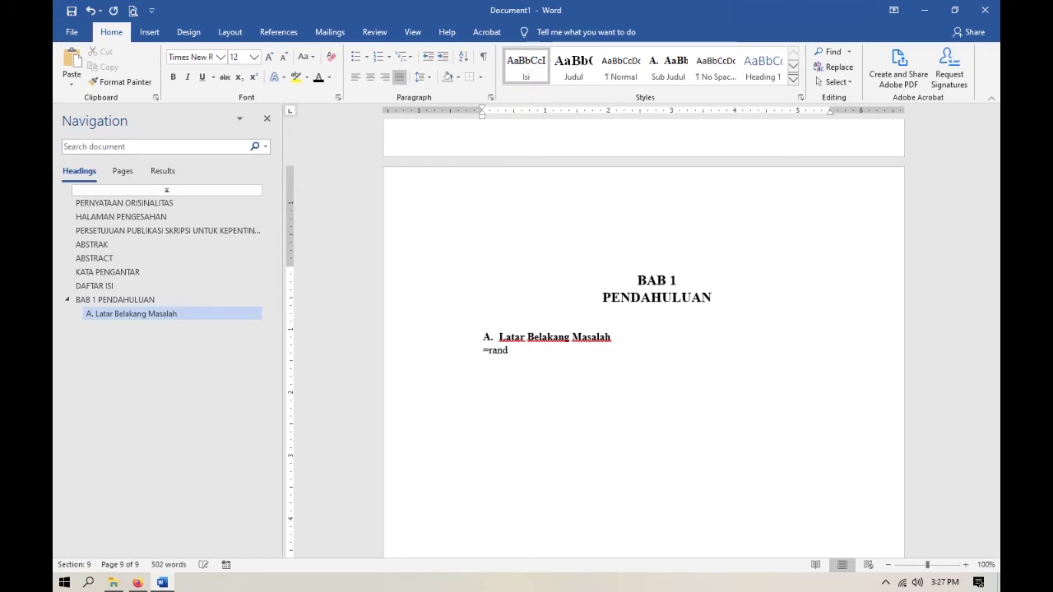
pyautogui.click(518, 356)
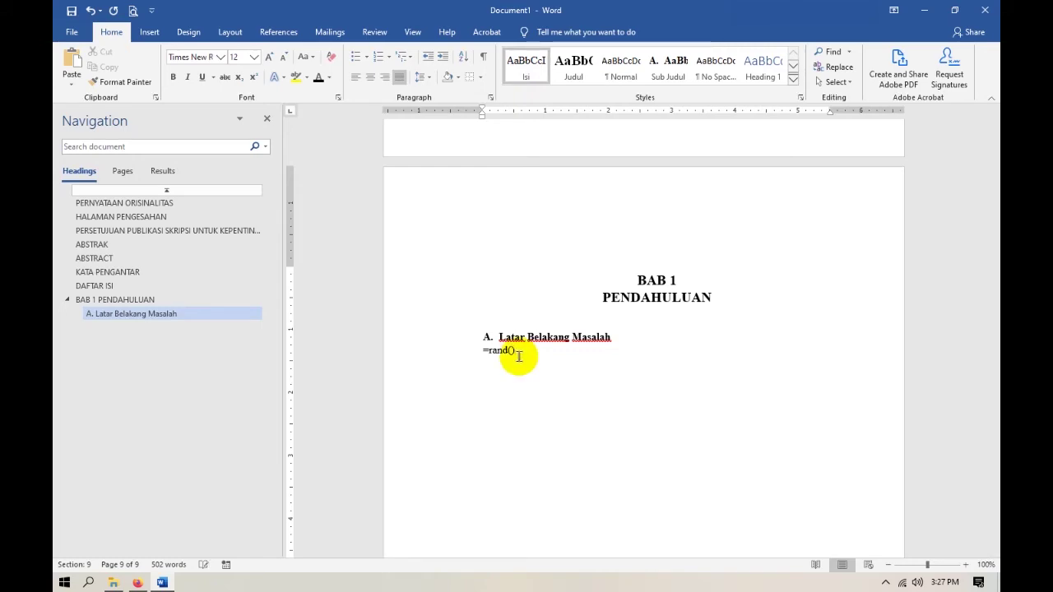
pyautogui.press('Return')
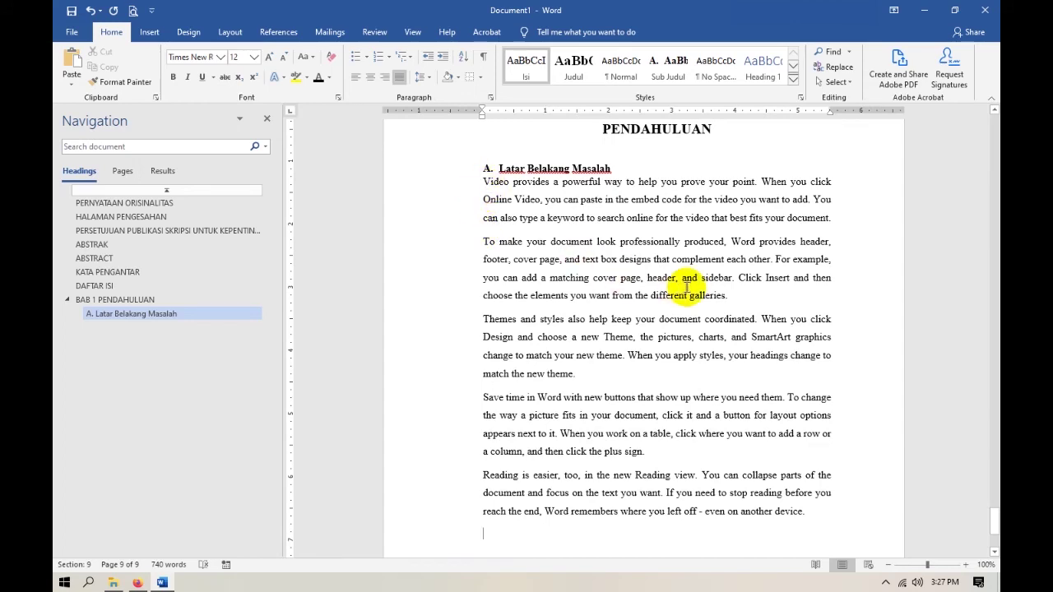
# Review and select the five generated sample paragraphs.
pyautogui.scroll(1, 618, 458)
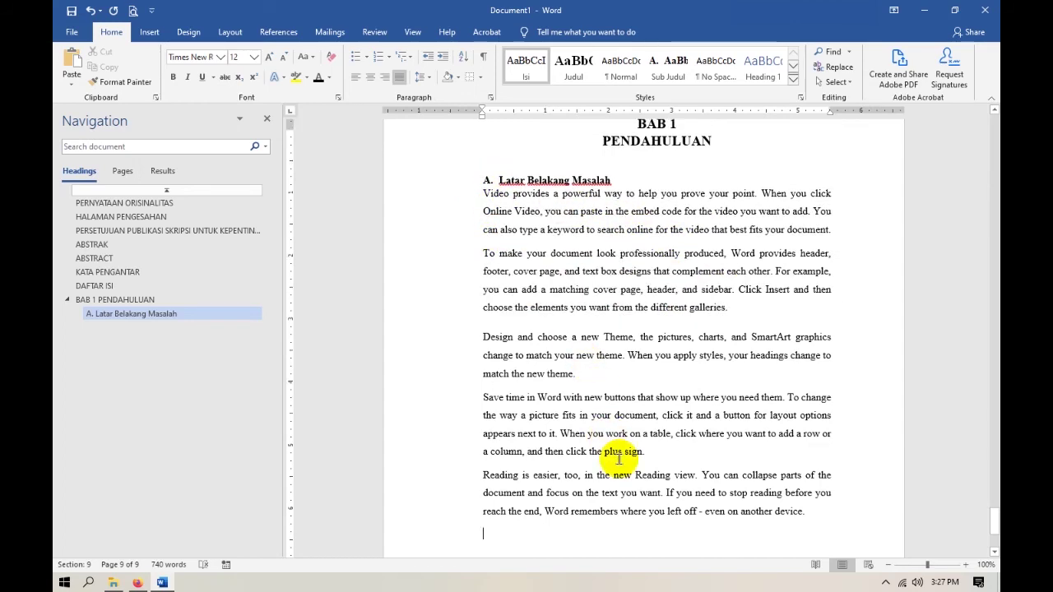
pyautogui.scroll(2, 618, 458)
pyautogui.scroll(-5, 618, 458)
pyautogui.scroll(5, 619, 459)
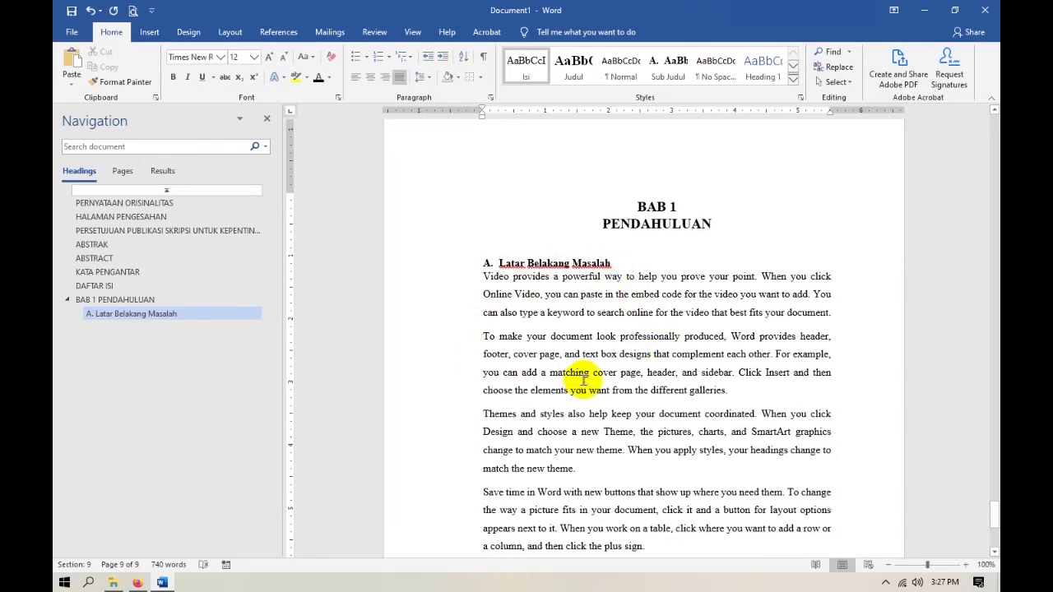
pyautogui.scroll(-3, 583, 380)
pyautogui.scroll(2, 587, 371)
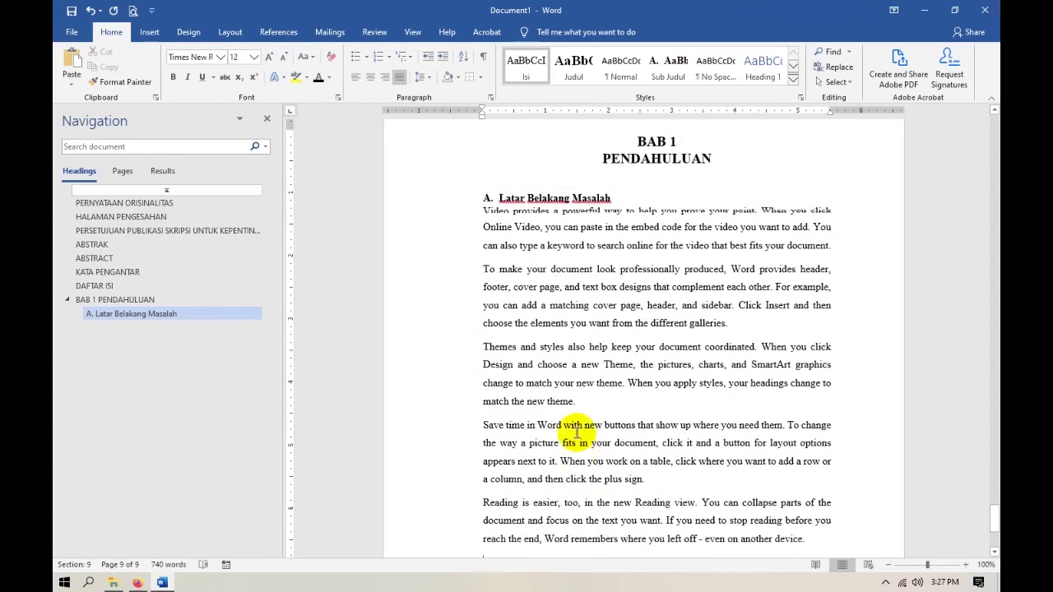
pyautogui.moveTo(484, 211); pyautogui.dragTo(806, 447)
pyautogui.scroll(-2, 576, 296)
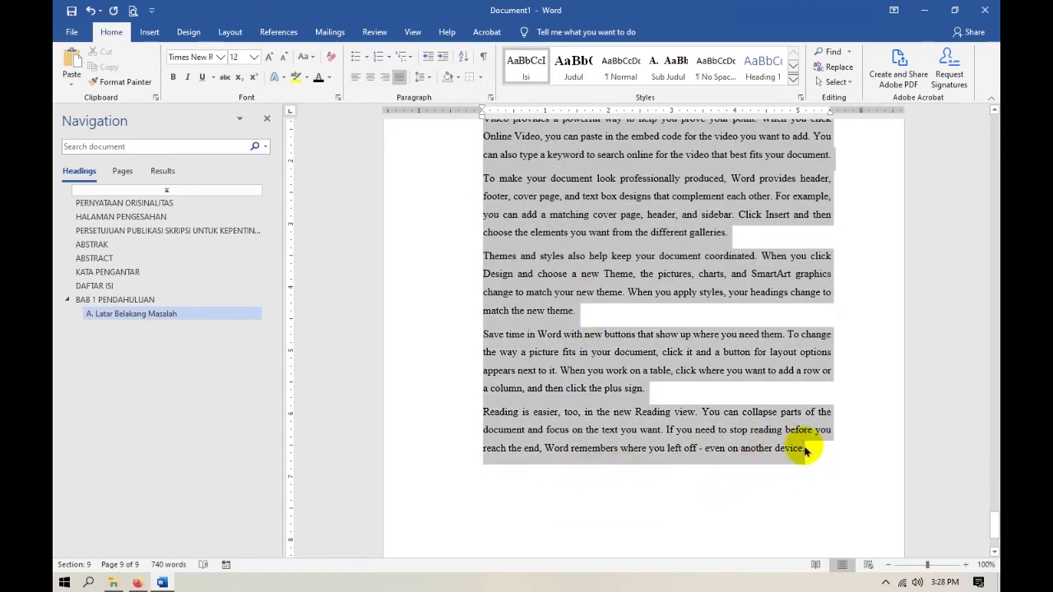
pyautogui.scroll(3, 600, 411)
pyautogui.moveTo(483, 245); pyautogui.dragTo(834, 272)
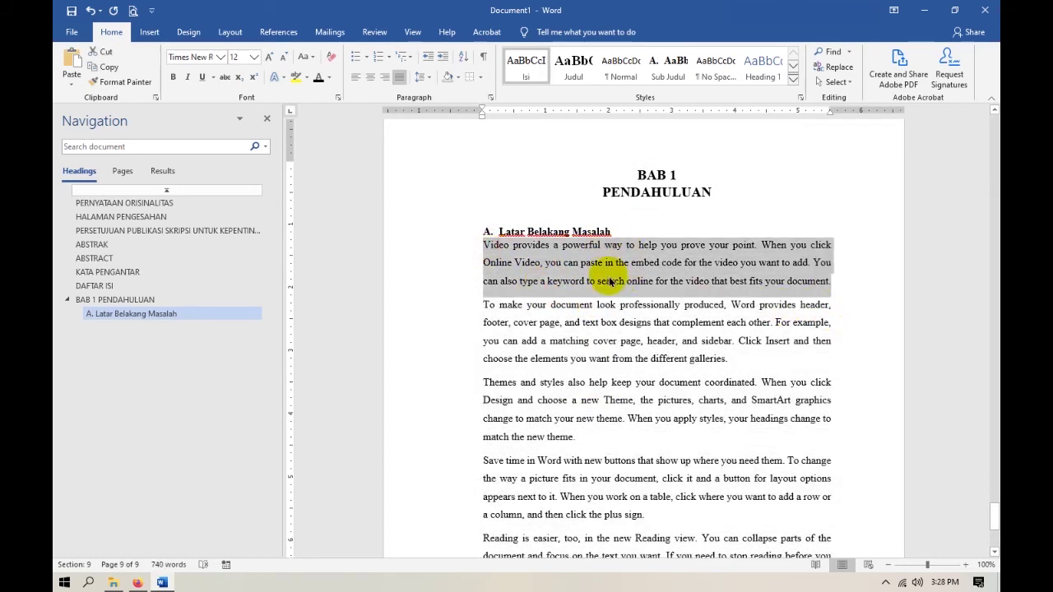
# Indent the first body paragraph on the ruler and give it a first-line Tab indent.
pyautogui.click(794, 79)
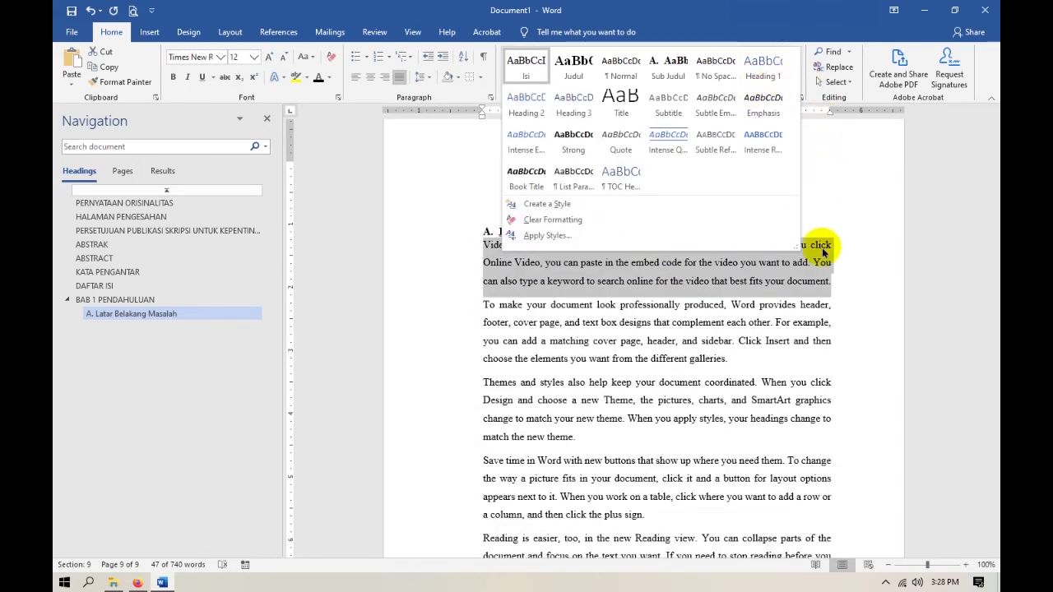
pyautogui.click(825, 262)
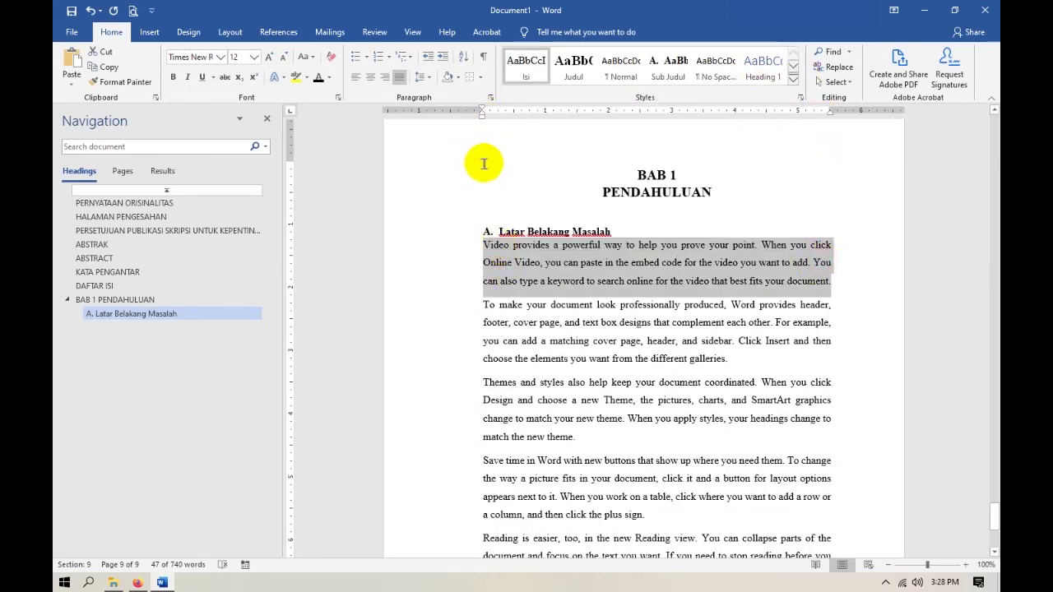
pyautogui.moveTo(482, 112); pyautogui.dragTo(500, 117)
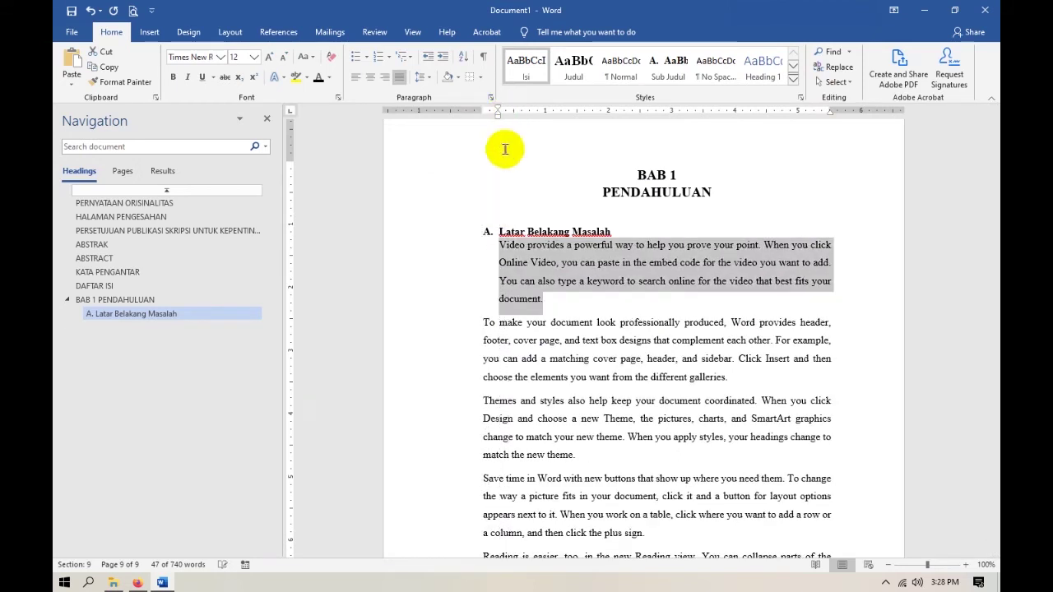
pyautogui.click(499, 245)
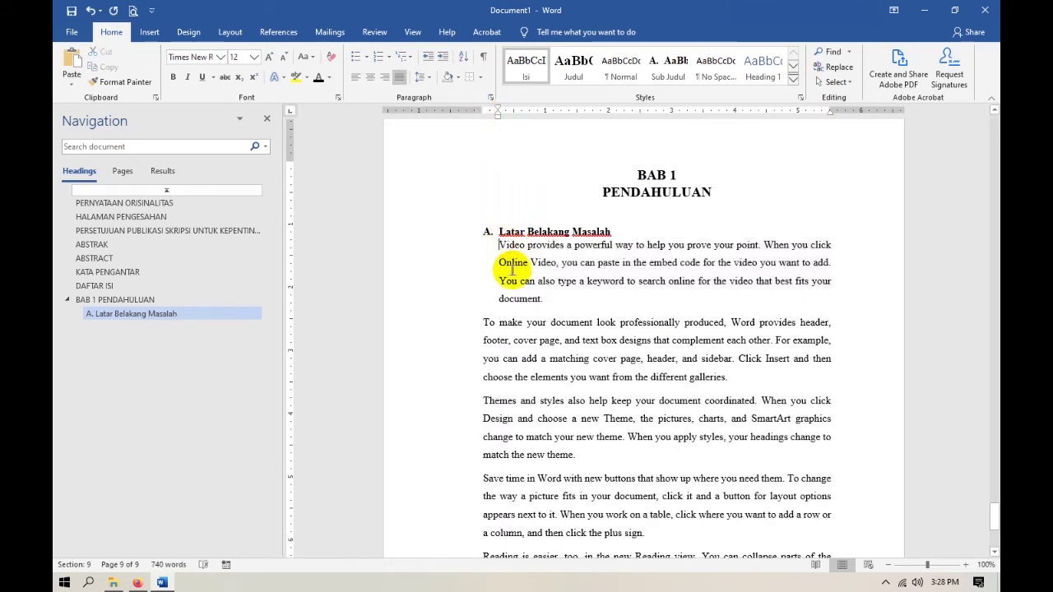
pyautogui.press('Tab')
# Set the first body paragraph's line spacing to Double.
pyautogui.moveTo(508, 240); pyautogui.dragTo(575, 298)
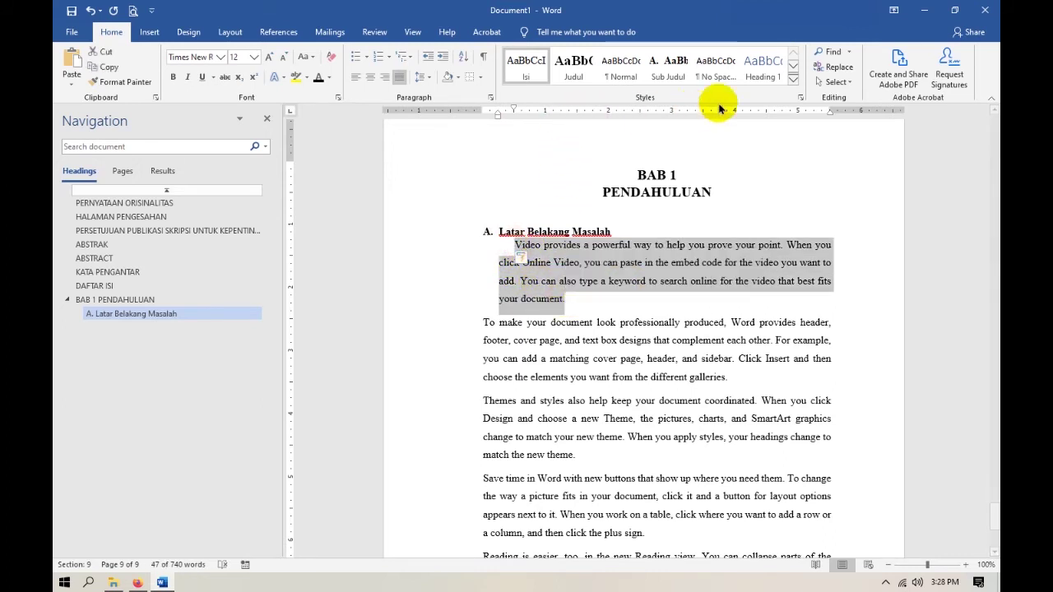
pyautogui.click(489, 98)
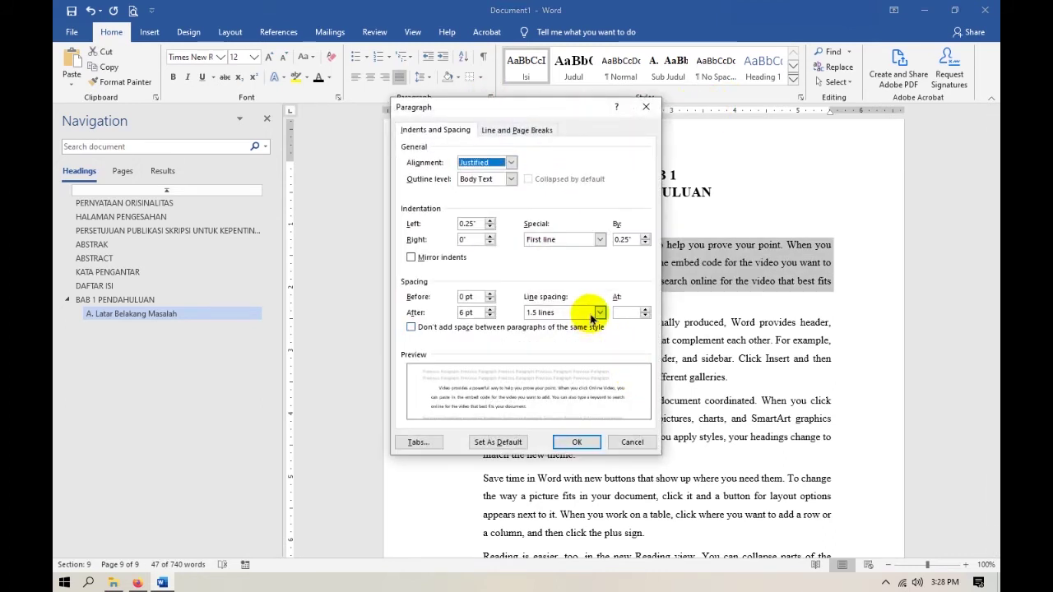
pyautogui.click(601, 312)
pyautogui.click(551, 341)
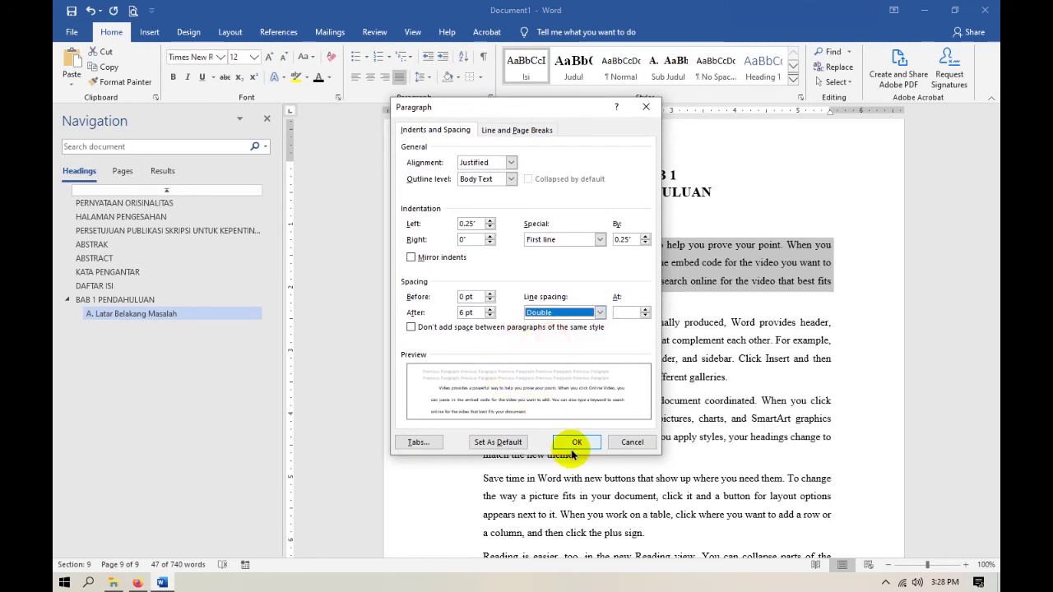
pyautogui.click(574, 443)
pyautogui.click(618, 322)
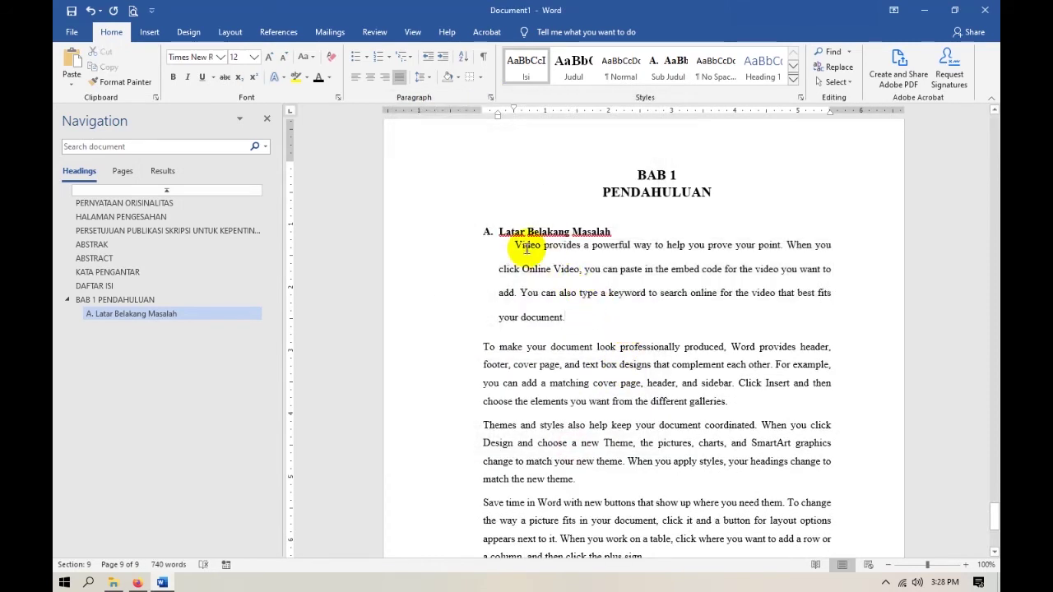
pyautogui.moveTo(520, 246); pyautogui.dragTo(576, 317)
pyautogui.click(584, 313)
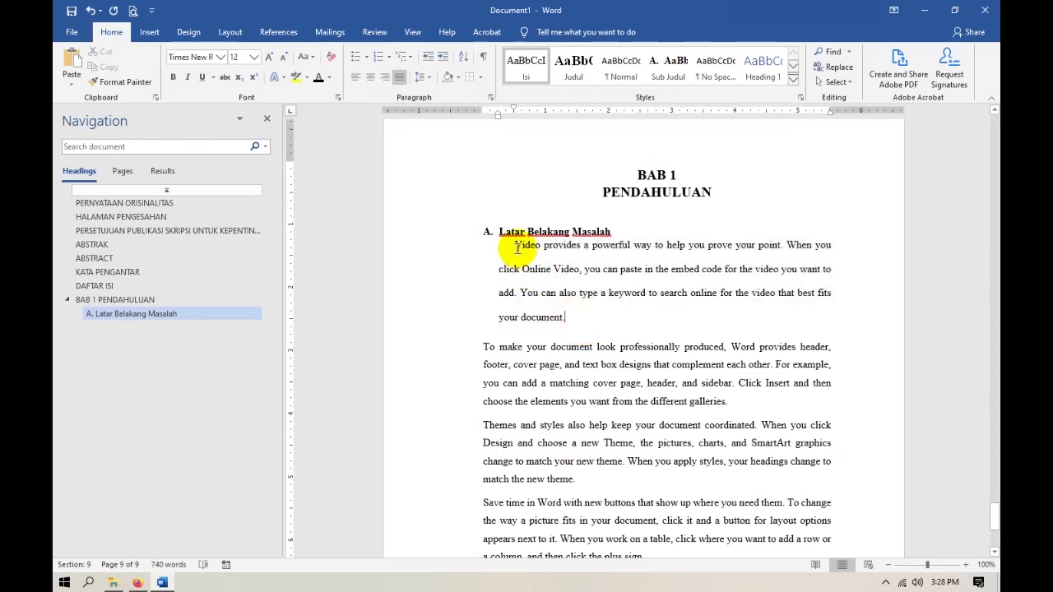
pyautogui.moveTo(517, 245); pyautogui.dragTo(572, 319)
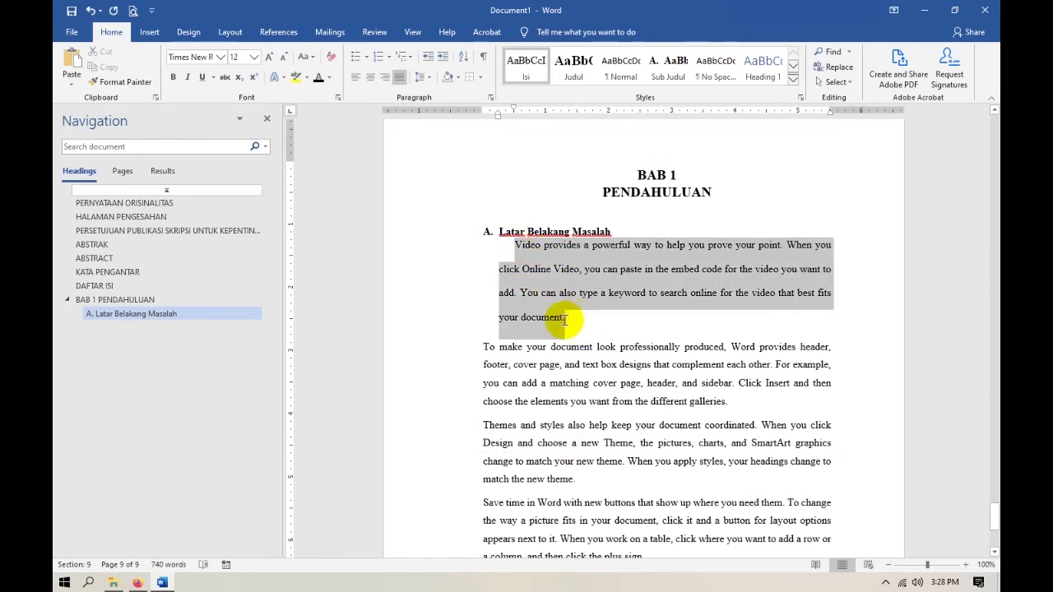
# Save the indented, double-spaced paragraph's formatting as a new style named Isi Skripsi.
pyautogui.click(793, 79)
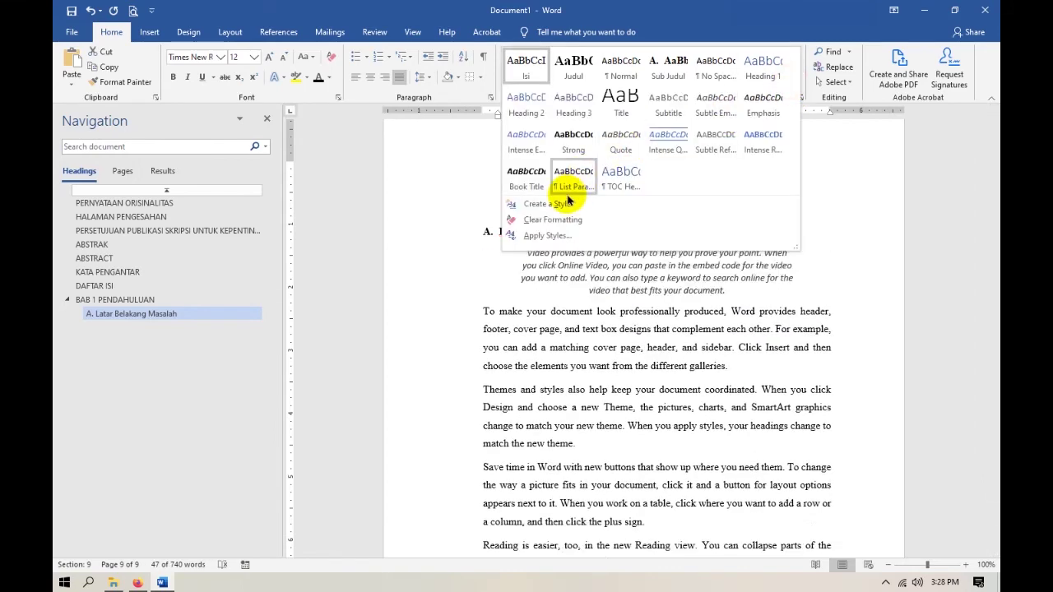
pyautogui.click(552, 204)
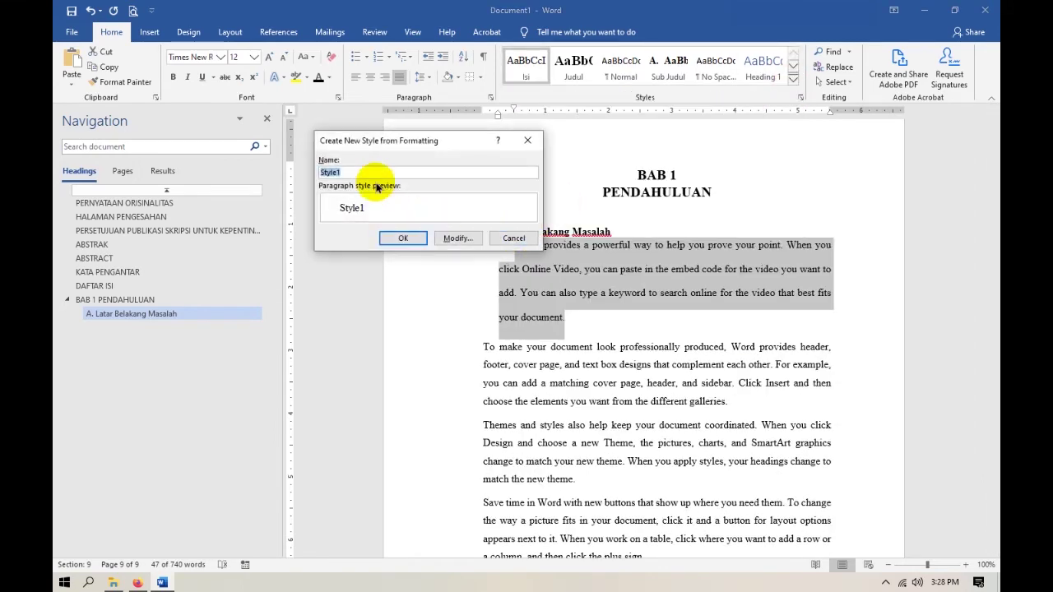
pyautogui.write('Isi Skripsi')
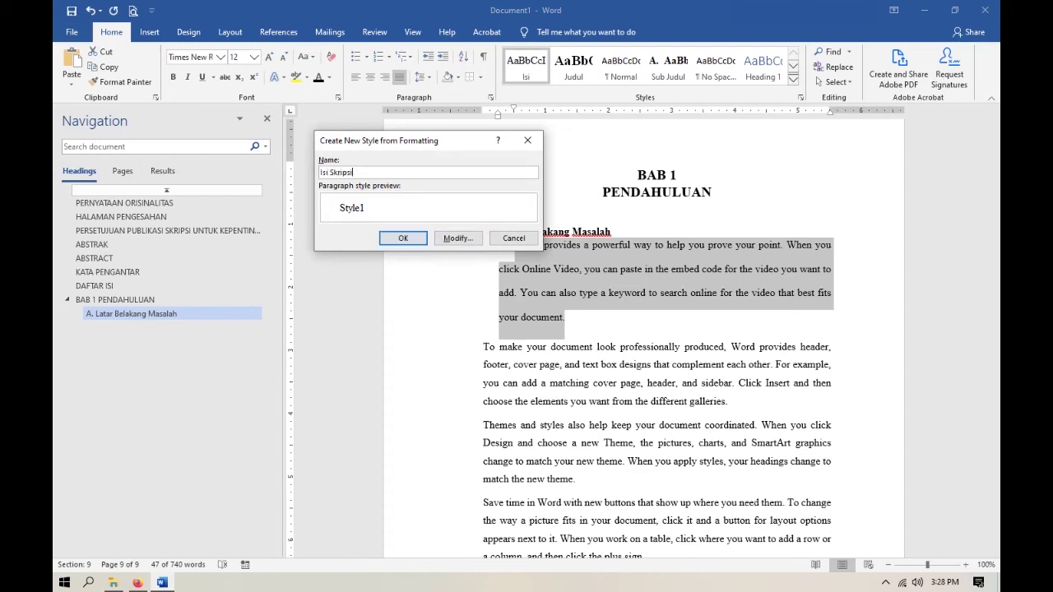
pyautogui.click(403, 237)
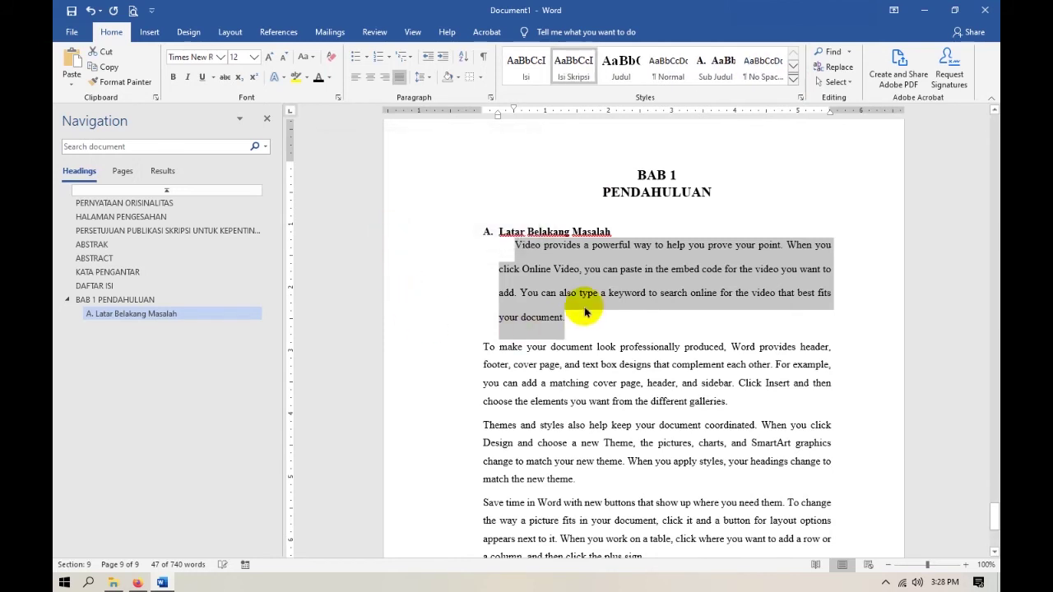
pyautogui.click(588, 319)
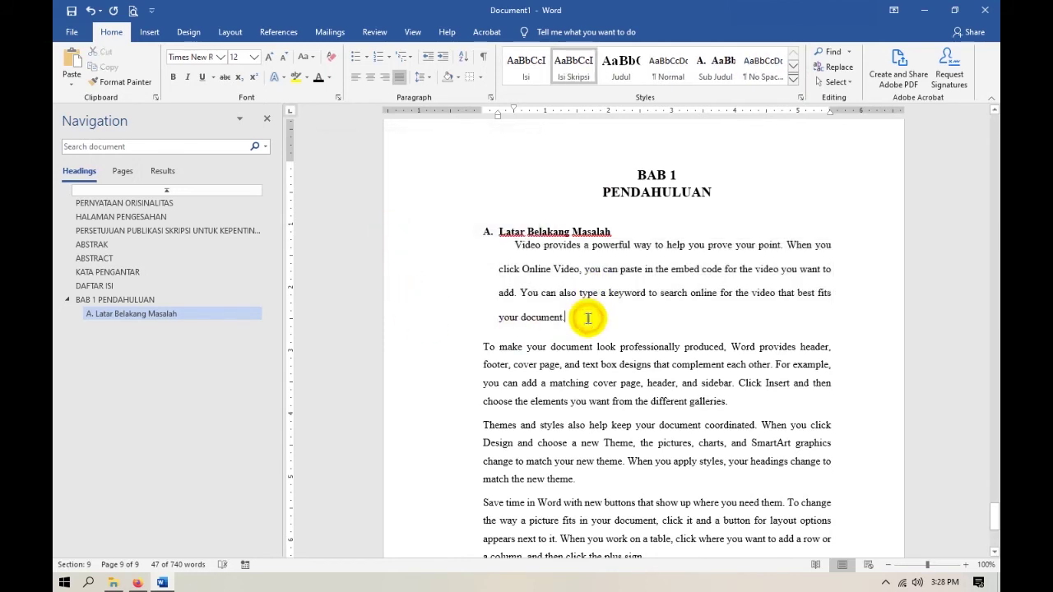
# Set 12 pt spacing after the 'A. Latar Belakang Masalah' heading.
pyautogui.click(618, 232)
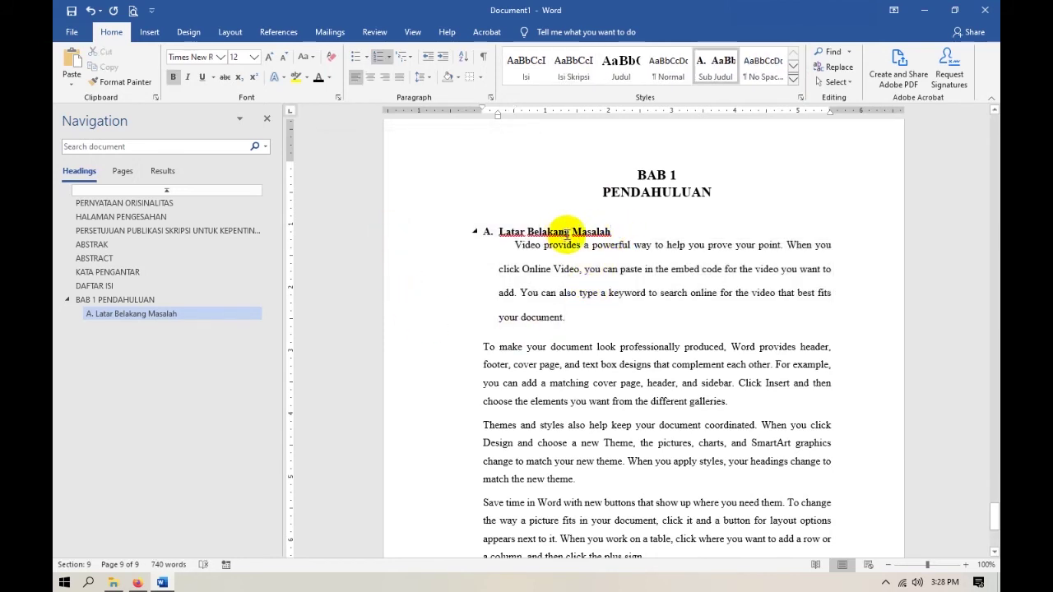
pyautogui.doubleClick(497, 113)
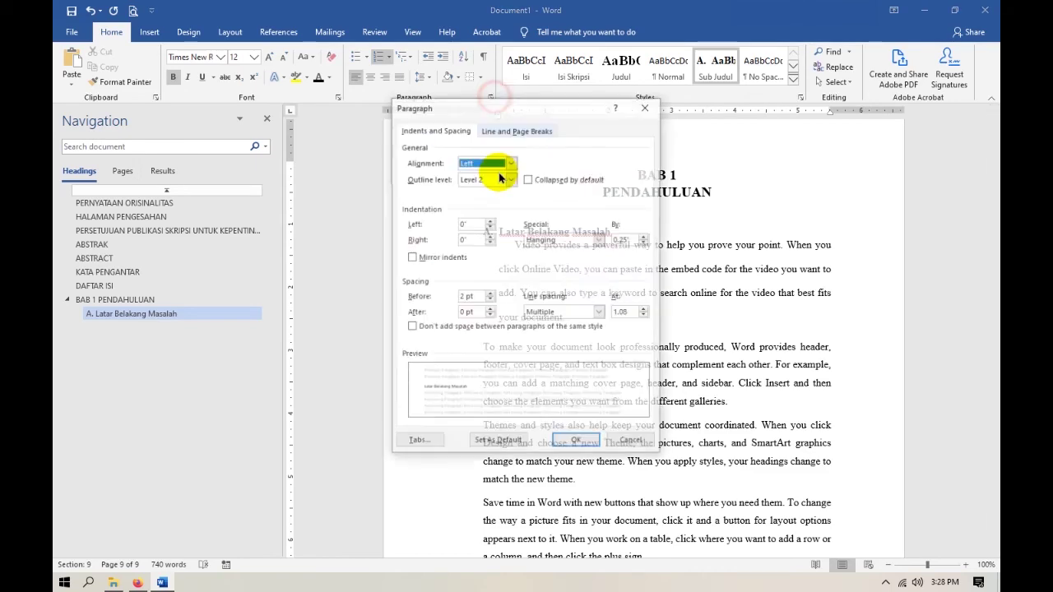
pyautogui.click(489, 310)
pyautogui.click(576, 442)
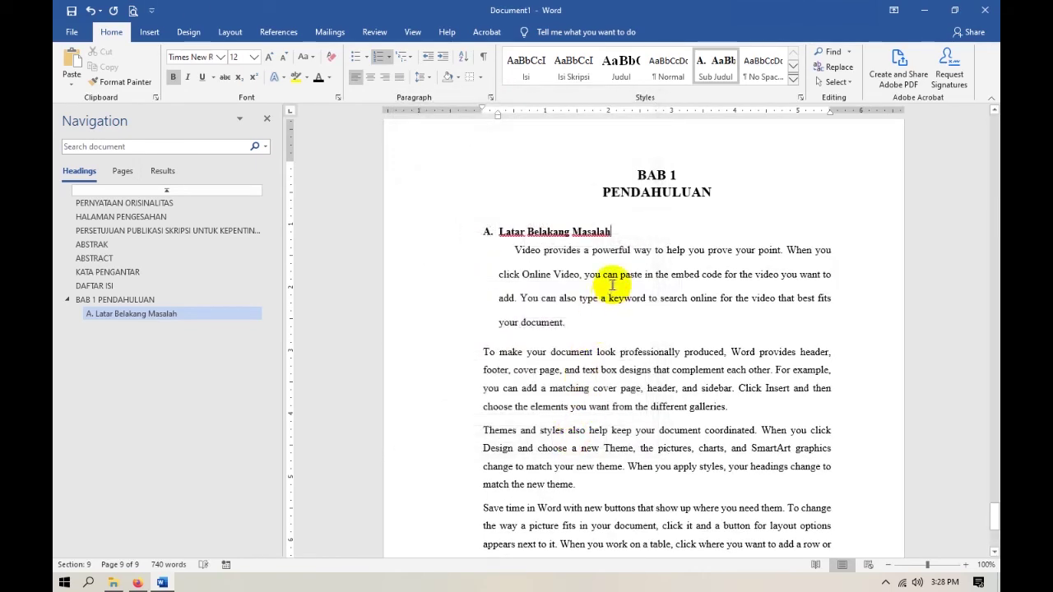
pyautogui.doubleClick(497, 112)
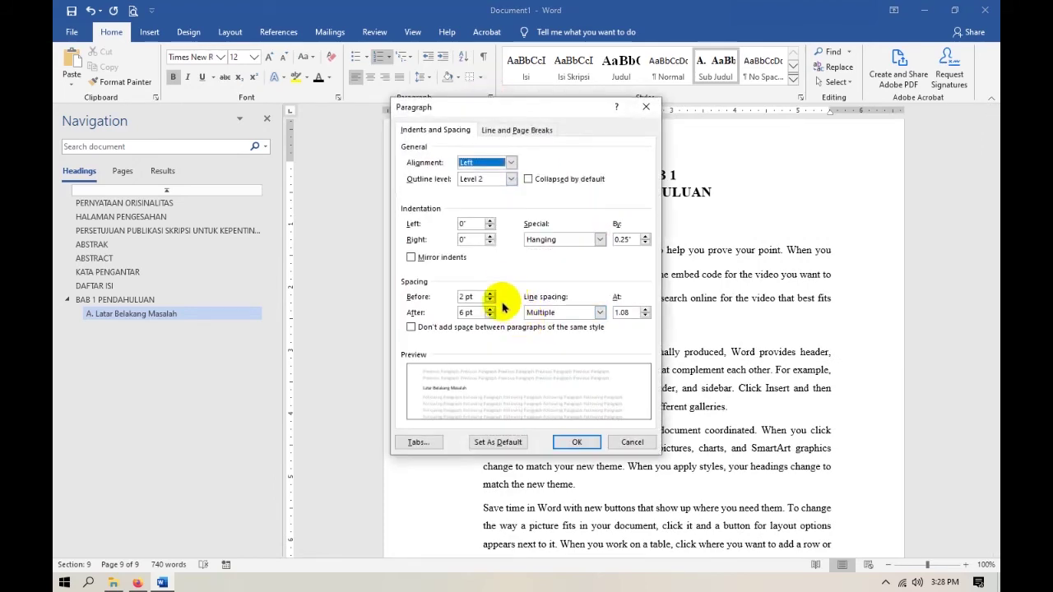
pyautogui.click(489, 308)
pyautogui.click(577, 441)
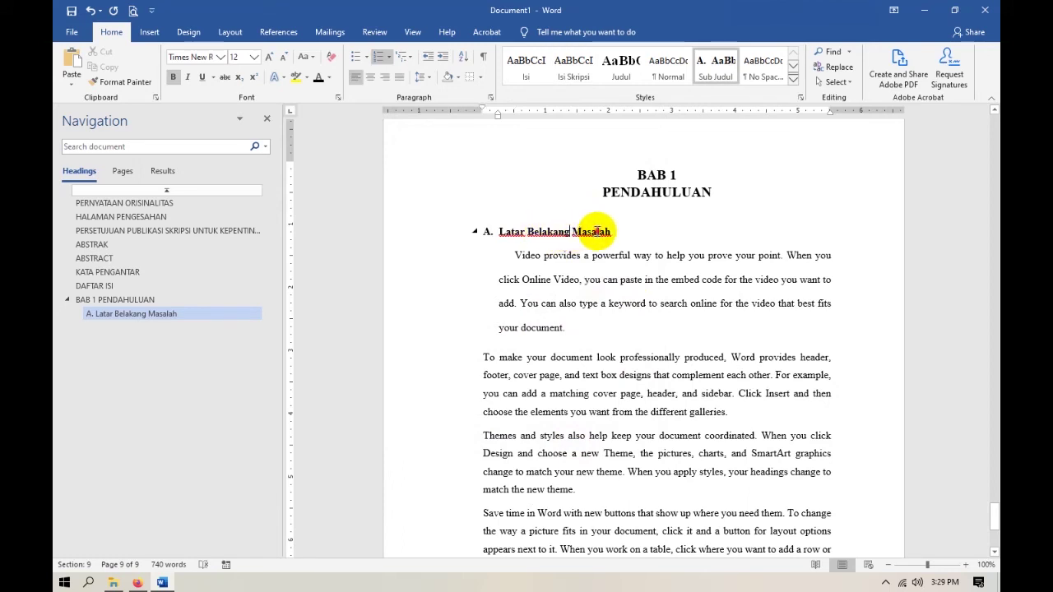
# Update the Sub Judul style to match the selected heading.
pyautogui.moveTo(496, 233); pyautogui.dragTo(603, 234)
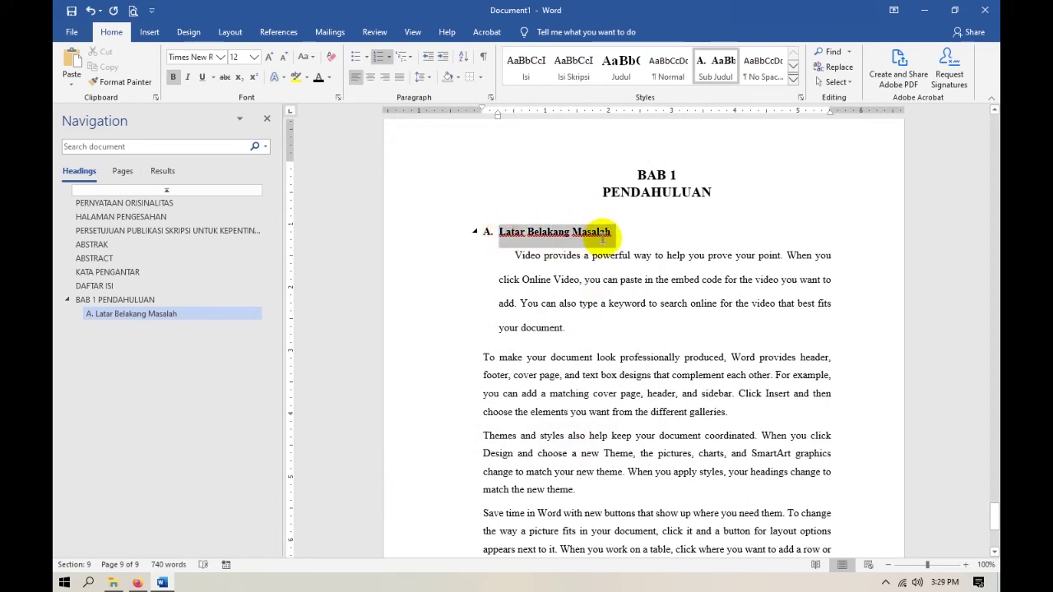
pyautogui.rightClick(707, 65)
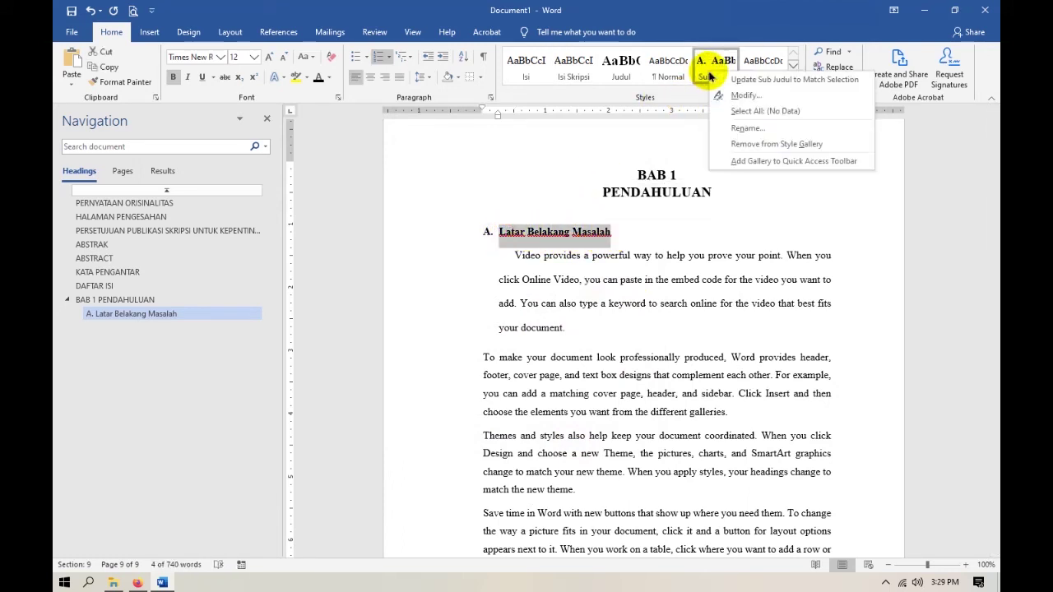
pyautogui.click(766, 85)
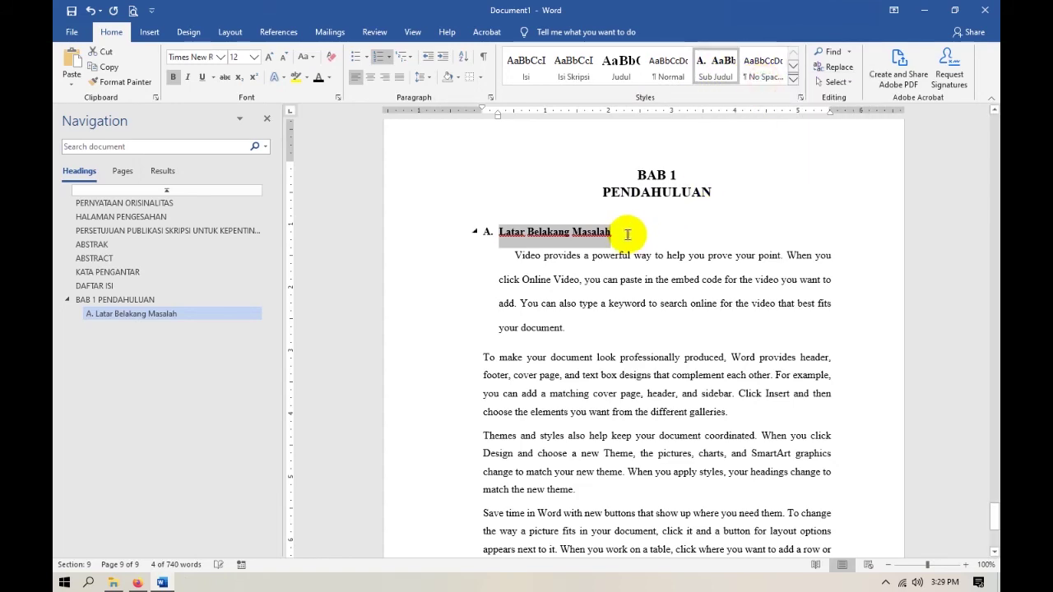
pyautogui.click(625, 234)
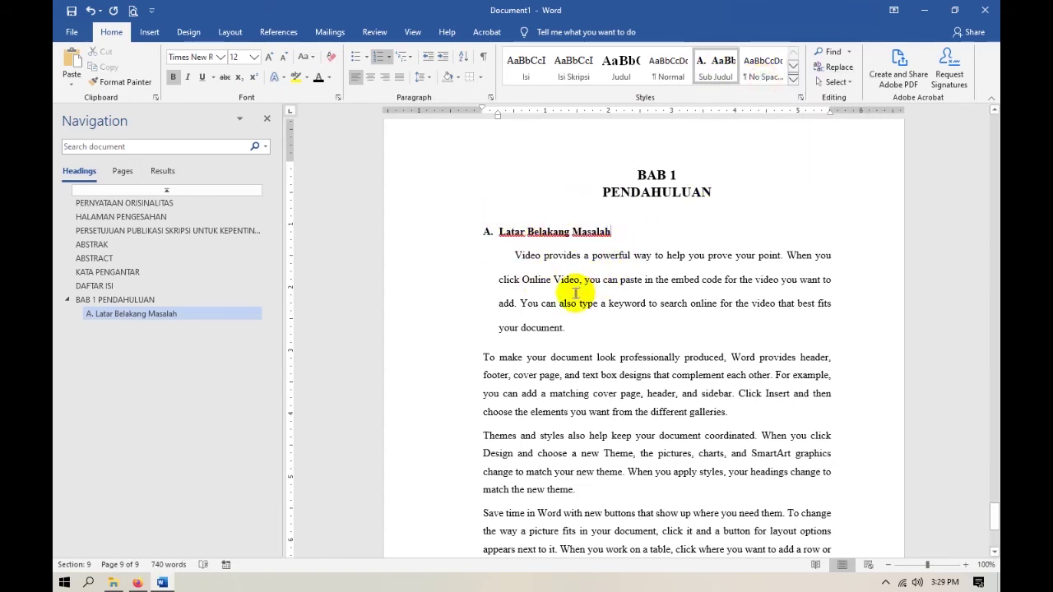
# Apply the Isi Skripsi style to the remaining Latar Belakang Masalah paragraphs.
pyautogui.scroll(-2, 574, 293)
pyautogui.moveTo(481, 261); pyautogui.dragTo(810, 419)
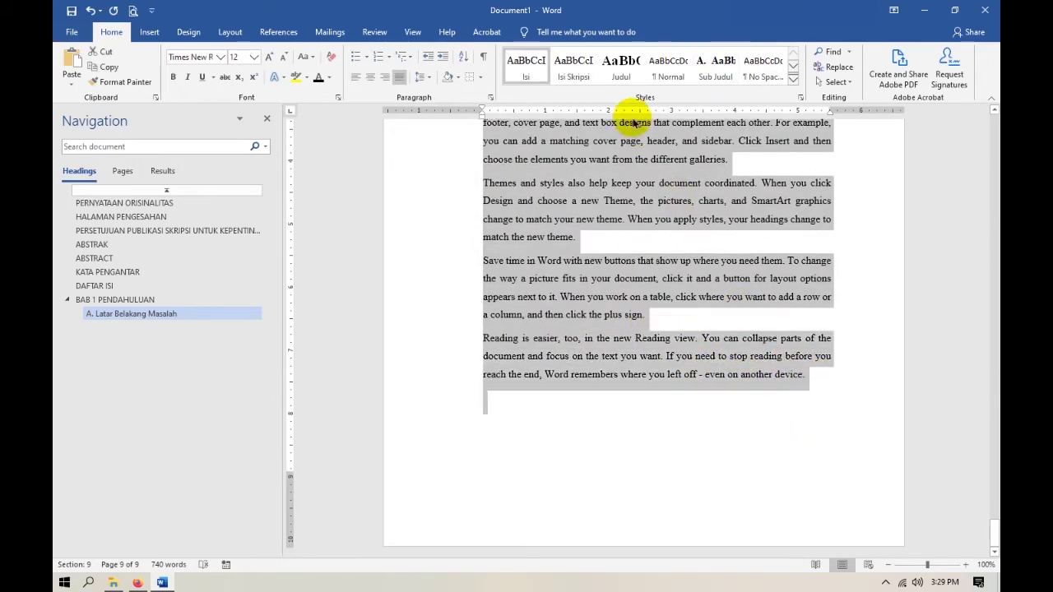
pyautogui.click(565, 75)
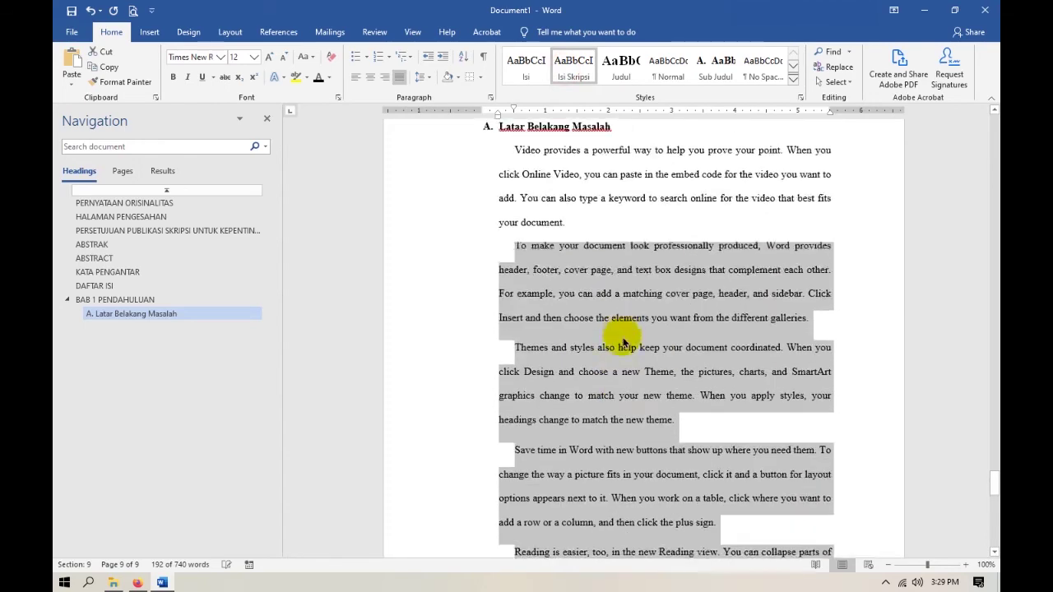
pyautogui.click(617, 286)
# Delete the blank page 10, start a Sub Judul paragraph for heading B, and view the reference PDF.
pyautogui.scroll(-10, 606, 435)
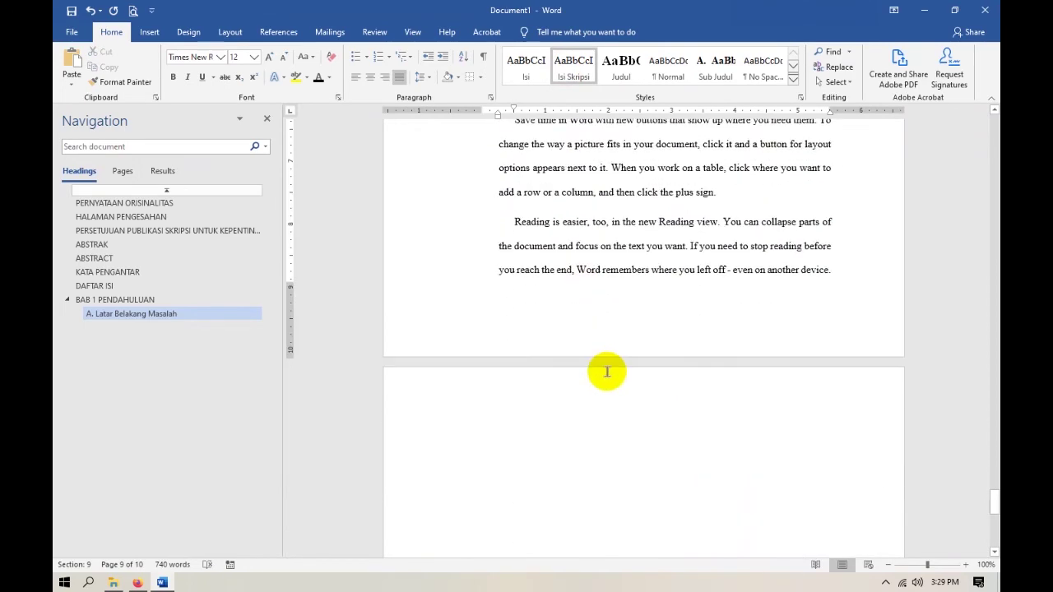
pyautogui.click(623, 463)
pyautogui.scroll(2, 624, 463)
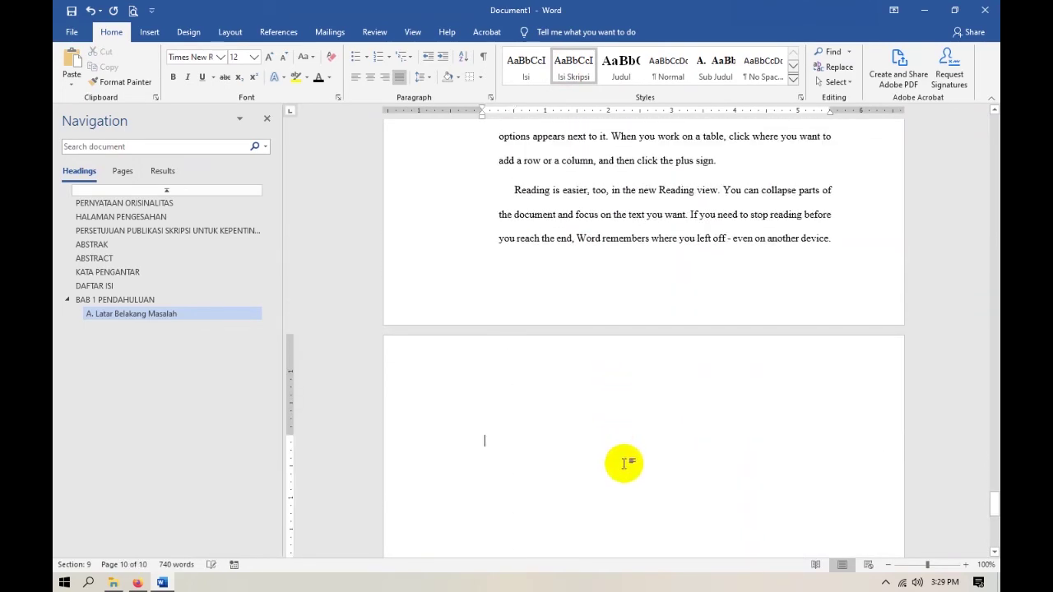
pyautogui.press('BackSpace')
pyautogui.press('Return')
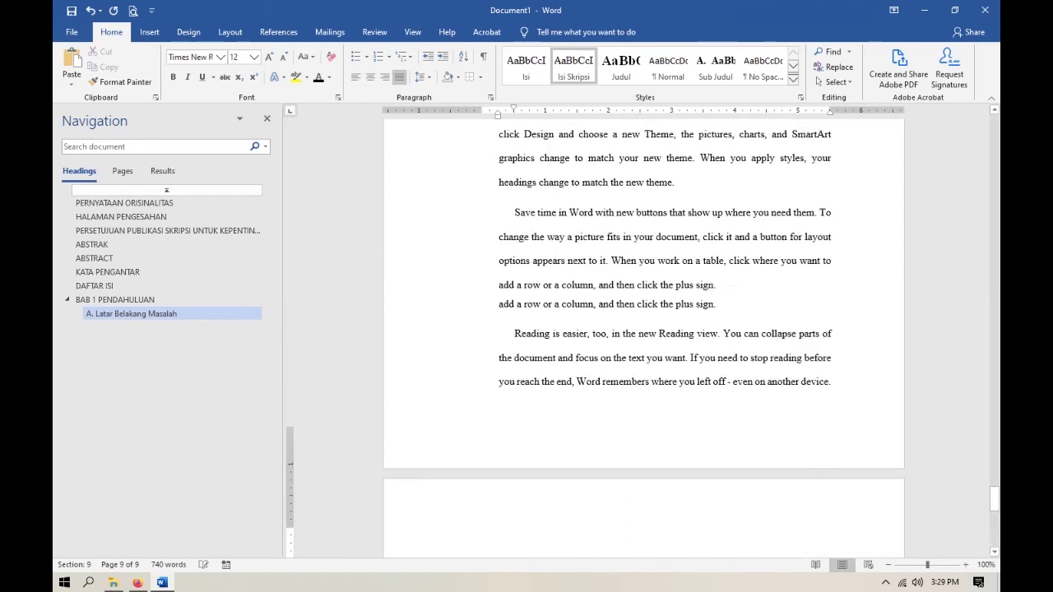
pyautogui.click(715, 66)
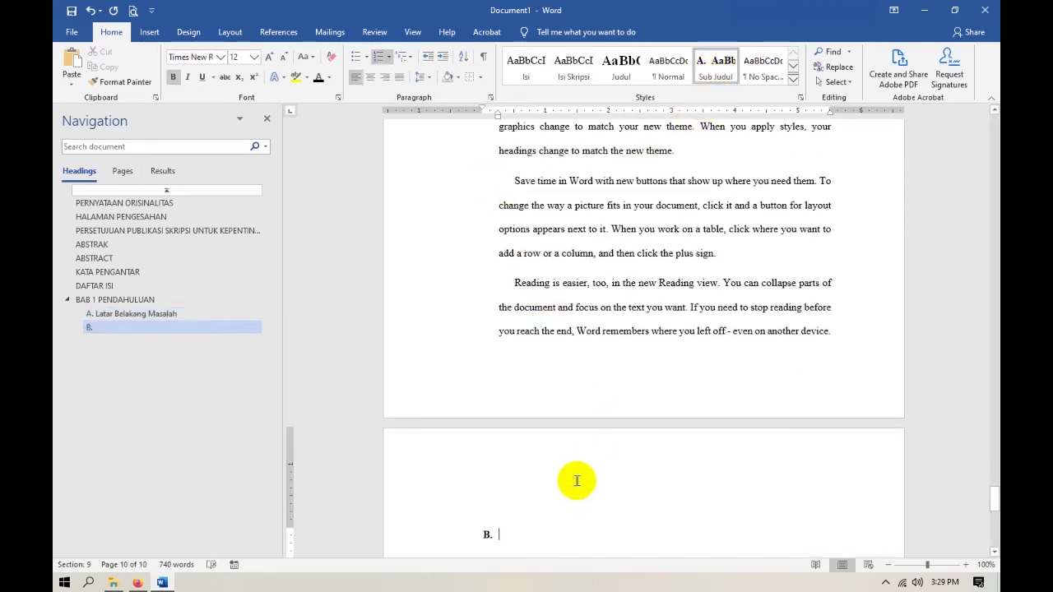
pyautogui.hotkey('alt', 'Tab')
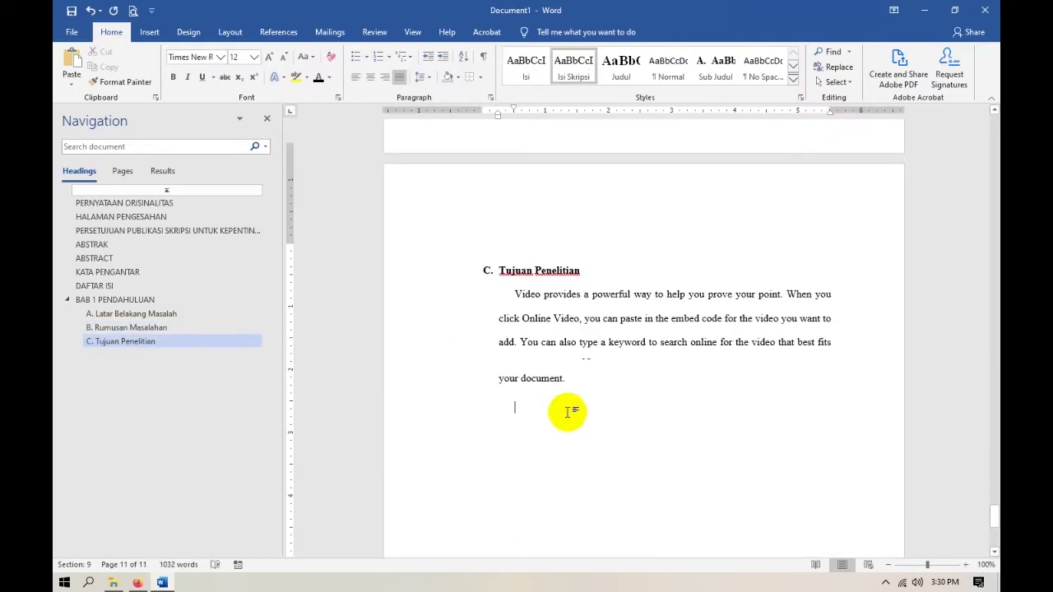
# Paste the sample numbered list under C. Tujuan Penelitian.
pyautogui.hotkey('ctrl', 'z')
pyautogui.hotkey('ctrl', 'z')
pyautogui.hotkey('ctrl', 'z')
pyautogui.hotkey('ctrl', 'z')
pyautogui.hotkey('ctrl', 'c')
pyautogui.hotkey('ctrl', 'v')
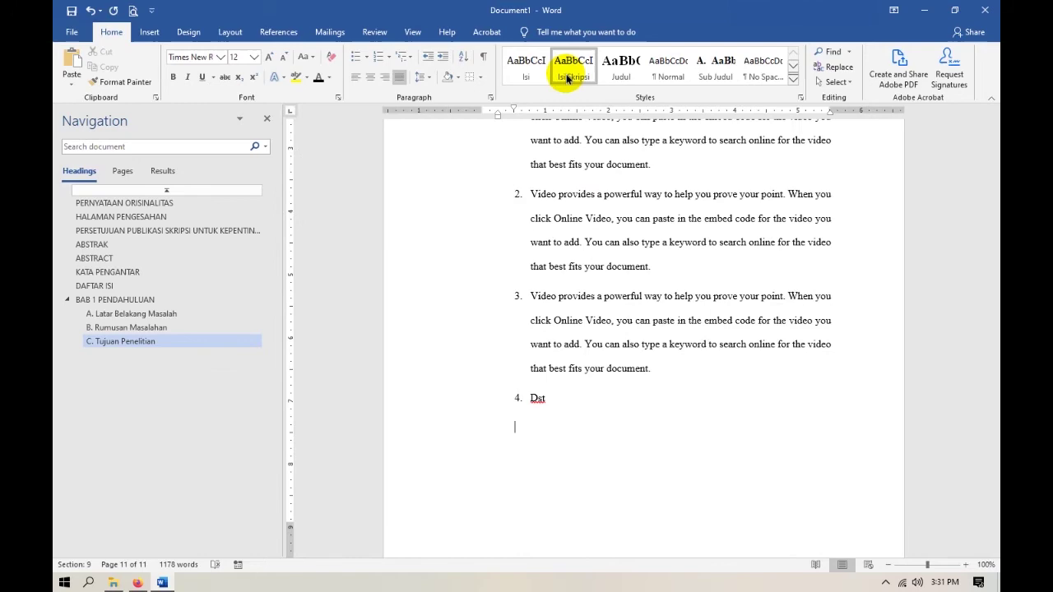
# Step through each Navigation pane heading from the cover to C. Tujuan Penelitian, then view the reference PDF.
pyautogui.click(165, 190)
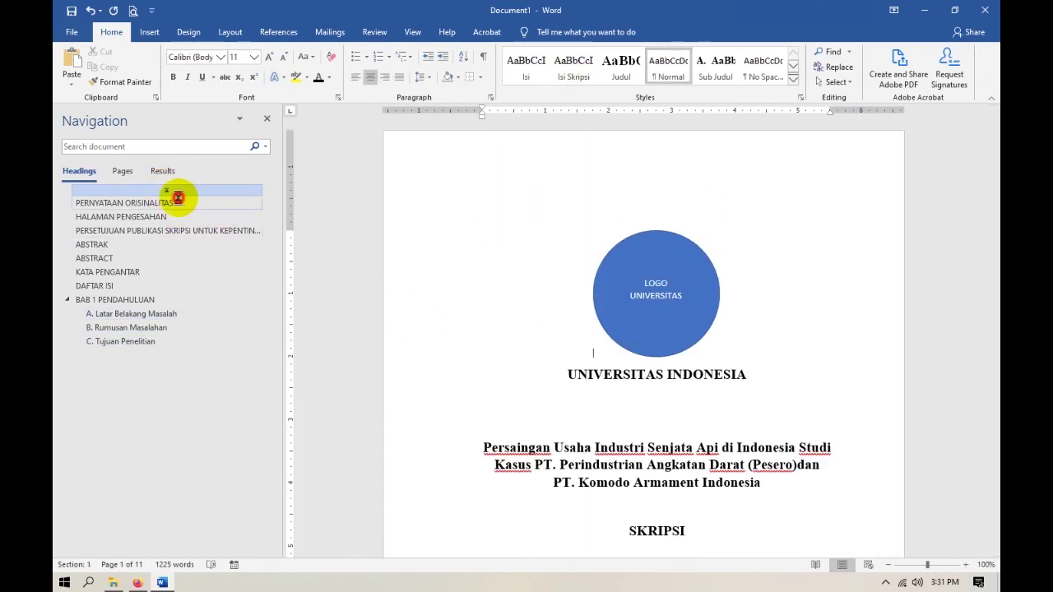
pyautogui.click(176, 203)
pyautogui.click(169, 218)
pyautogui.click(164, 230)
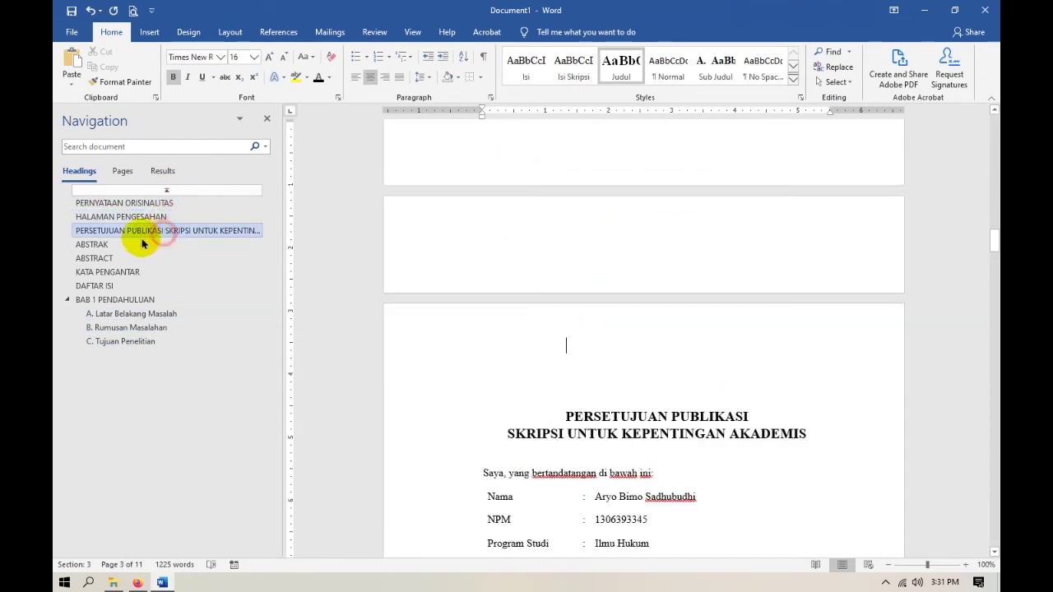
pyautogui.click(132, 258)
pyautogui.click(112, 272)
pyautogui.click(97, 285)
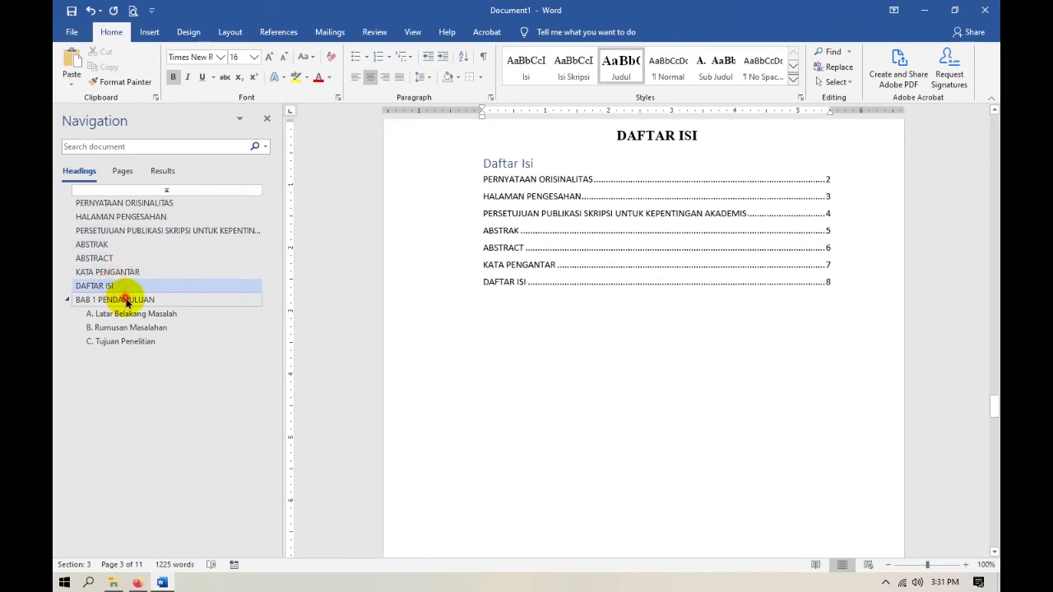
pyautogui.click(123, 299)
pyautogui.click(140, 313)
pyautogui.click(147, 341)
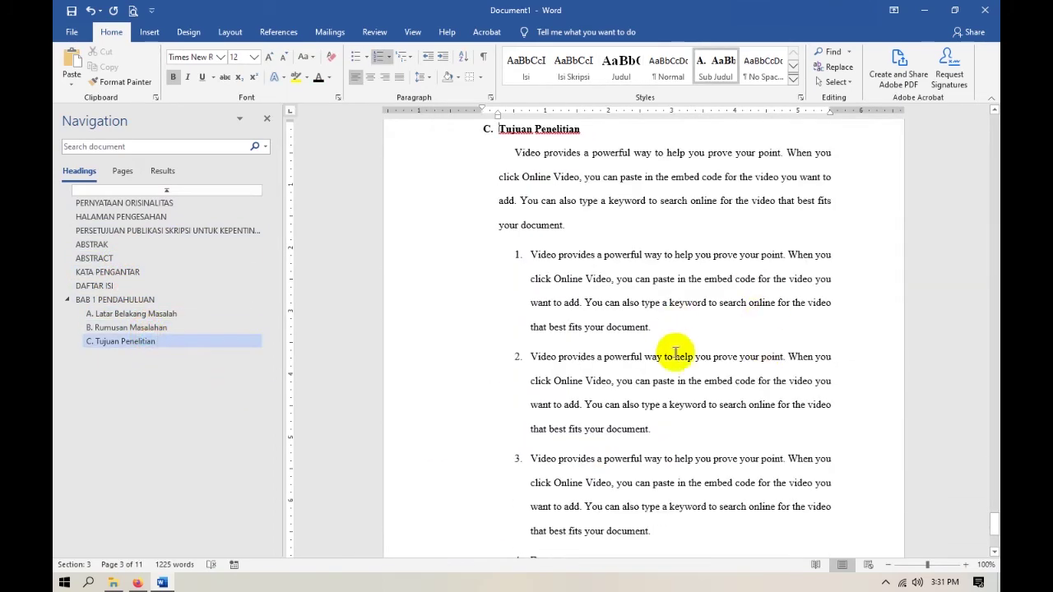
pyautogui.click(658, 328)
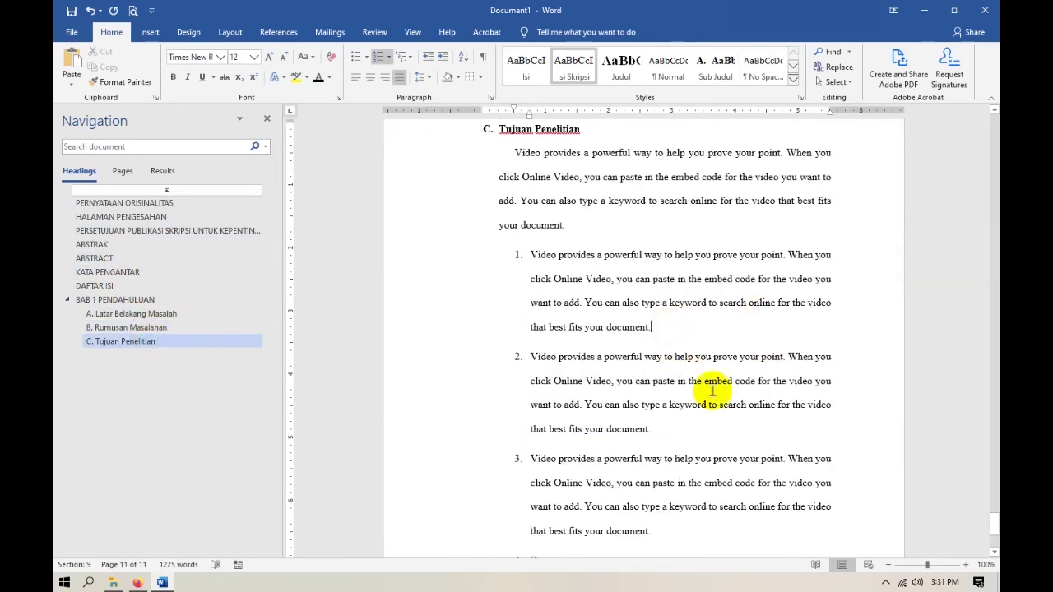
pyautogui.hotkey('alt', 'Tab')
# Scroll through the reference PDF's roman front-matter and arabic BAB 1 page numbers, then return to Word.
pyautogui.scroll(-5, 647, 372)
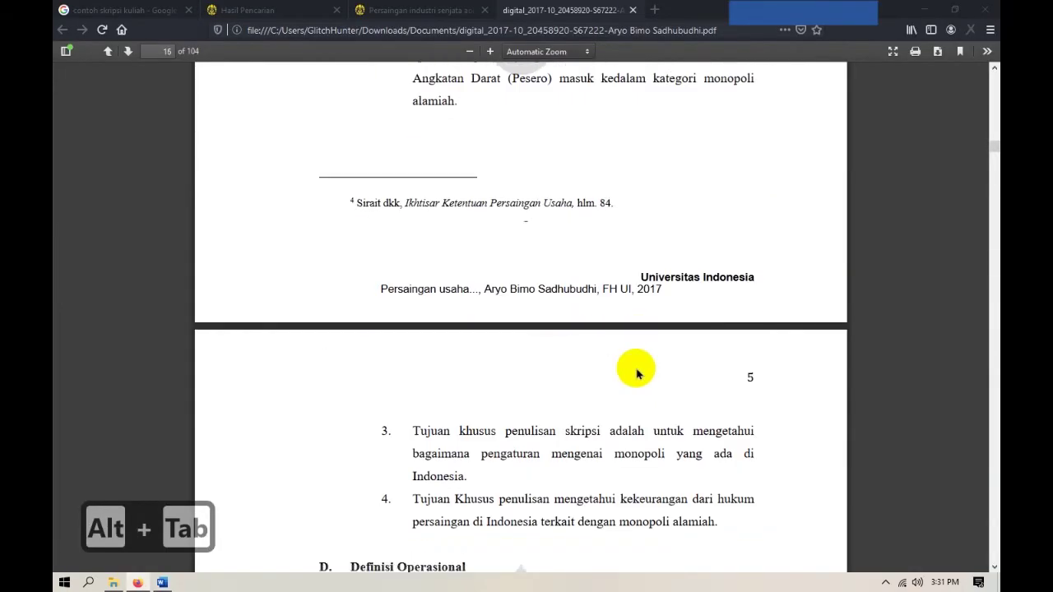
pyautogui.scroll(12, 634, 369)
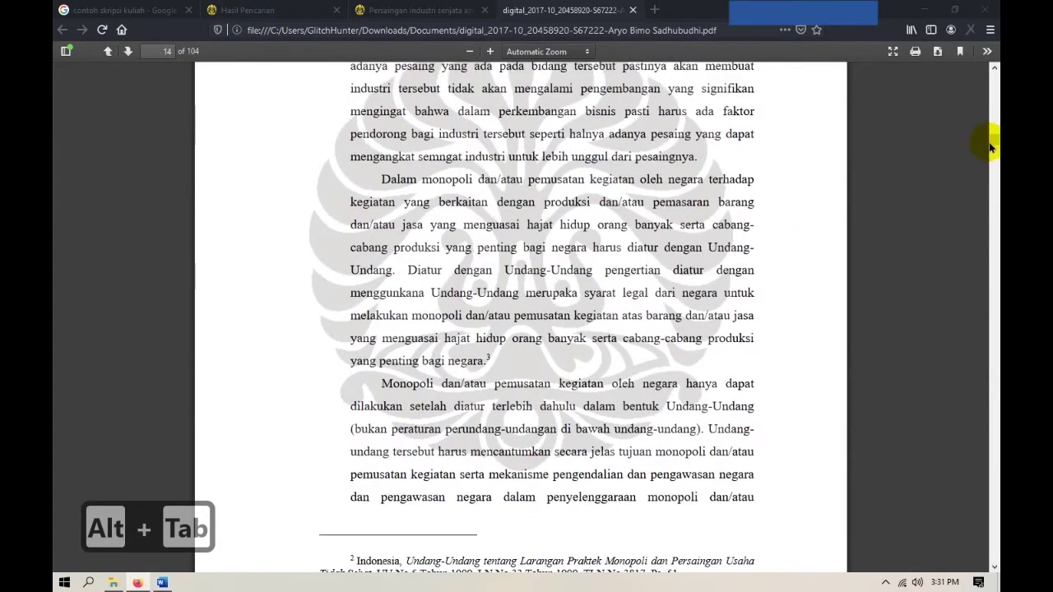
pyautogui.moveTo(992, 144); pyautogui.dragTo(992, 71)
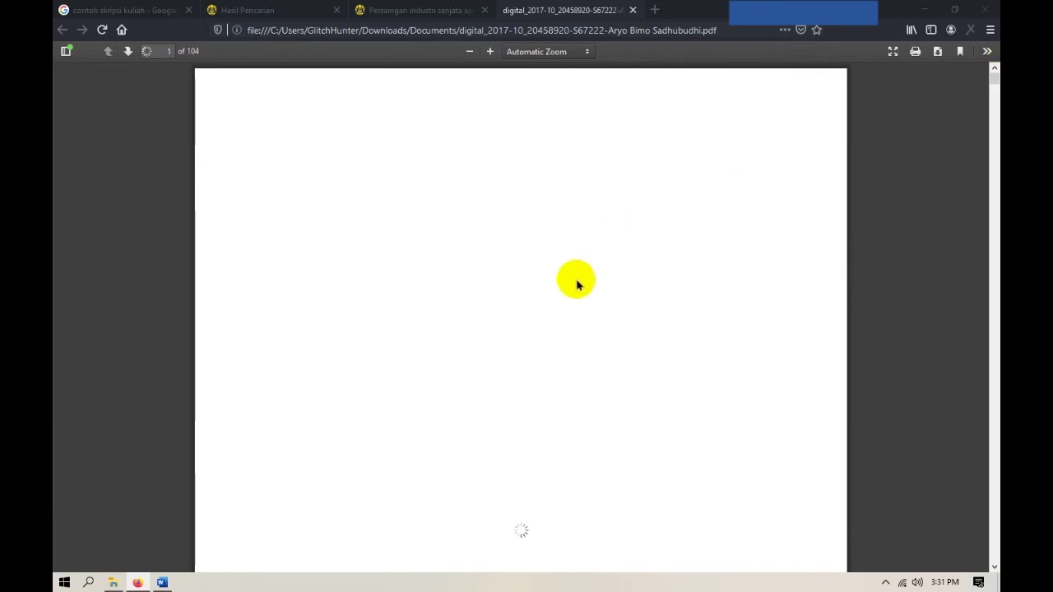
pyautogui.scroll(-10, 529, 298)
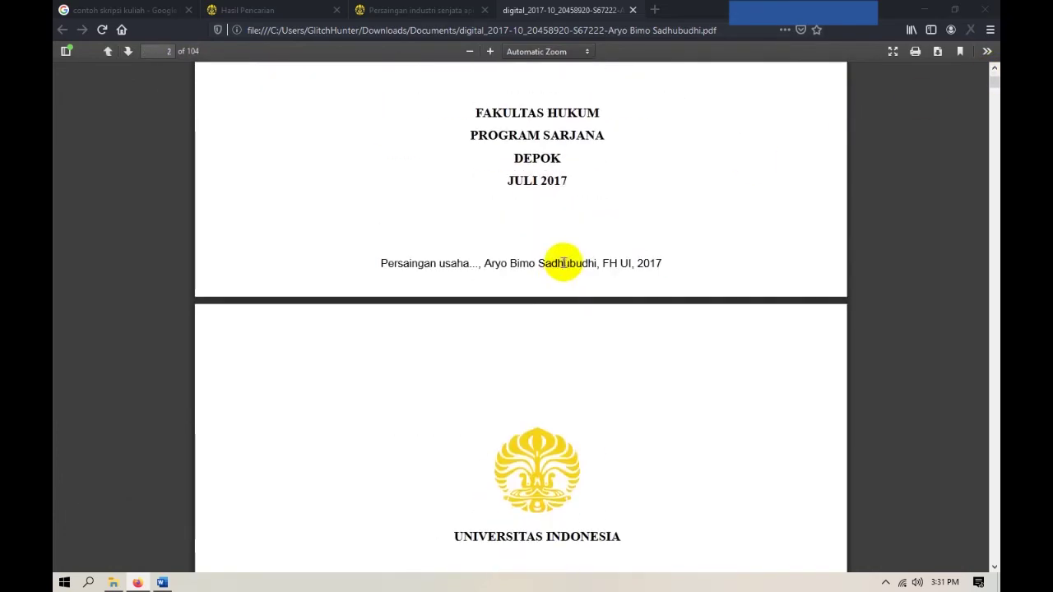
pyautogui.scroll(-10, 559, 275)
pyautogui.scroll(-3, 576, 276)
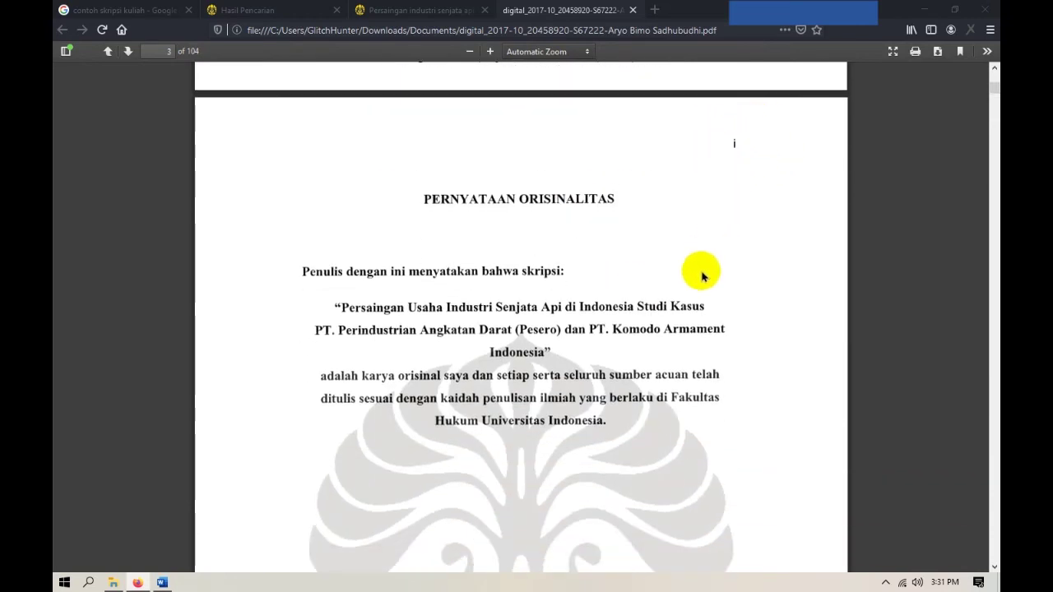
pyautogui.scroll(-15, 702, 277)
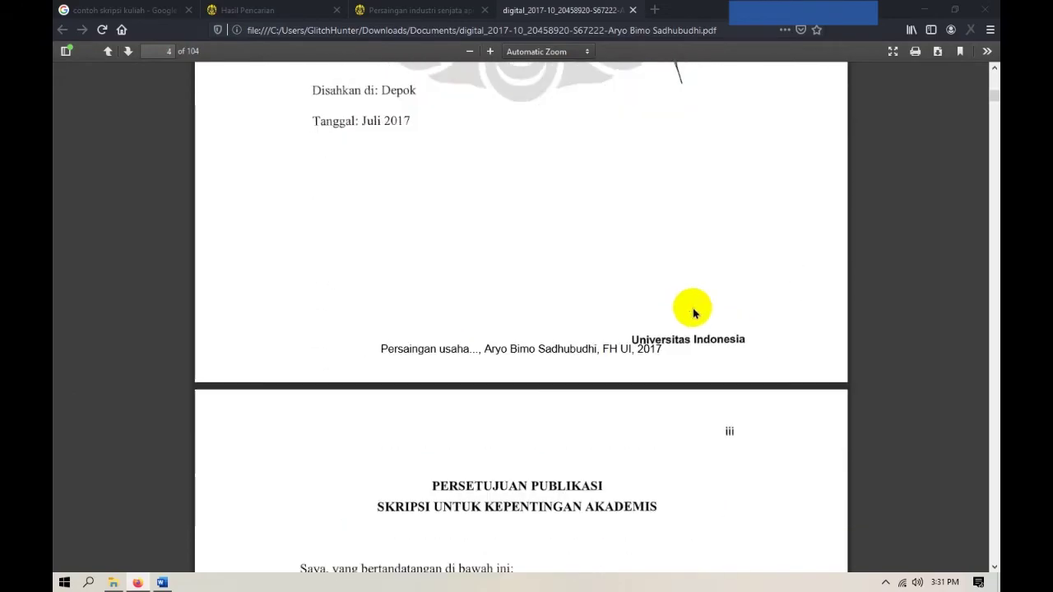
pyautogui.scroll(-20, 693, 314)
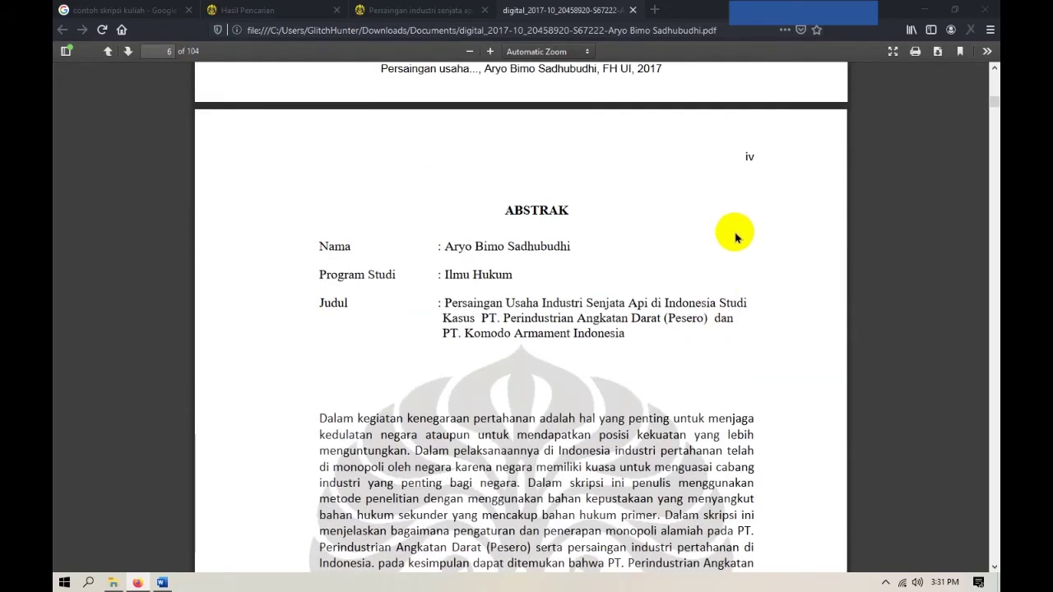
pyautogui.scroll(-20, 735, 238)
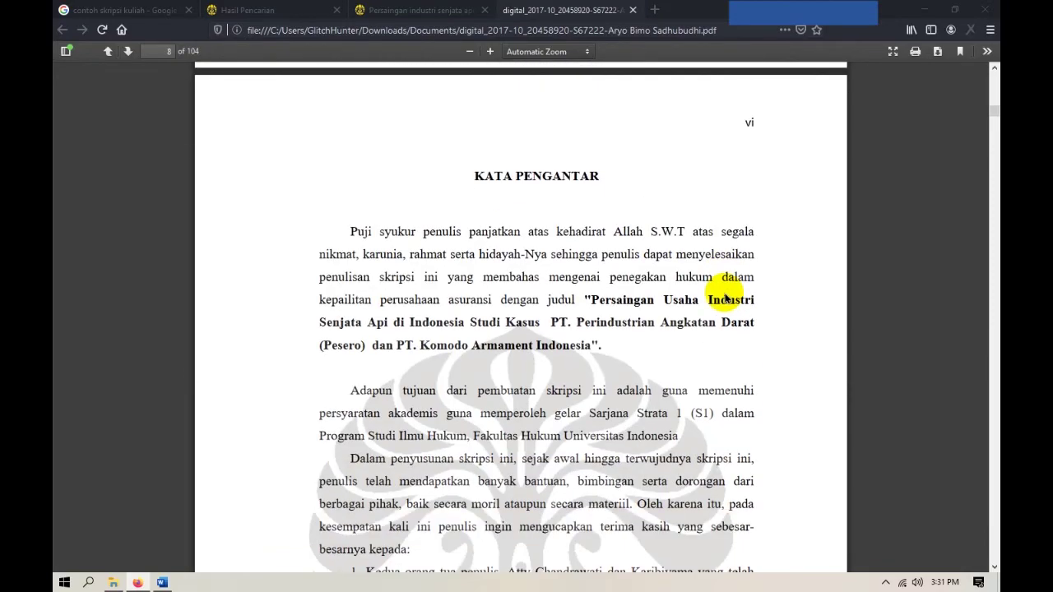
pyautogui.scroll(-20, 724, 298)
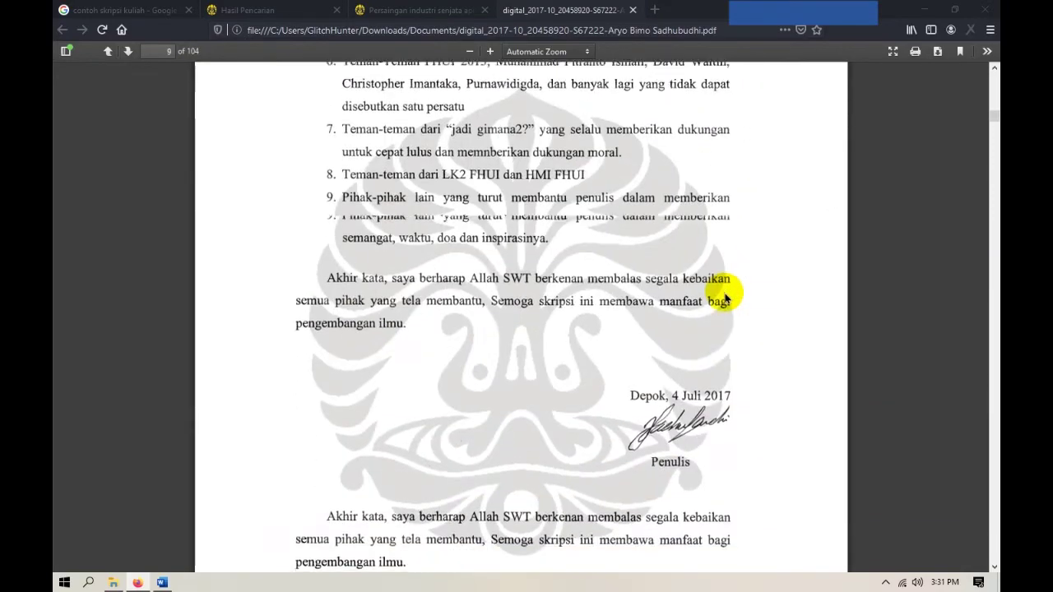
pyautogui.scroll(-20, 725, 298)
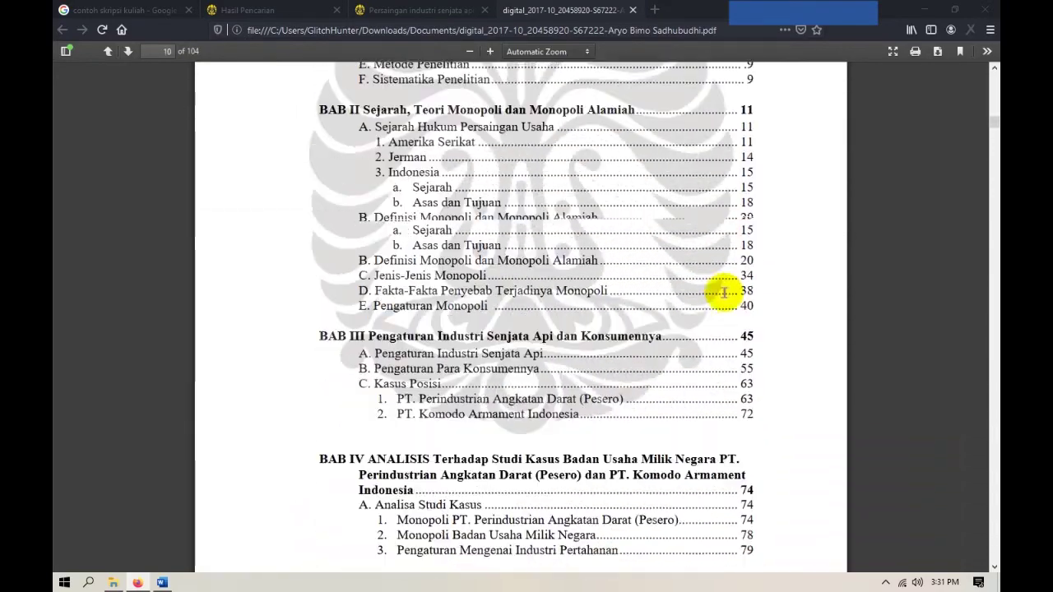
pyautogui.scroll(-20, 724, 292)
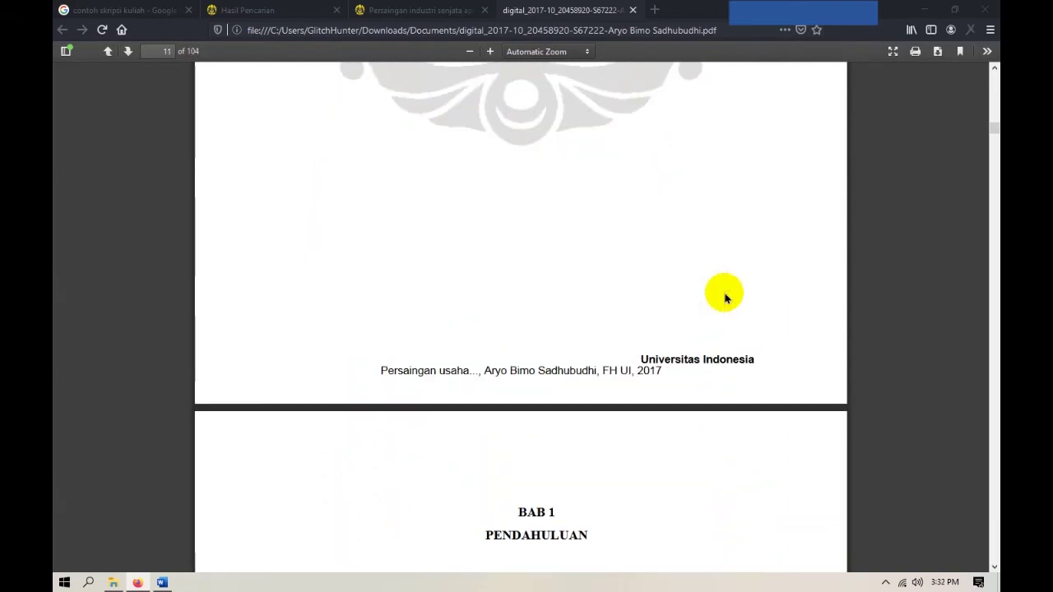
pyautogui.scroll(-2, 725, 296)
pyautogui.scroll(-6, 658, 277)
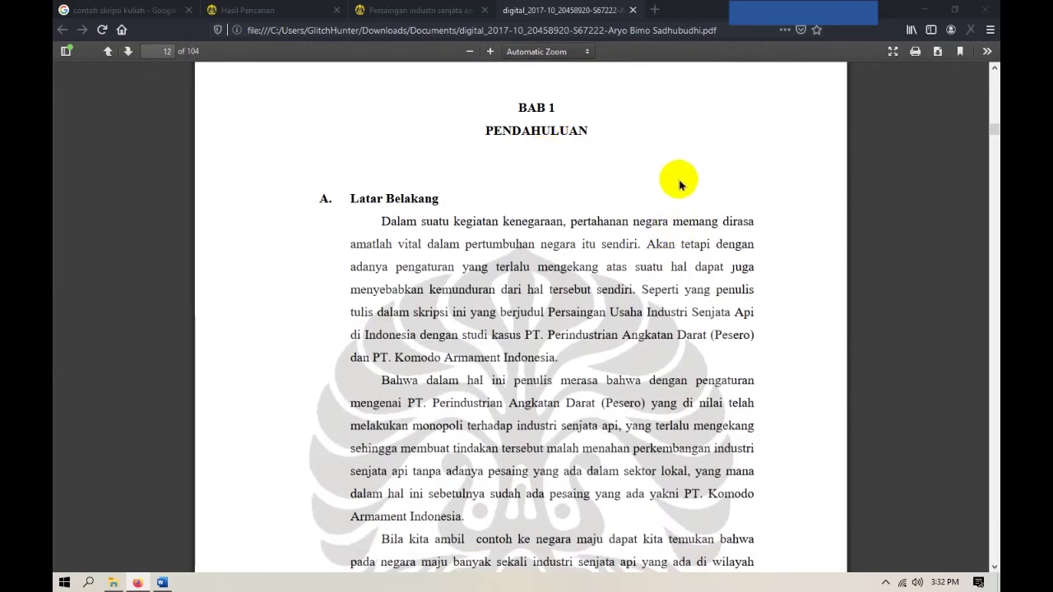
pyautogui.scroll(3, 625, 230)
pyautogui.scroll(-10, 658, 322)
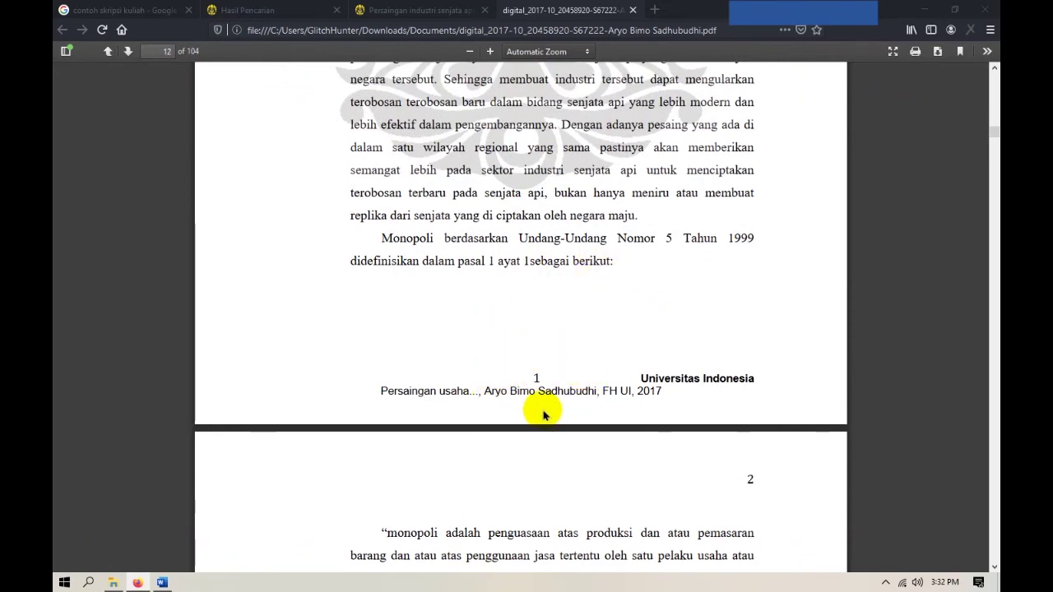
pyautogui.scroll(-4, 510, 358)
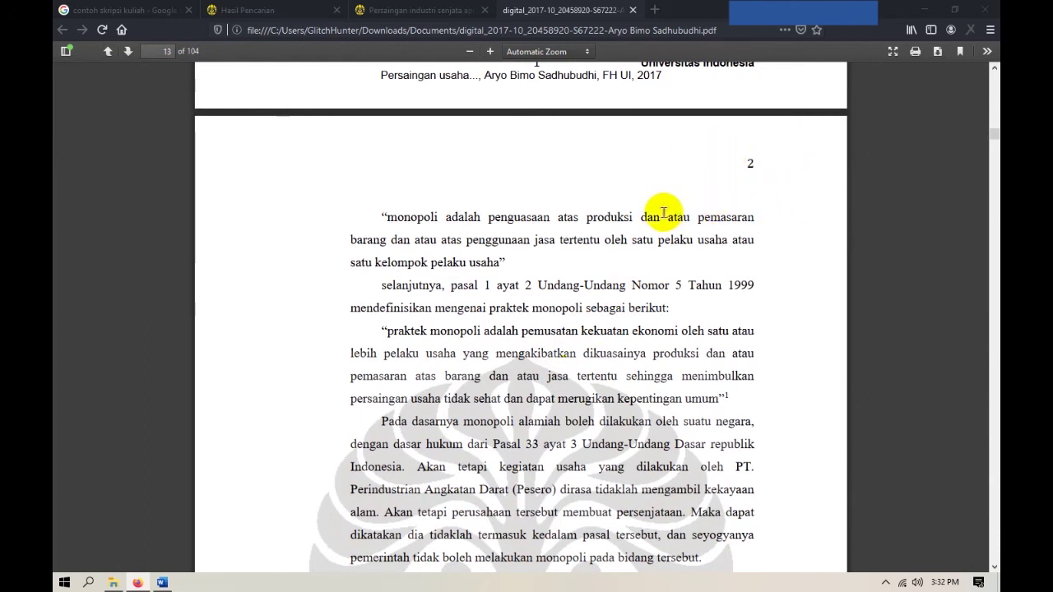
pyautogui.click(163, 583)
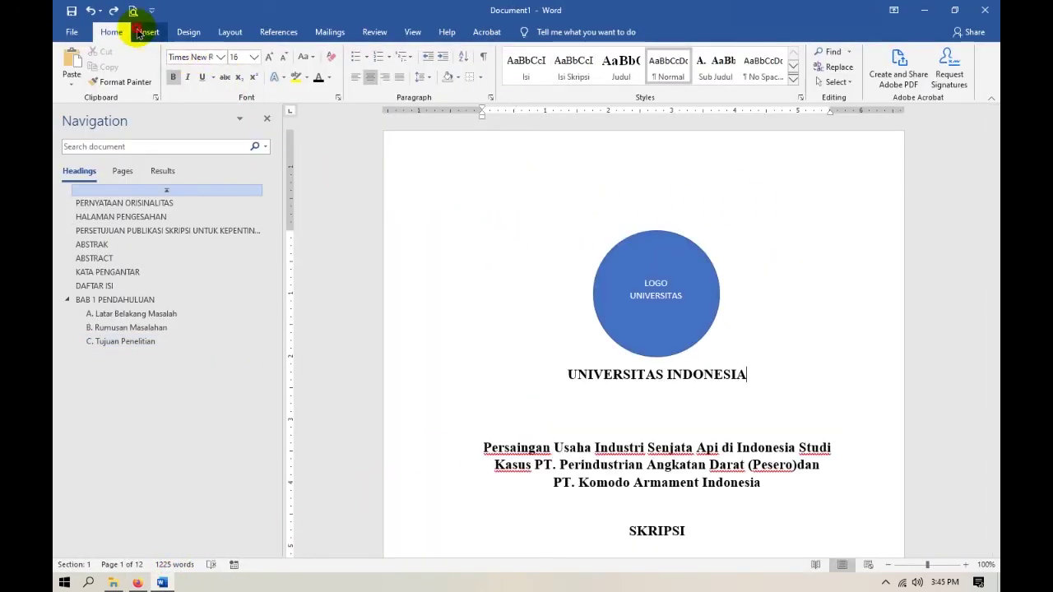
# Set the page number format to lowercase roman numerals (i, ii, iii) starting at i.
pyautogui.click(148, 32)
pyautogui.click(658, 83)
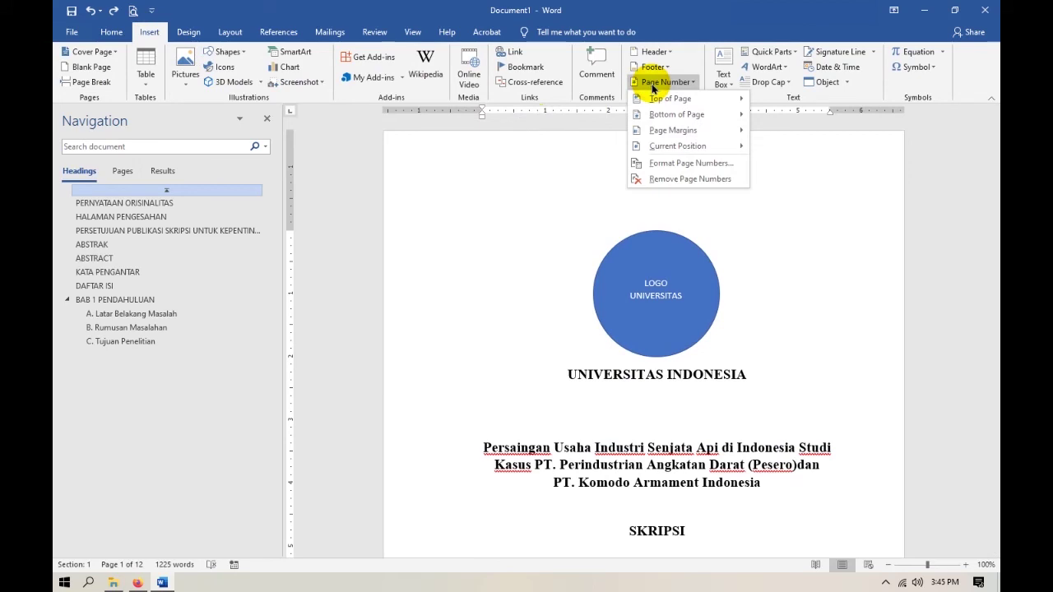
pyautogui.click(699, 162)
pyautogui.click(538, 217)
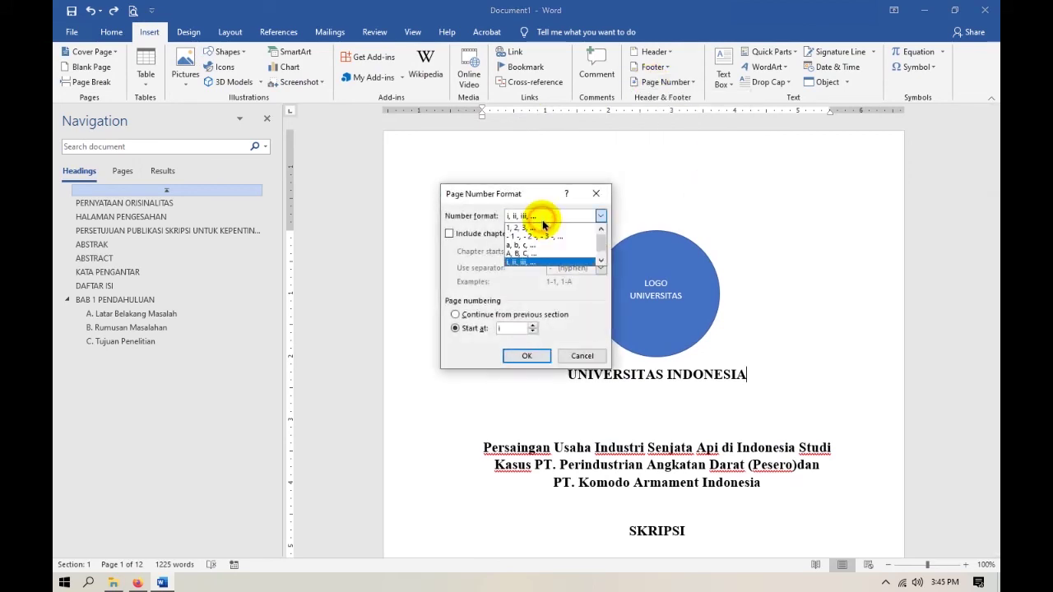
pyautogui.click(518, 262)
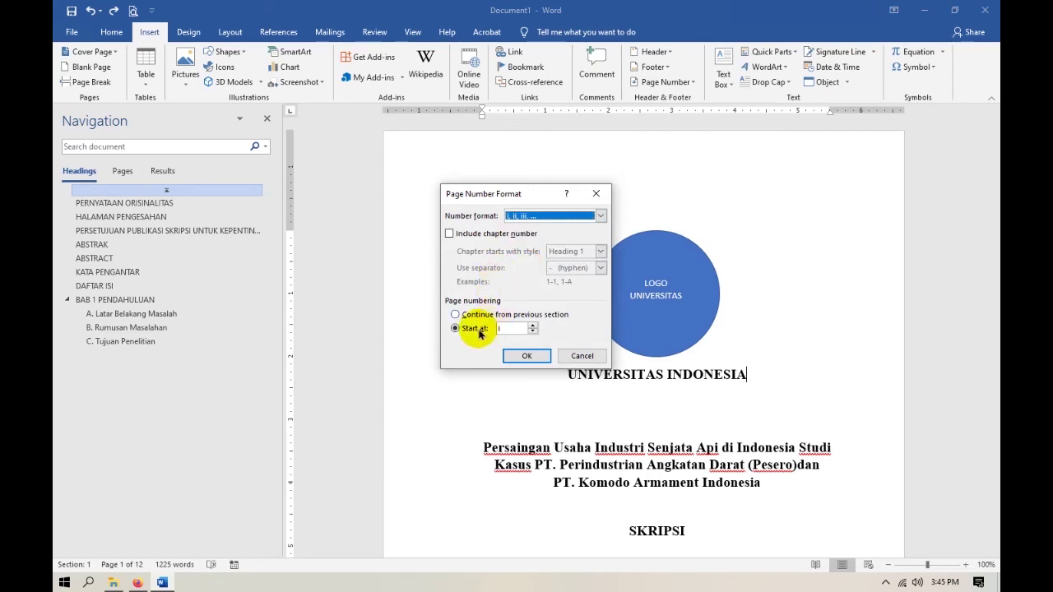
pyautogui.click(531, 353)
# Place the page number at the top right of the page with Nomor Biasa 3.
pyautogui.click(671, 82)
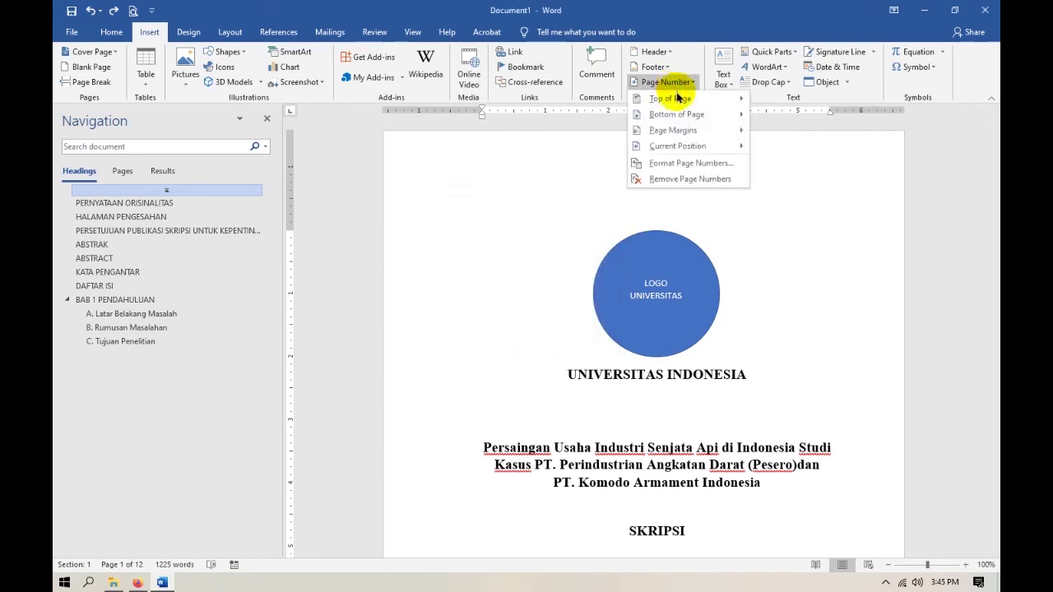
pyautogui.moveTo(677, 98)
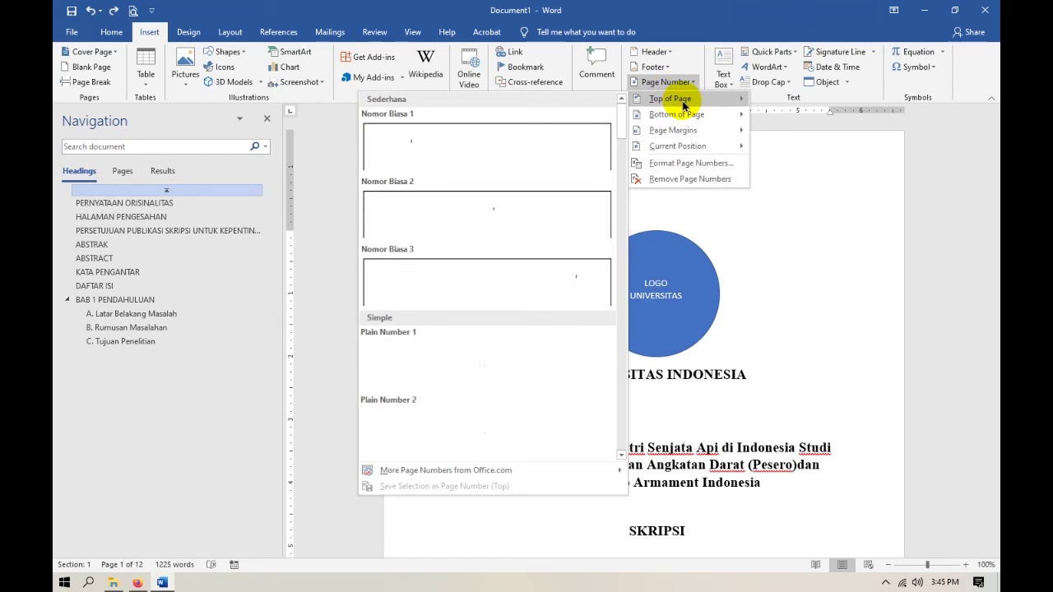
pyautogui.click(580, 296)
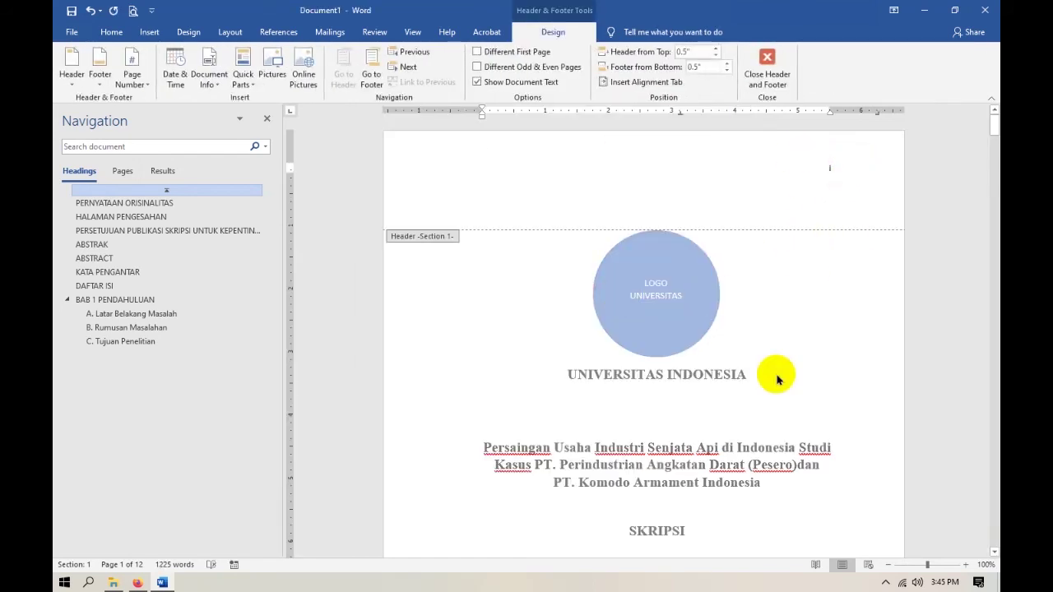
pyautogui.scroll(-15, 776, 399)
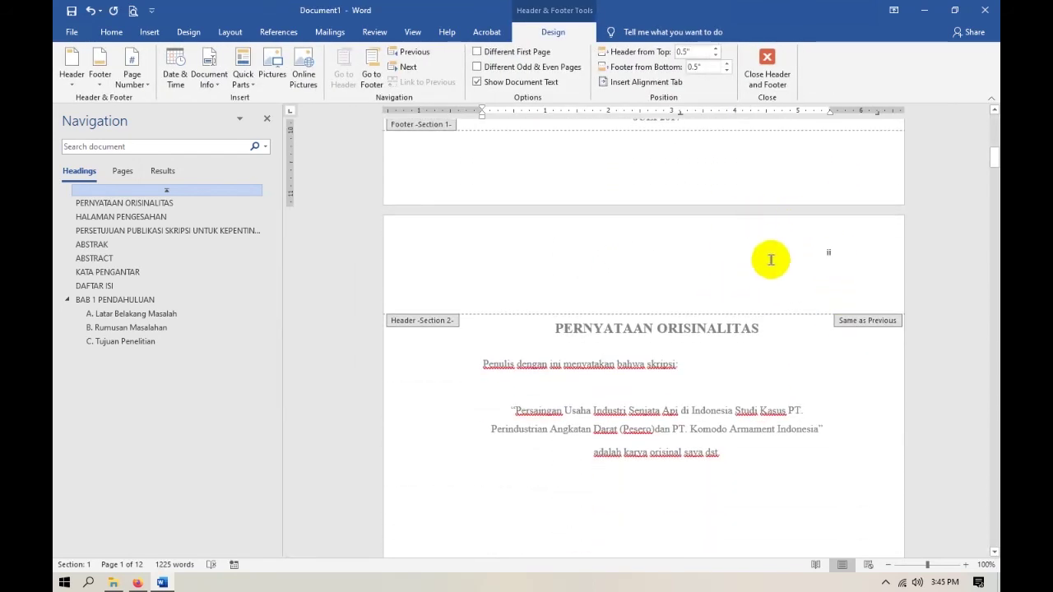
pyautogui.scroll(12, 773, 267)
pyautogui.scroll(-12, 801, 282)
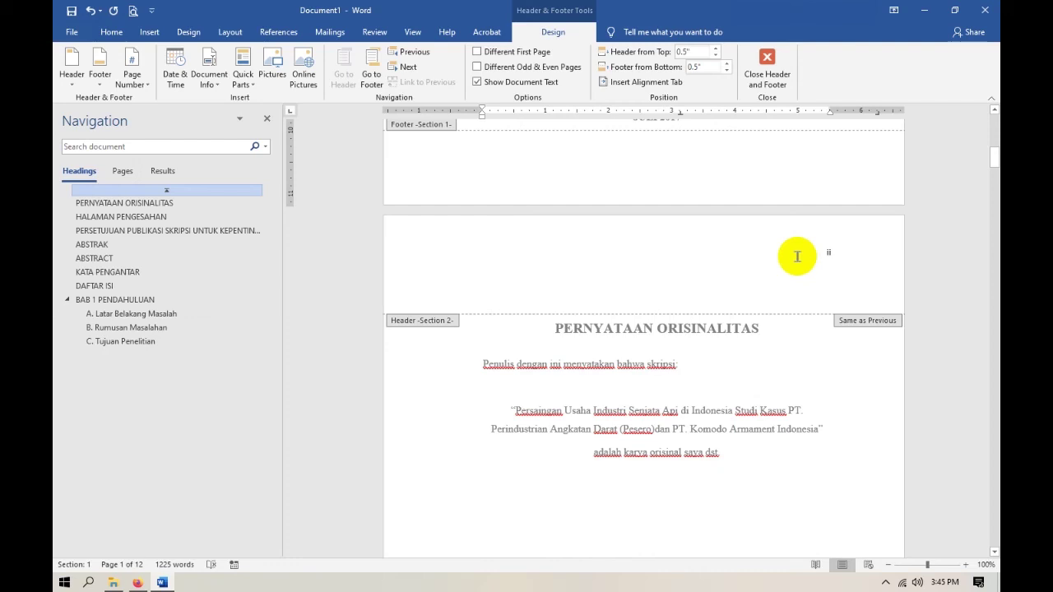
pyautogui.click(797, 256)
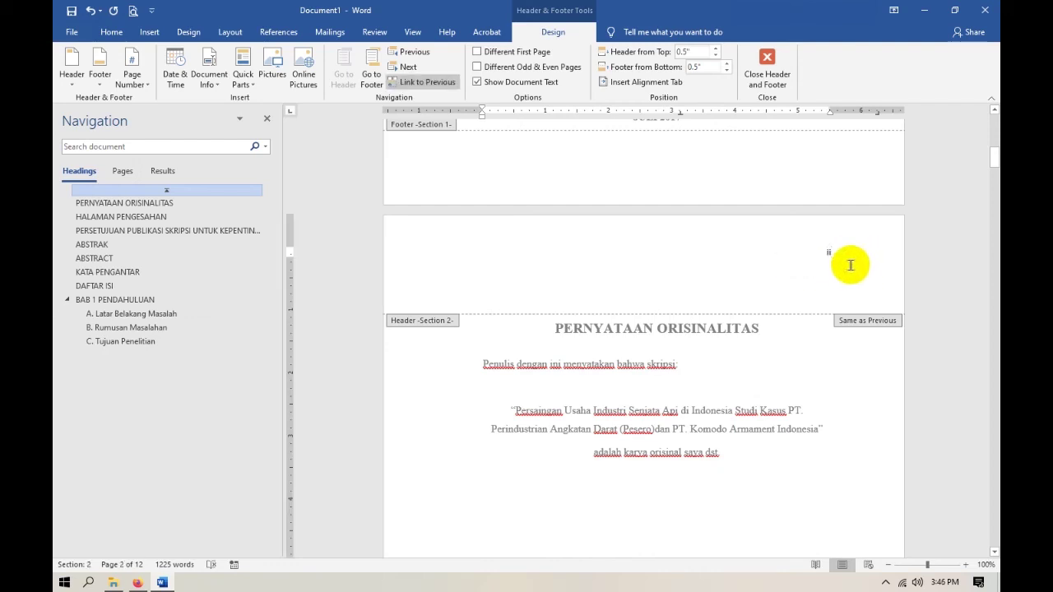
# Turn off Link to Previous for the PERNYATAAN ORISINALITAS section header.
pyautogui.click(427, 82)
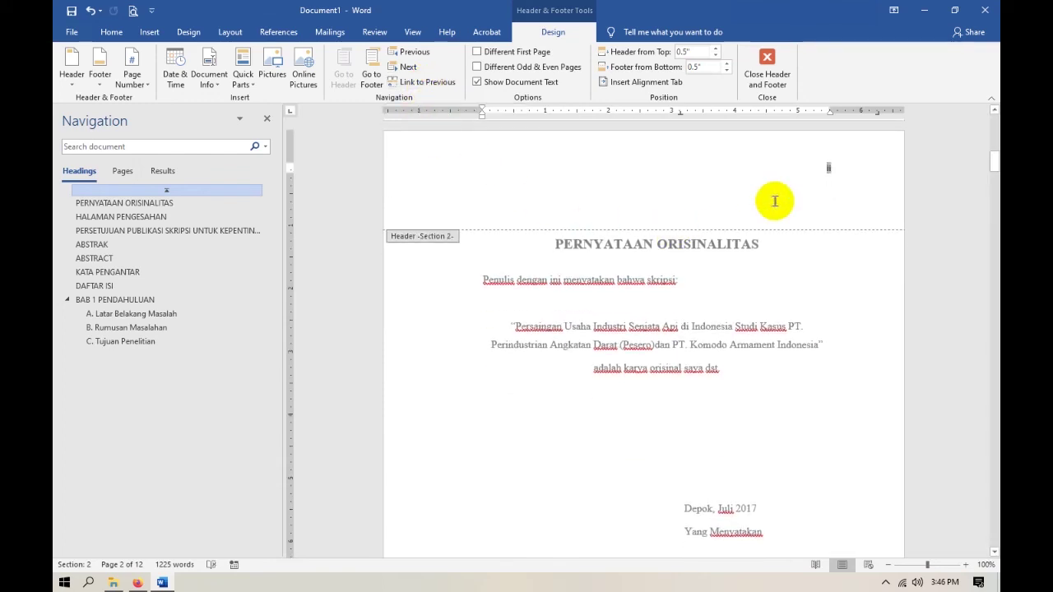
pyautogui.click(775, 200)
pyautogui.scroll(-6, 777, 333)
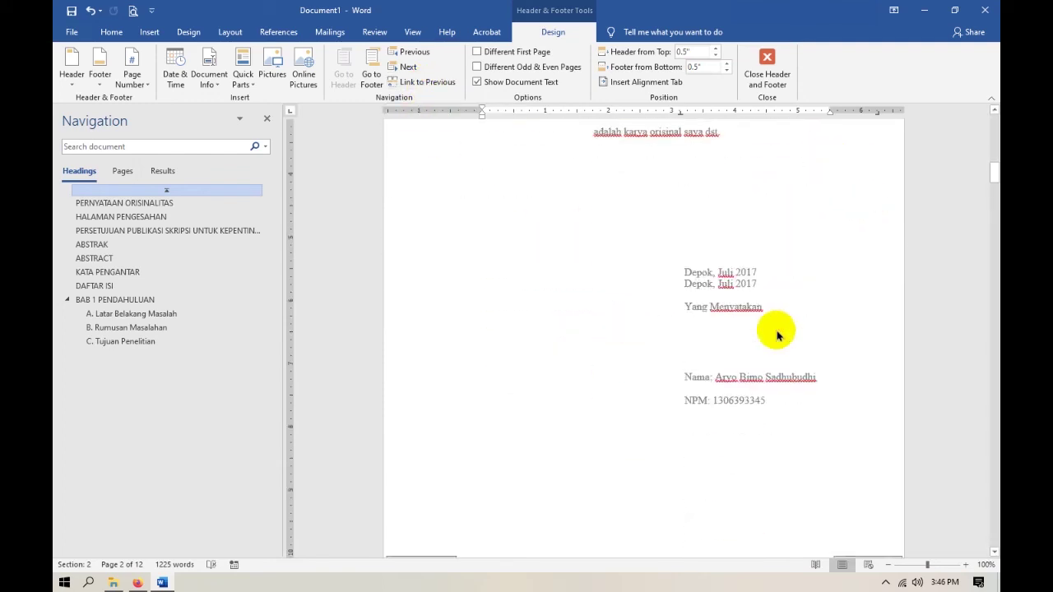
pyautogui.scroll(15, 777, 333)
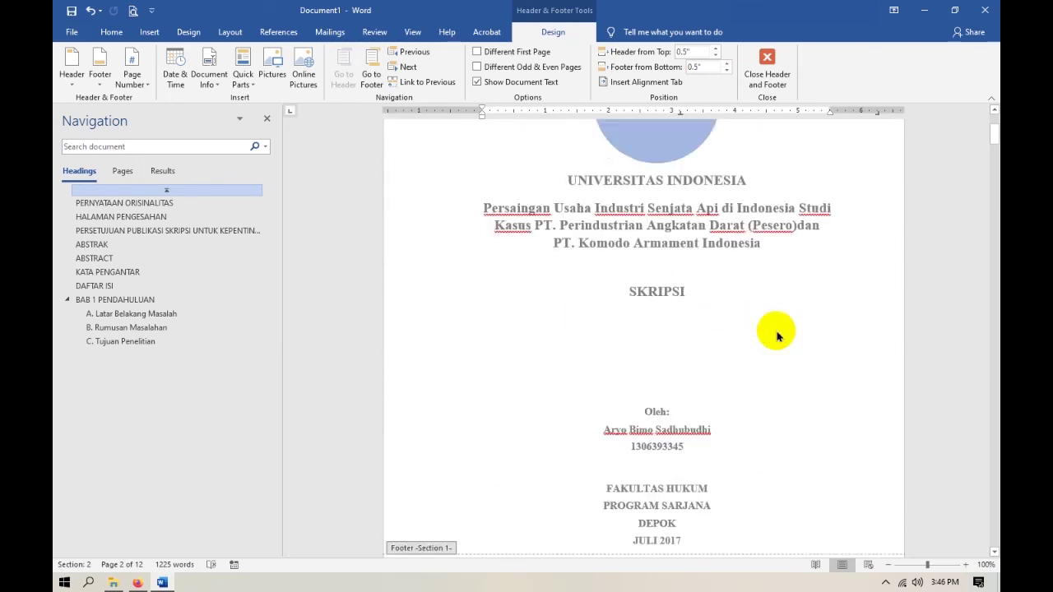
# Check the title page header against the reference PDF, then return to Word.
pyautogui.click(835, 167)
pyautogui.click(830, 168)
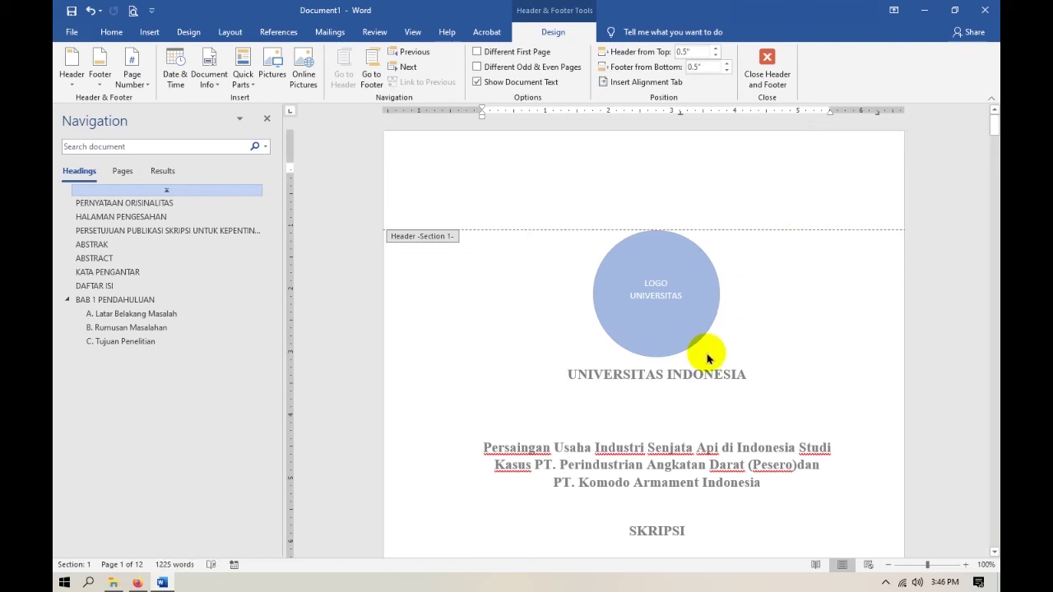
pyautogui.scroll(-12, 713, 361)
pyautogui.scroll(2, 734, 342)
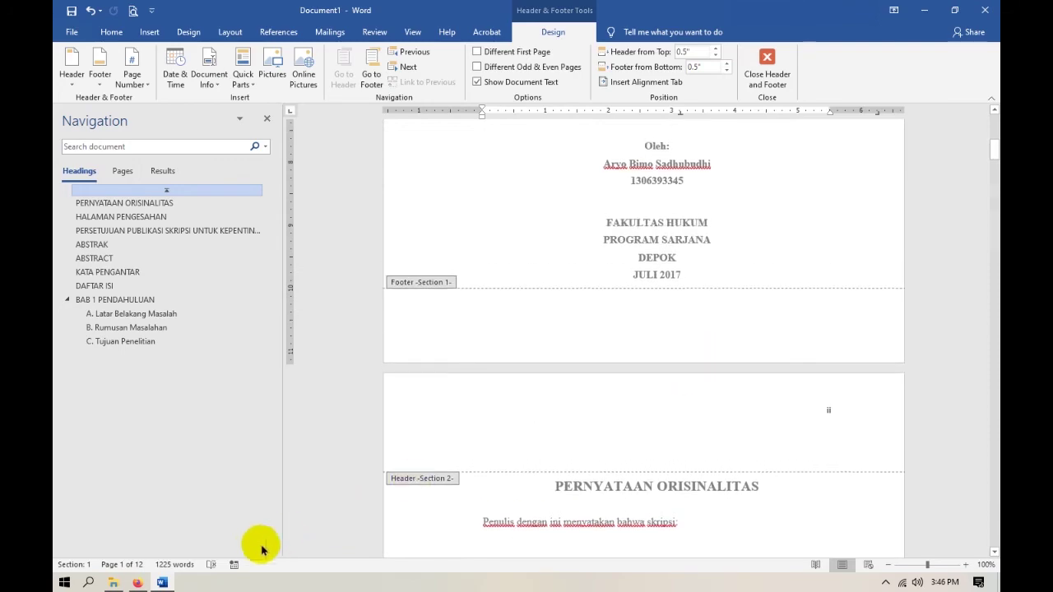
pyautogui.hotkey('alt', 'Tab')
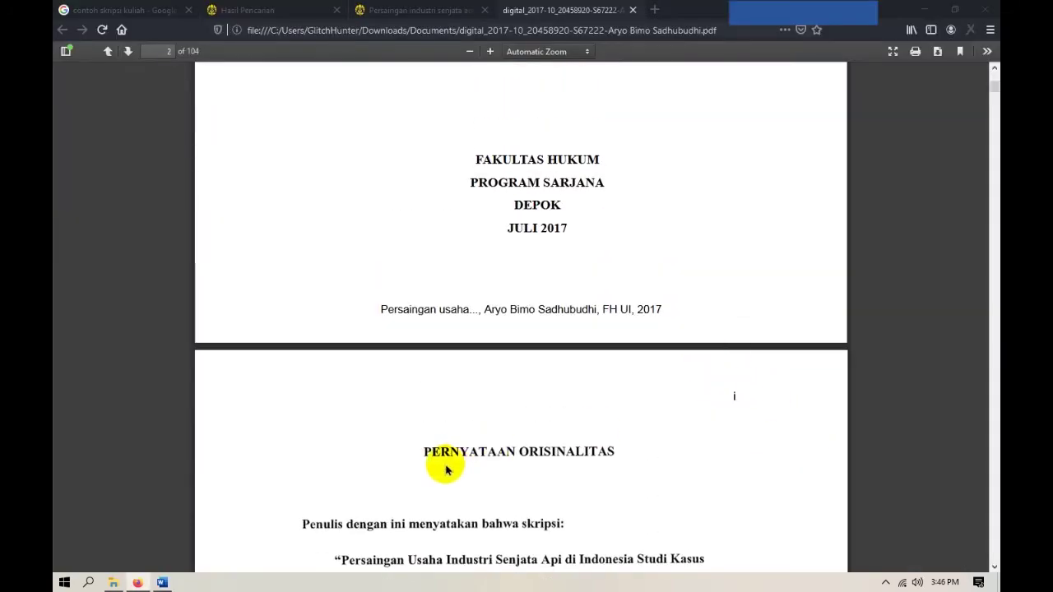
pyautogui.click(161, 583)
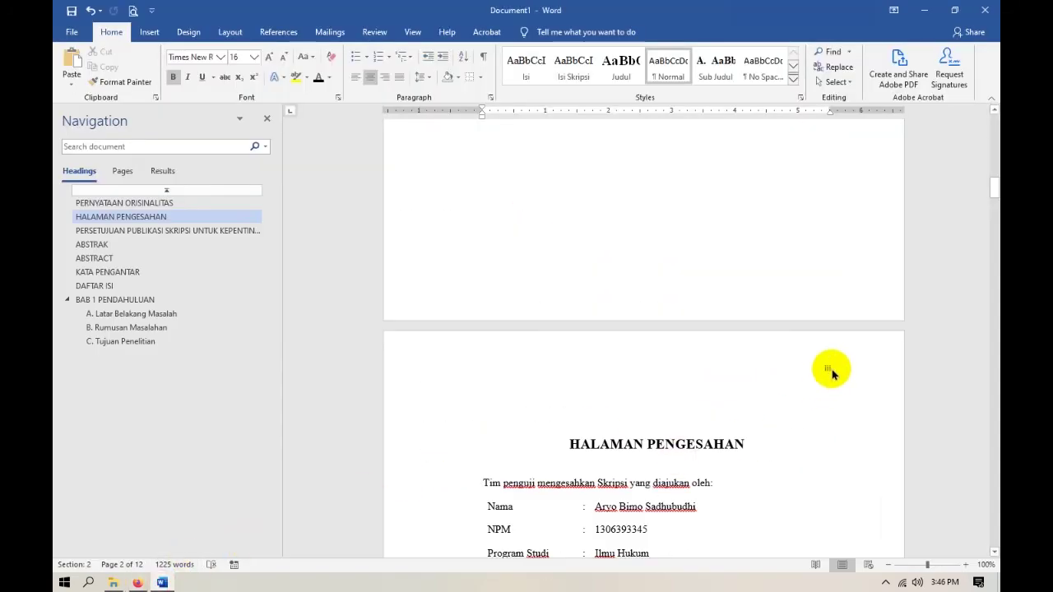
pyautogui.scroll(10, 831, 373)
# Format the page-2 header's roman page number in Times New Roman and set its size.
pyautogui.doubleClick(828, 346)
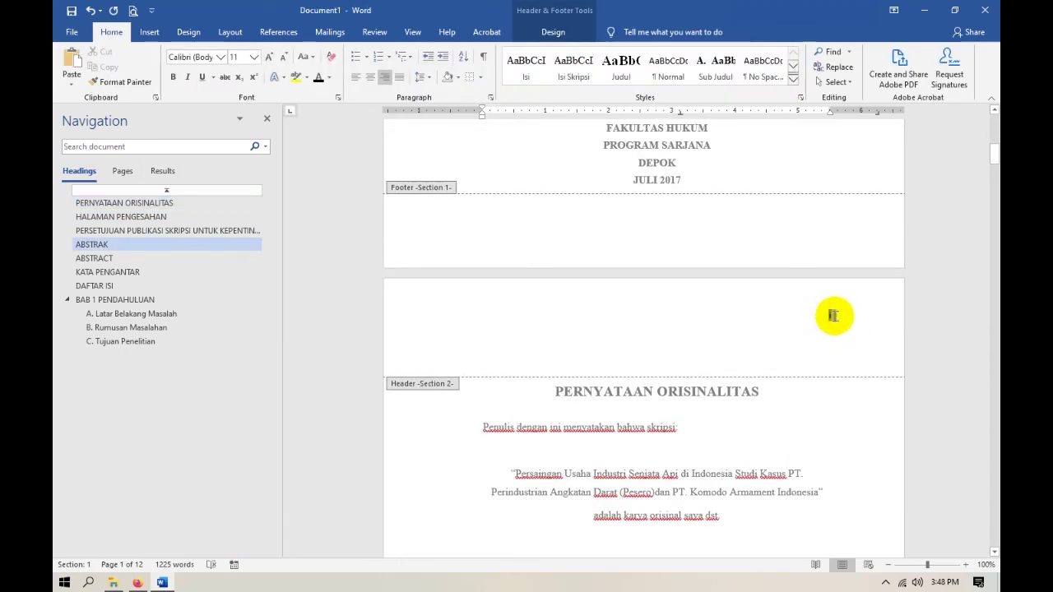
pyautogui.click(830, 316)
pyautogui.doubleClick(828, 315)
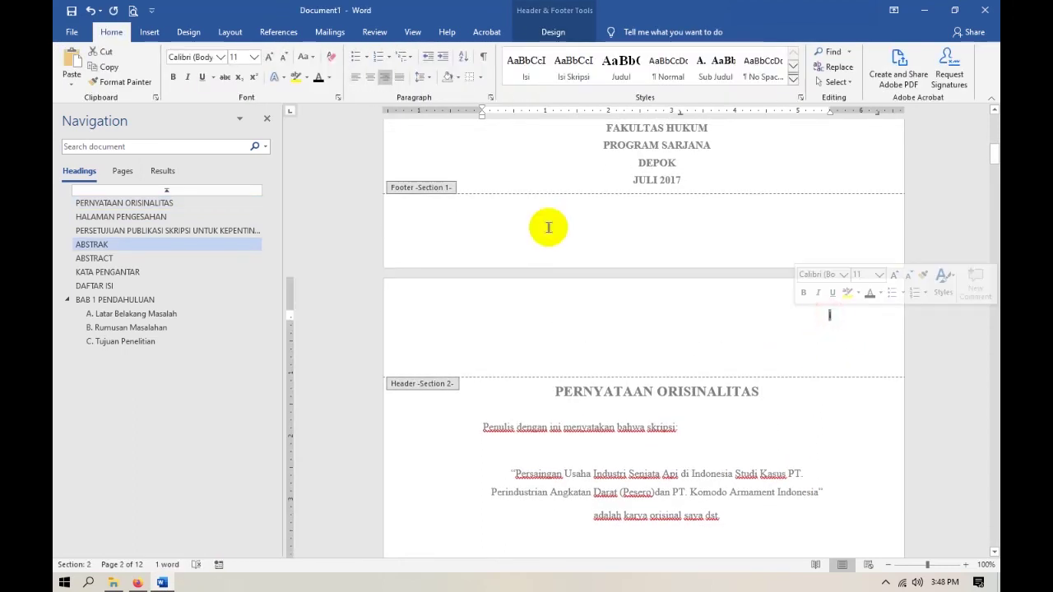
pyautogui.click(219, 58)
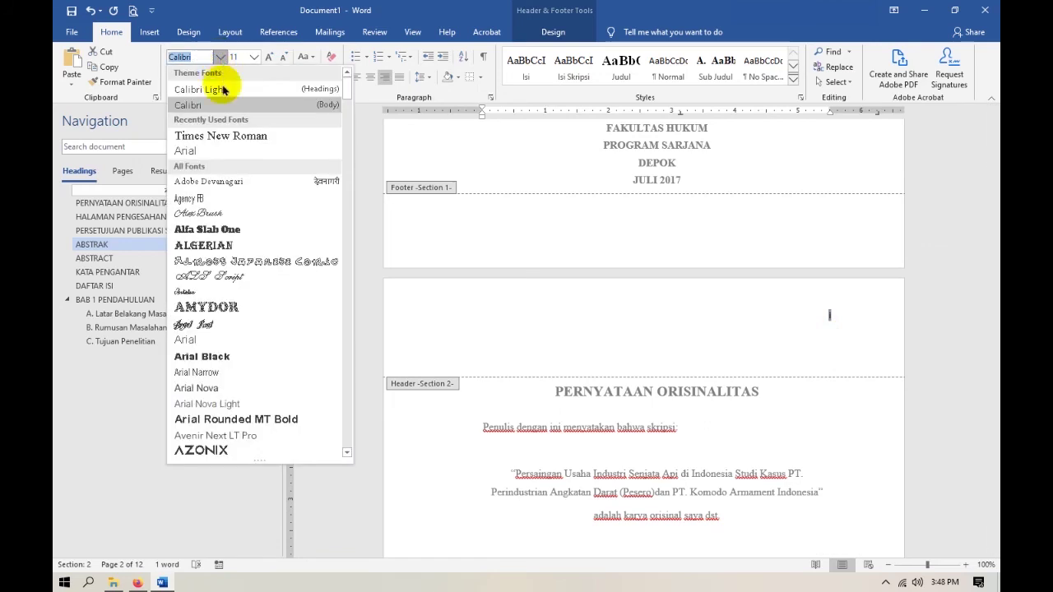
pyautogui.click(247, 135)
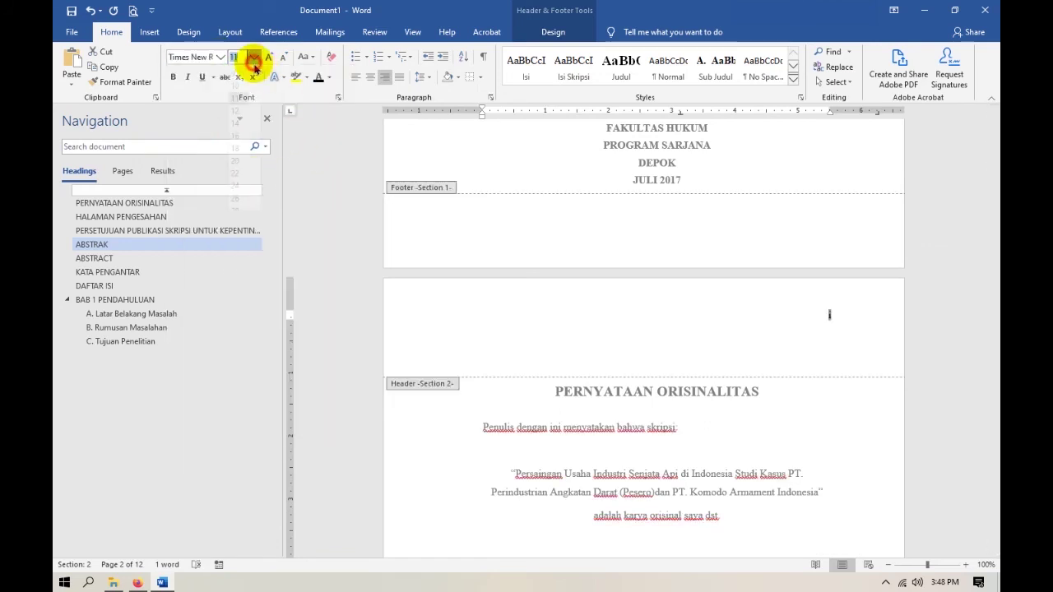
pyautogui.click(235, 118)
pyautogui.click(841, 338)
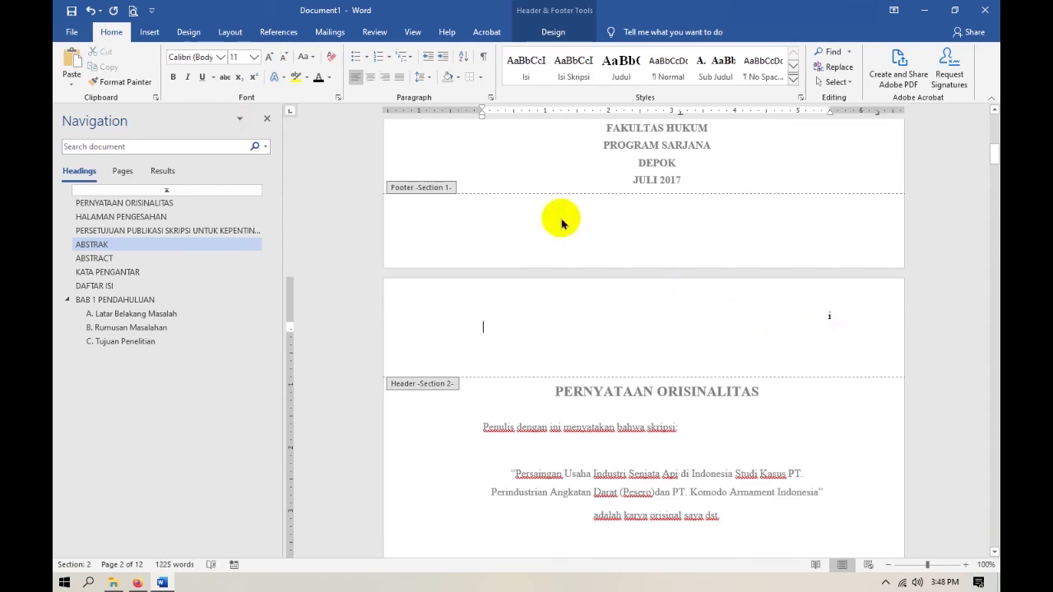
# Check the ABSTRACT header's number, then select the page number on the BAB 1 page.
pyautogui.scroll(-8, 746, 432)
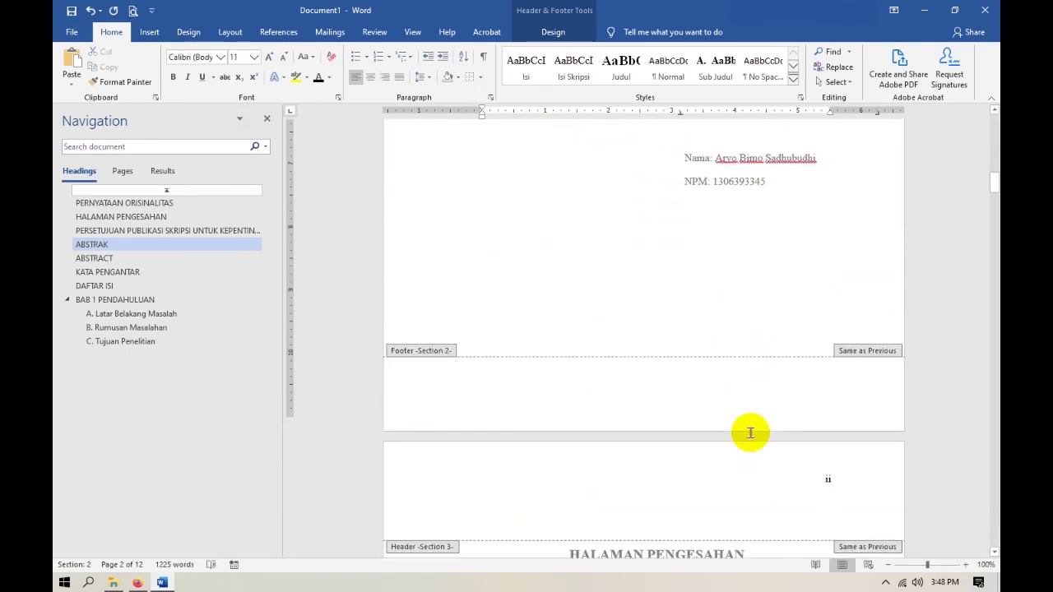
pyautogui.scroll(-6, 750, 432)
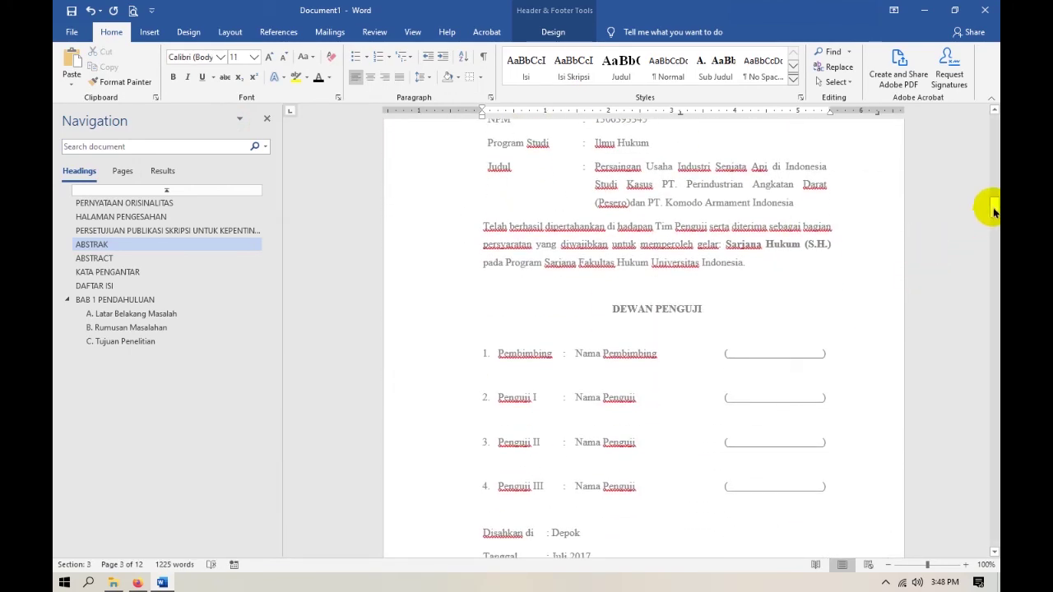
pyautogui.moveTo(993, 210); pyautogui.dragTo(993, 304)
pyautogui.click(828, 175)
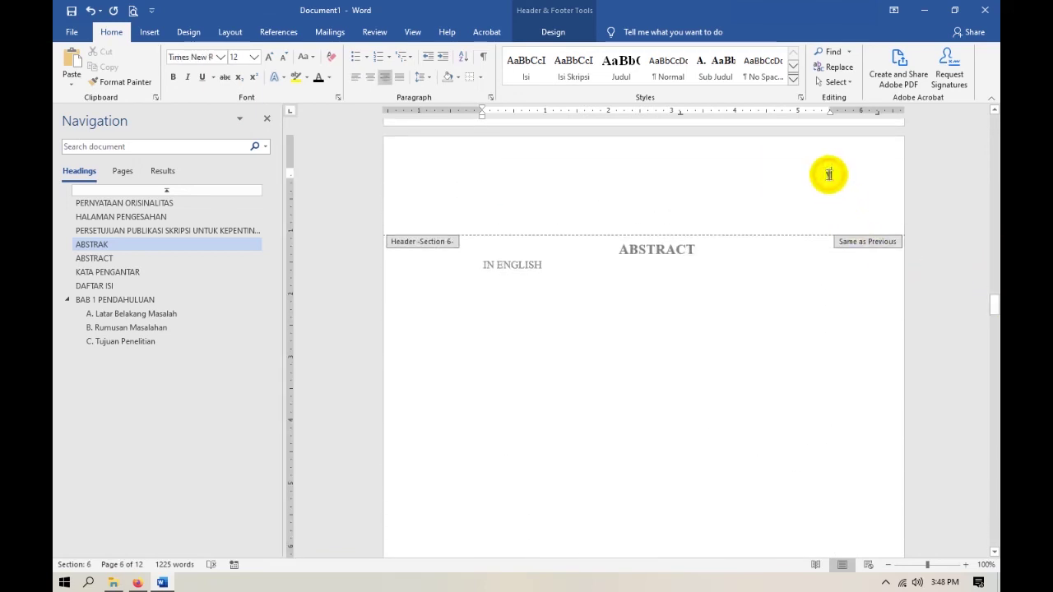
pyautogui.scroll(-12, 827, 371)
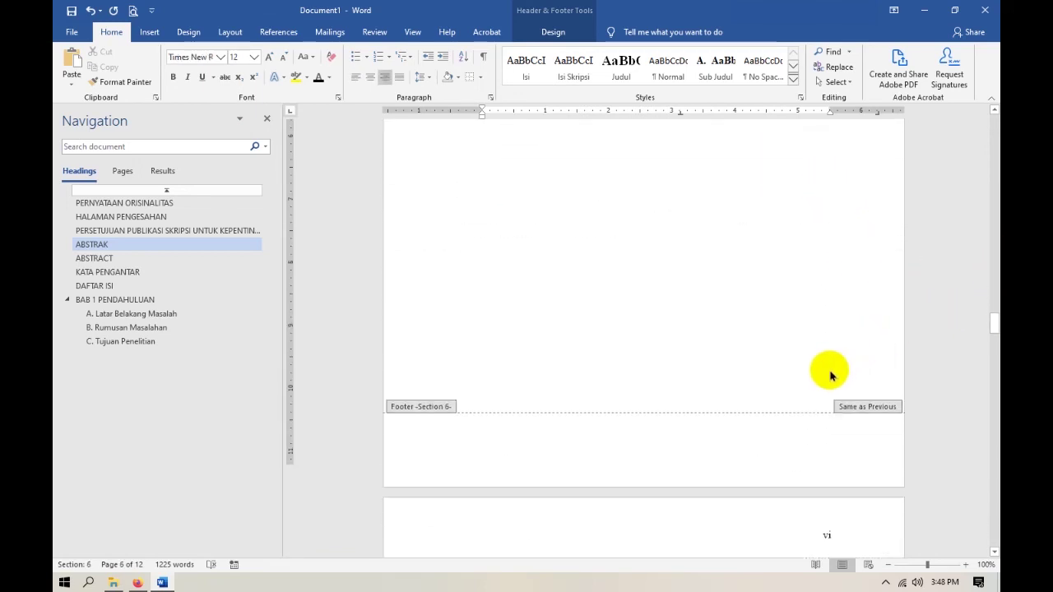
pyautogui.scroll(-20, 828, 374)
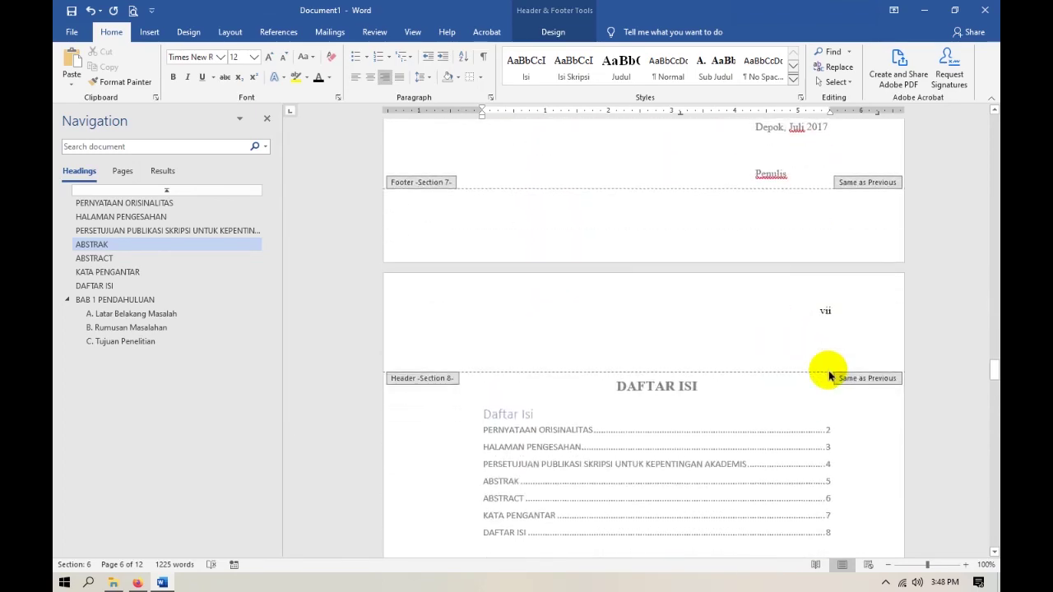
pyautogui.scroll(-15, 828, 374)
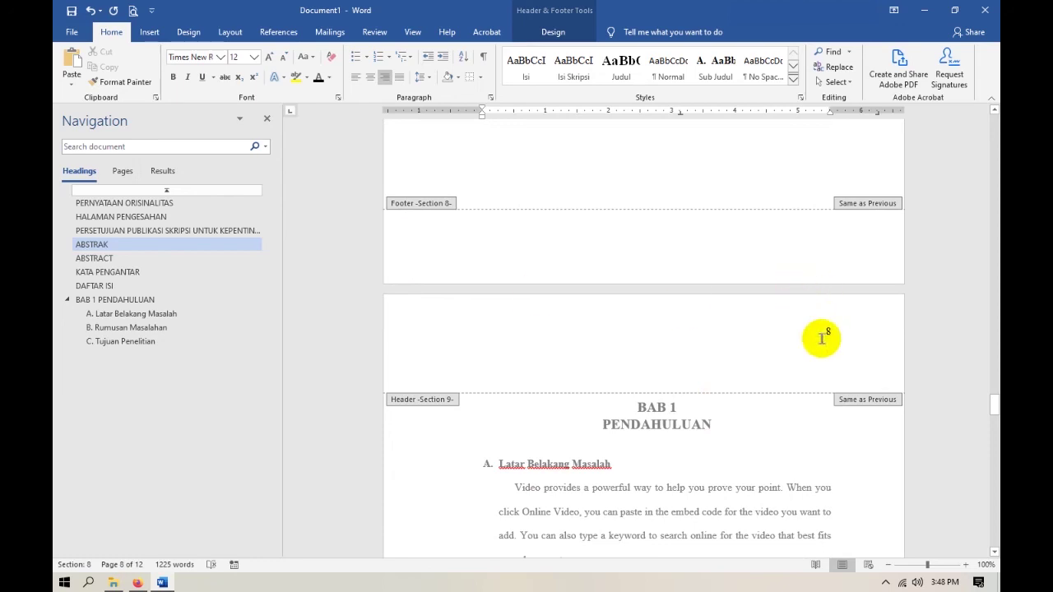
pyautogui.click(826, 333)
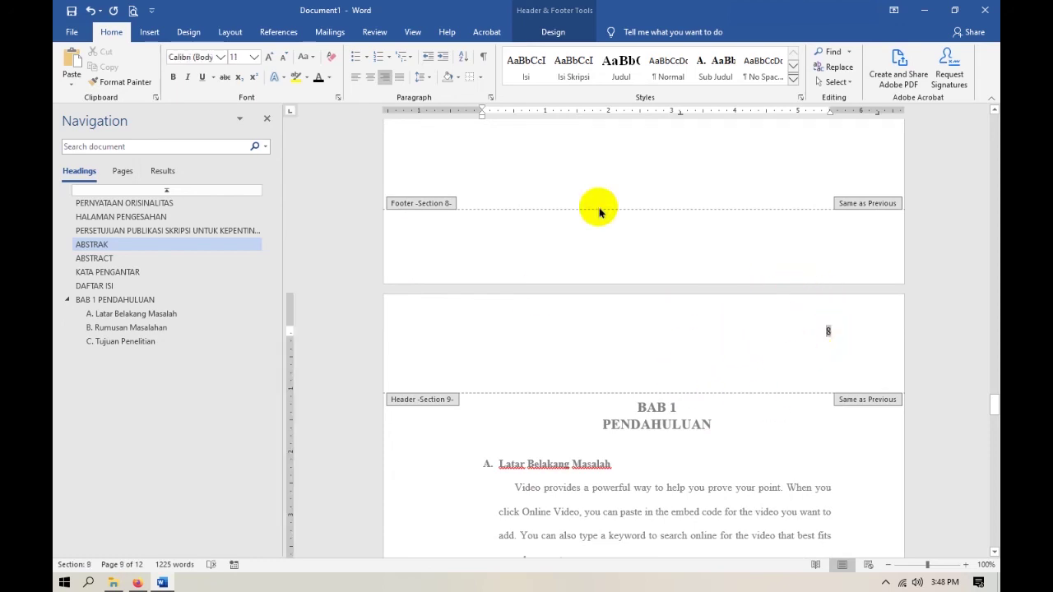
pyautogui.click(554, 36)
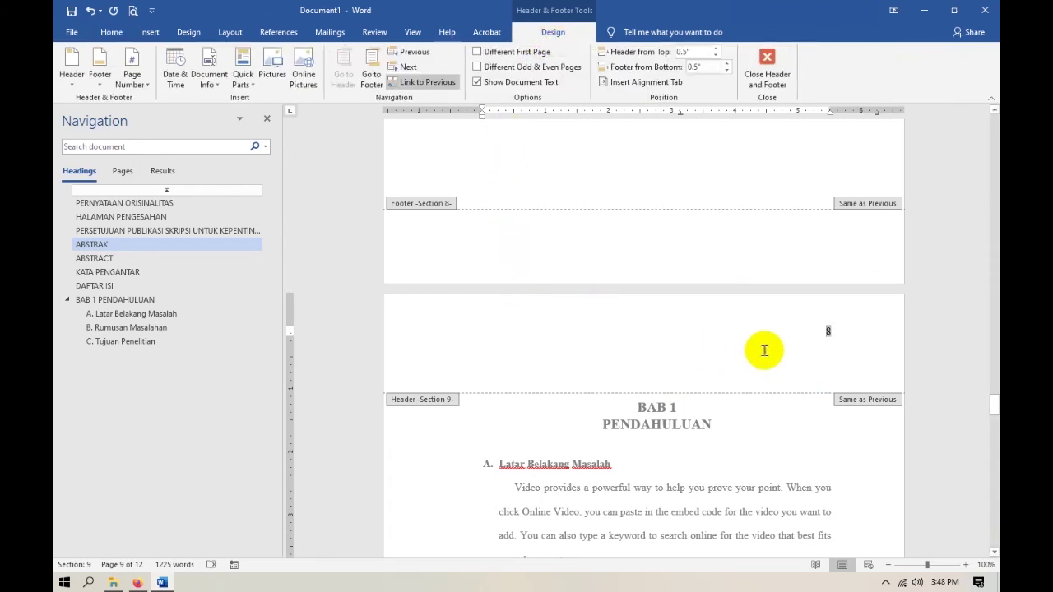
pyautogui.scroll(-2, 746, 337)
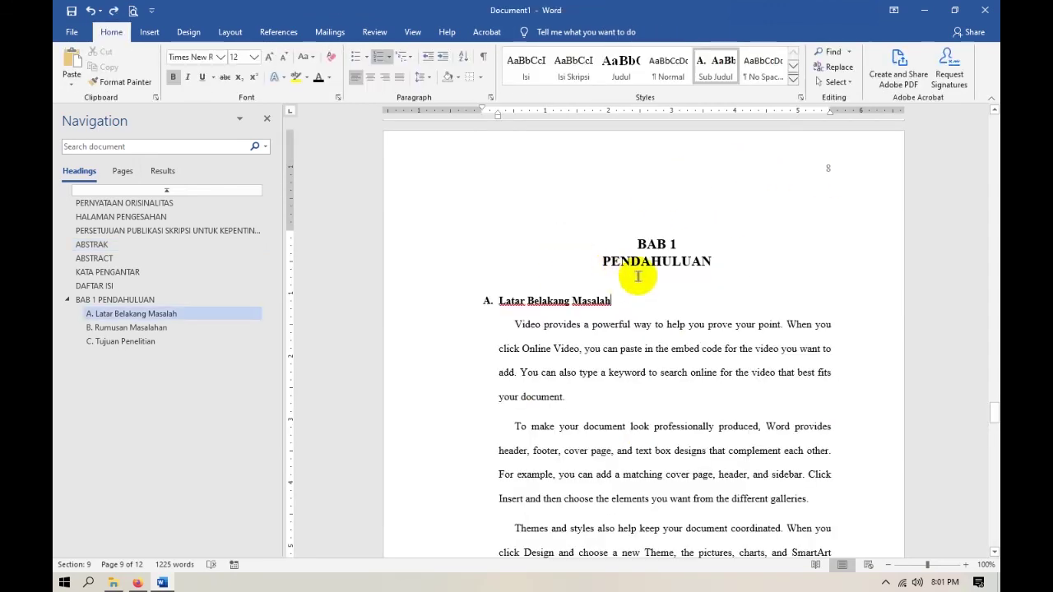
# Unlink the BAB 1 header and add a centred Plain Number 2 to its first-page footer.
pyautogui.doubleClick(823, 167)
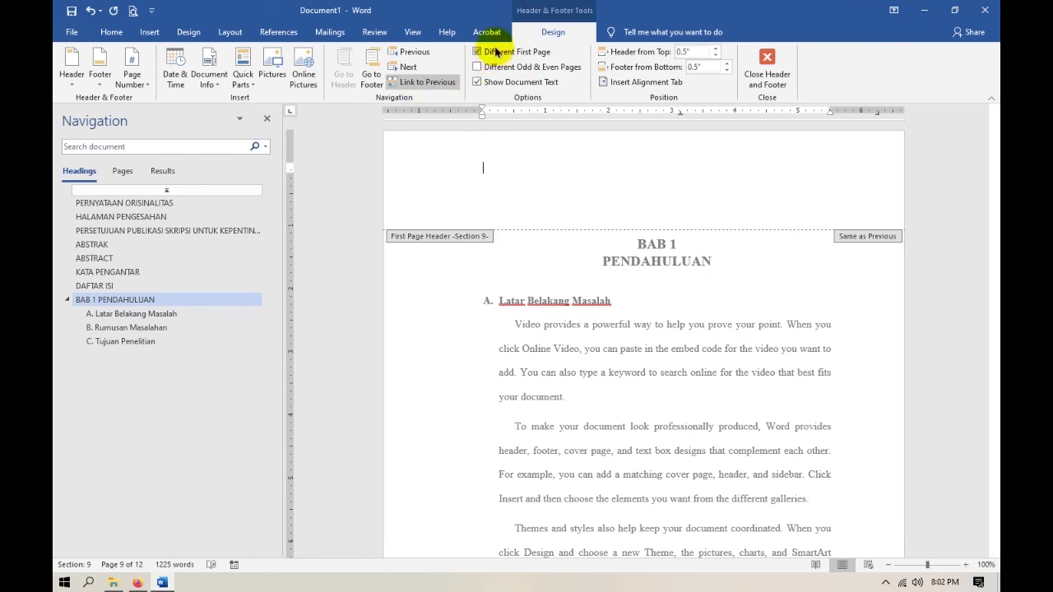
pyautogui.click(427, 82)
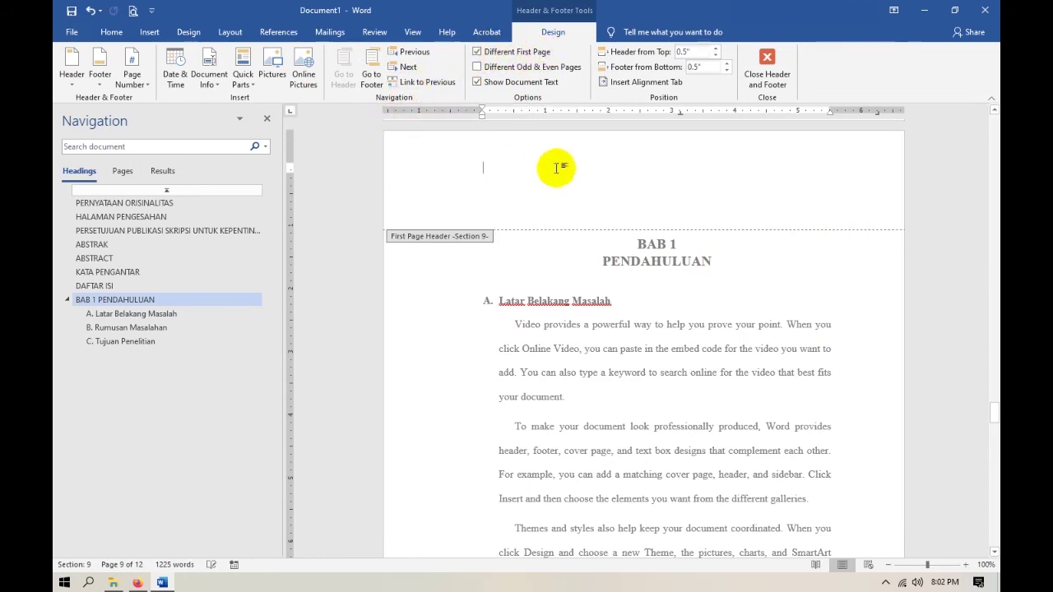
pyautogui.scroll(-8, 612, 221)
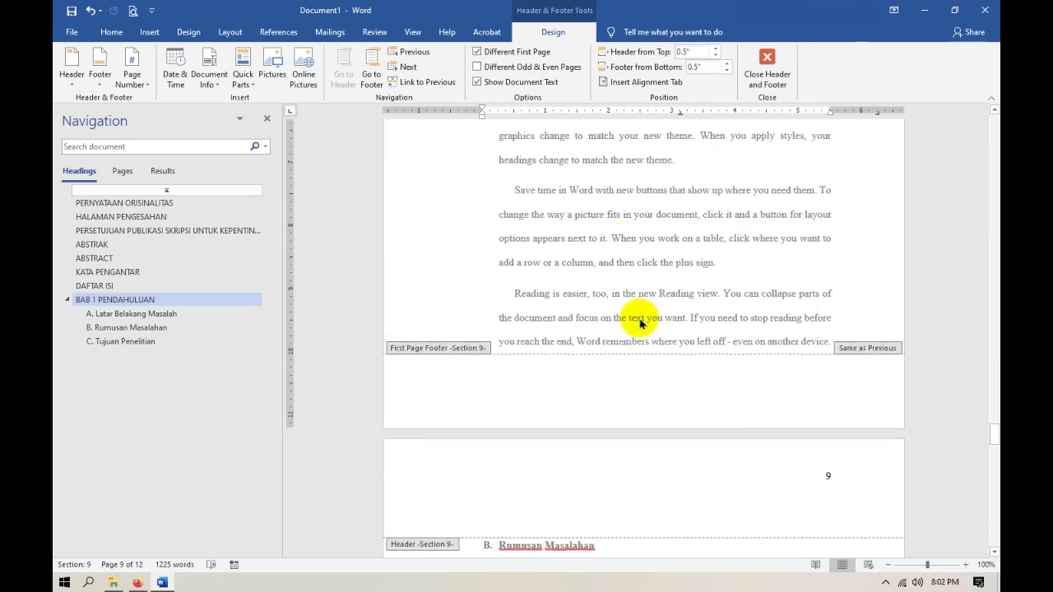
pyautogui.click(643, 374)
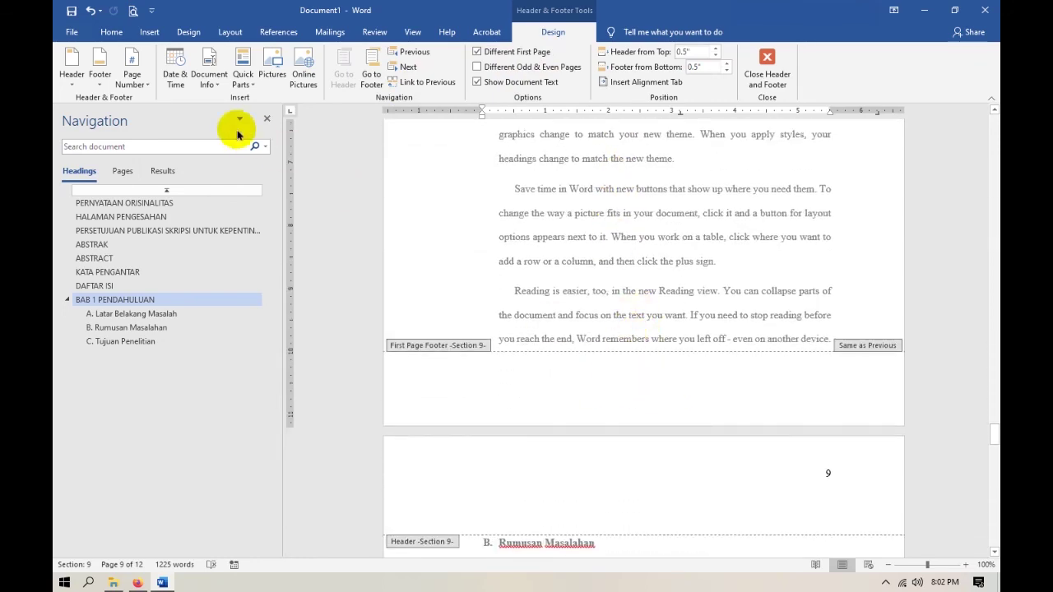
pyautogui.click(142, 83)
pyautogui.moveTo(165, 121)
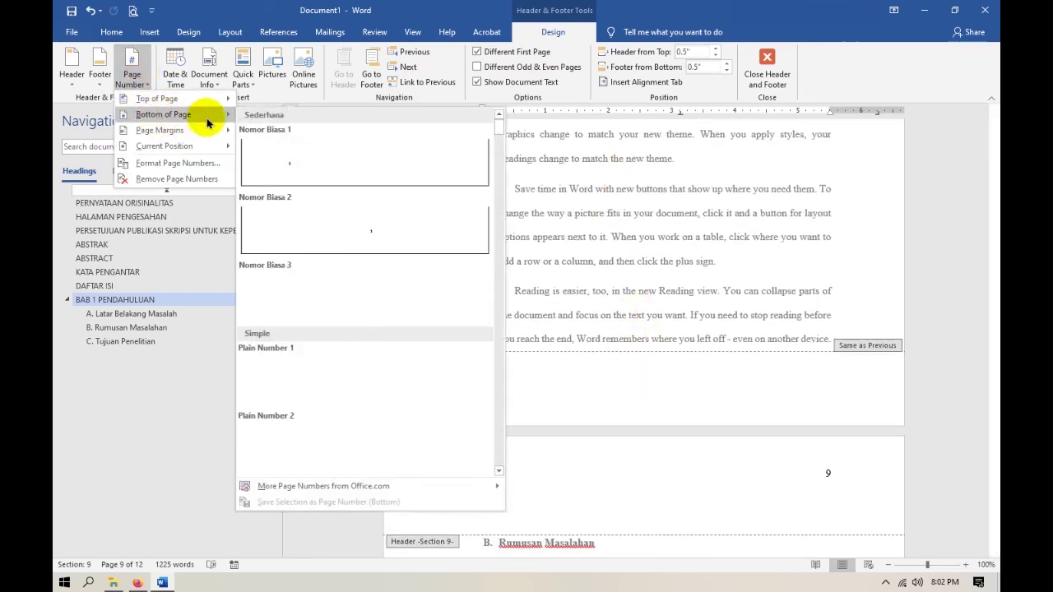
pyautogui.click(364, 226)
pyautogui.scroll(10, 659, 411)
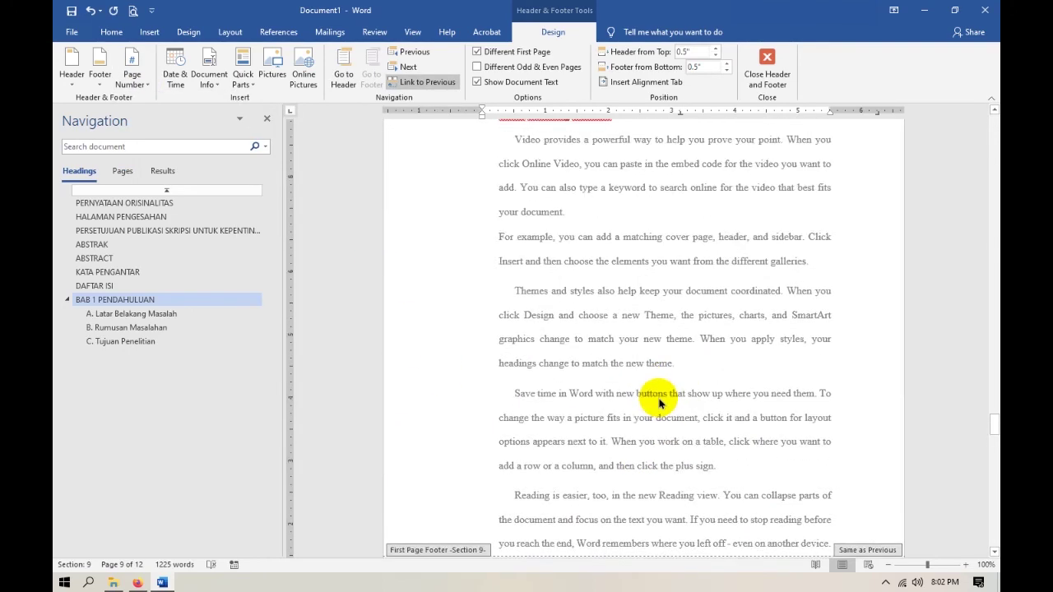
pyautogui.scroll(-15, 645, 377)
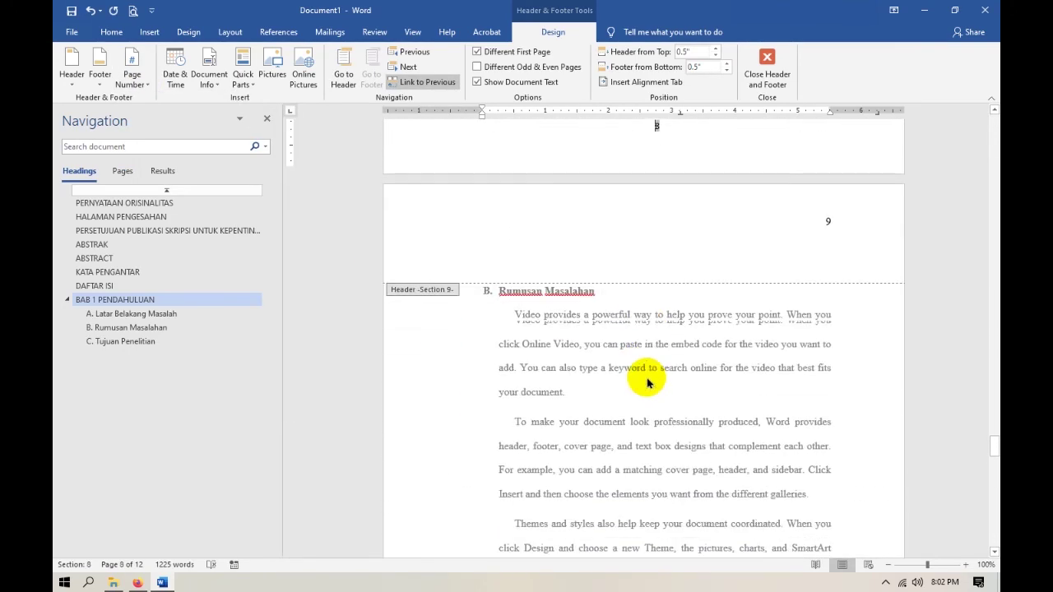
pyautogui.scroll(10, 598, 353)
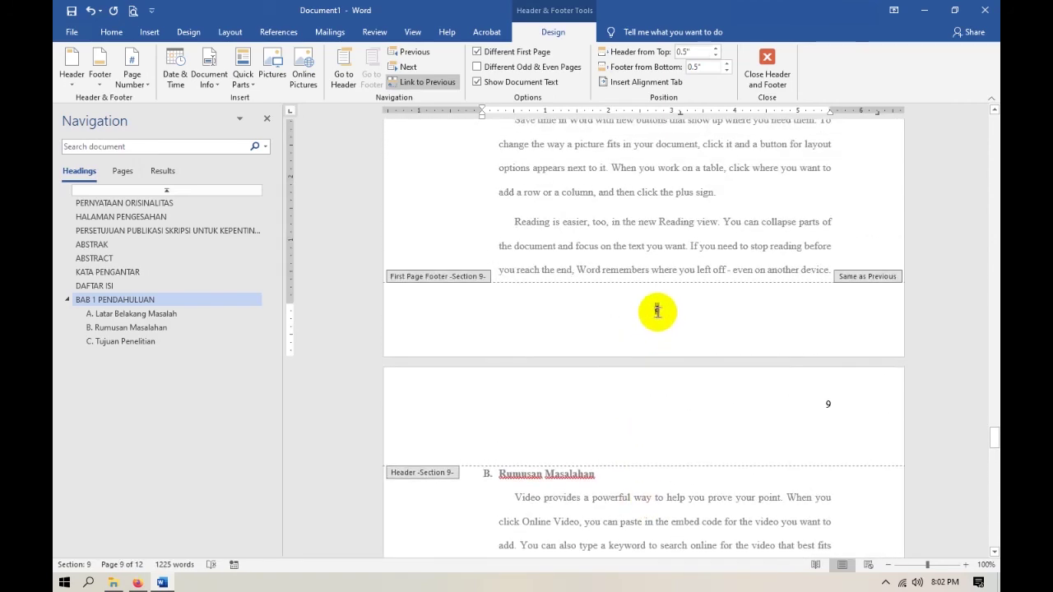
# Restart BAB 1's page numbering at 1 and check the following pages numbered 2, 3, 4.
pyautogui.click(131, 76)
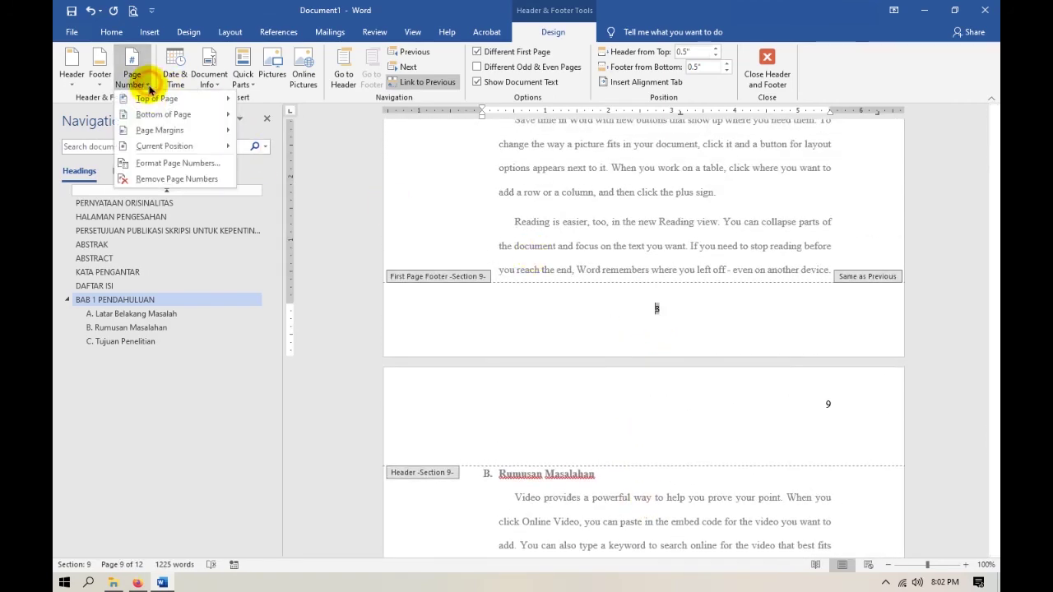
pyautogui.click(169, 159)
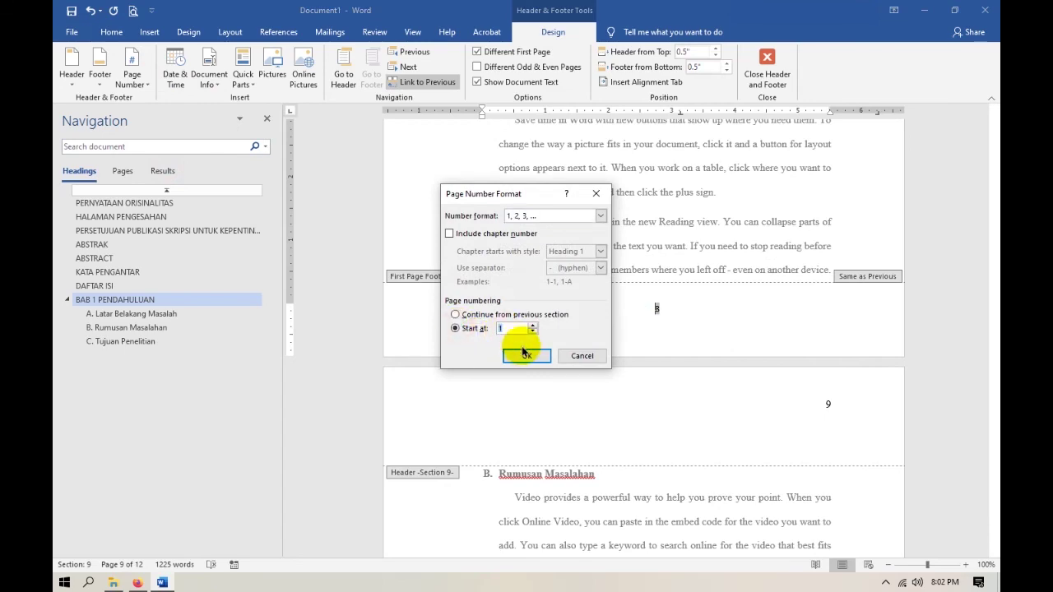
pyautogui.click(526, 355)
pyautogui.scroll(-5, 669, 411)
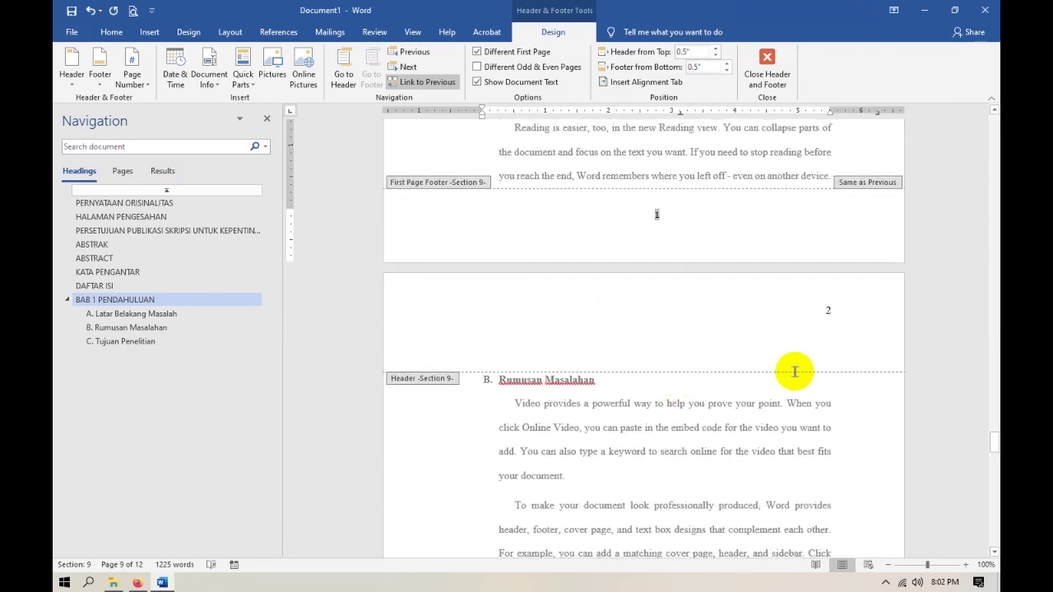
pyautogui.scroll(-10, 627, 425)
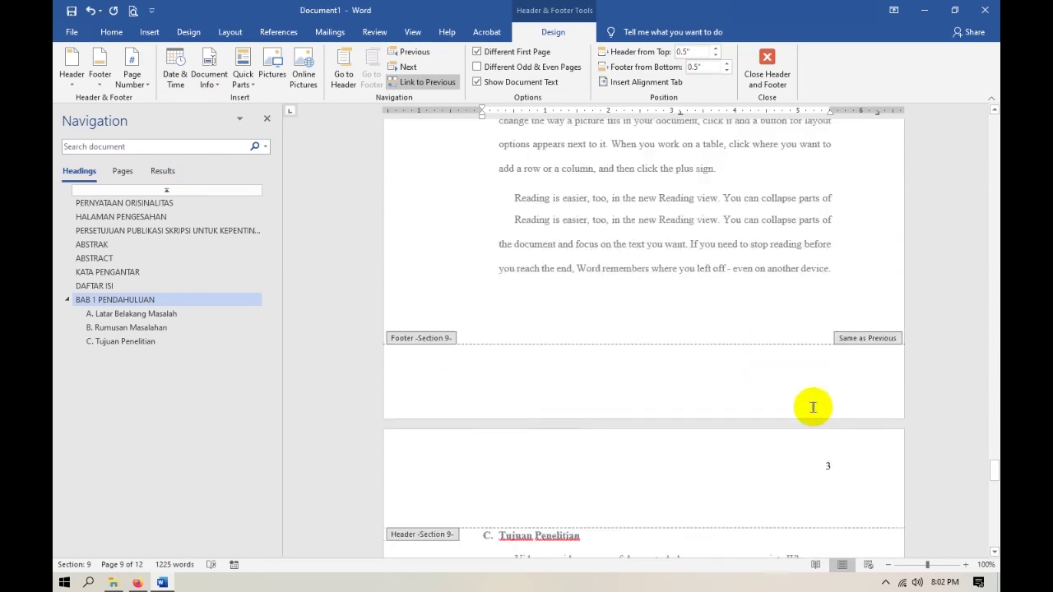
pyautogui.scroll(-20, 822, 411)
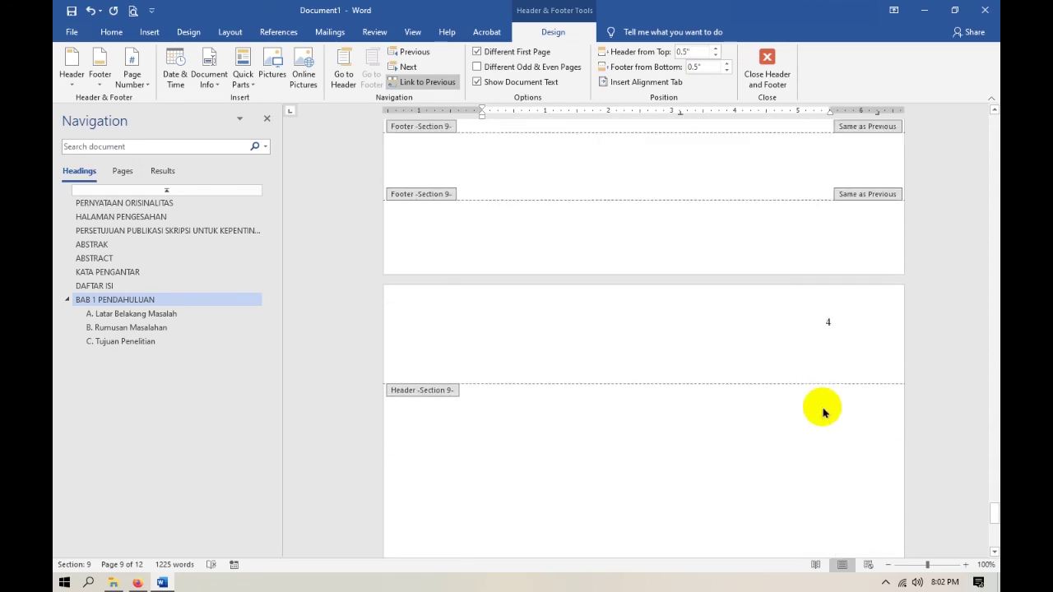
pyautogui.scroll(-5, 822, 411)
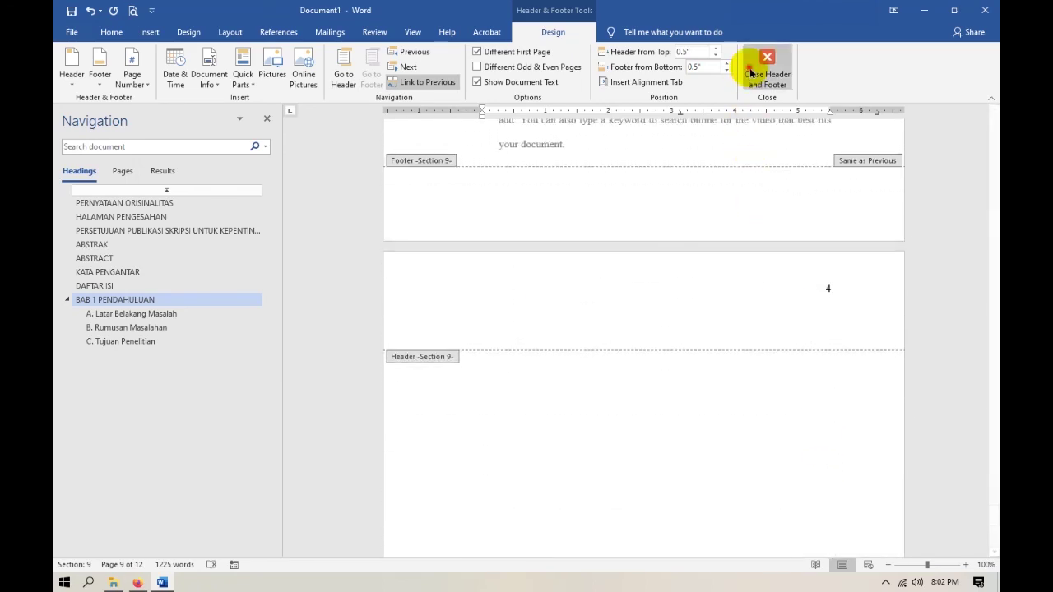
# Close header and footer editing and delete the blank last page.
pyautogui.click(766, 70)
pyautogui.scroll(-3, 618, 467)
pyautogui.scroll(-15, 621, 478)
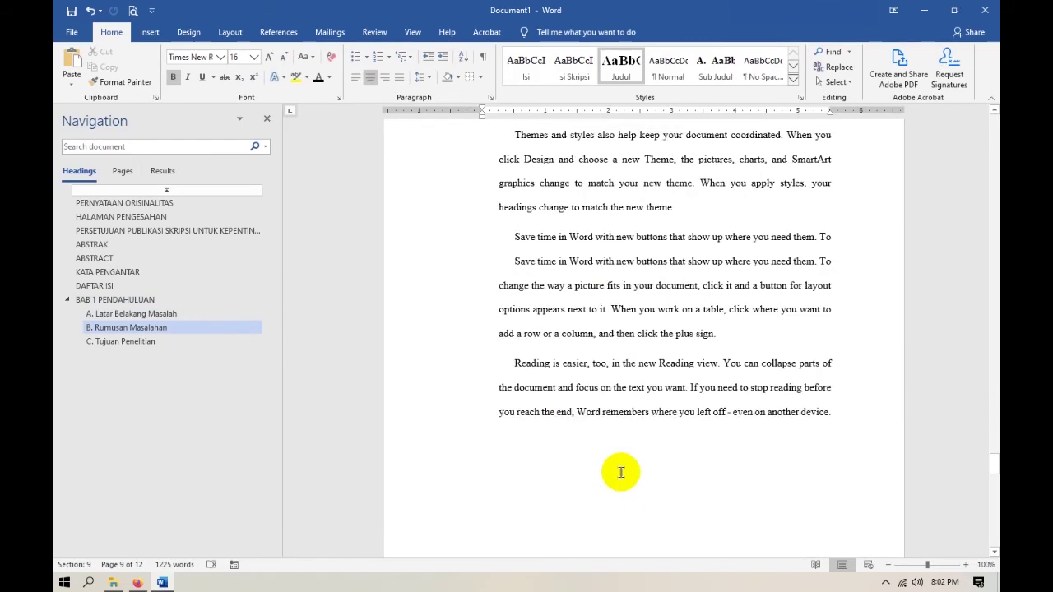
pyautogui.scroll(-8, 621, 472)
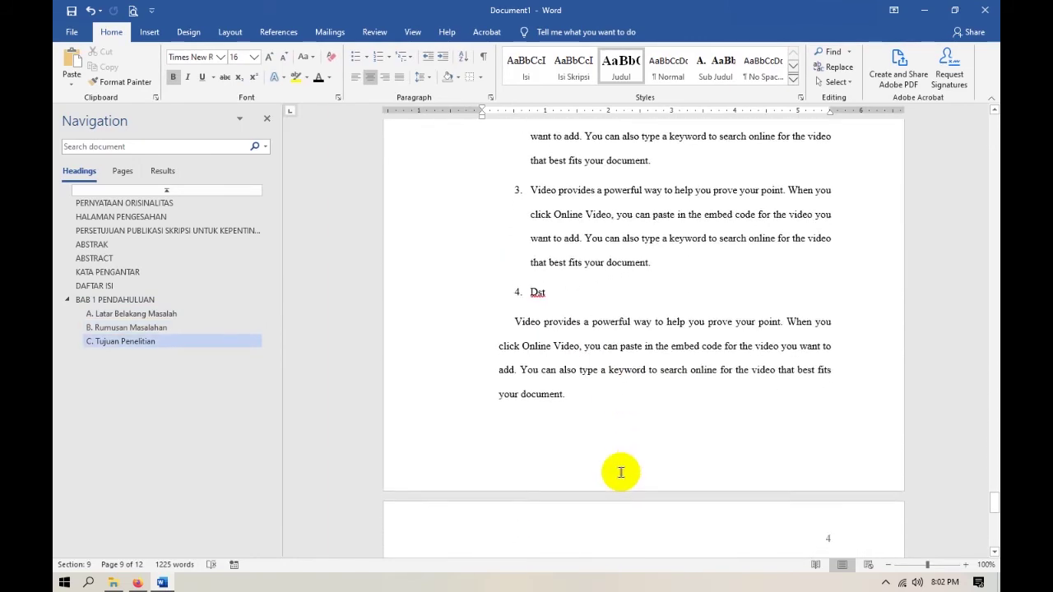
pyautogui.click(676, 446)
pyautogui.press('BackSpace')
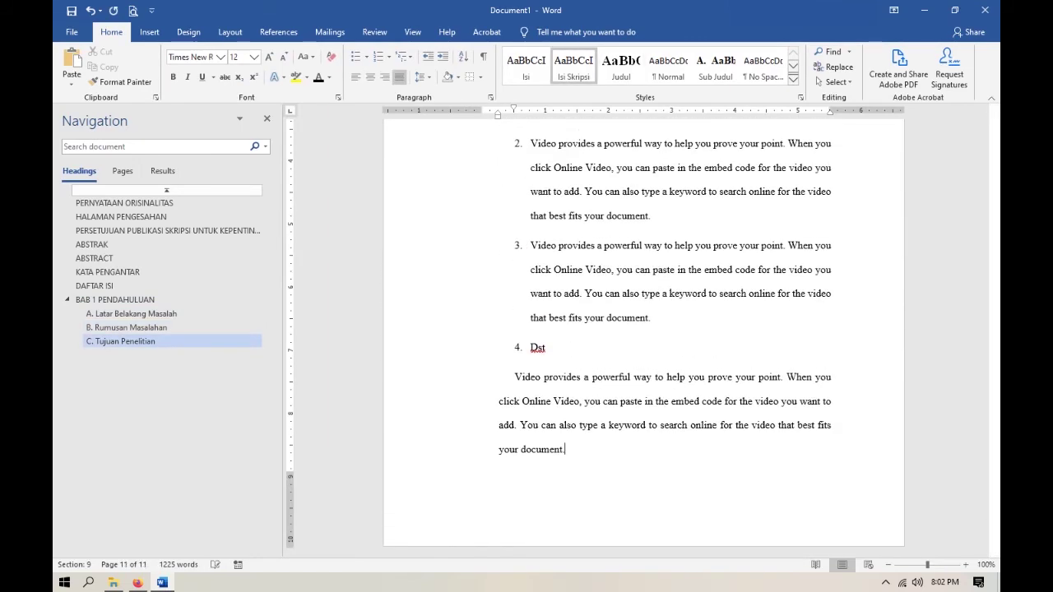
# Review the front-matter pages from PERNYATAAN ORISINALITAS onward for their roman page numbers.
pyautogui.scroll(15, 712, 400)
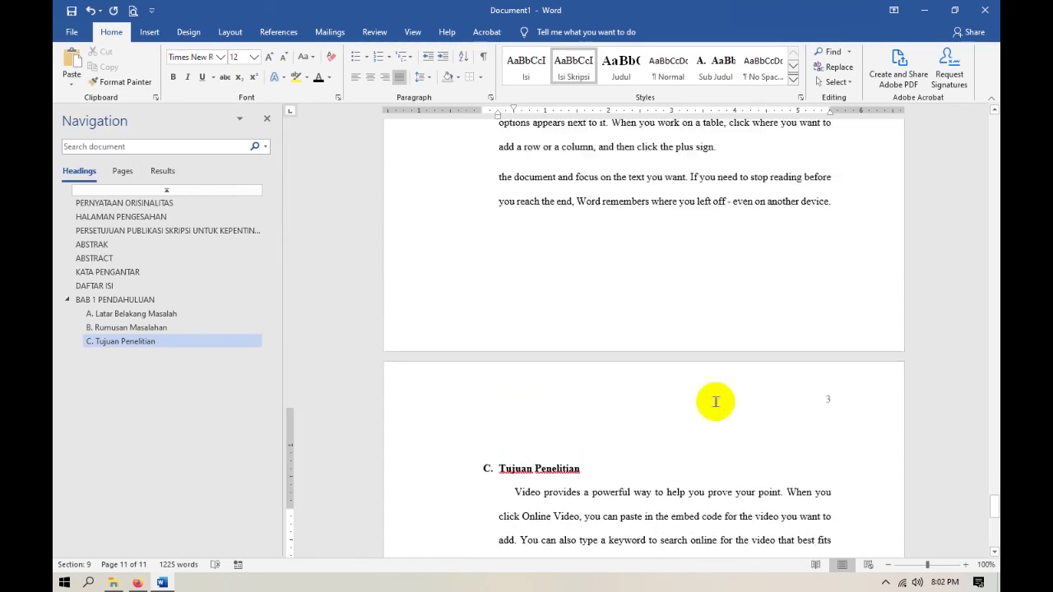
pyautogui.scroll(10, 715, 401)
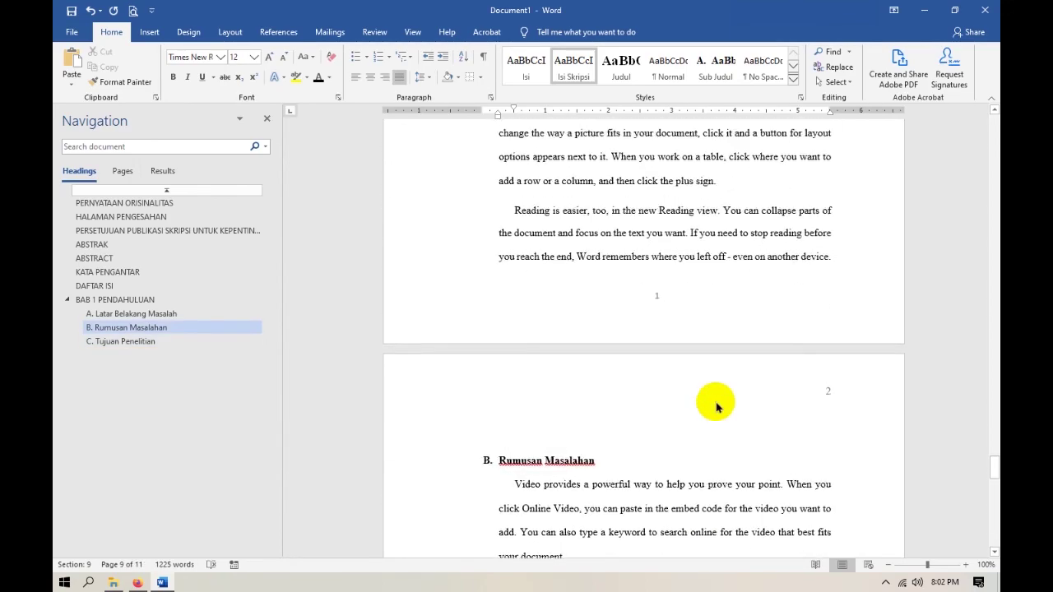
pyautogui.click(122, 203)
pyautogui.scroll(3, 553, 239)
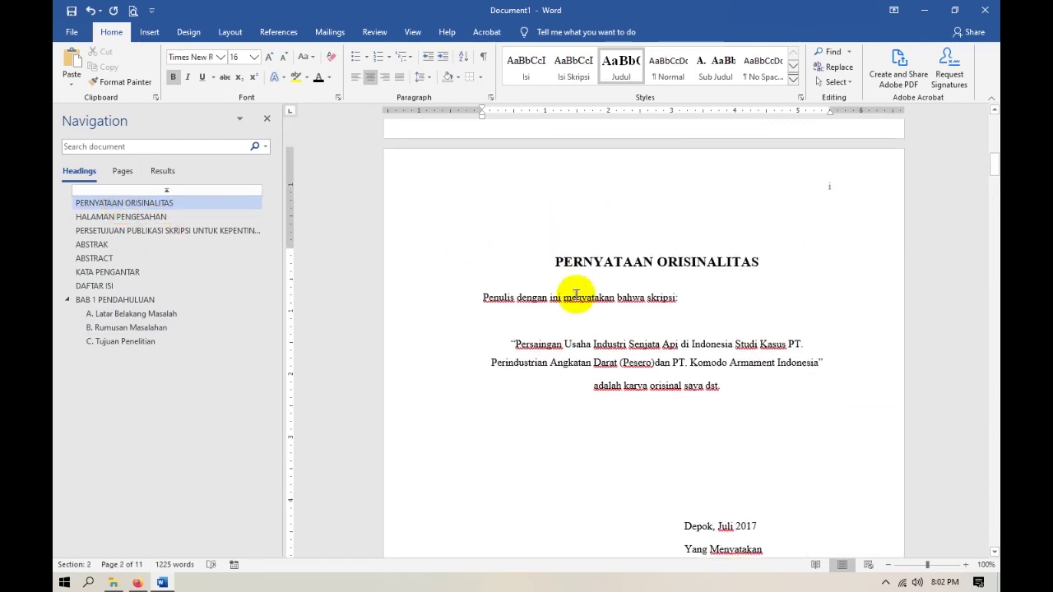
pyautogui.scroll(-20, 779, 362)
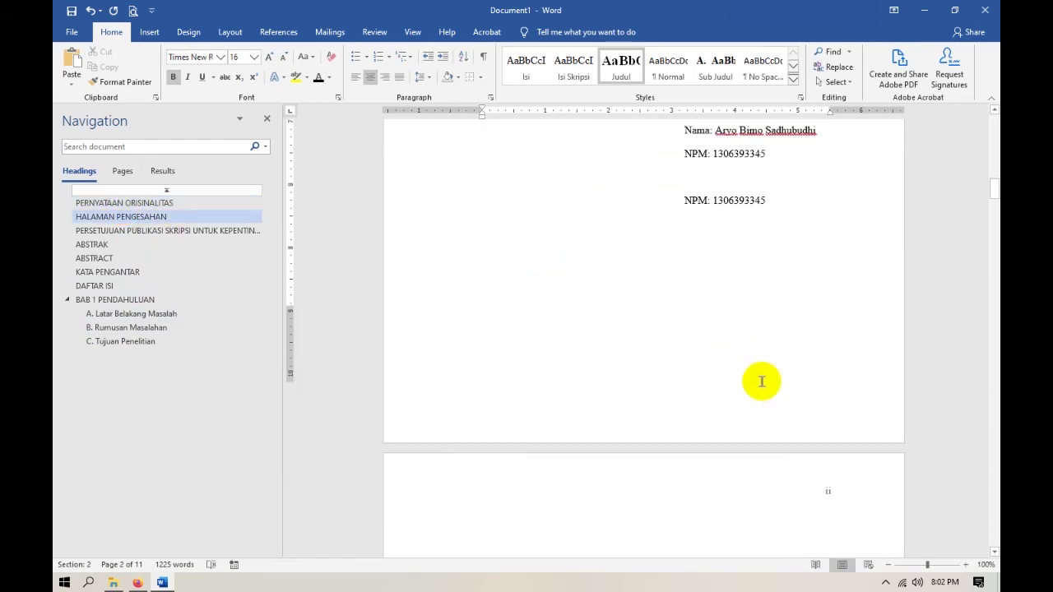
pyautogui.scroll(-20, 761, 381)
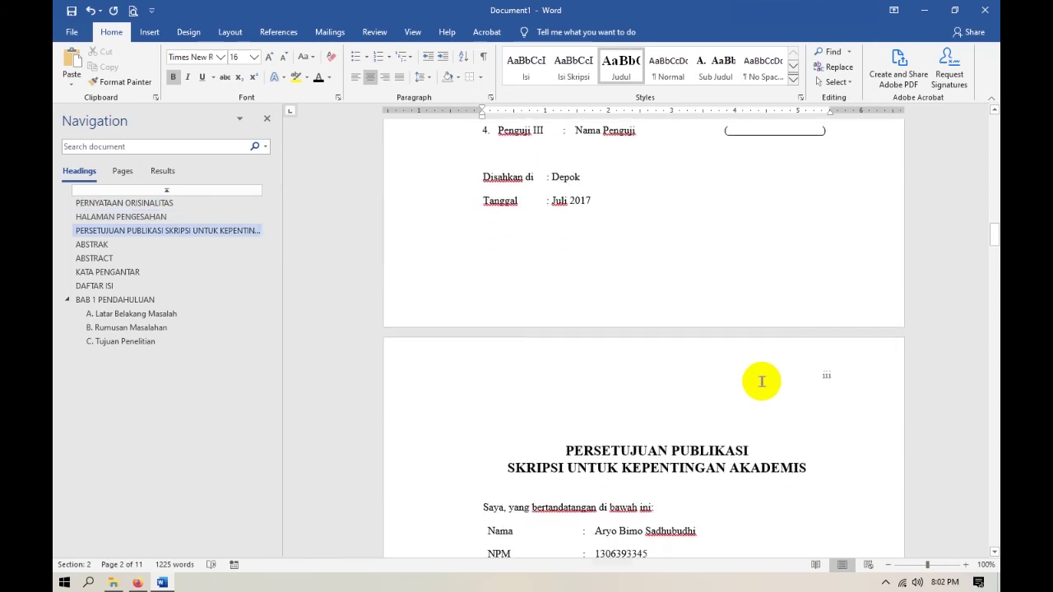
pyautogui.scroll(-20, 761, 381)
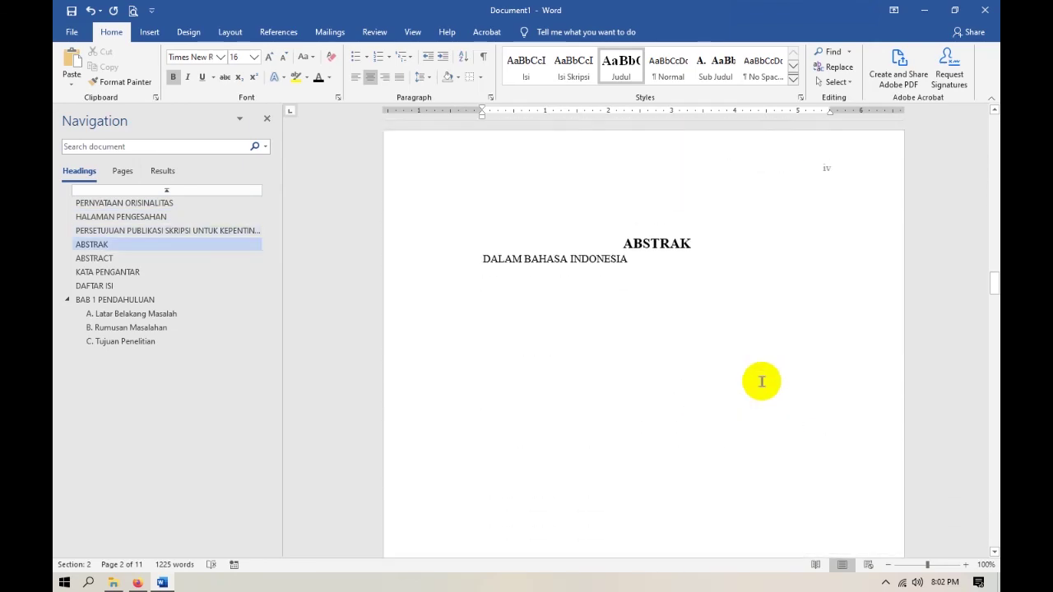
pyautogui.scroll(-5, 761, 381)
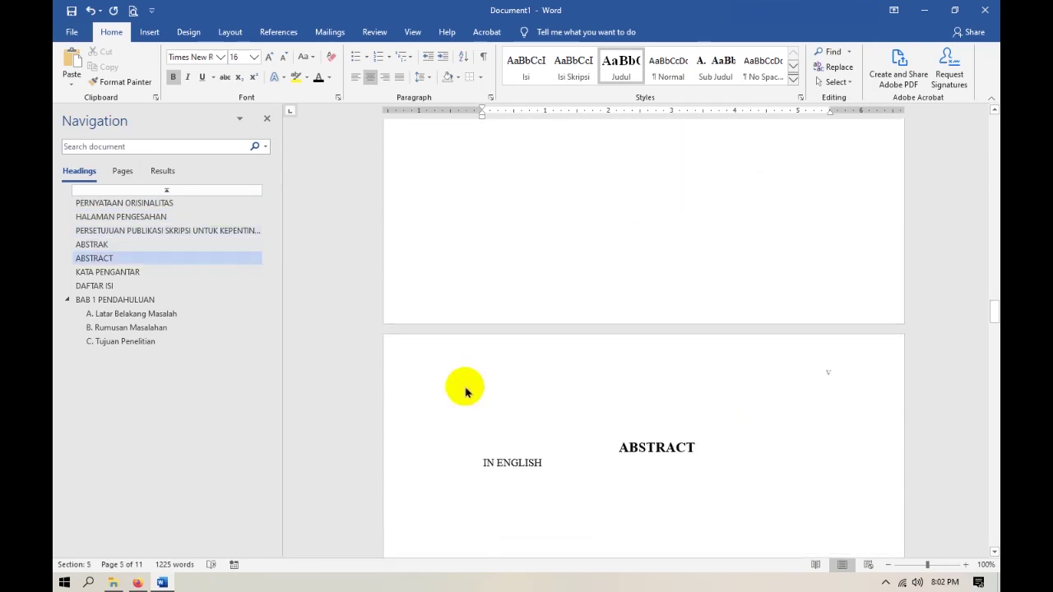
# Update the entire DAFTAR ISI table so it shows pages i–vii and BAB 1 on pages 1–3.
pyautogui.click(107, 285)
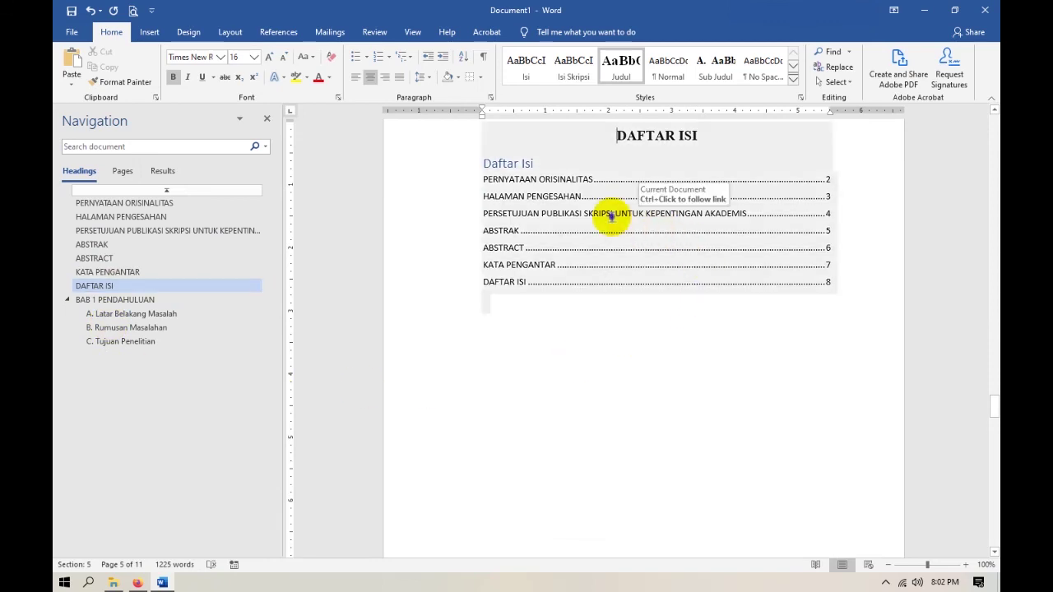
pyautogui.rightClick(611, 215)
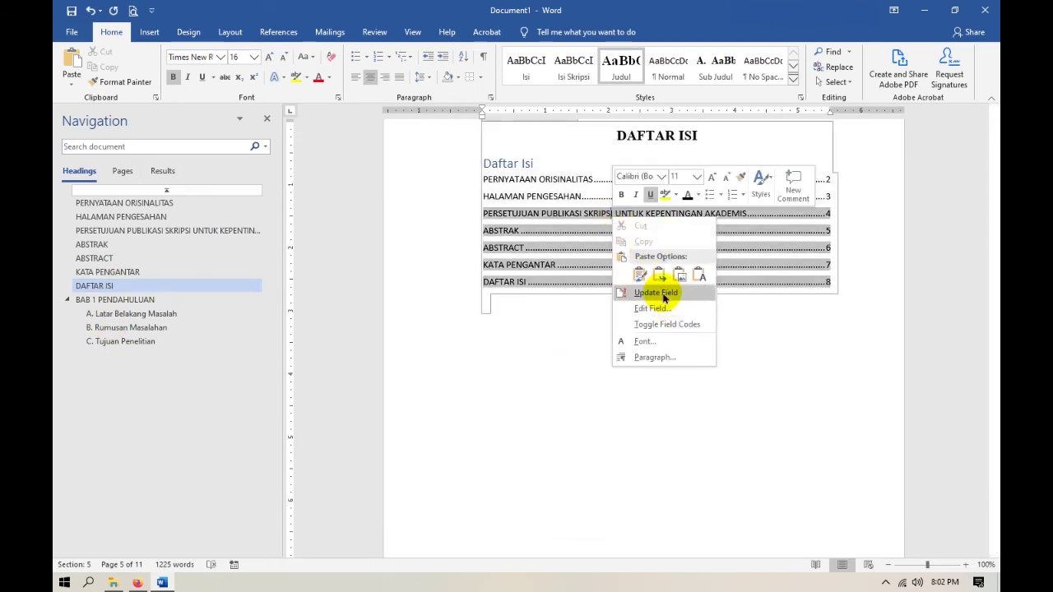
pyautogui.click(656, 294)
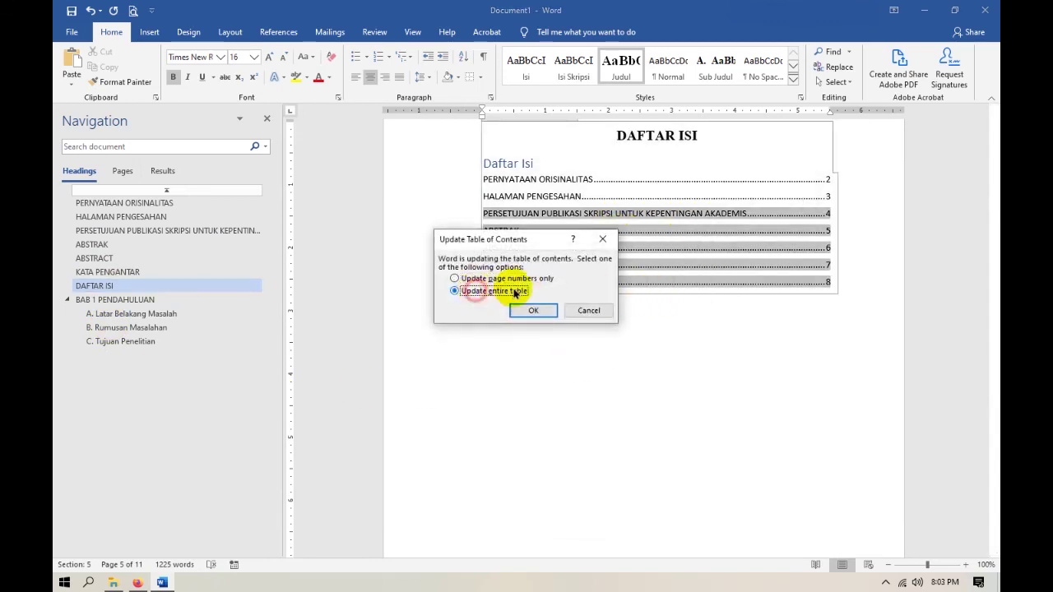
pyautogui.click(532, 311)
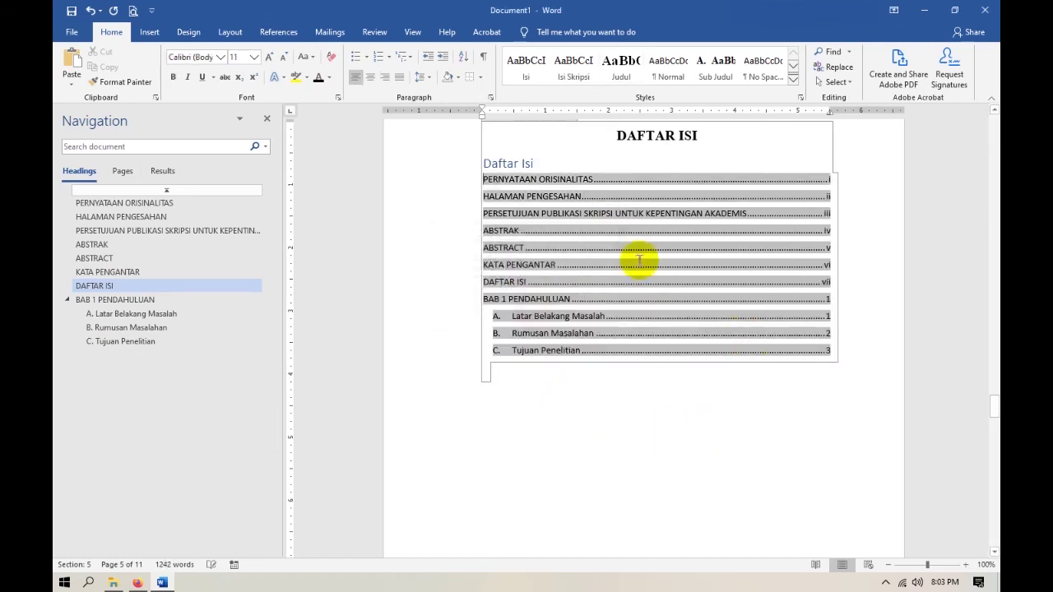
pyautogui.click(646, 367)
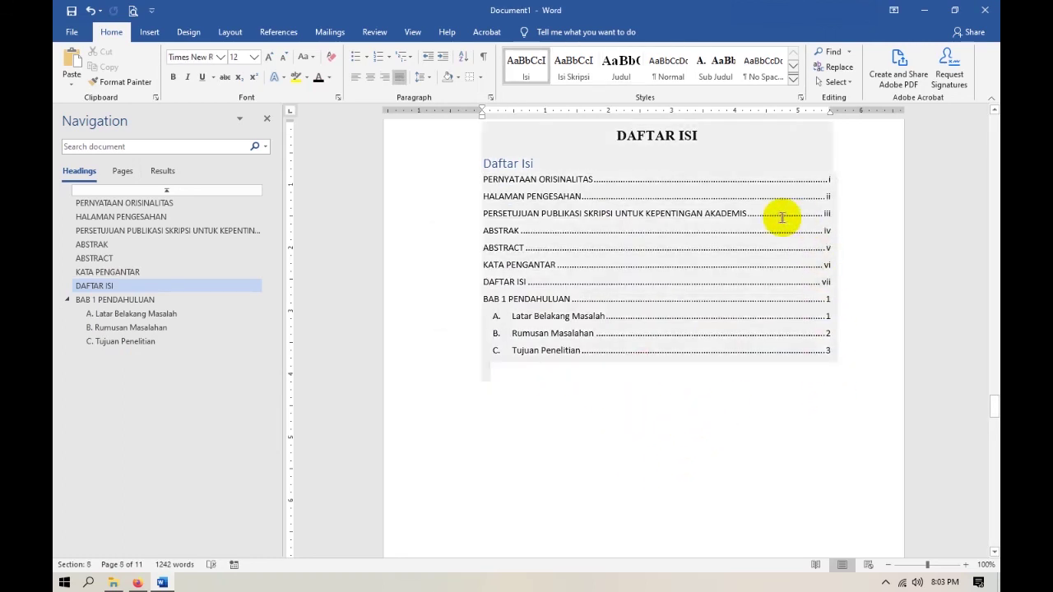